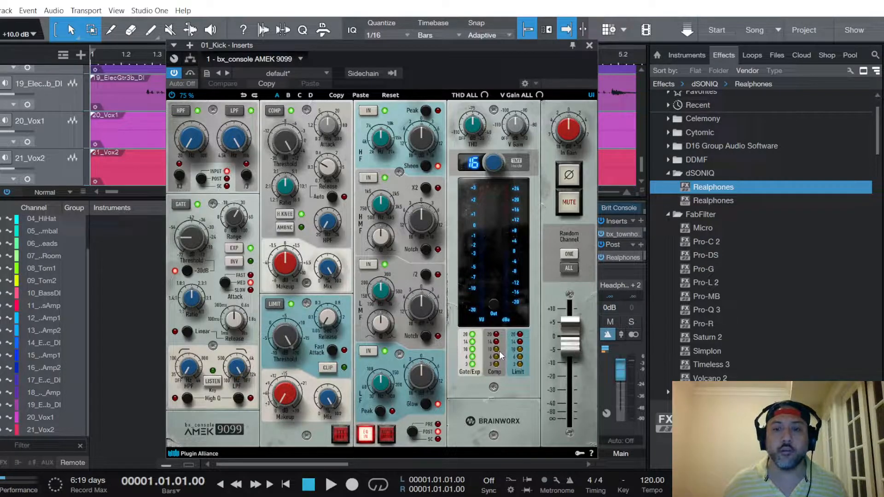
# Close the kick's plug-in window and set the timeline loop range over the whole song, from bar 1 to bar 73
pyautogui.click(589, 45)
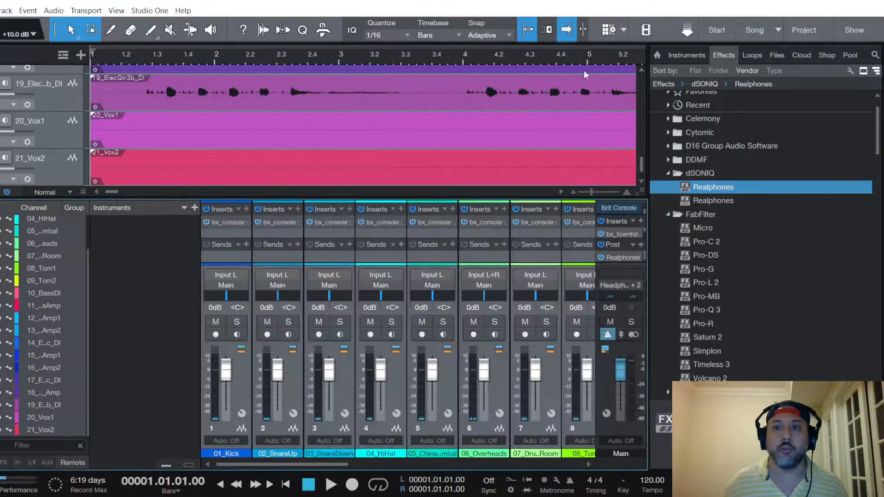
pyautogui.moveTo(592, 191); pyautogui.dragTo(578, 192)
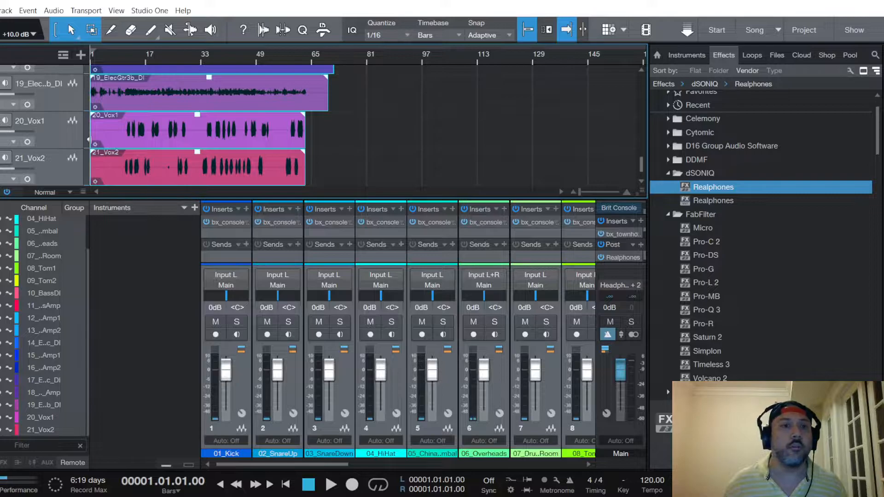
pyautogui.moveTo(93, 51); pyautogui.dragTo(341, 52)
pyautogui.scroll(10, 156, 124)
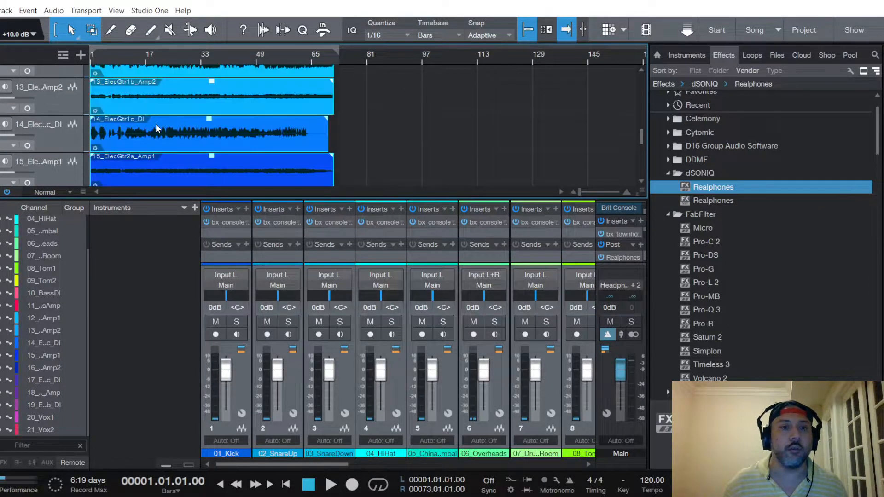
pyautogui.scroll(1, 156, 123)
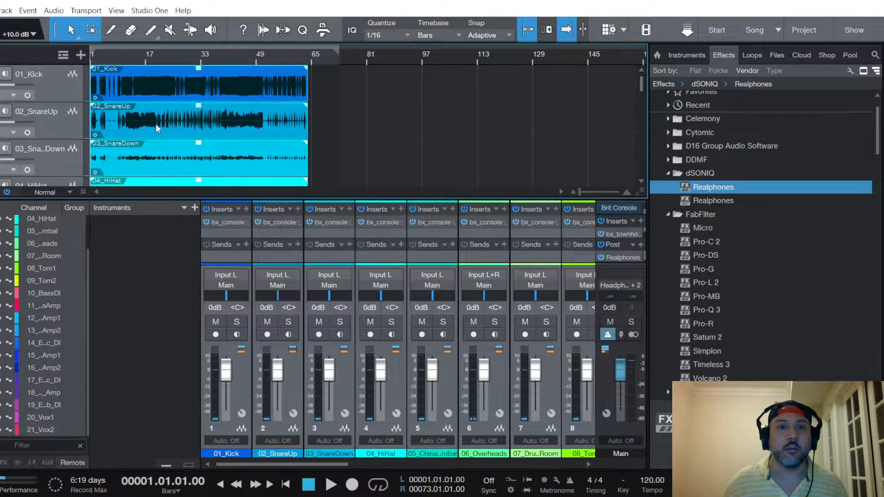
pyautogui.scroll(-11, 156, 123)
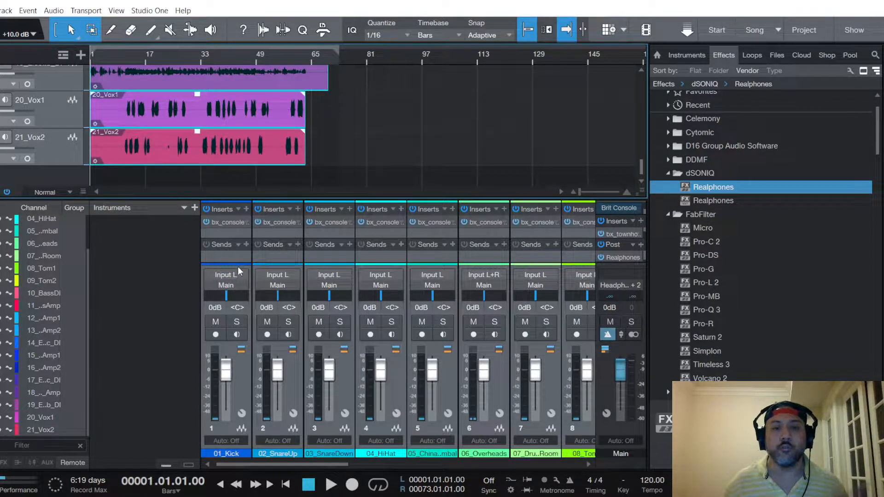
# Clear the solo on all channels and solo only the 01_Kick channel
pyautogui.keyDown('shift'); pyautogui.click(237, 322); pyautogui.keyUp('shift')
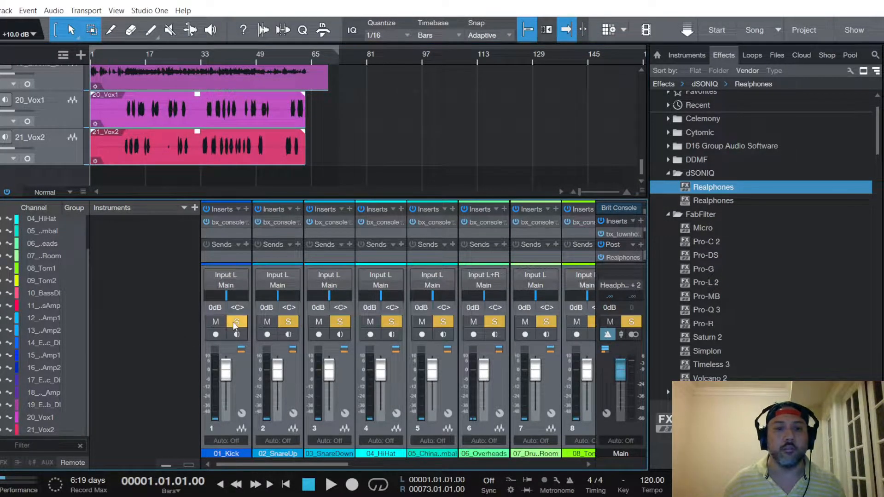
pyautogui.keyDown('shift'); pyautogui.click(236, 324); pyautogui.keyUp('shift')
pyautogui.click(225, 258)
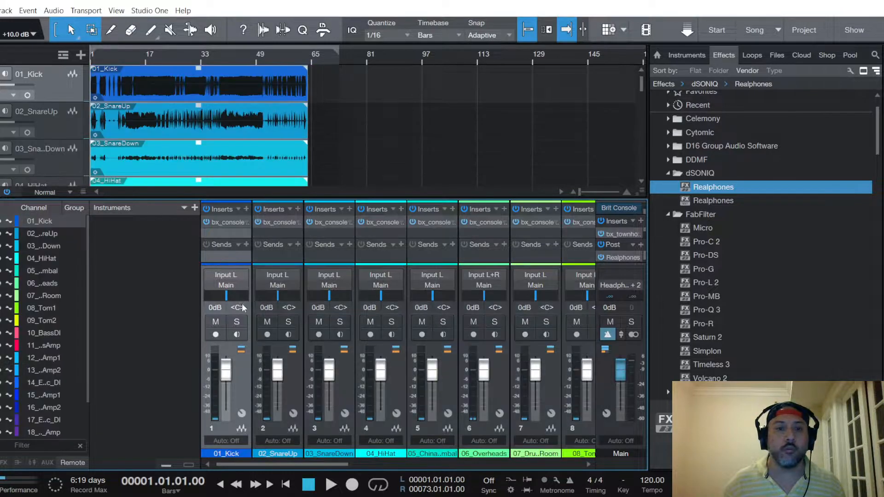
pyautogui.click(236, 322)
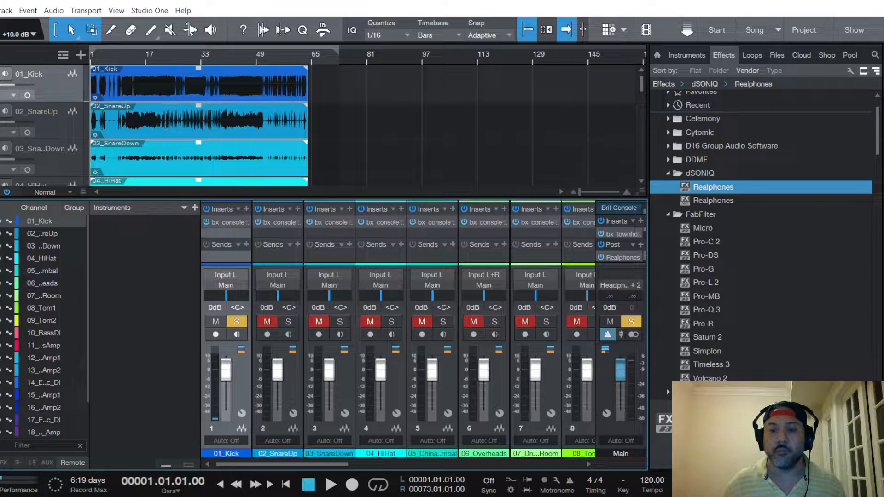
# Switch to OBS to check the recorder's audio mixer and minimize it again
pyautogui.hotkey('alt', 'Tab')
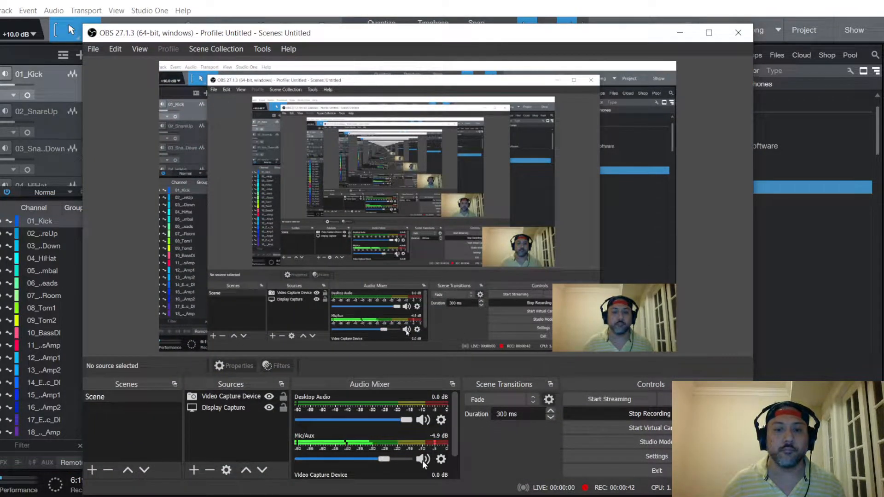
pyautogui.click(680, 33)
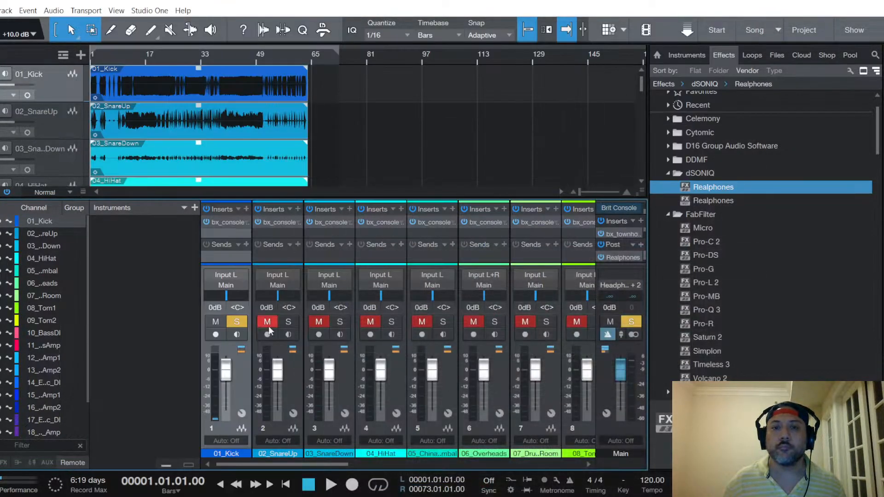
# Play the soloed kick from bar 9 and inspect the bx_console AMEK 9099 on its channel
pyautogui.press('space')
pyautogui.press('space')
pyautogui.click(119, 59)
pyautogui.press('space')
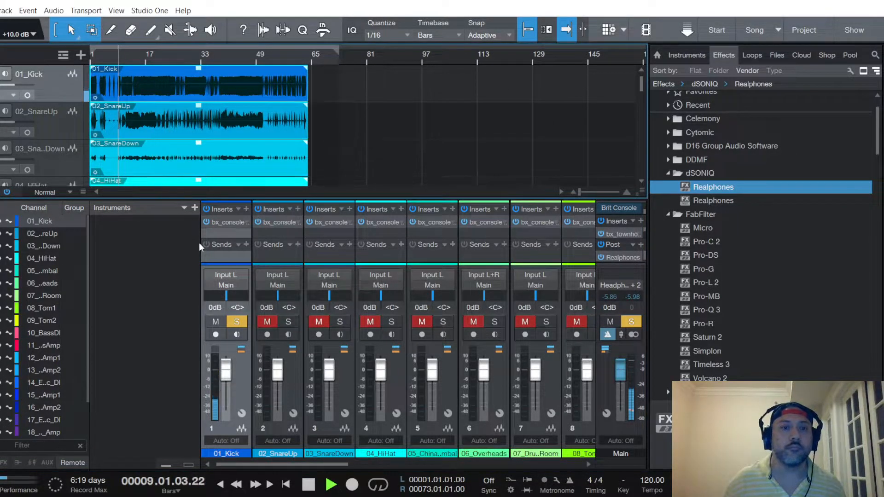
pyautogui.click(231, 220)
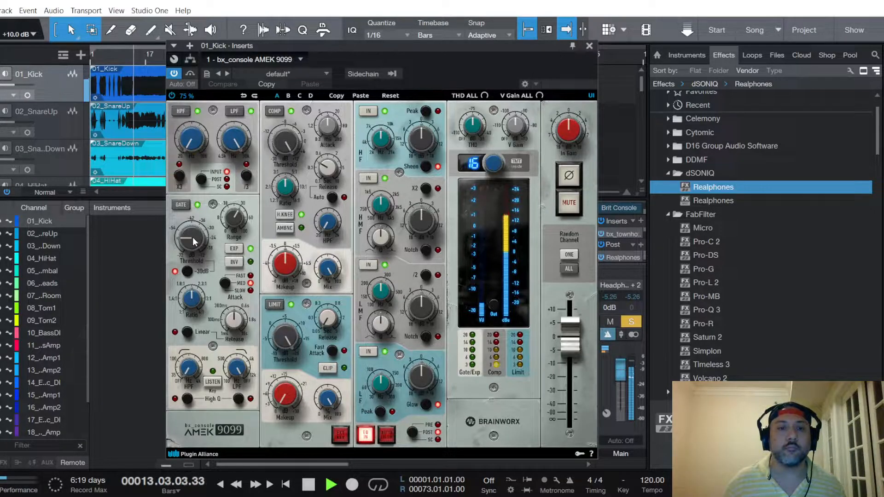
pyautogui.press('space')
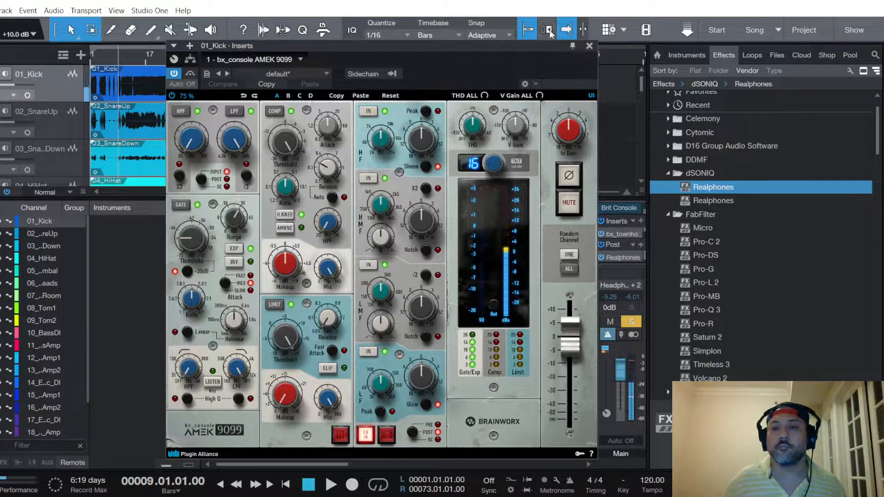
pyautogui.click(589, 46)
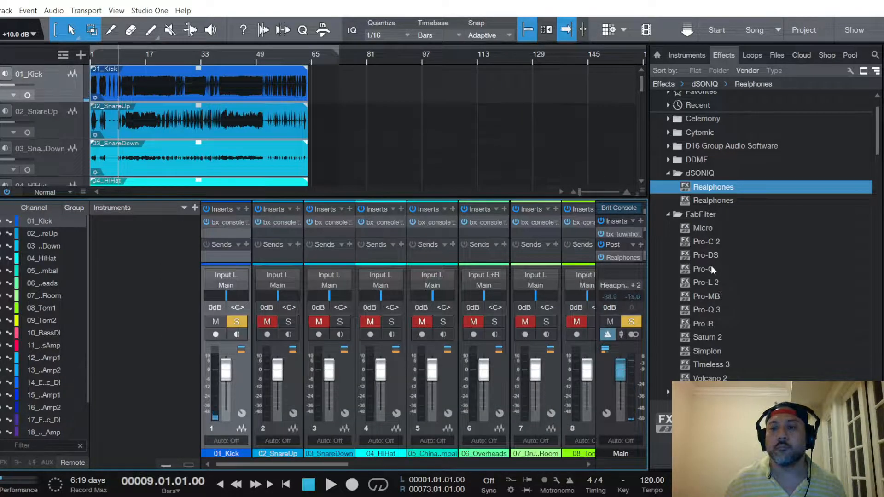
# Insert FabFilter Pro-G on the 01_Kick channel and place it ahead of the bx_console
pyautogui.moveTo(714, 270); pyautogui.dragTo(233, 236)
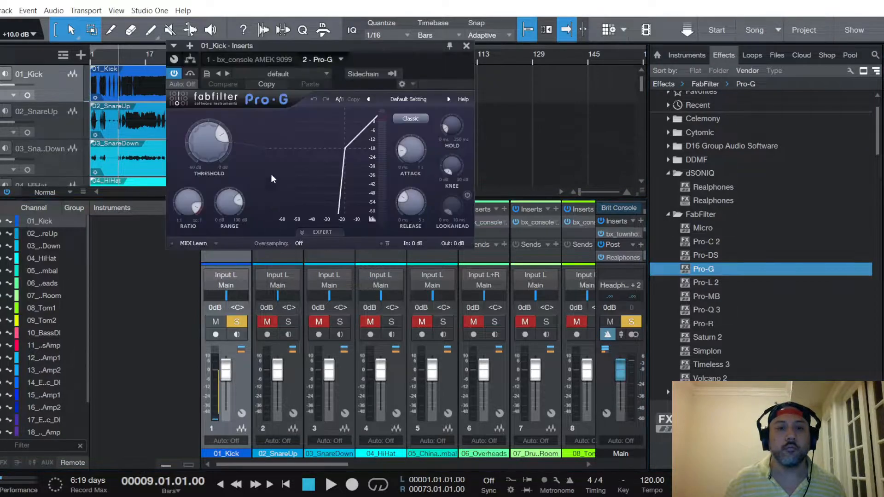
pyautogui.click(466, 46)
pyautogui.moveTo(224, 234); pyautogui.dragTo(223, 217)
# During playback, set the kick's AMEK 9099 compressor to a 4.2:1 ratio and -5.4 dB threshold, adjusting its attack and release
pyautogui.press('space')
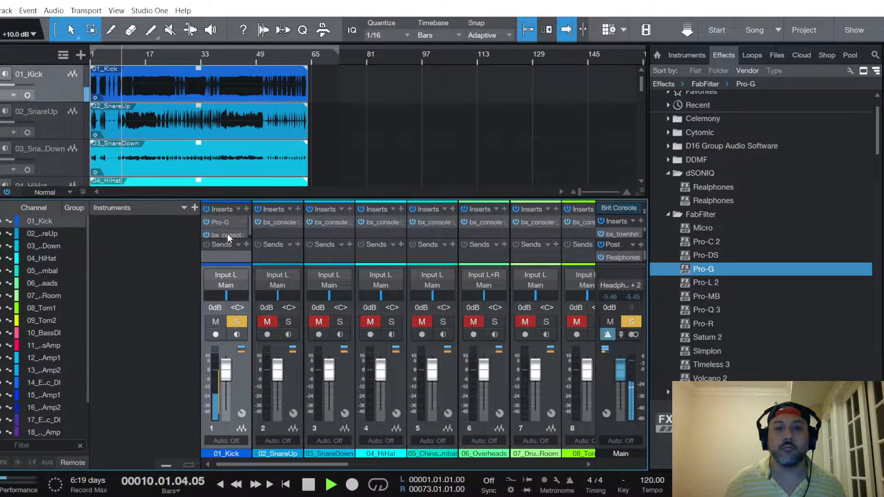
pyautogui.click(227, 234)
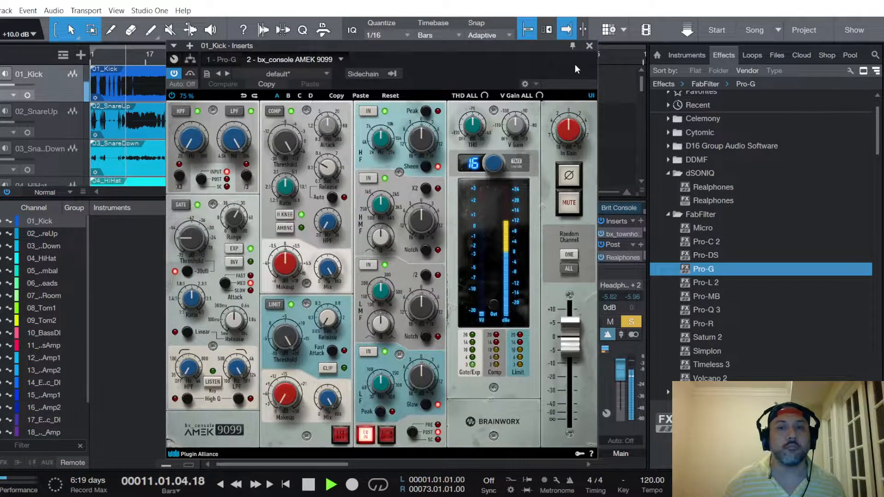
pyautogui.click(589, 46)
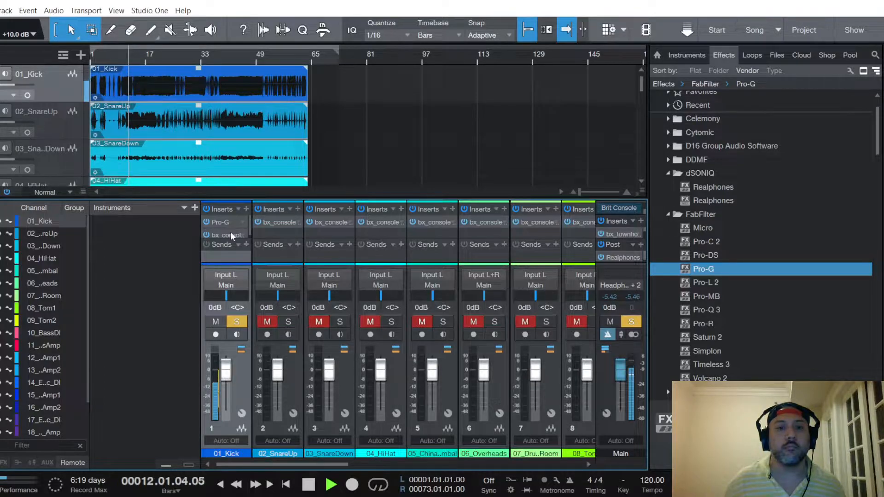
pyautogui.click(228, 234)
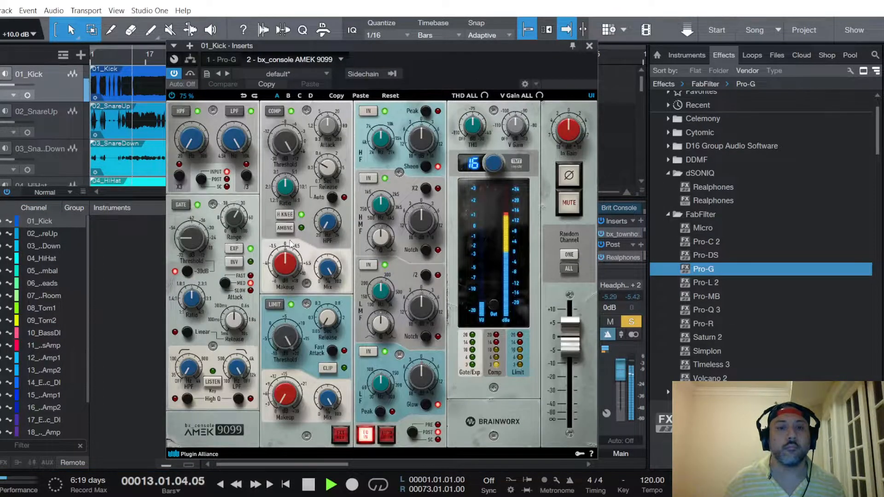
pyautogui.moveTo(288, 186)
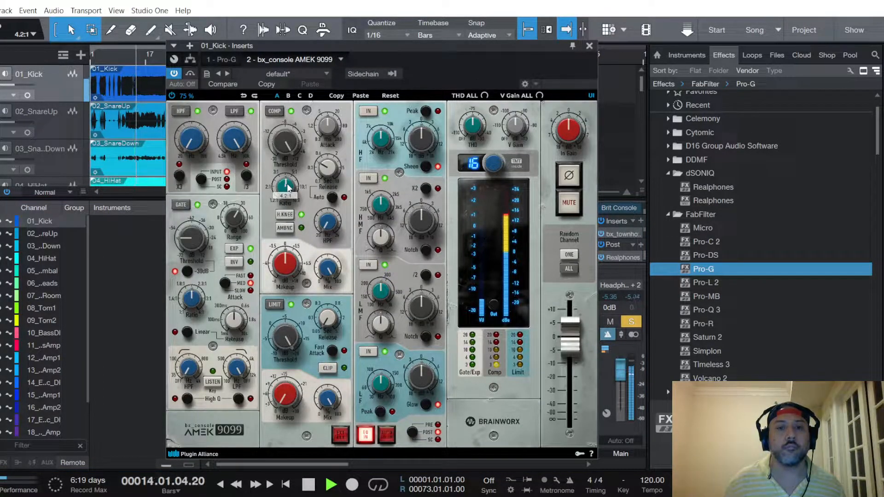
pyautogui.moveTo(332, 127)
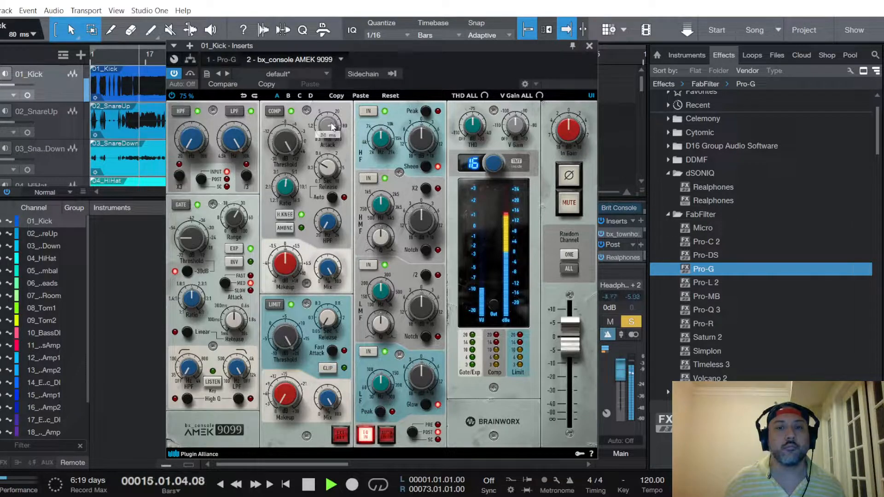
pyautogui.moveTo(291, 155)
pyautogui.scroll(-5, 291, 154)
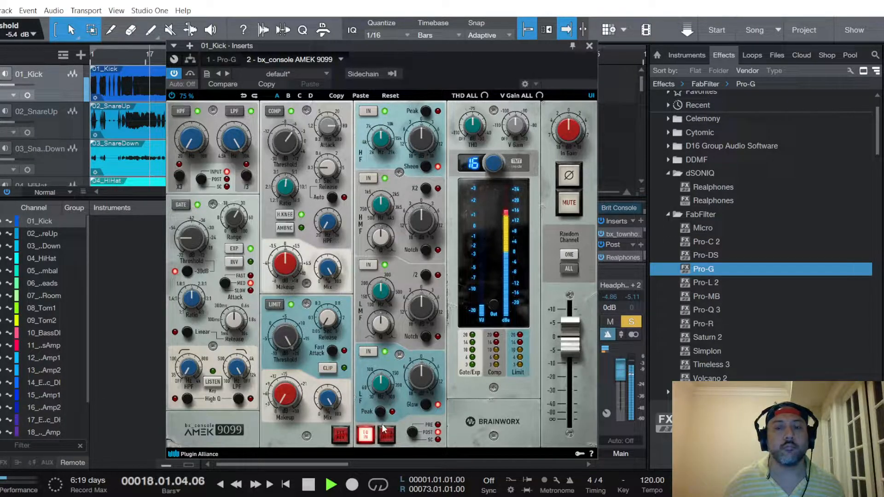
pyautogui.click(590, 47)
# Insert Black Box Analog Design HG-2 on the kick channel between Pro-G and the bx_console AMEK 9099
pyautogui.scroll(-5, 751, 318)
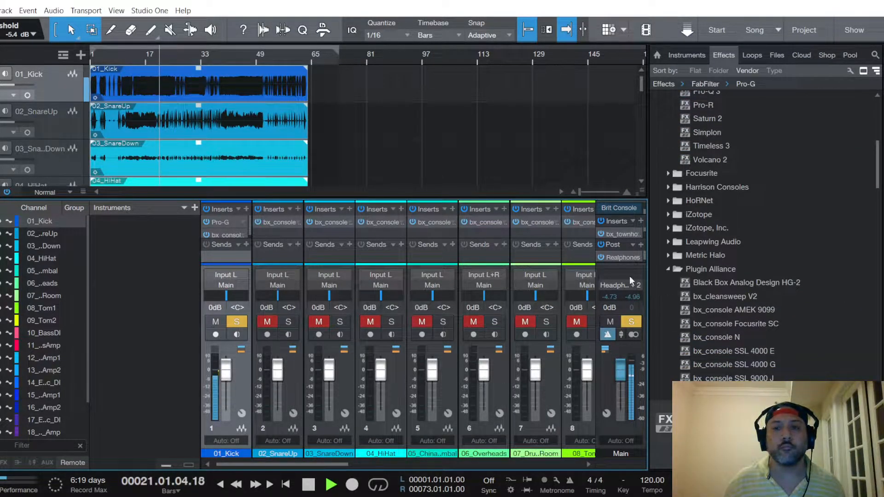
pyautogui.click(225, 234)
pyautogui.moveTo(750, 282); pyautogui.dragTo(359, 61)
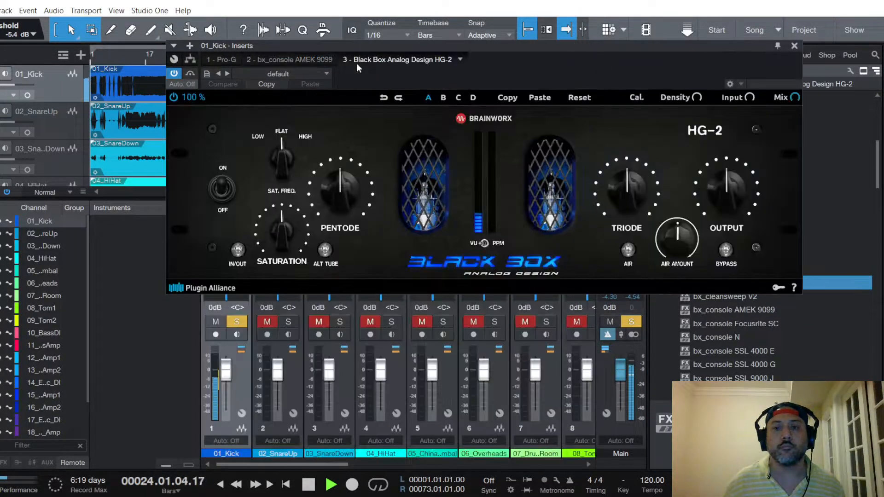
pyautogui.moveTo(311, 62); pyautogui.dragTo(295, 63)
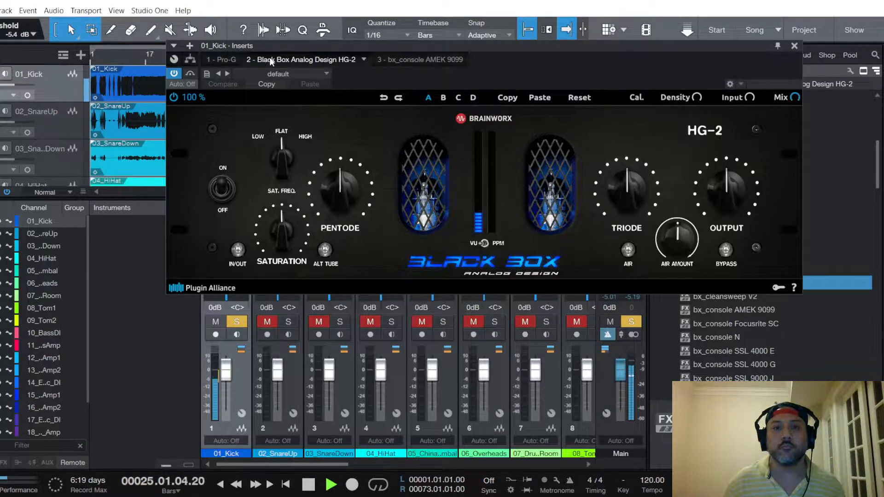
# On the HG-2, raise the saturation with its frequency set to Low, enable Alt Tube and set Pentode to 57 %
pyautogui.scroll(5, 280, 233)
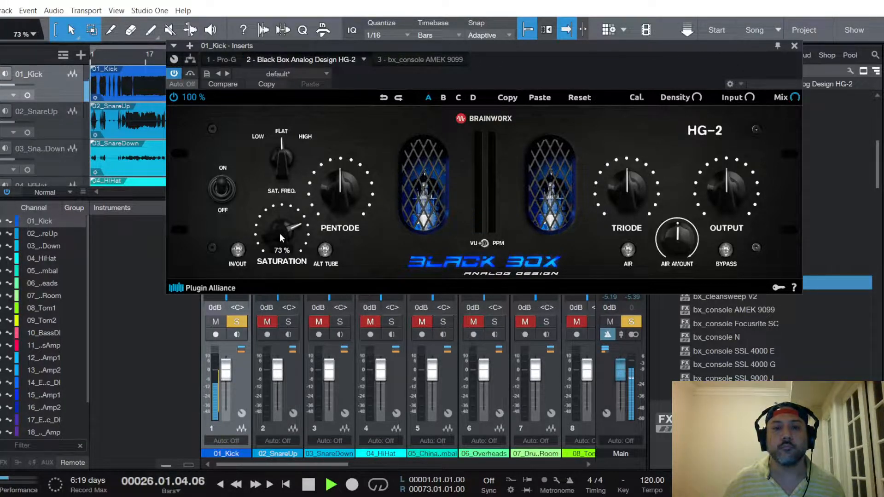
pyautogui.scroll(-1, 280, 157)
pyautogui.scroll(3, 340, 193)
pyautogui.click(325, 250)
pyautogui.scroll(-2, 336, 188)
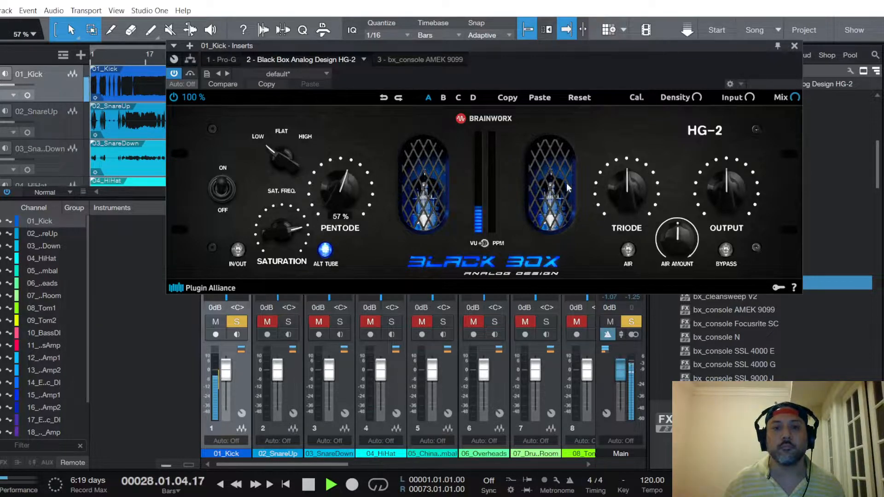
# Enable Air on the HG-2 and set Triode to 43 %, Air Amount to 77 % and Output to 53 %
pyautogui.click(628, 250)
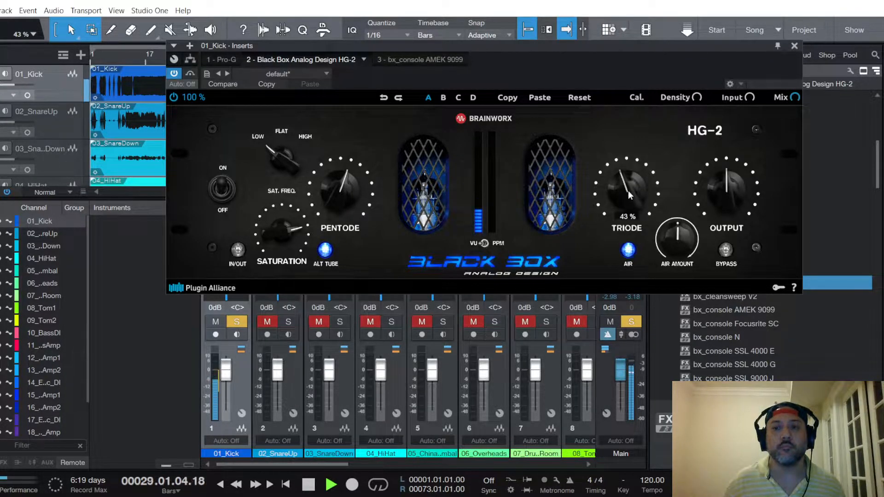
pyautogui.scroll(-2, 629, 191)
pyautogui.scroll(2, 680, 240)
pyautogui.scroll(-1, 680, 238)
pyautogui.scroll(-3, 681, 238)
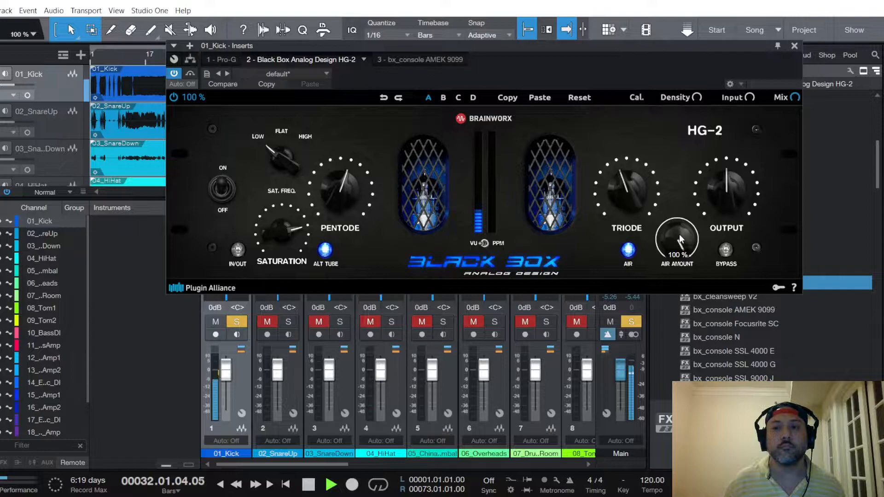
pyautogui.scroll(3, 680, 235)
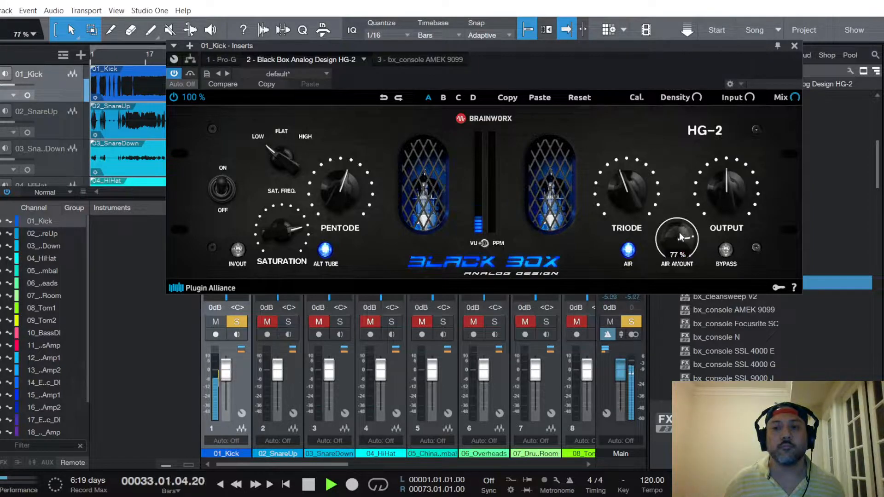
pyautogui.scroll(2, 725, 202)
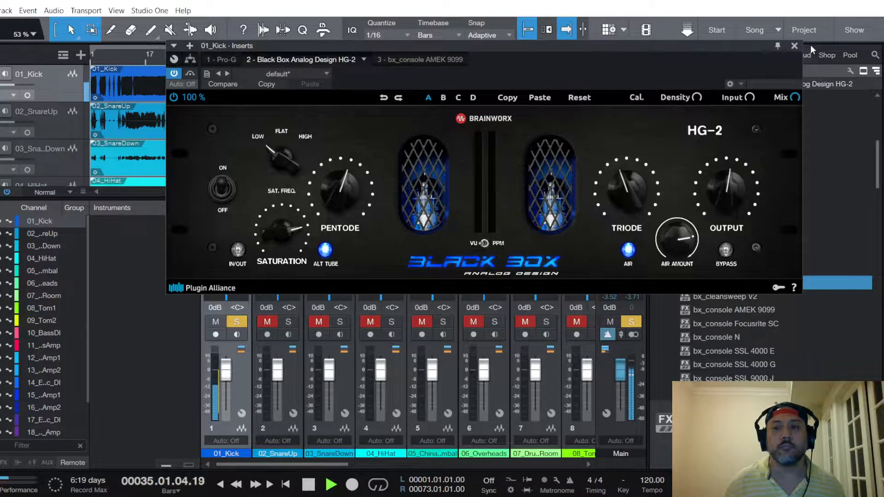
pyautogui.click(794, 46)
# On the kick's AMEK 9099, set the compressor threshold to -6.8 dB, enable Auto Listen and switch the EQ position to PRE
pyautogui.click(226, 234)
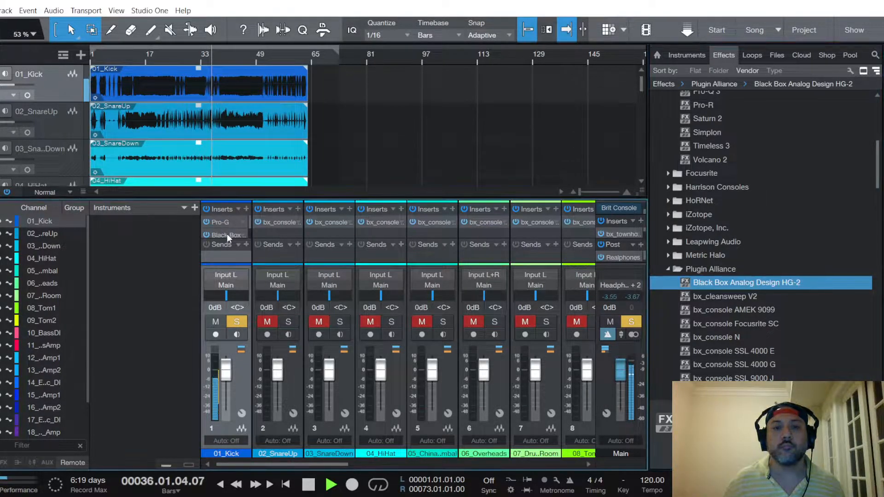
pyautogui.click(420, 59)
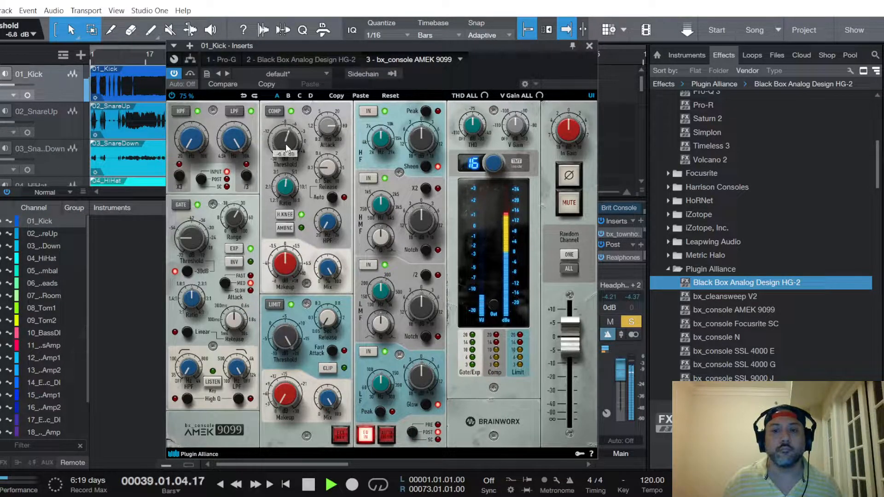
pyautogui.click(387, 435)
pyautogui.click(412, 433)
# Shape the kick's AMEK 9099 EQ: adjust the LF and LMF bands, boost HMF by 1.0 dB and HF by 1.5 dB
pyautogui.moveTo(382, 376); pyautogui.dragTo(422, 379)
pyautogui.moveTo(380, 291); pyautogui.dragTo(426, 315)
pyautogui.moveTo(384, 206); pyautogui.dragTo(428, 224)
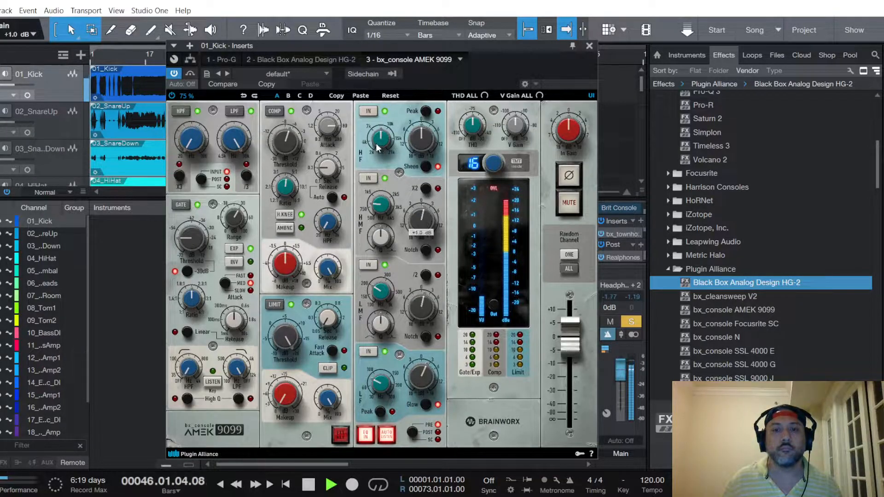
pyautogui.moveTo(424, 144); pyautogui.dragTo(424, 145)
pyautogui.click(589, 46)
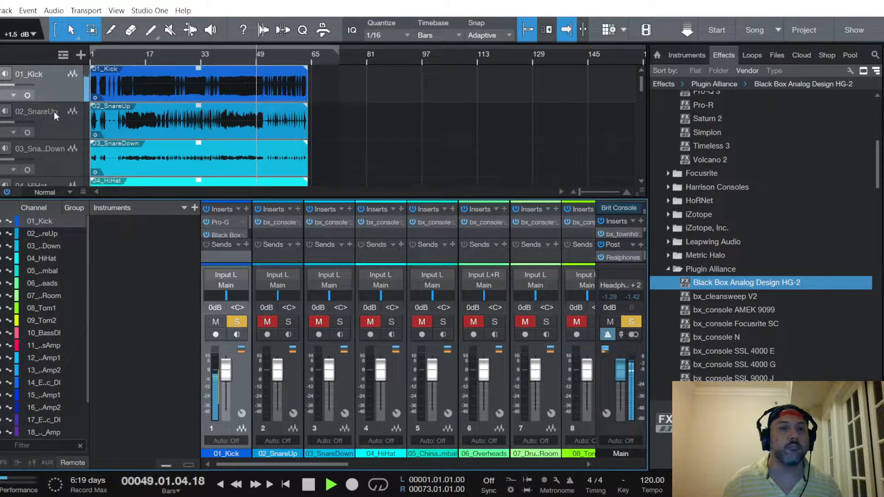
# Select the 11_BassAmp track, lower its fader to -5.4 dB and solo its channel without mute
pyautogui.scroll(-5, 53, 112)
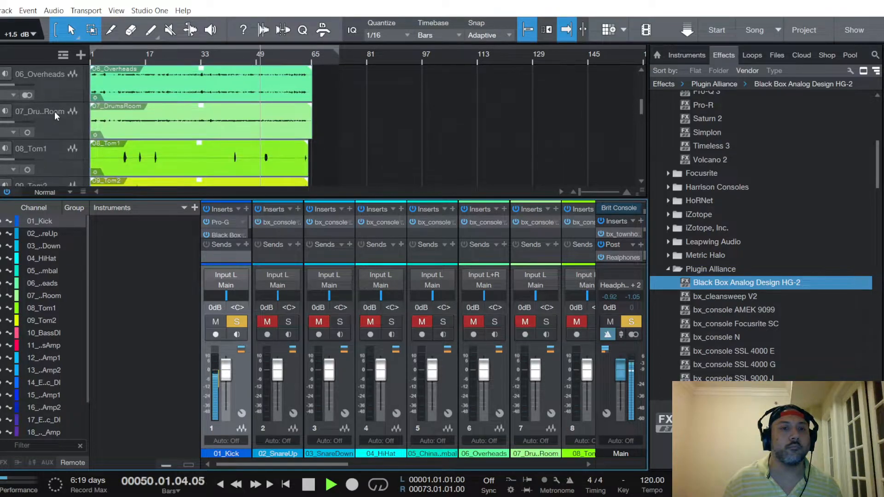
pyautogui.scroll(-4, 55, 111)
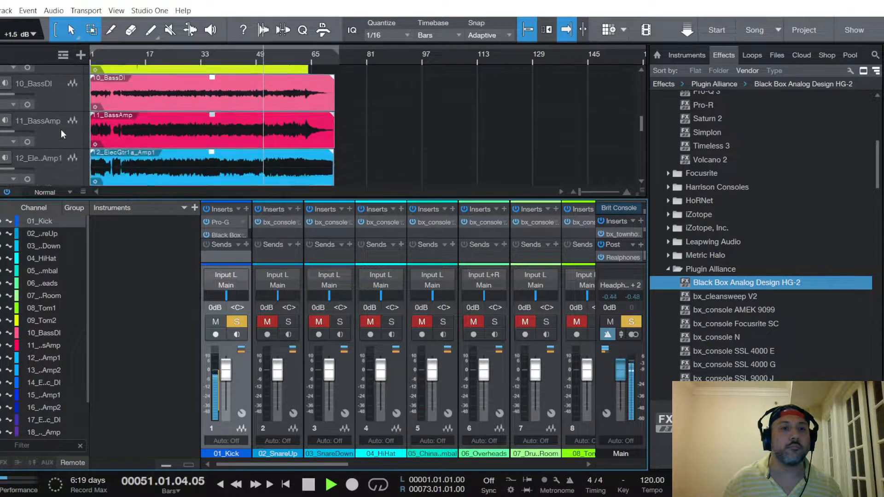
pyautogui.click(60, 129)
pyautogui.moveTo(570, 374); pyautogui.dragTo(572, 380)
pyautogui.click(505, 323)
pyautogui.click(505, 323)
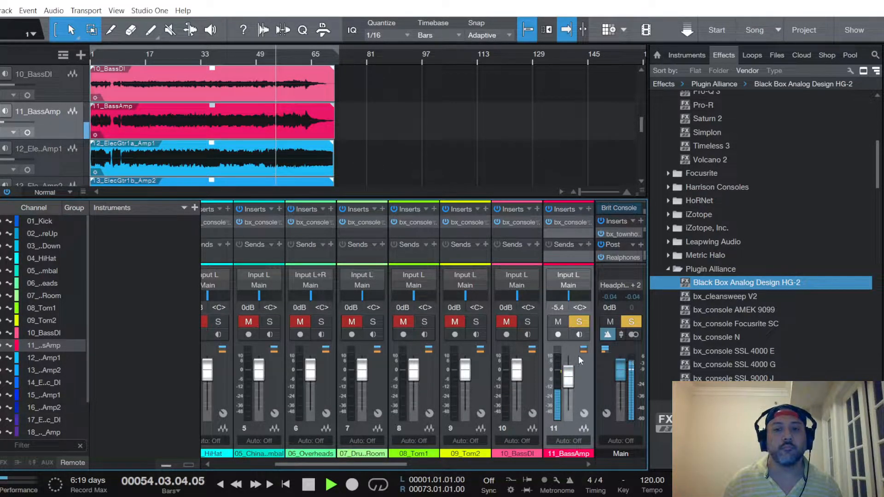
# On 11_BassAmp's AMEK 9099, raise the compressor ratio slightly, set the threshold to +4.0 dB, enable Auto Listen and switch the EQ to PRE
pyautogui.click(570, 222)
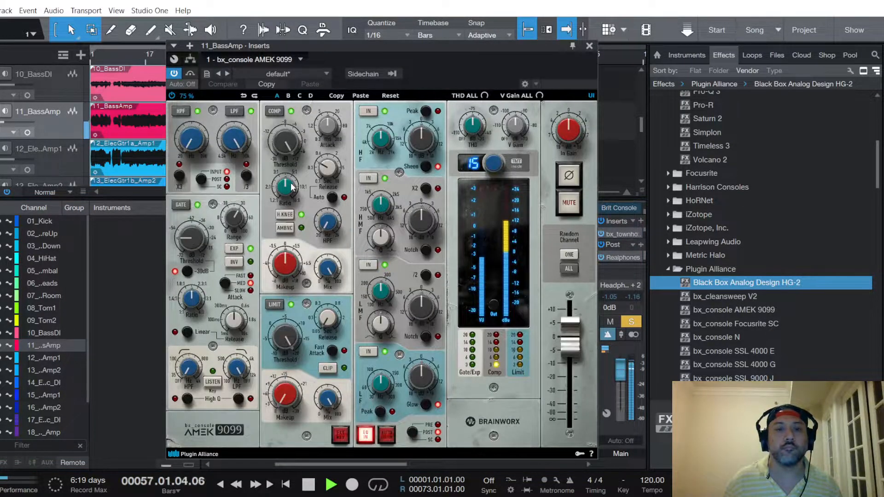
pyautogui.click(291, 187)
pyautogui.click(296, 147)
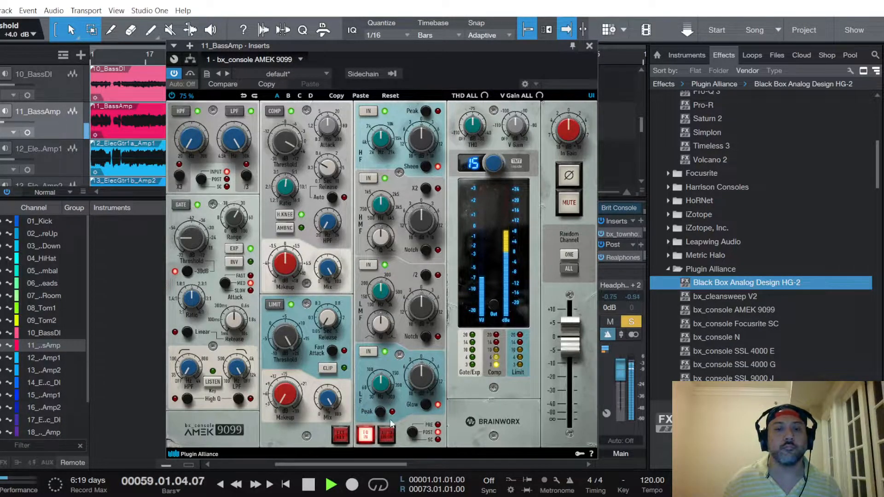
pyautogui.click(387, 434)
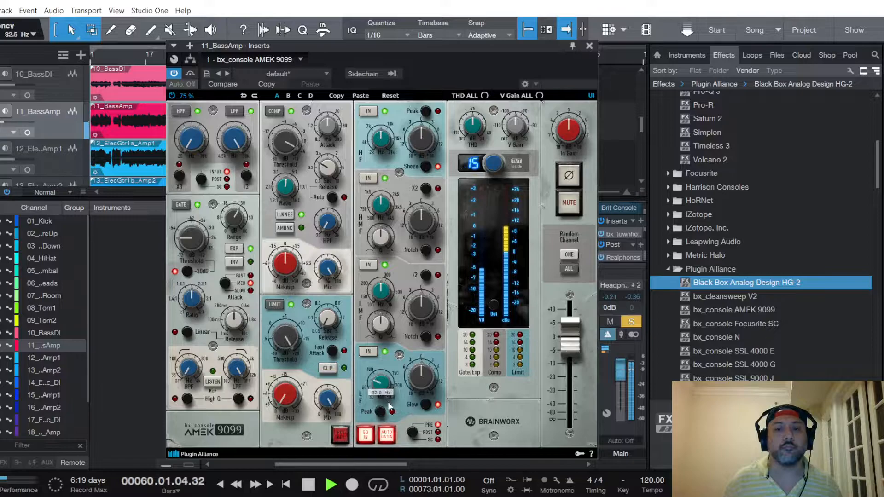
# Shape 11_BassAmp's EQ: boost LF at about 82 Hz, cut LMF at about 202 Hz, boost HMF and raise HF by 1.0 dB
pyautogui.click(428, 377)
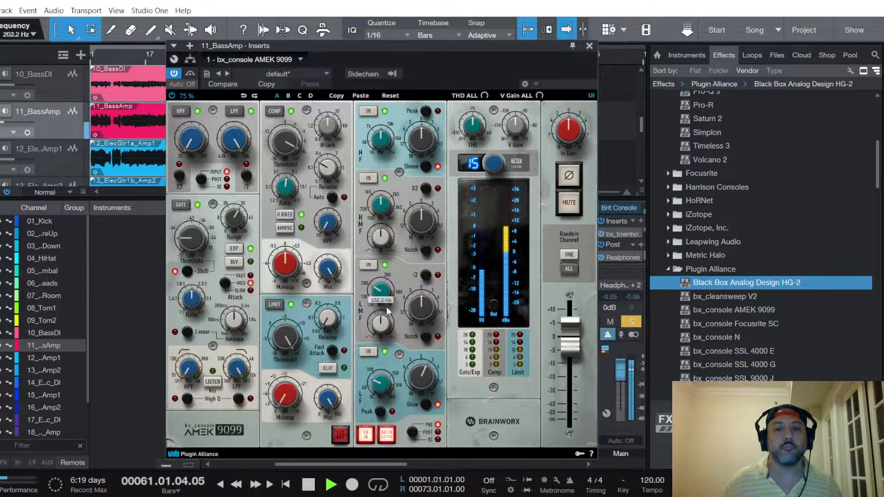
pyautogui.moveTo(422, 304); pyautogui.dragTo(424, 307)
pyautogui.moveTo(381, 208); pyautogui.dragTo(421, 215)
pyautogui.moveTo(380, 141); pyautogui.dragTo(421, 133)
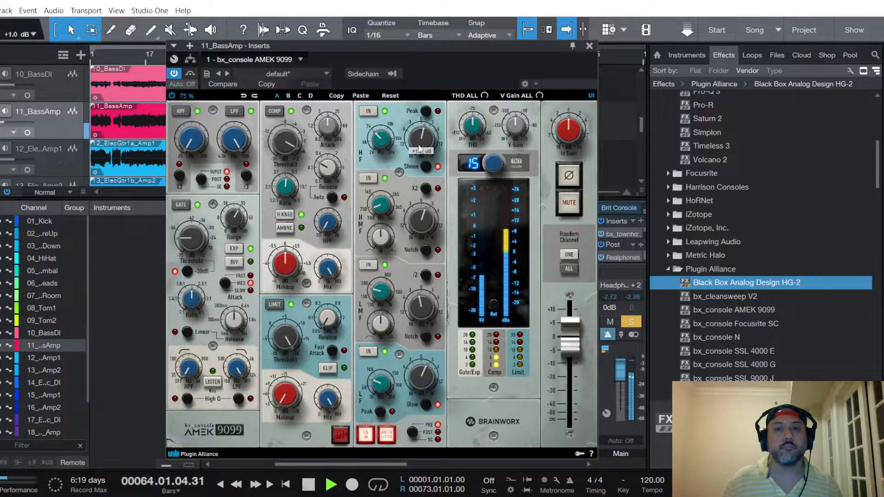
# Restart playback from near the beginning of the song and set the 11_BassAmp fader to -4.2 dB
pyautogui.press('space')
pyautogui.press('space')
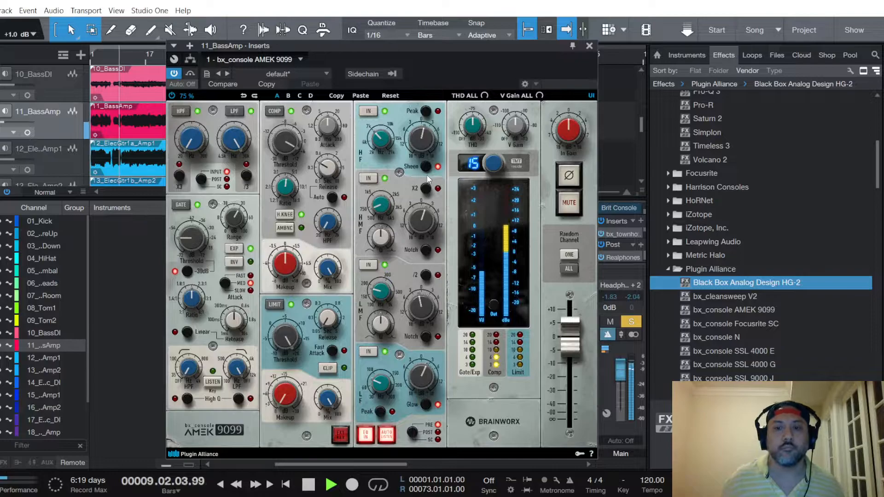
pyautogui.click(590, 46)
pyautogui.moveTo(569, 372); pyautogui.dragTo(570, 385)
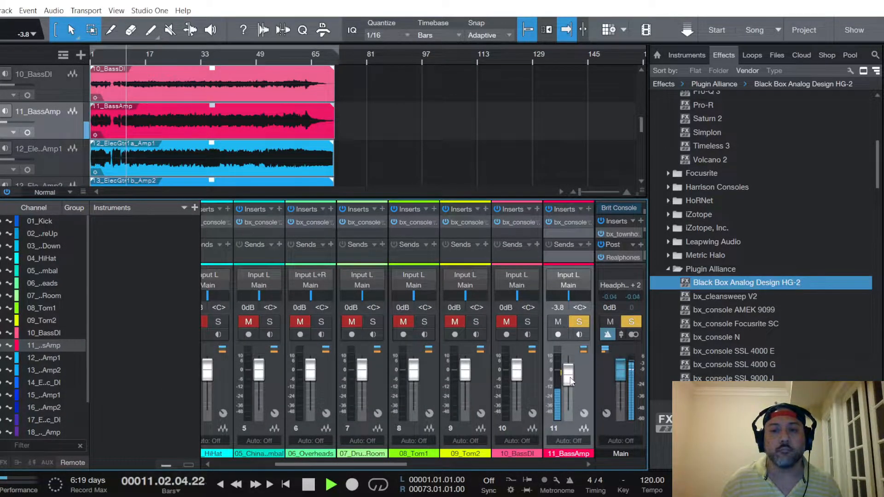
# Solo the 10_BassDI channel alongside the bass amp and lower its fader to -6.5 dB
pyautogui.click(519, 264)
pyautogui.click(527, 321)
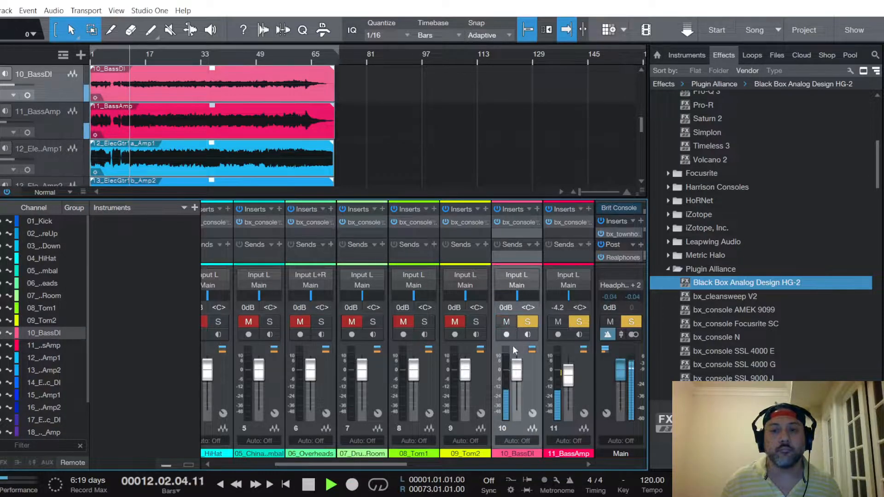
pyautogui.moveTo(516, 370); pyautogui.dragTo(518, 387)
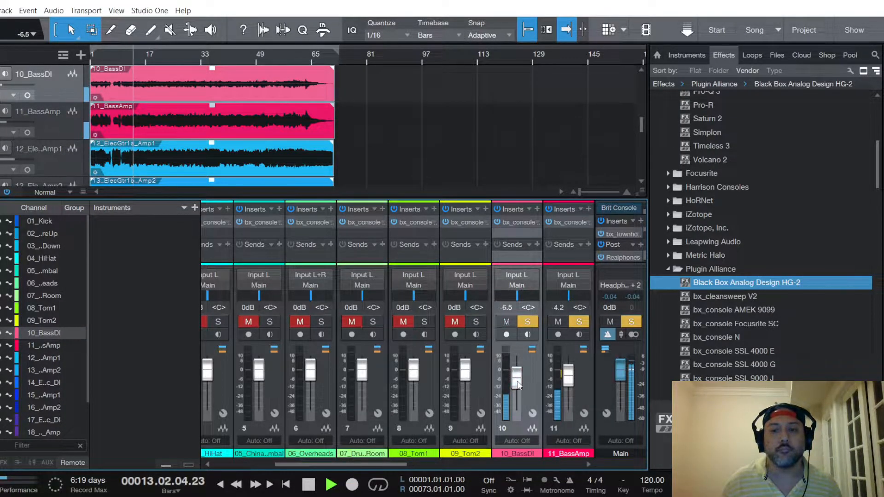
# On 10_BassDI's AMEK 9099, raise the compressor ratio slightly, set the threshold to about +1.6 dB, enable Auto Listen and switch the EQ to PRE
pyautogui.click(518, 223)
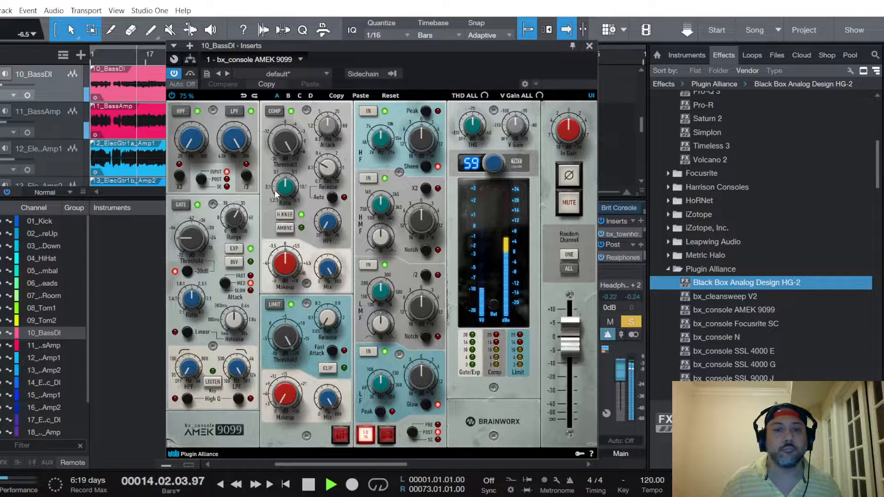
pyautogui.moveTo(290, 186)
pyautogui.moveTo(287, 146)
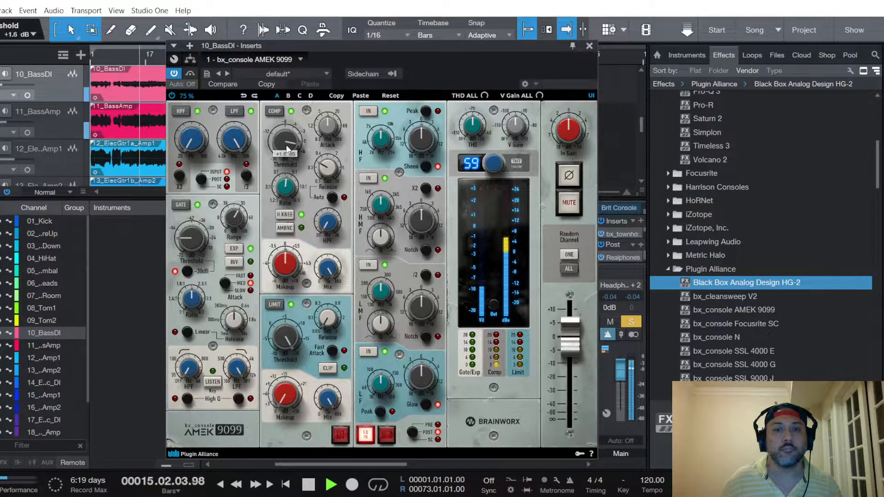
pyautogui.click(387, 435)
pyautogui.click(412, 432)
pyautogui.click(413, 432)
# Shape 10_BassDI's AMEK 9099 EQ: boost LF, cut LMF slightly, boost HMF by about 2.0 dB and HF by 1.5 dB
pyautogui.moveTo(382, 383); pyautogui.dragTo(420, 378)
pyautogui.moveTo(382, 295); pyautogui.dragTo(421, 304)
pyautogui.moveTo(387, 211); pyautogui.dragTo(421, 215)
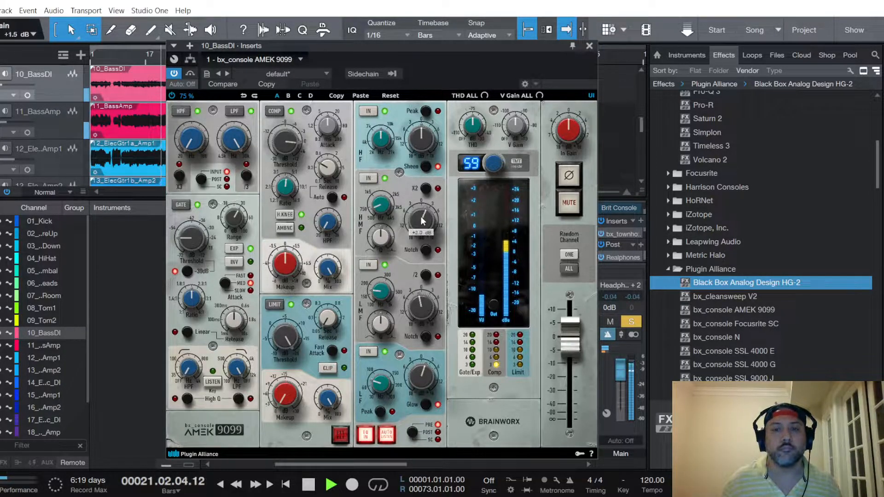
pyautogui.moveTo(382, 140); pyautogui.dragTo(380, 162)
pyautogui.moveTo(421, 139); pyautogui.dragTo(419, 147)
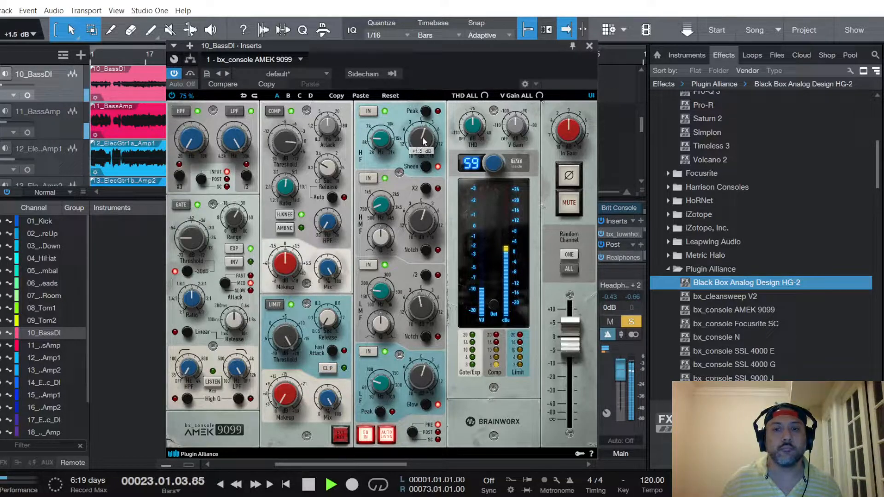
# Balance the two bass channels, setting the 10_BassDI fader to -5.8 dB and the 11_BassAmp fader to -3.8 dB
pyautogui.click(590, 45)
pyautogui.moveTo(518, 382); pyautogui.dragTo(518, 382)
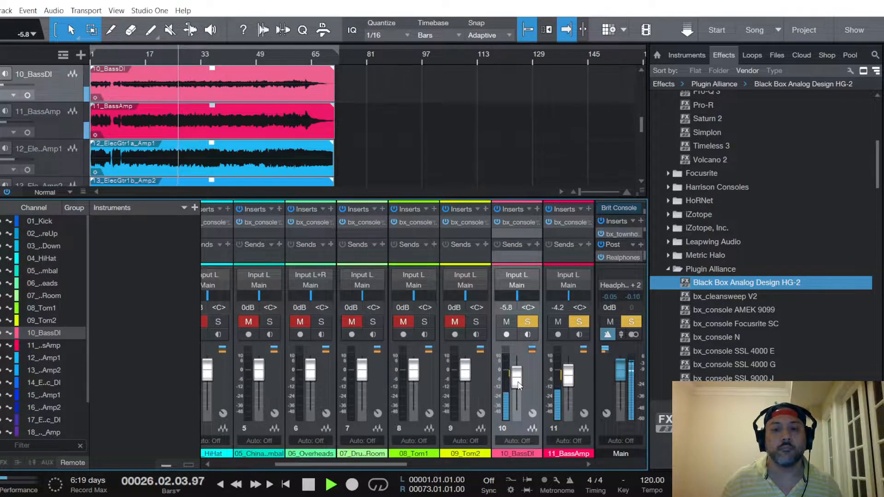
pyautogui.moveTo(575, 379); pyautogui.dragTo(575, 377)
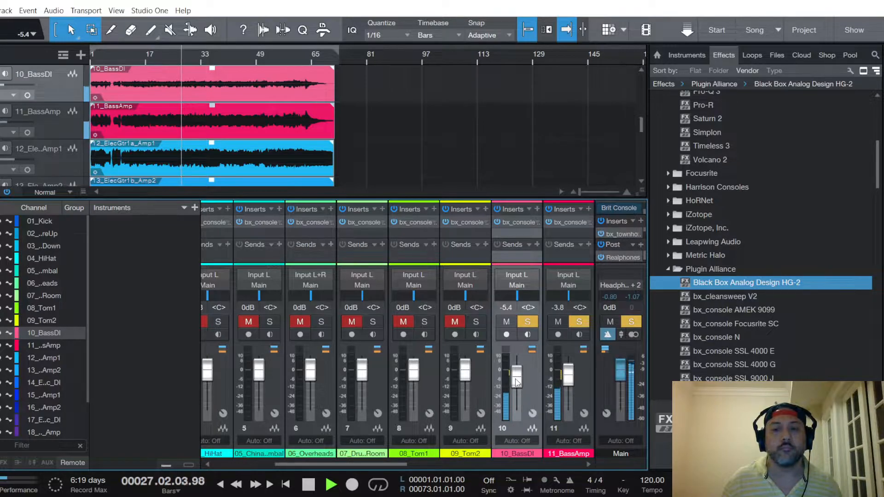
# Select the 02_SnareUp track, then unmute and solo its mixer channel
pyautogui.scroll(6, 56, 117)
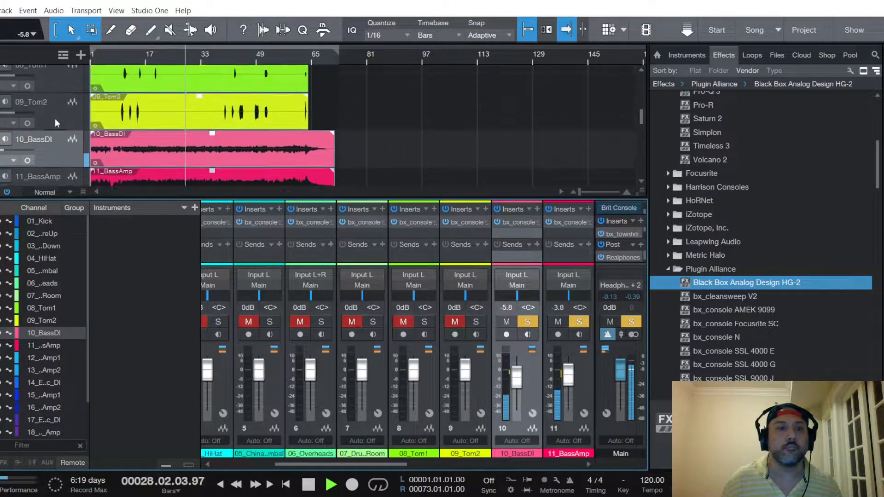
pyautogui.scroll(3, 56, 115)
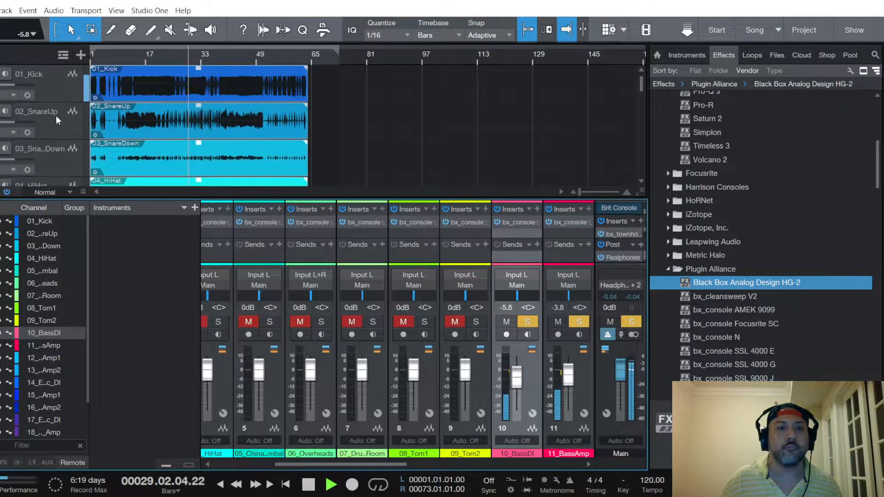
pyautogui.click(60, 115)
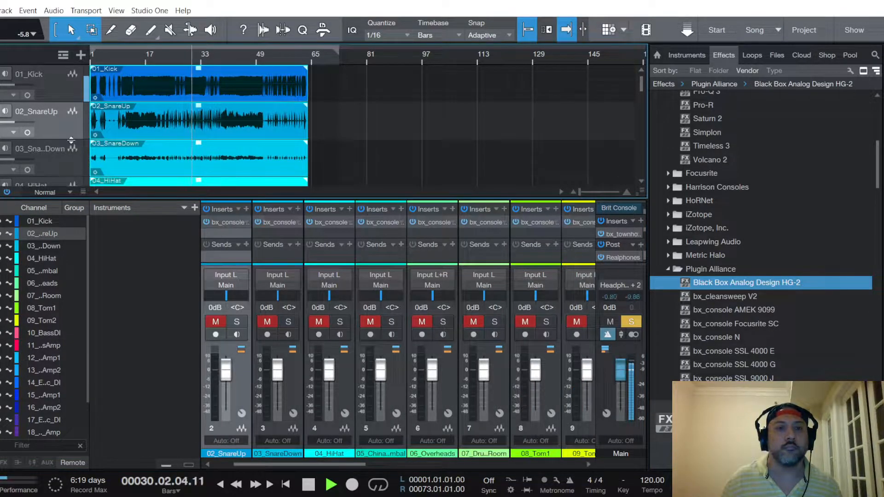
pyautogui.click(216, 323)
pyautogui.click(237, 321)
# On 02_SnareUp's AMEK 9099 compressor, set ratio 4.2:1, a slower attack, release 0.30 s and lower the threshold to at least -10.0 dB
pyautogui.click(229, 223)
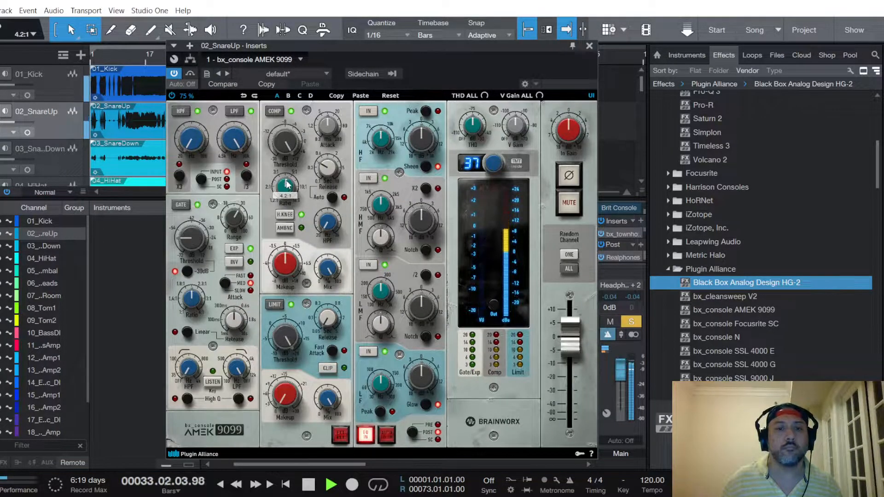
pyautogui.moveTo(330, 126)
pyautogui.scroll(2, 330, 125)
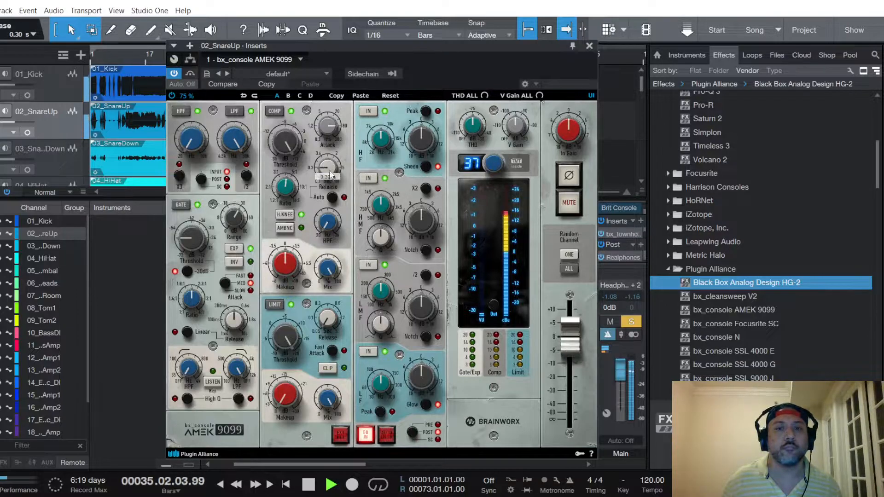
pyautogui.moveTo(283, 148)
pyautogui.scroll(-3, 283, 149)
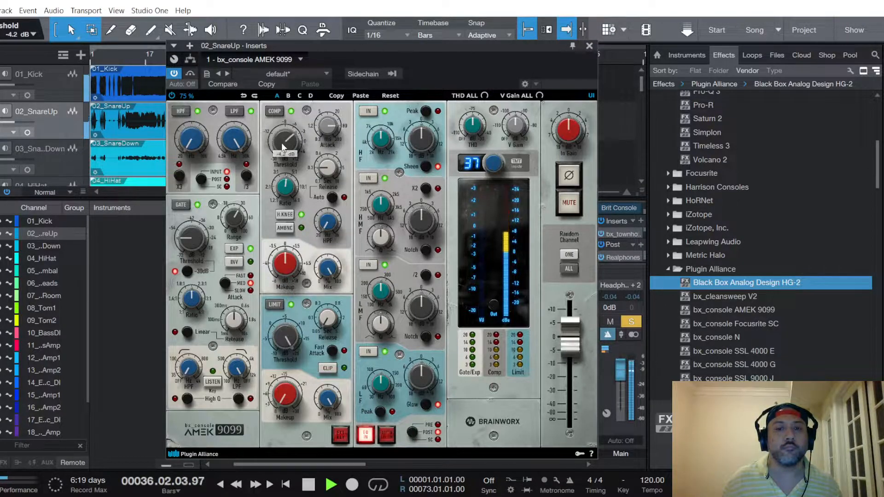
pyautogui.scroll(-4, 283, 148)
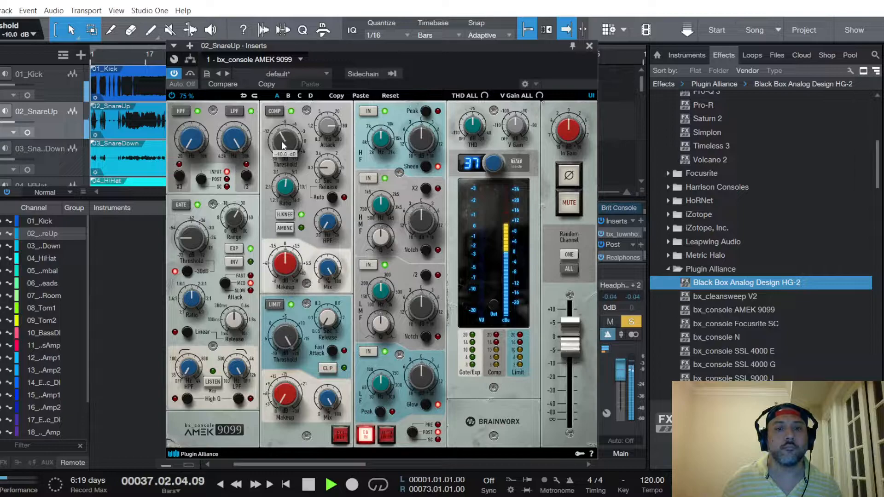
# On 02_SnareUp's AMEK 9099, enable Auto Listen, switch the EQ to PRE, cut LF, adjust the mid bands and boost HF by 1.0 dB
pyautogui.click(410, 434)
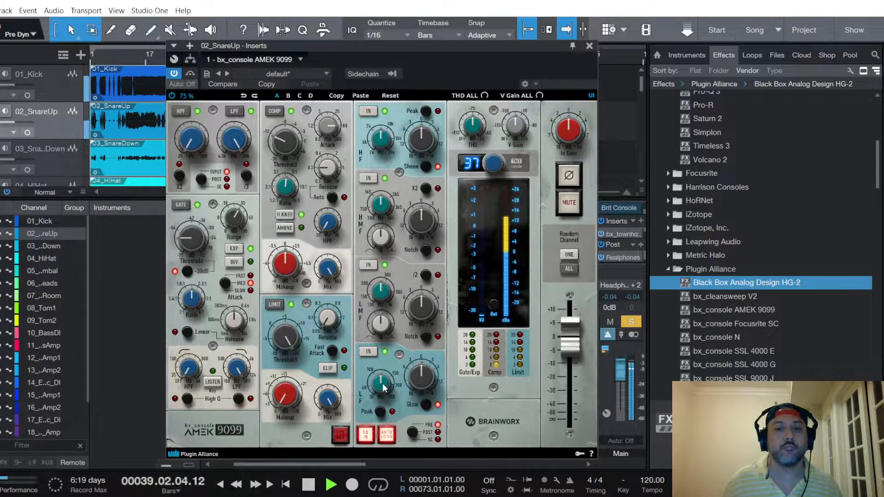
pyautogui.scroll(-3, 425, 384)
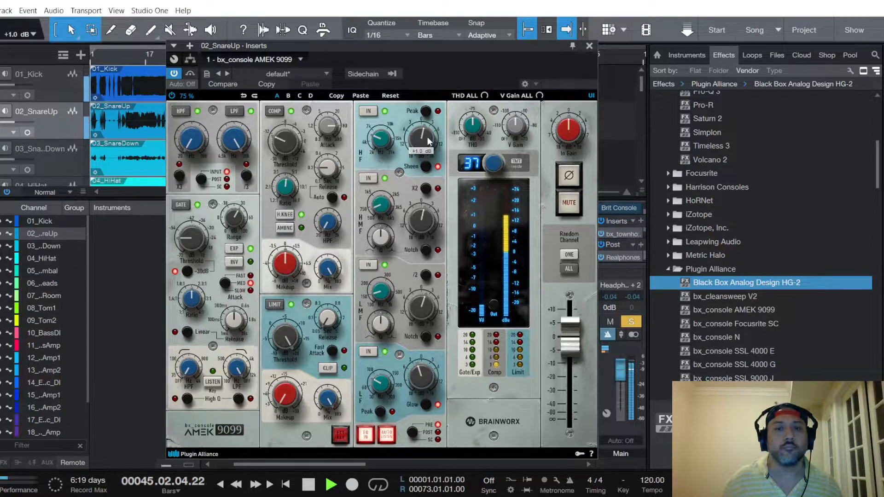
pyautogui.scroll(2, 427, 136)
# Raise the 02_SnareUp fader to +0.8 dB and solo the 03_SnareDown channel with it
pyautogui.click(589, 45)
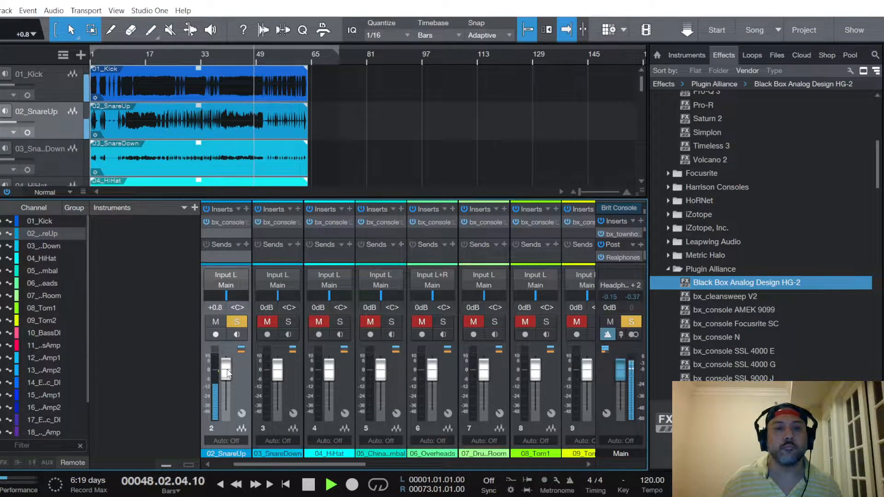
pyautogui.click(47, 160)
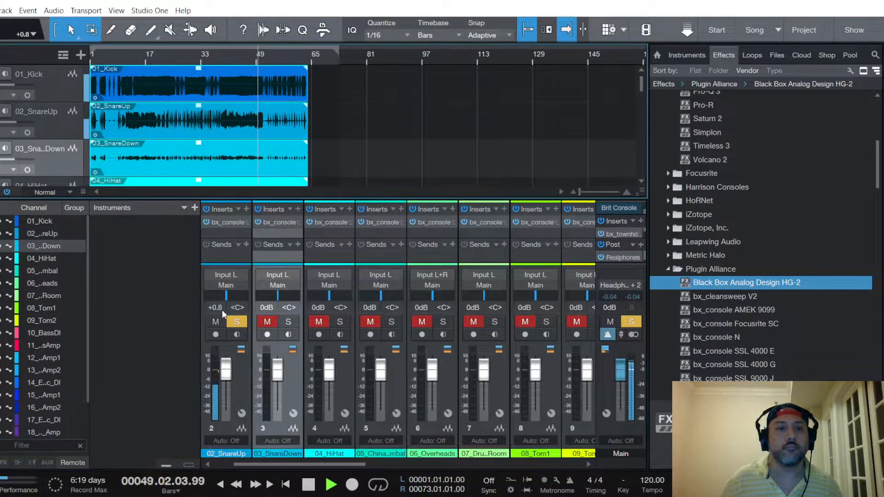
pyautogui.click(288, 321)
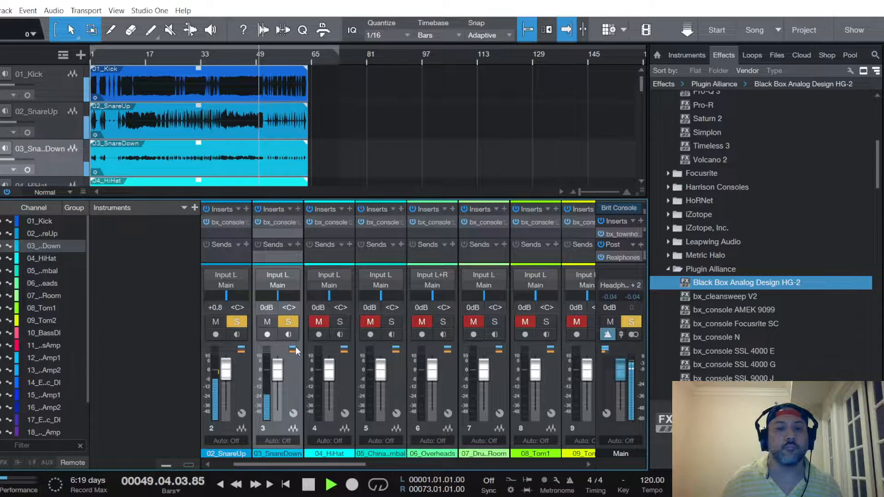
# Open 03_SnareDown's AMEK 9099 and compare the sound with phase inversion on and off
pyautogui.click(281, 222)
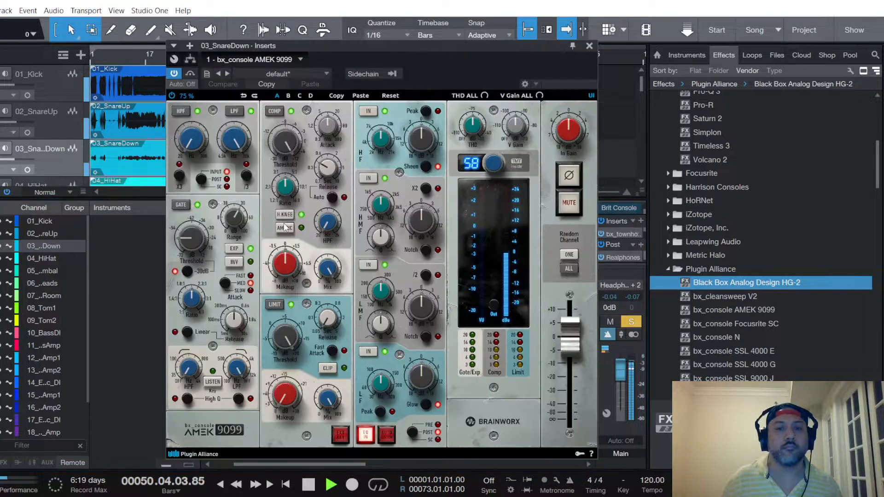
pyautogui.click(569, 177)
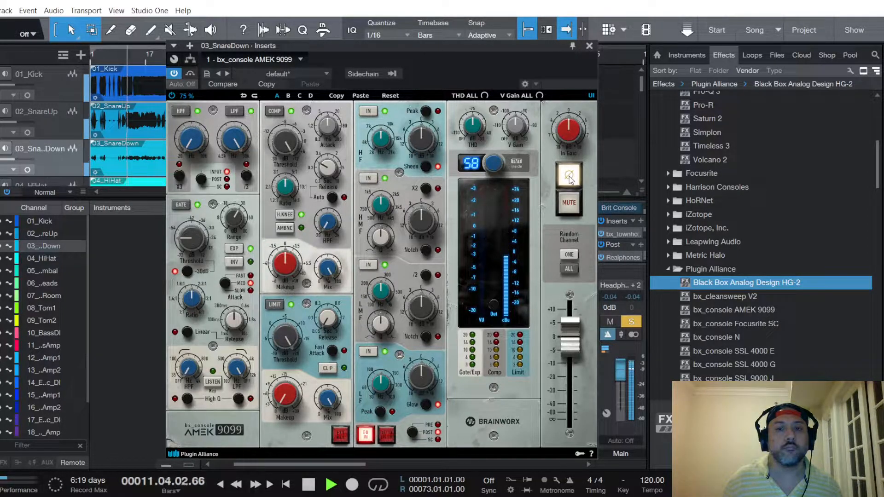
pyautogui.click(570, 179)
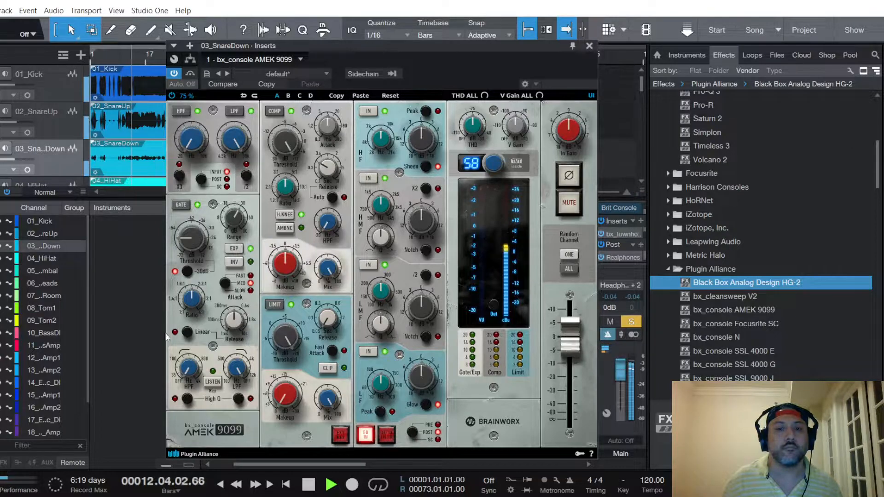
# On 03_SnareDown's AMEK 9099 compressor, adjust ratio and release, set attack to 80 ms and threshold to -19.0 dB, and raise input gain to +2.0 dB
pyautogui.moveTo(284, 186); pyautogui.dragTo(285, 182)
pyautogui.scroll(5, 324, 129)
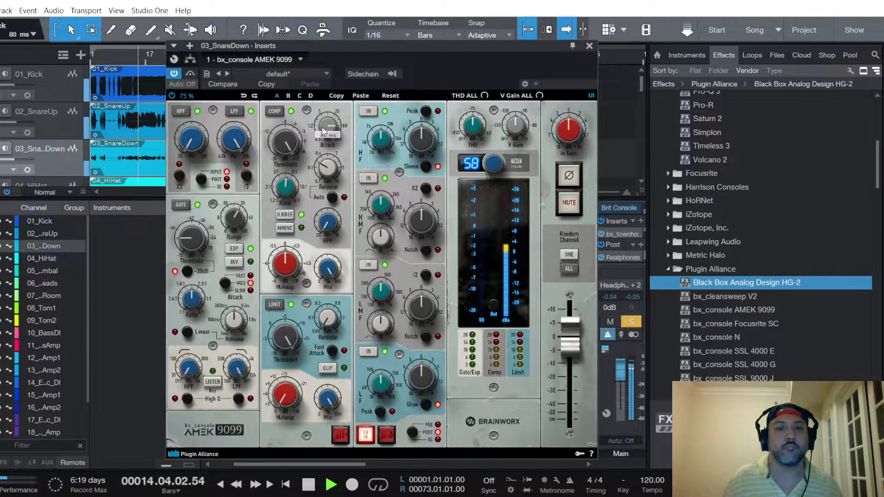
pyautogui.scroll(-2, 330, 165)
pyautogui.scroll(-10, 285, 154)
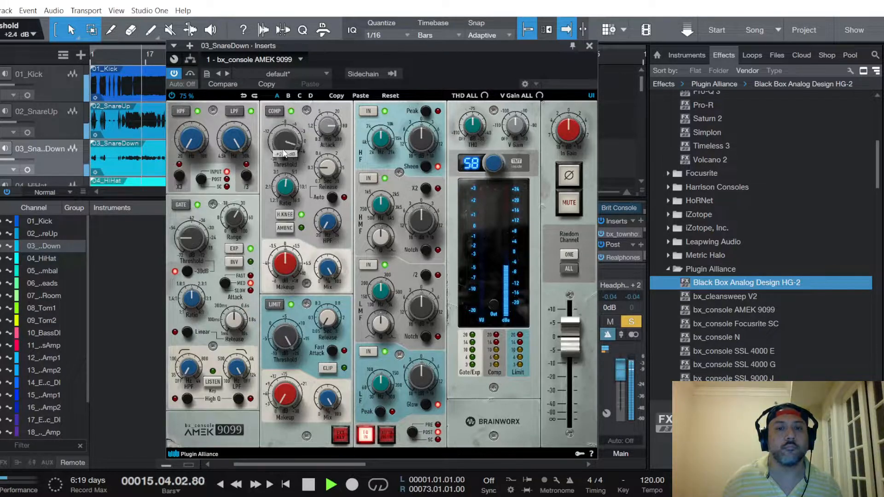
pyautogui.scroll(-2, 284, 153)
pyautogui.scroll(-6, 284, 153)
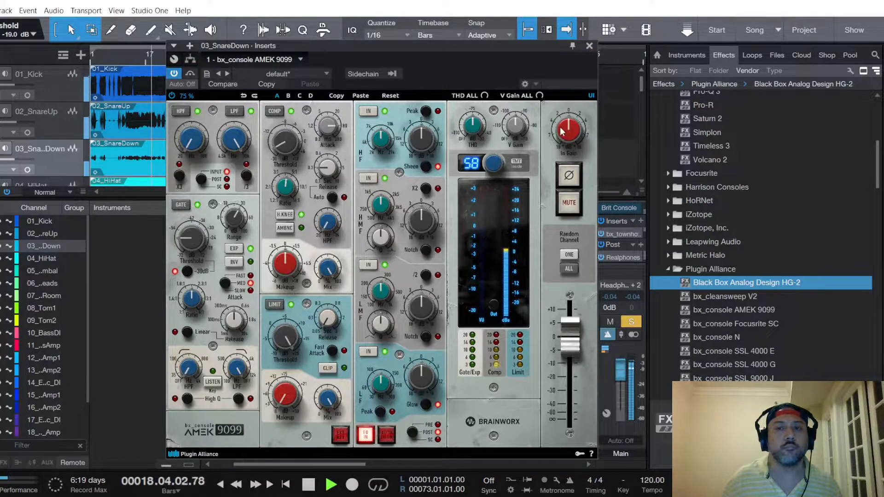
pyautogui.scroll(3, 563, 131)
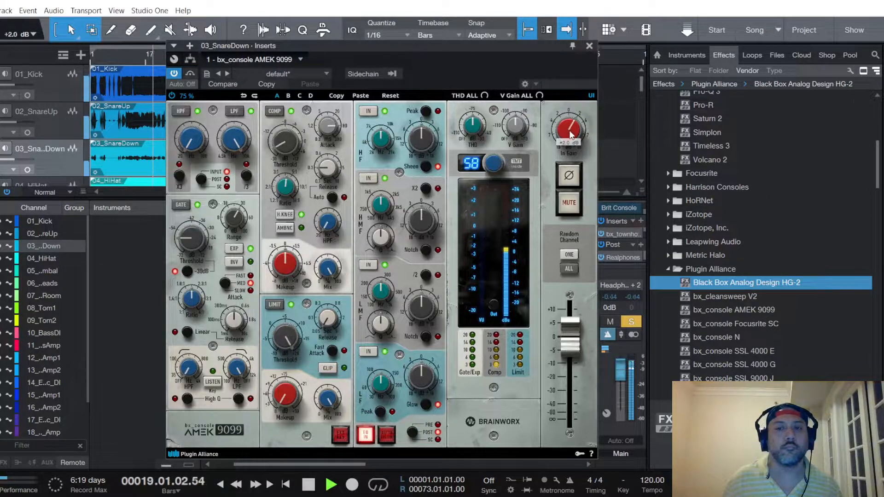
# On 03_SnareDown's AMEK 9099, enable Auto Listen, switch the EQ to PRE, cut LF at 116.4 Hz, boost both mid bands and HF by 1.0 dB
pyautogui.click(391, 435)
pyautogui.click(413, 433)
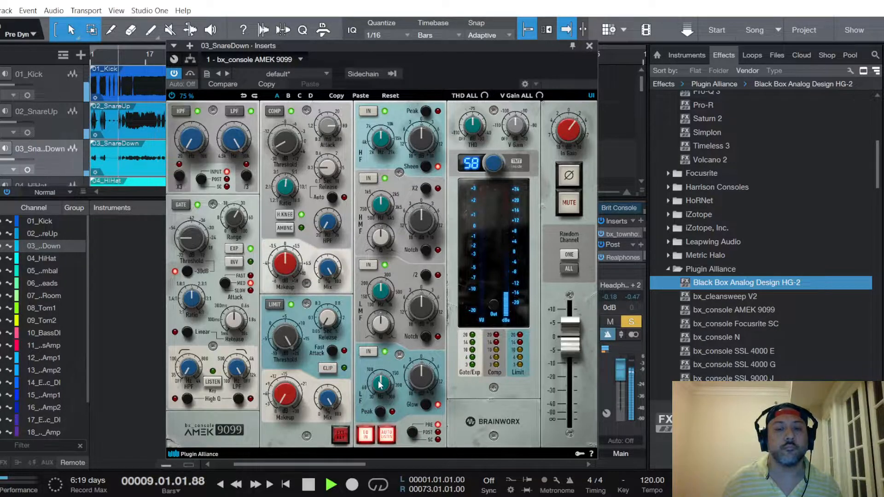
pyautogui.scroll(3, 379, 385)
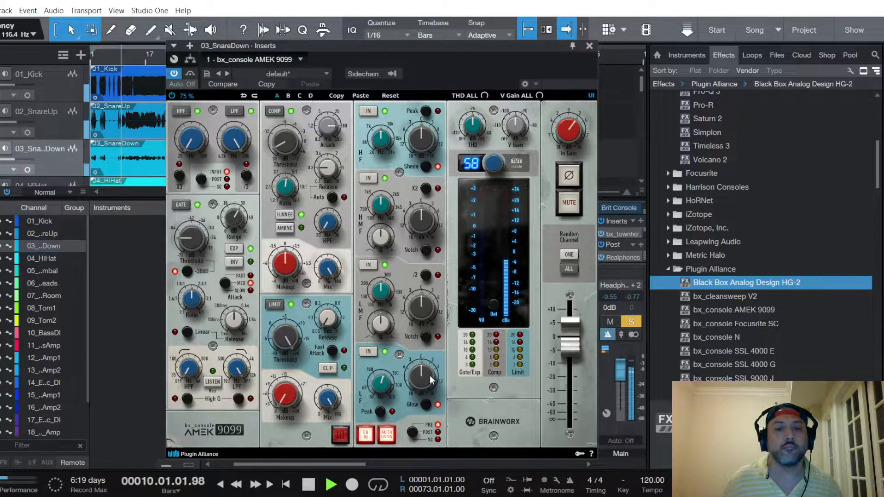
pyautogui.scroll(2, 424, 379)
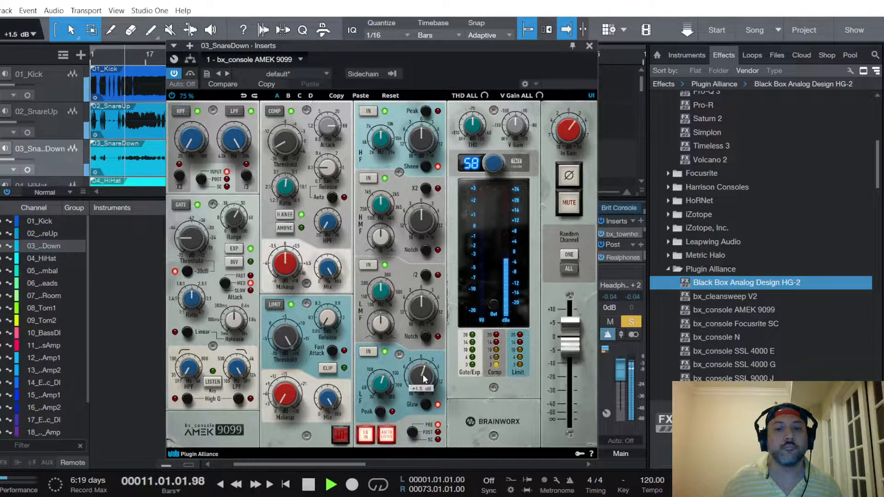
pyautogui.scroll(-3, 380, 291)
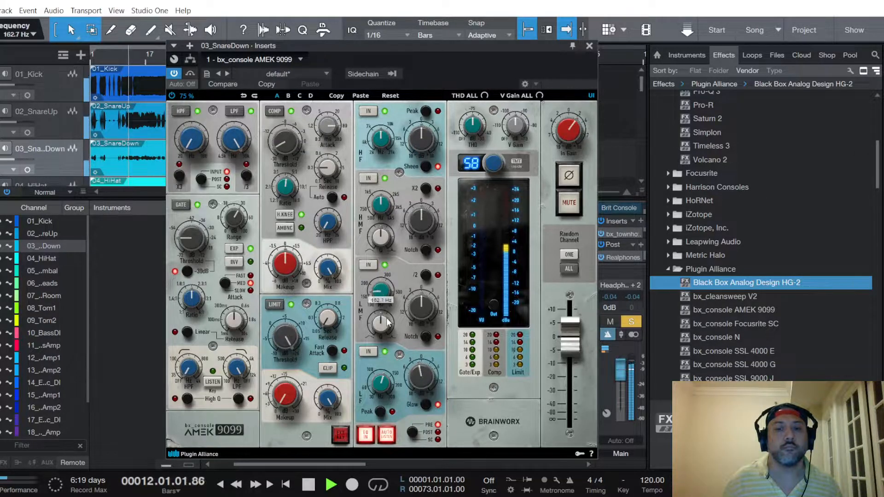
pyautogui.scroll(-3, 385, 240)
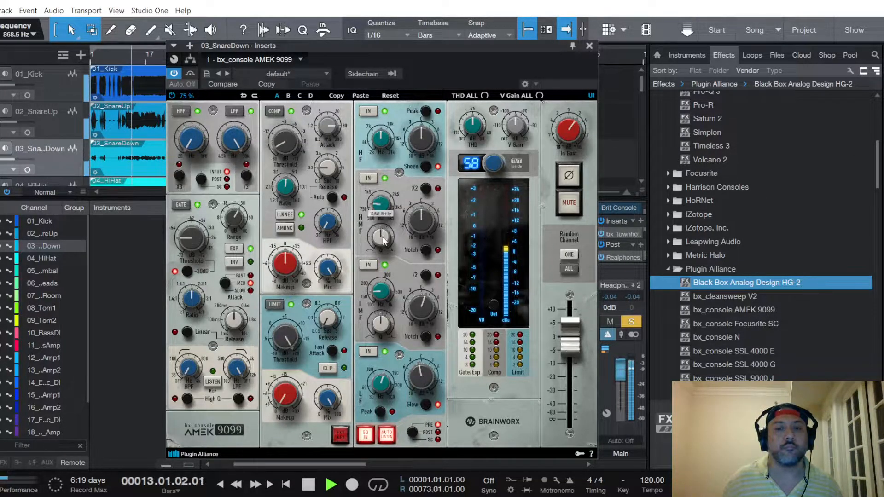
pyautogui.scroll(2, 428, 221)
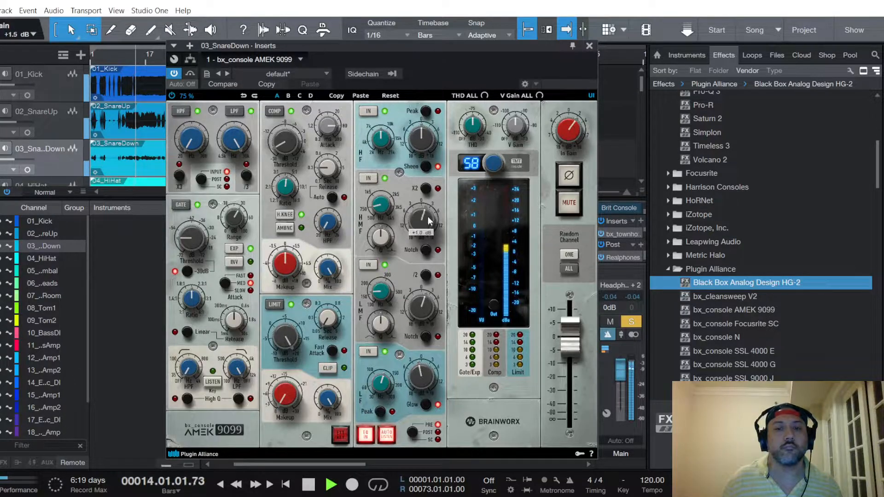
pyautogui.scroll(2, 419, 139)
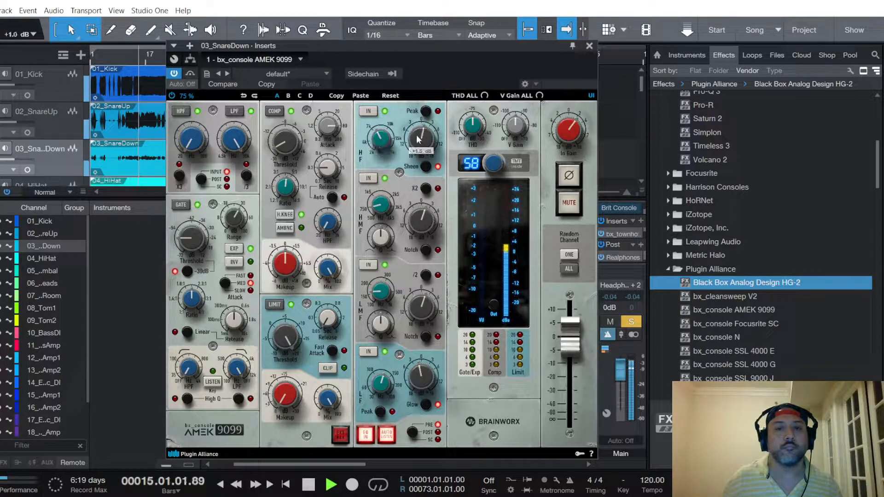
pyautogui.click(589, 46)
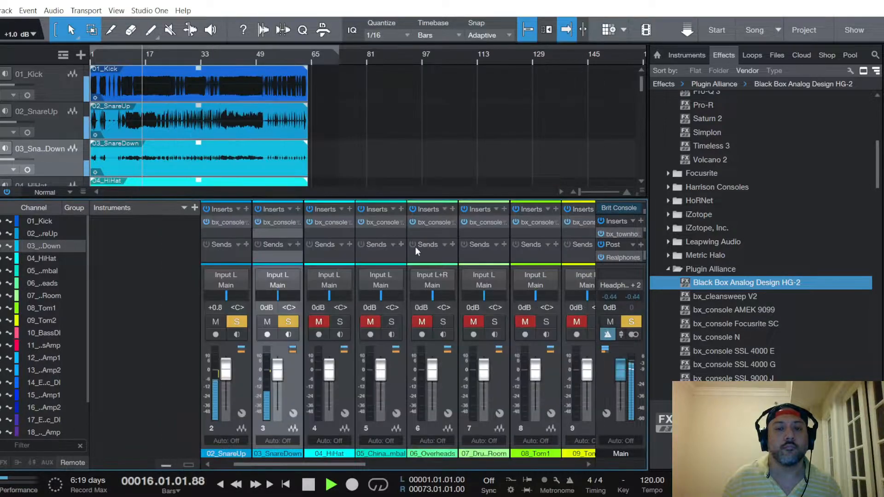
# Raise the 03_SnareDown channel fader to +0.8 dB
pyautogui.scroll(-2, 278, 373)
pyautogui.scroll(4, 278, 373)
pyautogui.scroll(2, 280, 375)
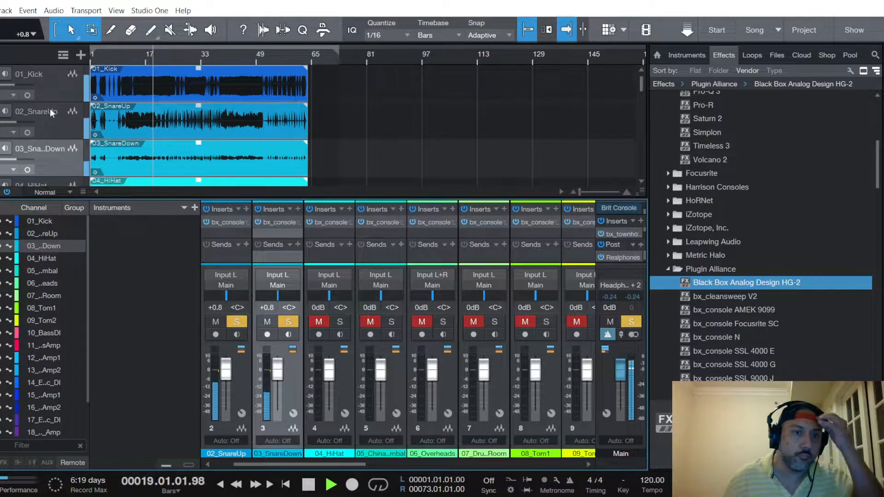
# Review the AMEK 9099 compressor and EQ settings on the 01_Kick channel
pyautogui.click(52, 85)
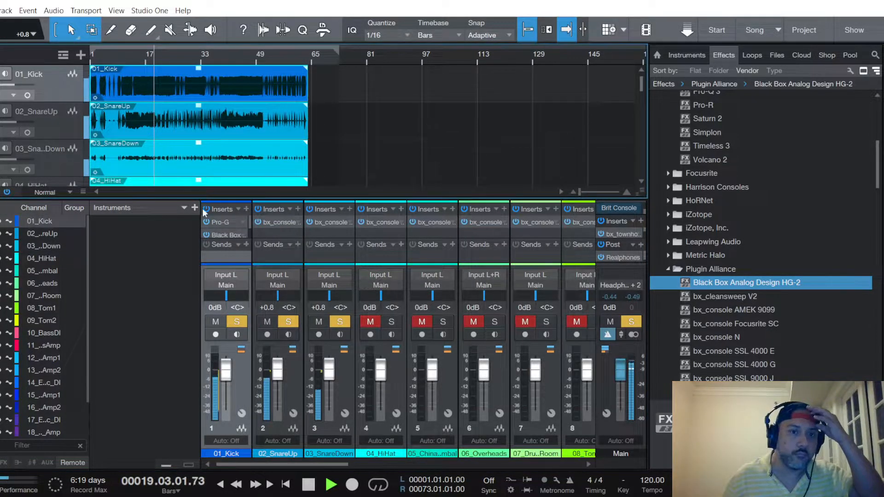
pyautogui.doubleClick(223, 231)
pyautogui.click(378, 60)
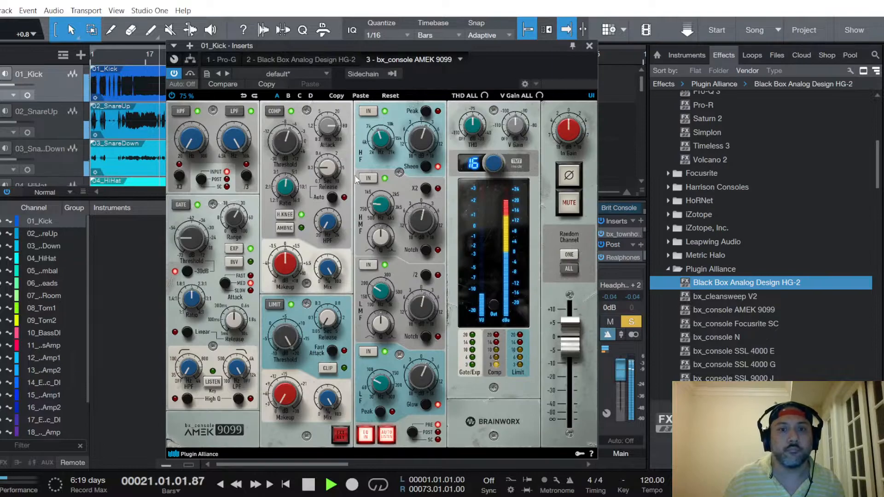
pyautogui.click(589, 46)
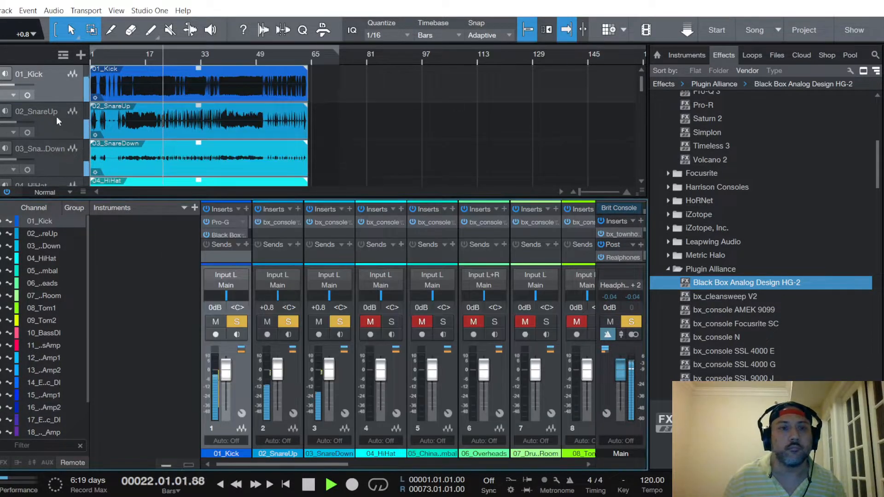
# Solo 04_HiHat with the drums and, on its AMEK 9099 compressor, adjust ratio and attack, set release to 0.30 s and lower the threshold
pyautogui.scroll(-2, 62, 109)
pyautogui.click(54, 143)
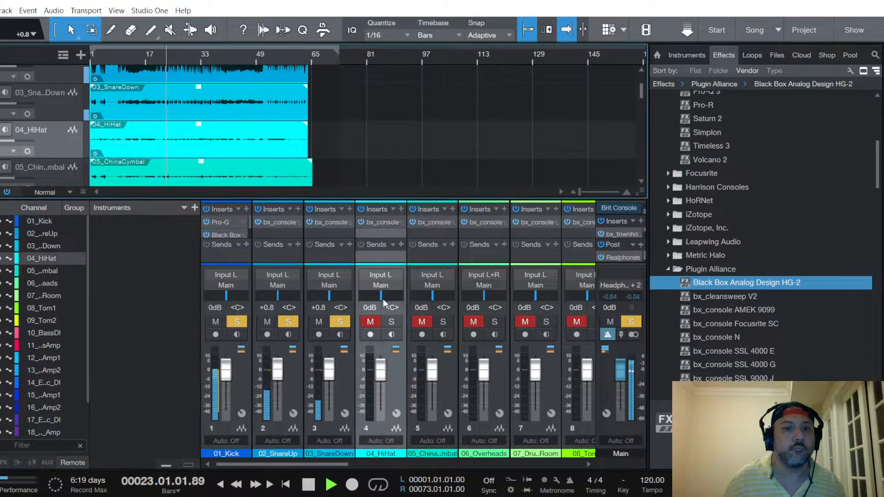
pyautogui.doubleClick(381, 222)
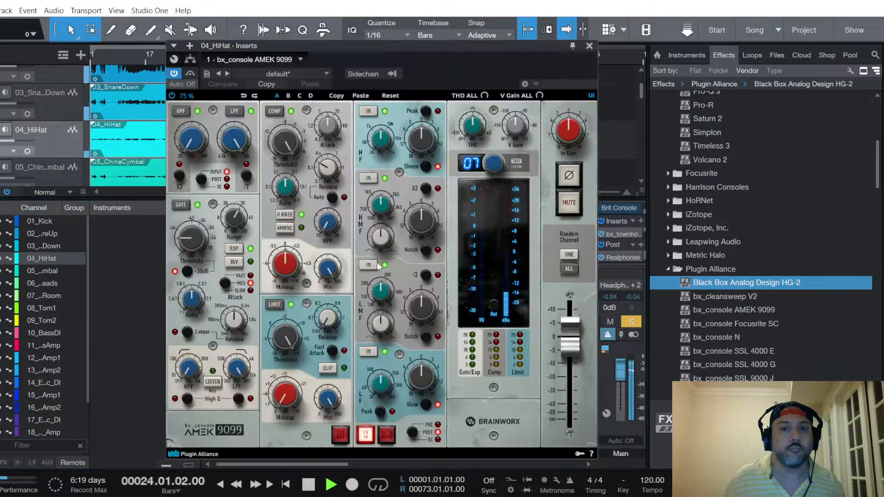
pyautogui.scroll(1, 284, 190)
pyautogui.scroll(-3, 282, 140)
pyautogui.scroll(1, 330, 126)
pyautogui.scroll(2, 331, 126)
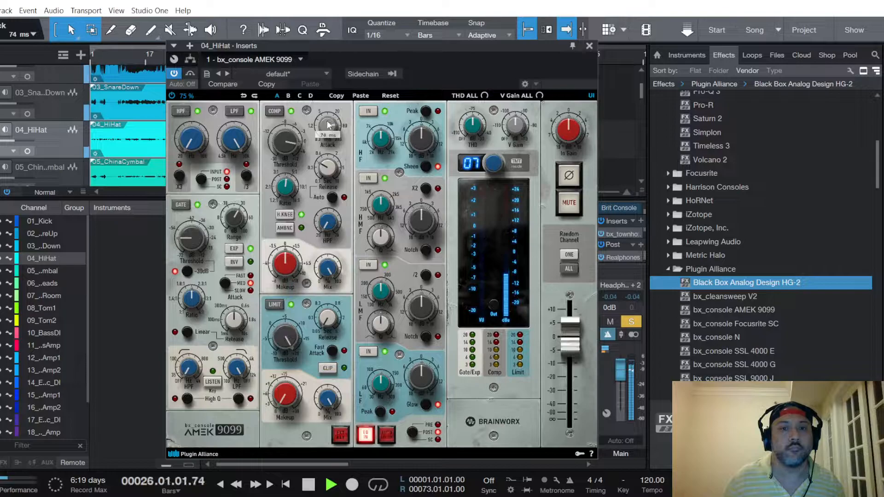
pyautogui.scroll(-1, 334, 165)
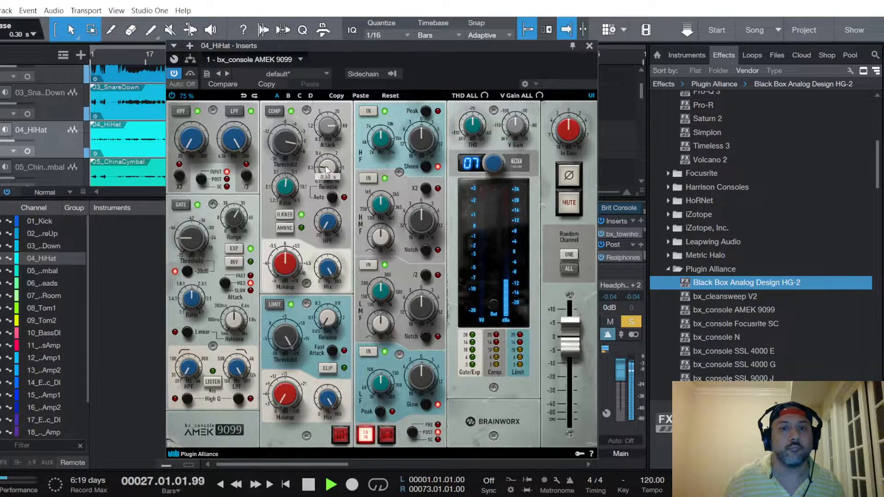
pyautogui.scroll(-5, 283, 148)
# On 04_HiHat's AMEK 9099 EQ, cut LF and boost LMF by 1.0 dB, HMF by 1.5 dB and HF by 1.0 dB
pyautogui.scroll(-3, 283, 148)
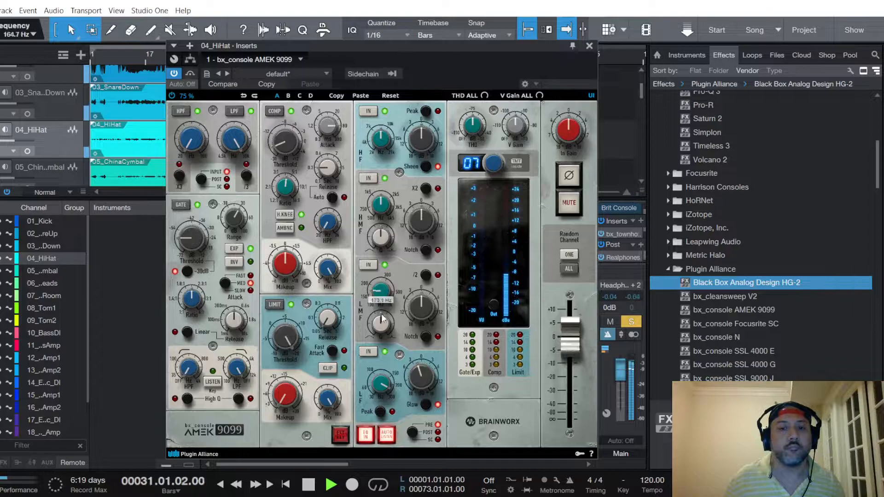
pyautogui.scroll(2, 429, 307)
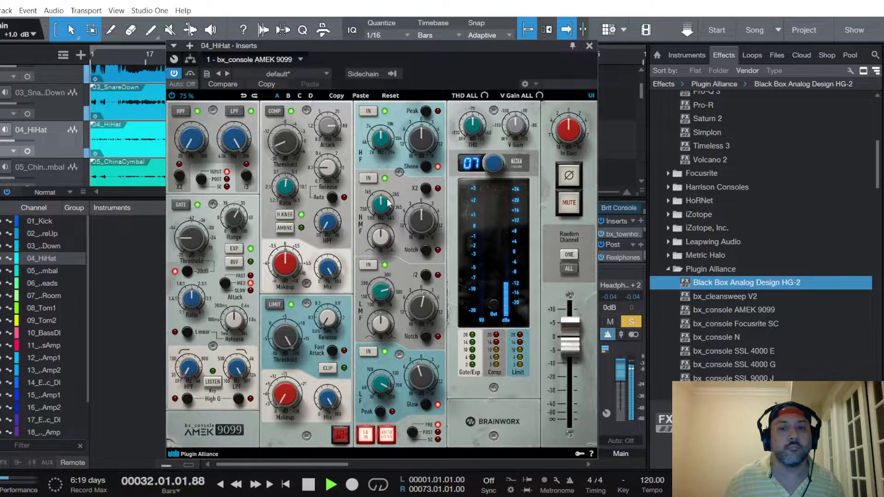
pyautogui.scroll(3, 422, 219)
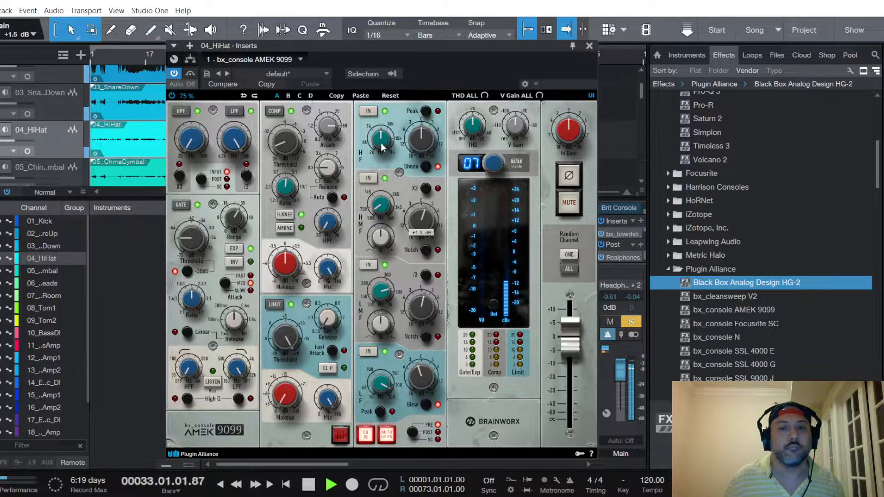
pyautogui.scroll(2, 423, 144)
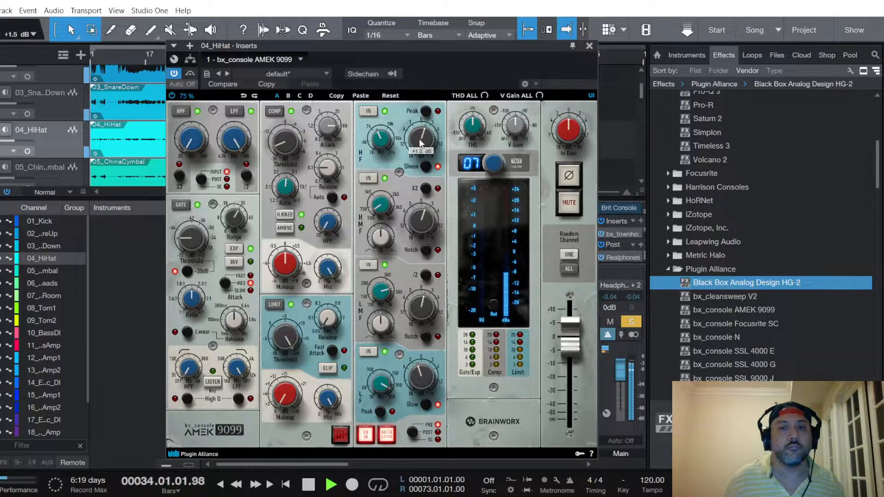
pyautogui.click(589, 46)
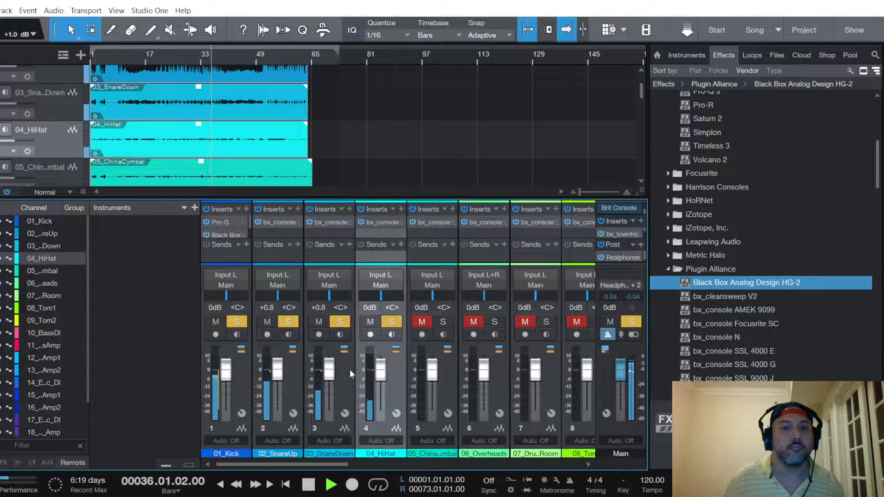
# Raise the 04_HiHat fader to +0.8 dB and solo the 05_ChinaCymbal channel with the other drums
pyautogui.moveTo(380, 371); pyautogui.dragTo(381, 373)
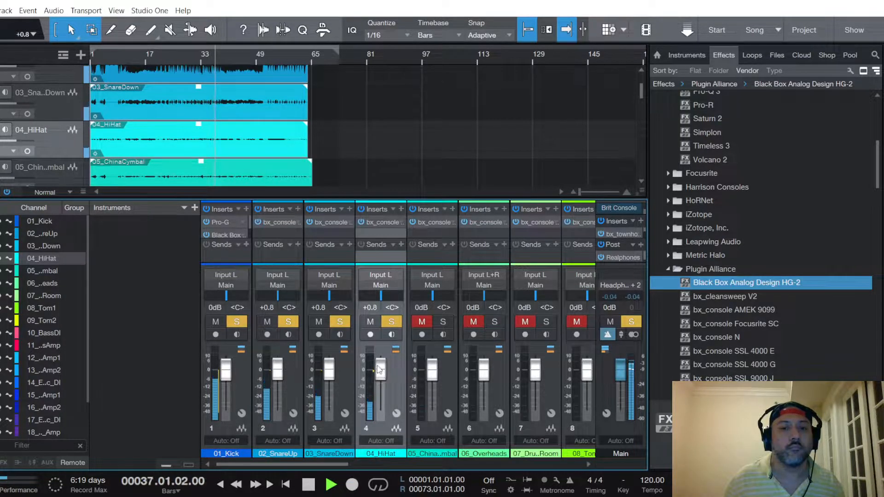
pyautogui.click(443, 321)
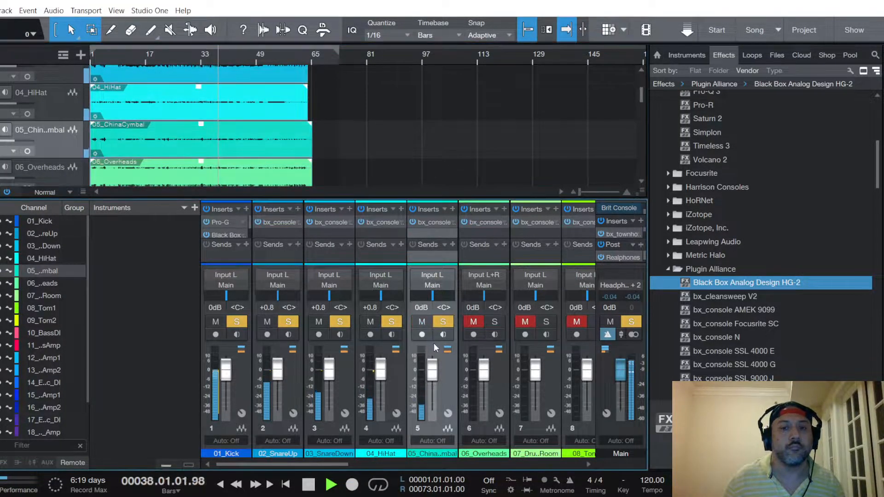
# On 05_ChinaCymbal's AMEK 9099 compressor, adjust ratio and release, set attack to 80 ms and lower the threshold to -30.0 dB
pyautogui.click(435, 222)
pyautogui.moveTo(291, 191); pyautogui.dragTo(290, 191)
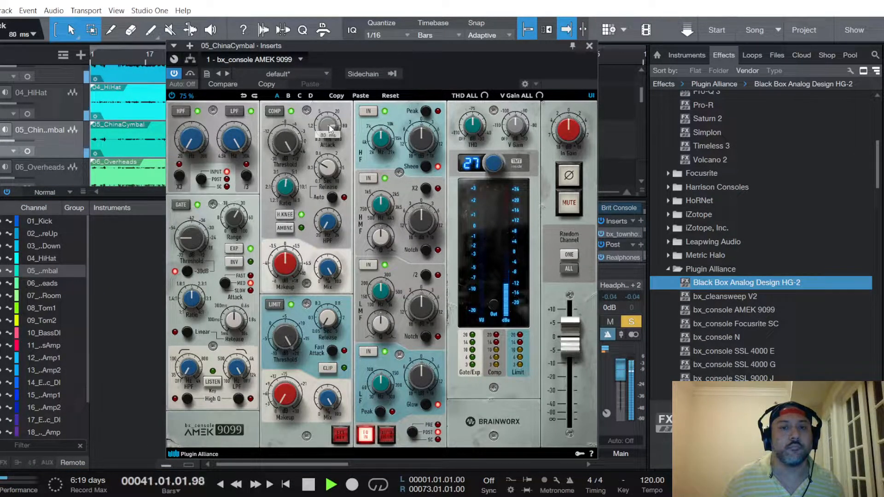
pyautogui.scroll(-3, 285, 149)
pyautogui.scroll(-3, 286, 152)
pyautogui.scroll(-2, 286, 152)
pyautogui.scroll(-3, 286, 152)
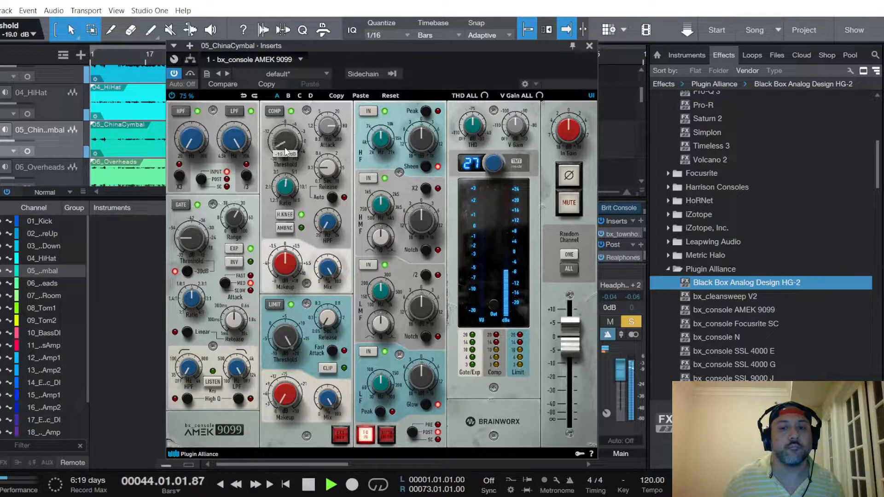
pyautogui.scroll(-5, 285, 150)
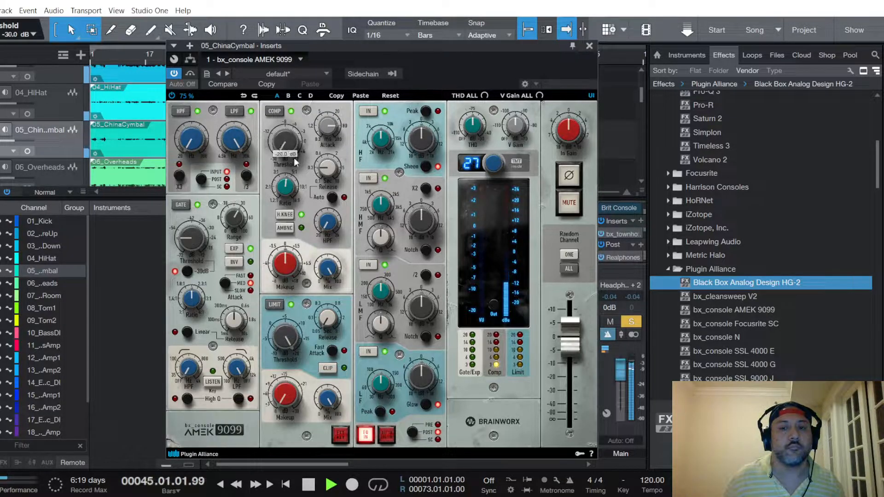
# On 05_ChinaCymbal's AMEK 9099, enable Auto Listen, cut LF, boost LMF and HMF, and boost HF by 1.5 dB around 8.05 kHz
pyautogui.click(392, 436)
pyautogui.moveTo(381, 387); pyautogui.dragTo(421, 376)
pyautogui.moveTo(381, 292); pyautogui.dragTo(417, 302)
pyautogui.moveTo(381, 205); pyautogui.dragTo(421, 215)
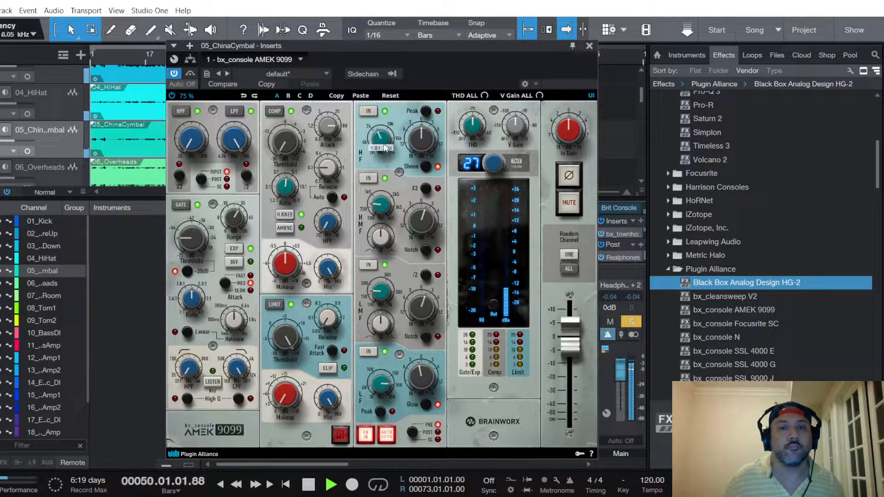
pyautogui.moveTo(424, 146); pyautogui.dragTo(423, 142)
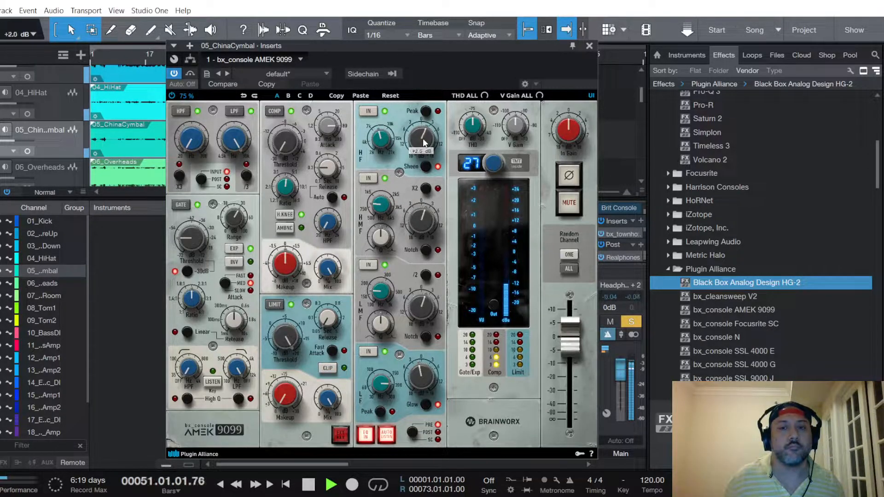
pyautogui.click(589, 46)
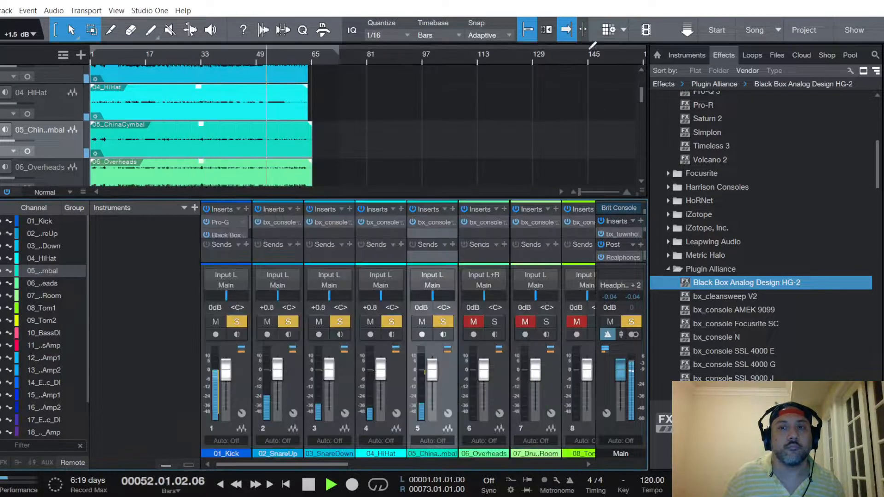
# Play the soloed drum channels again from bar 9 to check the balance, and stop playback
pyautogui.press('space')
pyautogui.press('space')
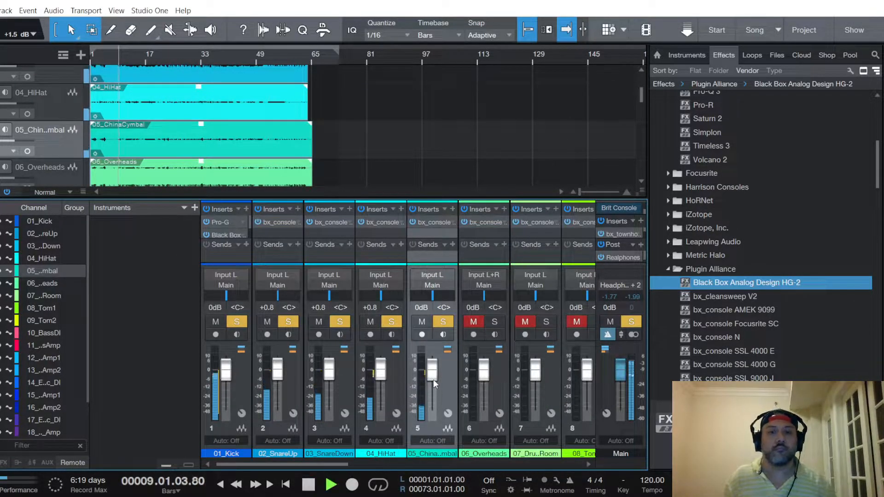
pyautogui.press('space')
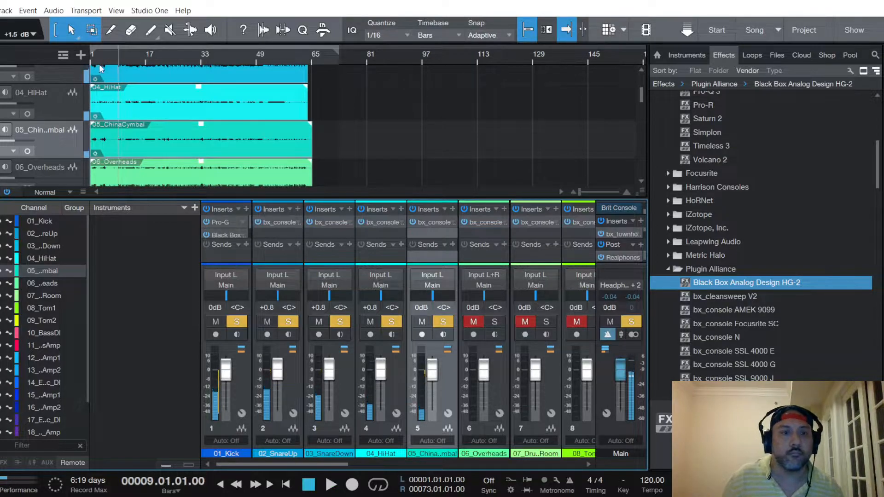
# Play the soloed drums from bar 1 and raise the 05_ChinaCymbal fader to +0.8 dB
pyautogui.click(96, 57)
pyautogui.press('space')
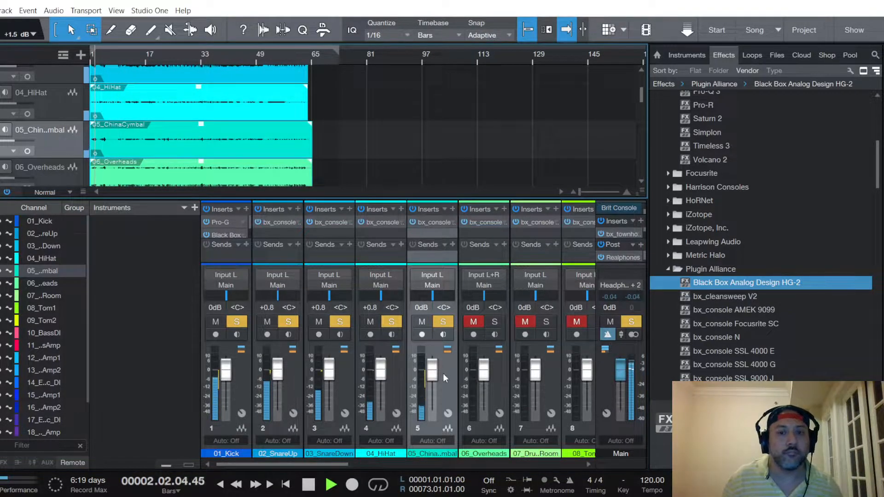
pyautogui.moveTo(433, 374); pyautogui.dragTo(433, 370)
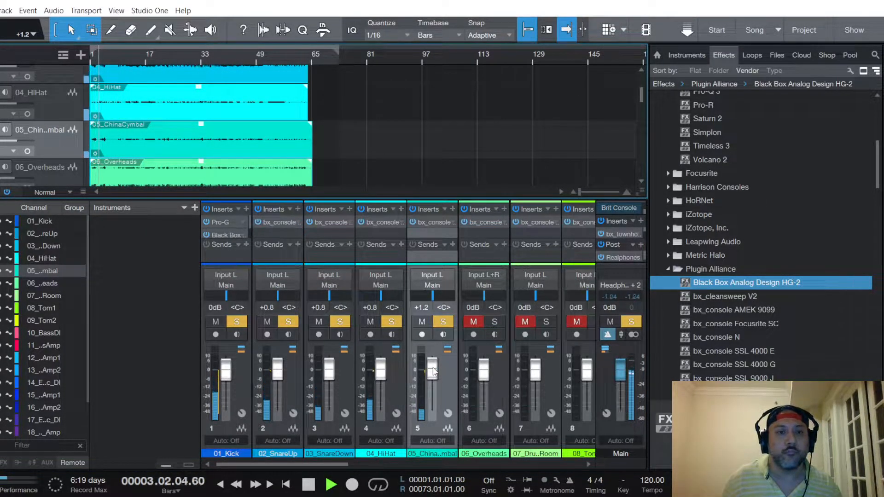
pyautogui.moveTo(433, 368); pyautogui.dragTo(435, 370)
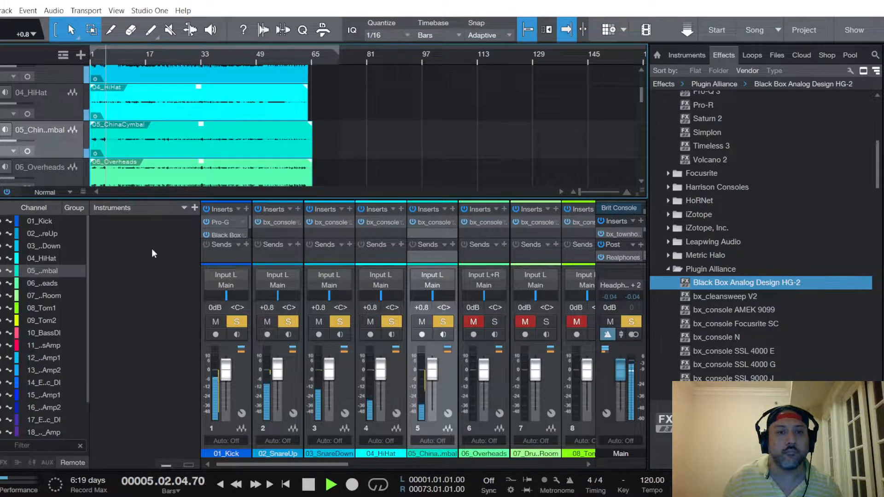
# Unmute and solo the 06_Overheads channel and lower its fader to -2.3 dB
pyautogui.scroll(-1, 69, 131)
pyautogui.click(71, 143)
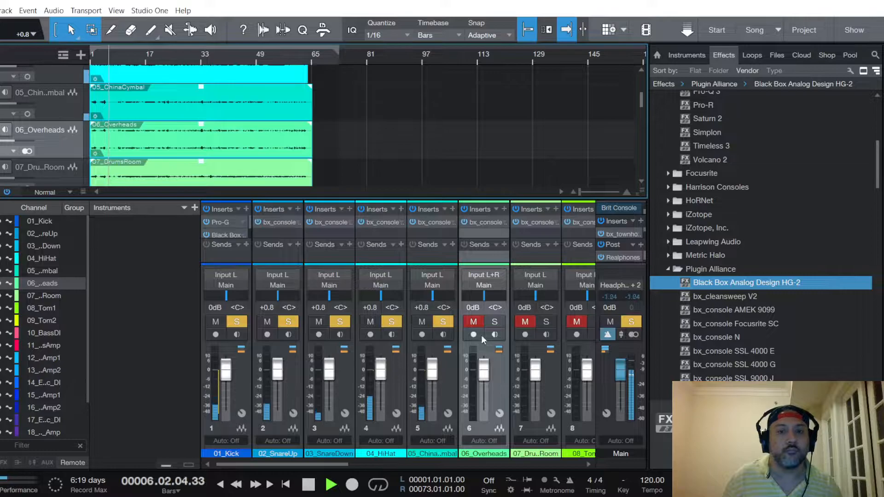
pyautogui.click(473, 321)
pyautogui.click(495, 322)
pyautogui.moveTo(484, 369); pyautogui.dragTo(488, 374)
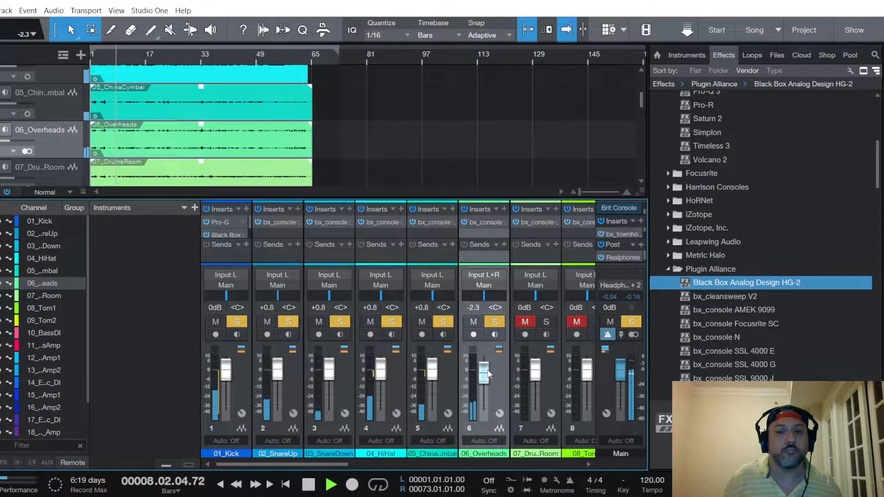
# On 06_Overheads' AMEK 9099 compressor, raise the ratio, adjust attack and release, and lower the threshold to about -10.8 dB
pyautogui.click(485, 222)
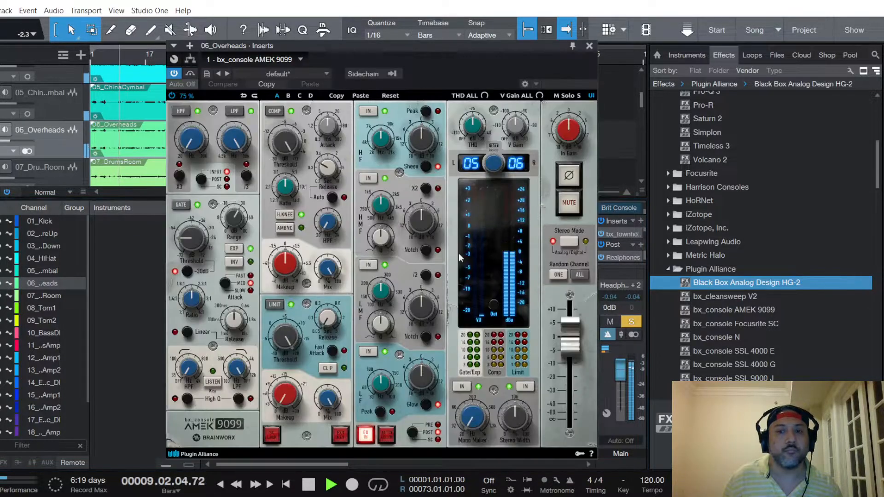
pyautogui.moveTo(286, 182); pyautogui.dragTo(286, 179)
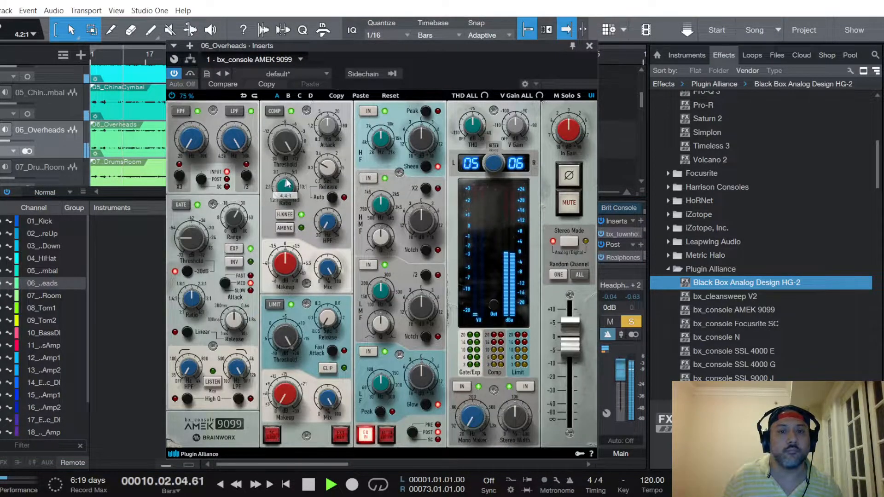
pyautogui.moveTo(327, 125); pyautogui.dragTo(332, 162)
pyautogui.click(286, 144)
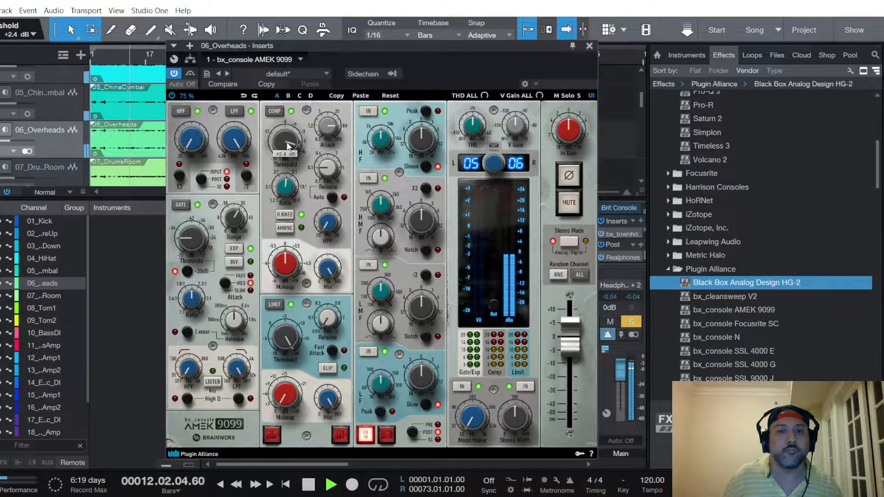
pyautogui.scroll(-4, 286, 142)
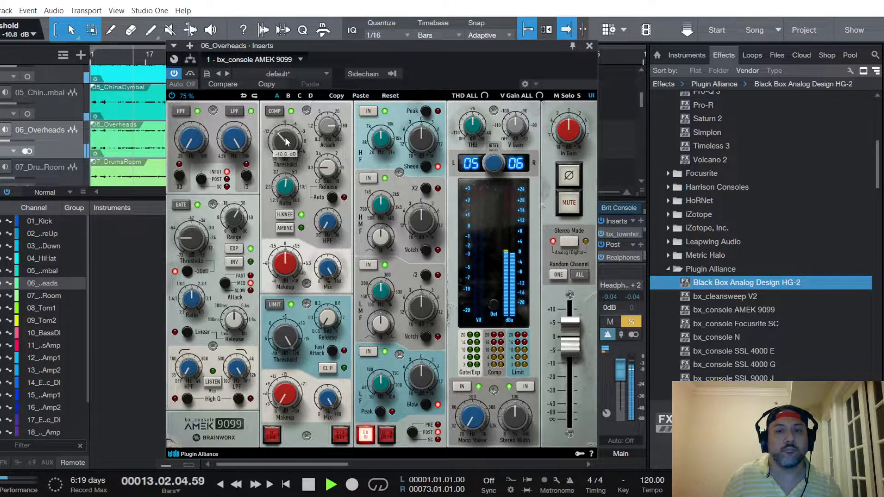
# On 06_Overheads' AMEK 9099, enable Auto Listen, cut LF, boost LMF around 158.5 Hz, lower the HMF frequency, and boost HF by 3.1 dB
pyautogui.click(406, 432)
pyautogui.moveTo(380, 392); pyautogui.dragTo(427, 370)
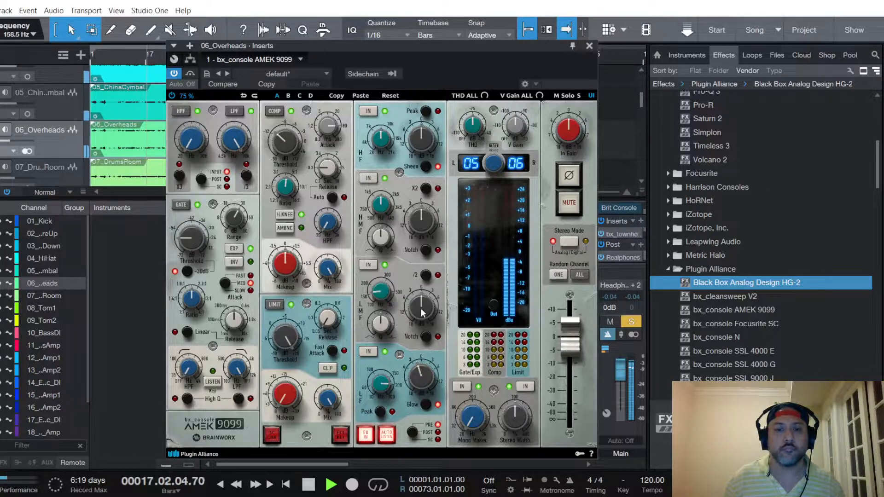
pyautogui.moveTo(420, 313); pyautogui.dragTo(422, 312)
pyautogui.moveTo(372, 203); pyautogui.dragTo(381, 225)
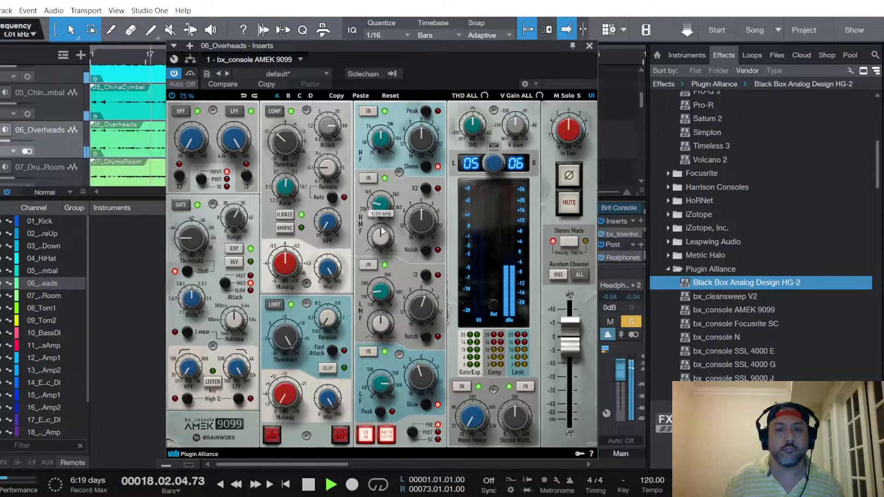
pyautogui.moveTo(380, 137); pyautogui.dragTo(424, 139)
pyautogui.click(589, 46)
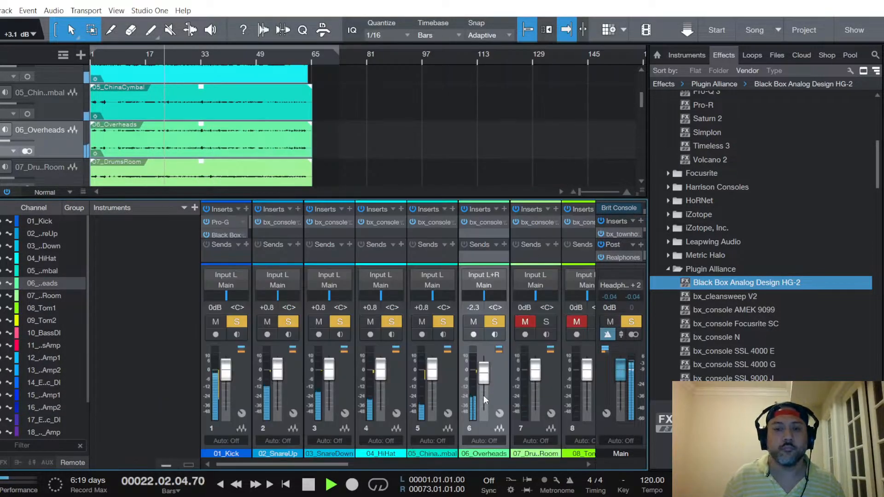
# Rebalance 06_Overheads against the soloed drums, setting its fader to -2.1 dB
pyautogui.moveTo(484, 372); pyautogui.dragTo(484, 374)
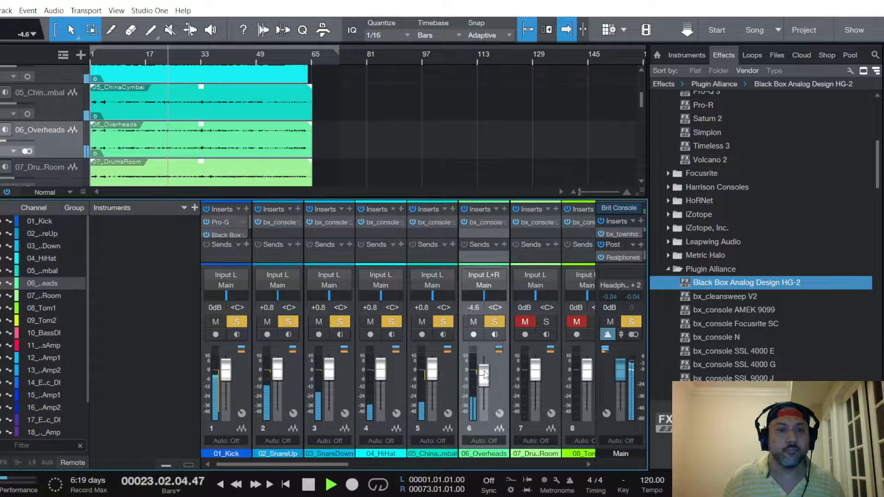
pyautogui.scroll(4, 484, 377)
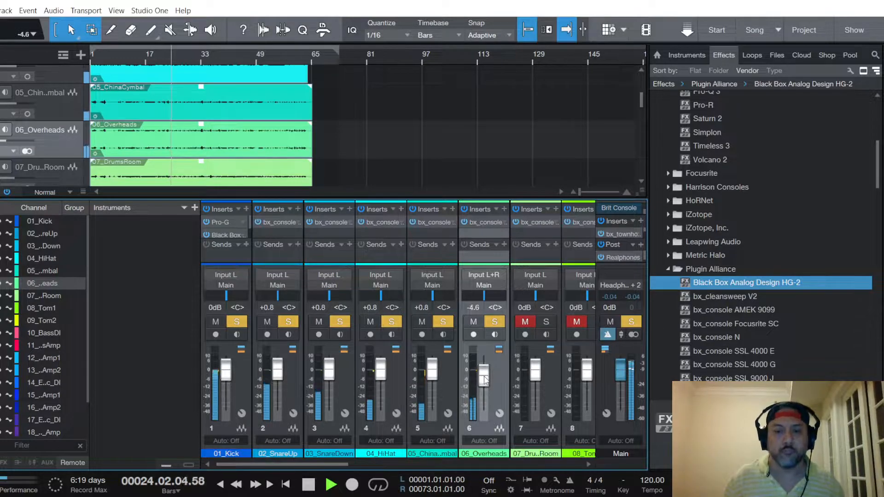
pyautogui.scroll(1, 484, 378)
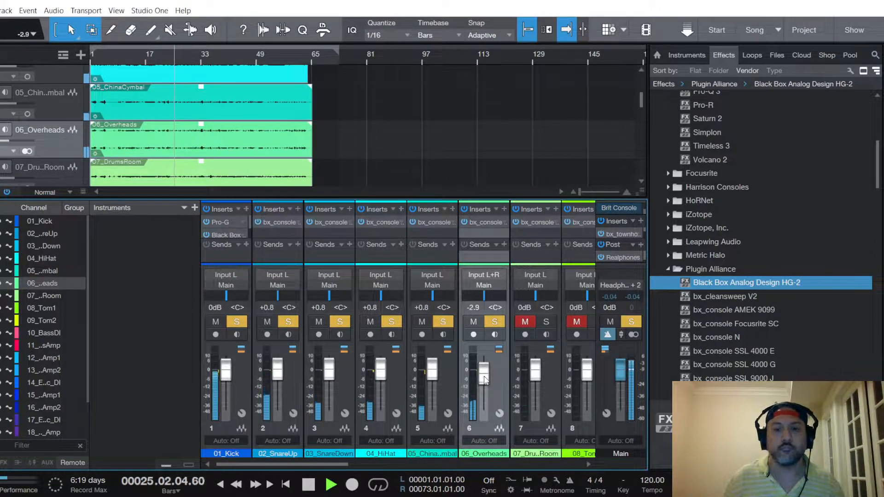
pyautogui.scroll(2, 485, 378)
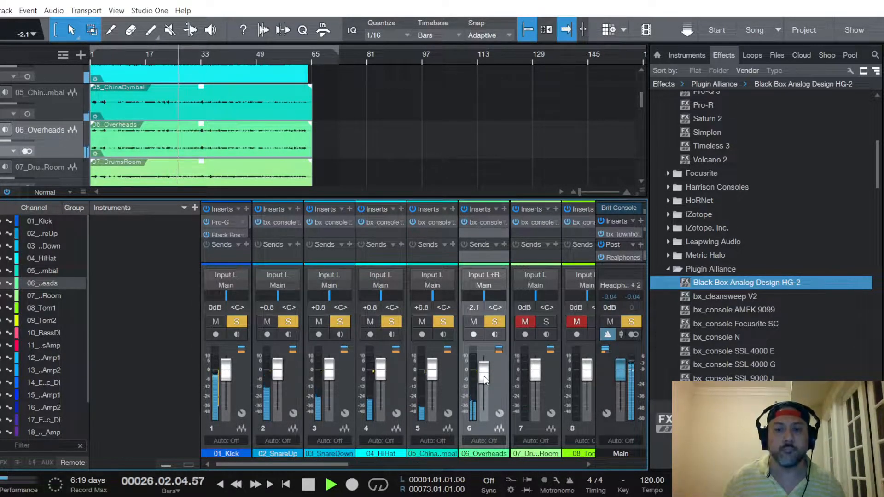
pyautogui.scroll(1, 485, 377)
# Unmute and solo the 07_DrumsRoom channel and raise its fader to +0.8 dB
pyautogui.click(60, 170)
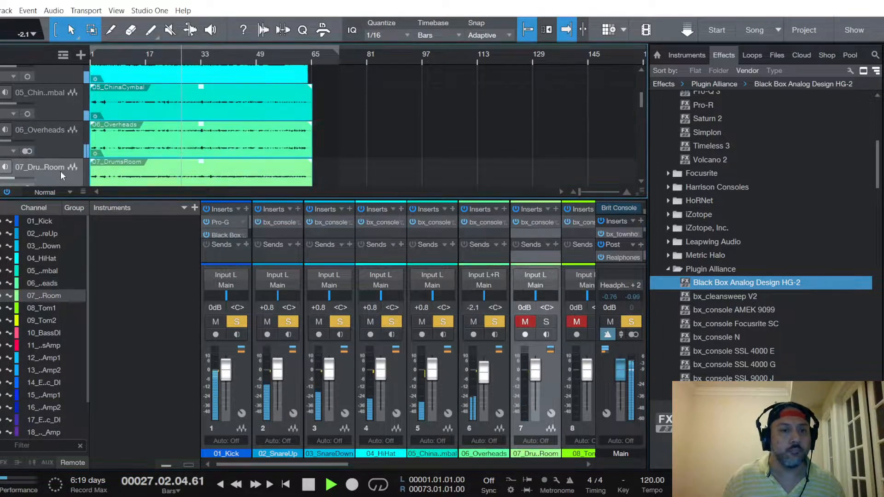
pyautogui.click(526, 322)
pyautogui.scroll(1, 536, 374)
pyautogui.scroll(1, 536, 374)
# On 07_DrumsRoom's AMEK 9099 compressor, raise the ratio, adjust attack and release, and lower the threshold to about -16.6 dB
pyautogui.click(532, 221)
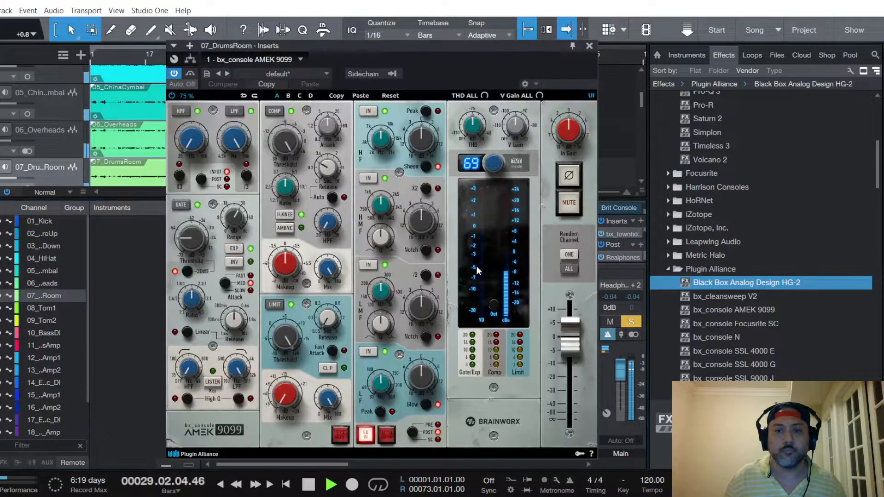
pyautogui.scroll(1, 282, 186)
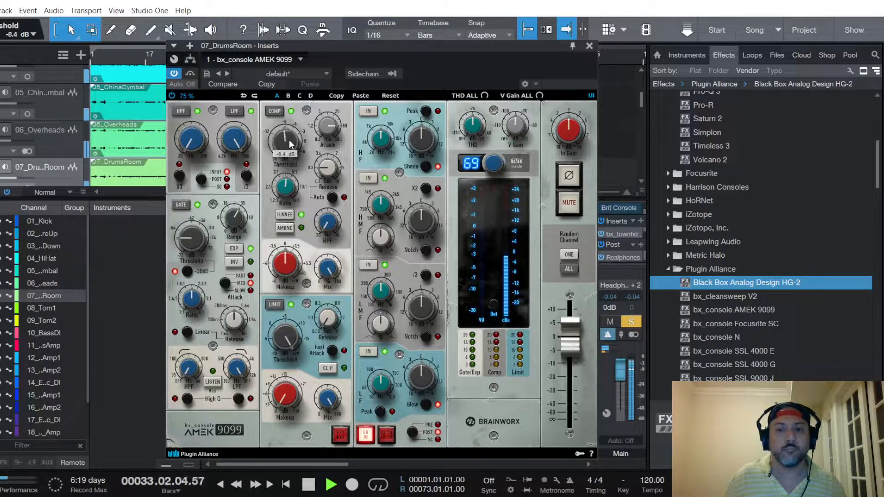
pyautogui.scroll(-6, 289, 145)
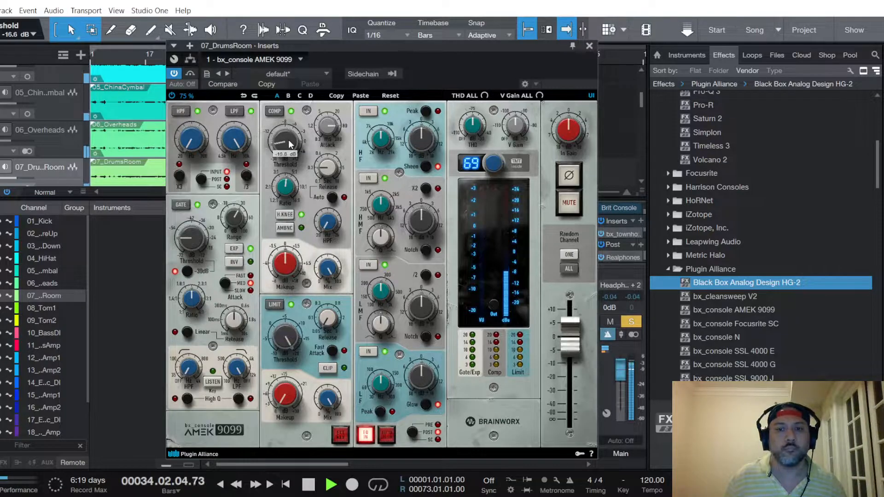
# With Auto Listen on, boost 07_DrumsRoom's LF around 218.6 Hz, cut LMF, boost HF by 3.1 dB, and raise its fader to +1.7 dB
pyautogui.click(386, 435)
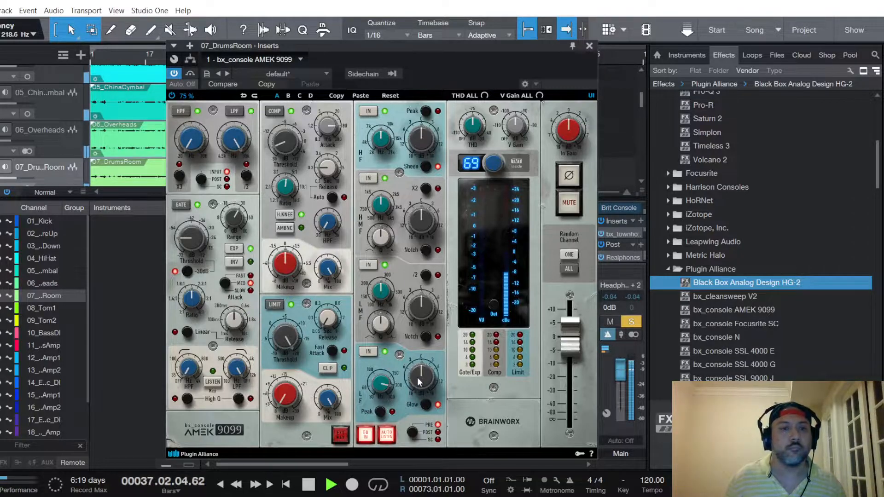
pyautogui.moveTo(384, 298); pyautogui.dragTo(421, 310)
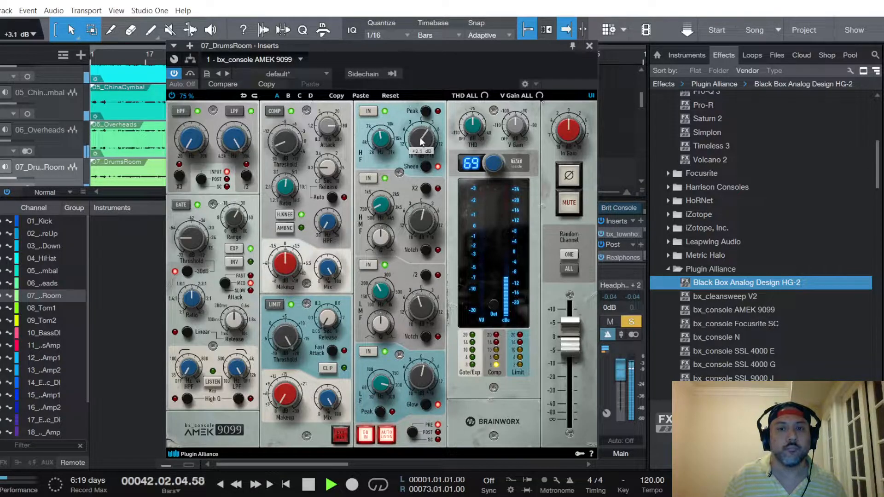
pyautogui.click(590, 46)
pyautogui.moveTo(538, 379); pyautogui.dragTo(538, 374)
# Play the drums from bar 10, and unmute and solo the 08_Tom1 channel
pyautogui.scroll(-4, 46, 129)
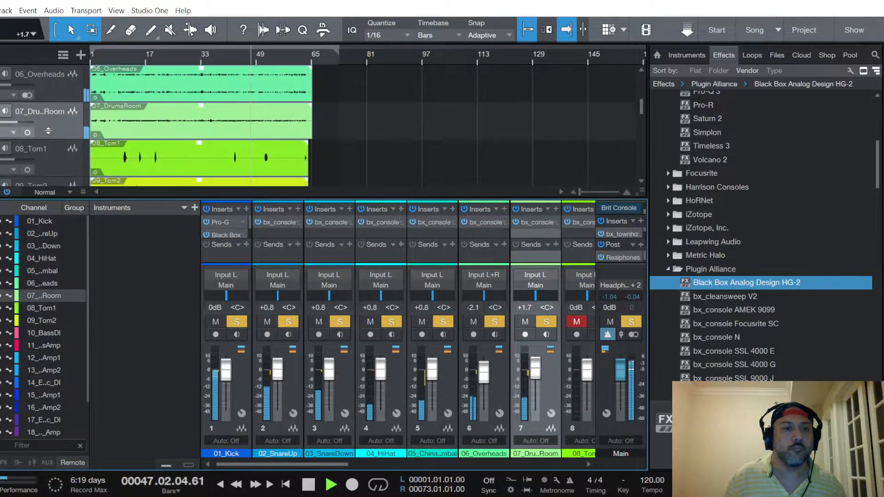
pyautogui.scroll(2, 59, 128)
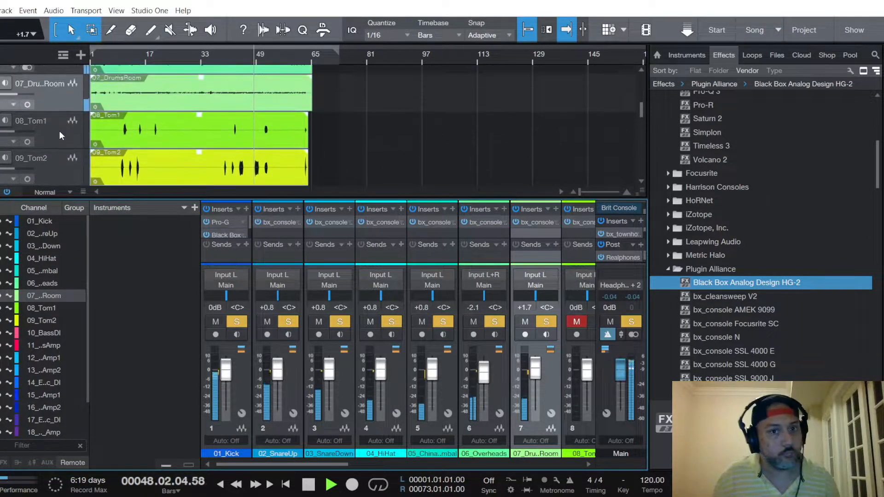
pyautogui.click(58, 128)
pyautogui.press('space')
pyautogui.click(123, 61)
pyautogui.press('space')
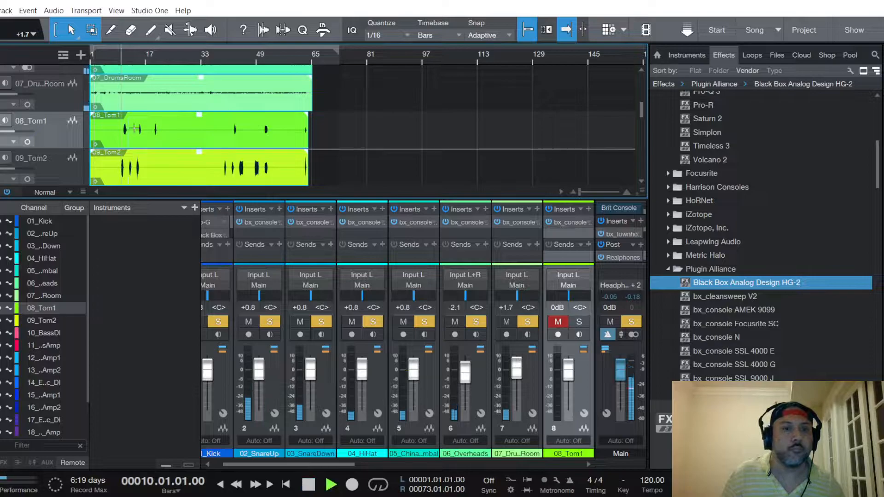
pyautogui.click(558, 321)
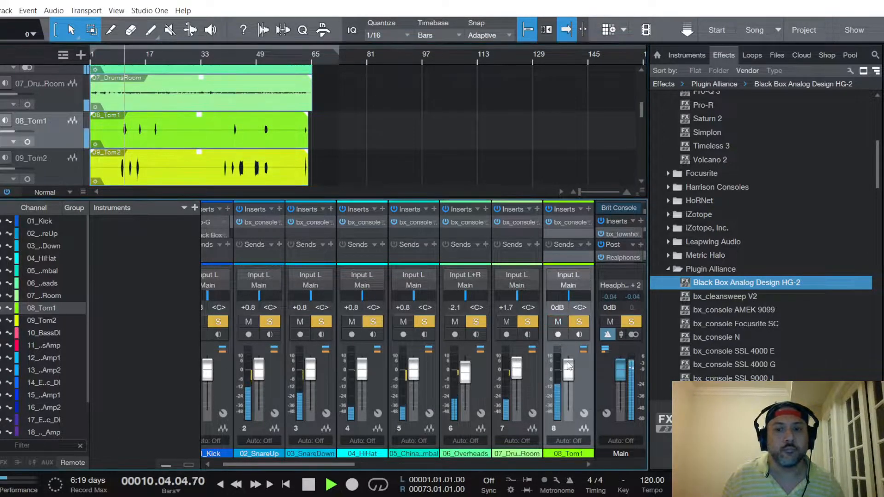
# On 08_Tom1's AMEK 9099 compressor, raise the ratio, adjust the release, set attack to 80 ms and threshold to -8.0 dB
pyautogui.click(568, 222)
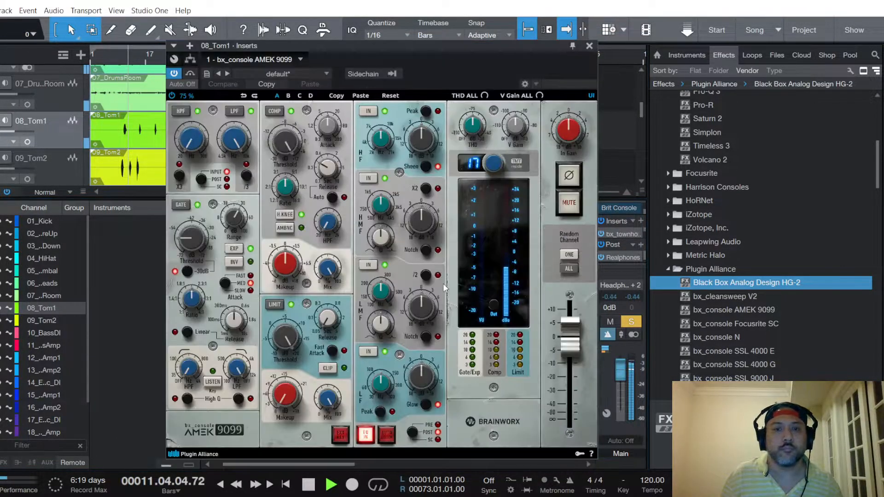
pyautogui.moveTo(293, 190); pyautogui.dragTo(293, 189)
pyautogui.click(329, 133)
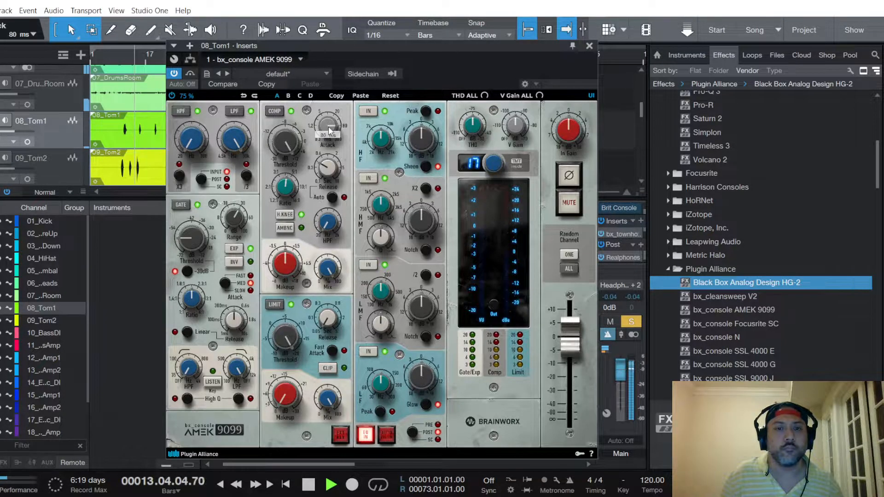
pyautogui.click(286, 146)
pyautogui.moveTo(286, 146); pyautogui.dragTo(286, 146)
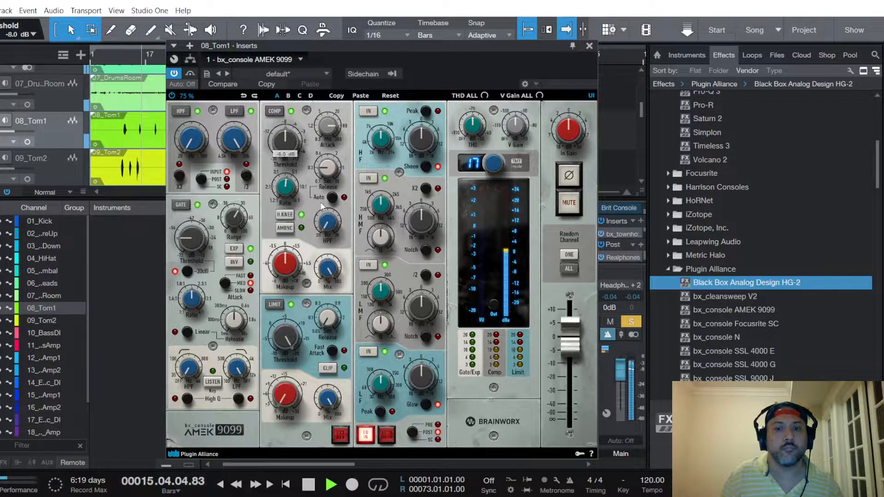
# On 08_Tom1's AMEK 9099, enable Auto Listen, raise the LF frequency and boost LF, and boost LMF by 1.0 dB at a lower frequency
pyautogui.click(387, 434)
pyautogui.press('space')
pyautogui.press('space')
pyautogui.moveTo(386, 390); pyautogui.dragTo(385, 358)
pyautogui.moveTo(423, 380); pyautogui.dragTo(423, 381)
pyautogui.moveTo(386, 294); pyautogui.dragTo(424, 304)
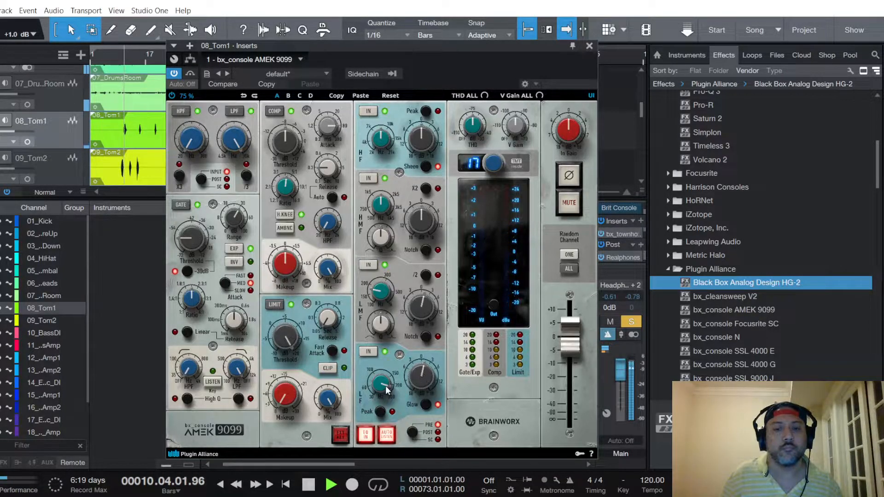
# Replaying the tom hit, boost 08_Tom1's HF around 7.98 kHz and boost HMF by 1.5 dB at a lower frequency
pyautogui.press('space')
pyautogui.press('space')
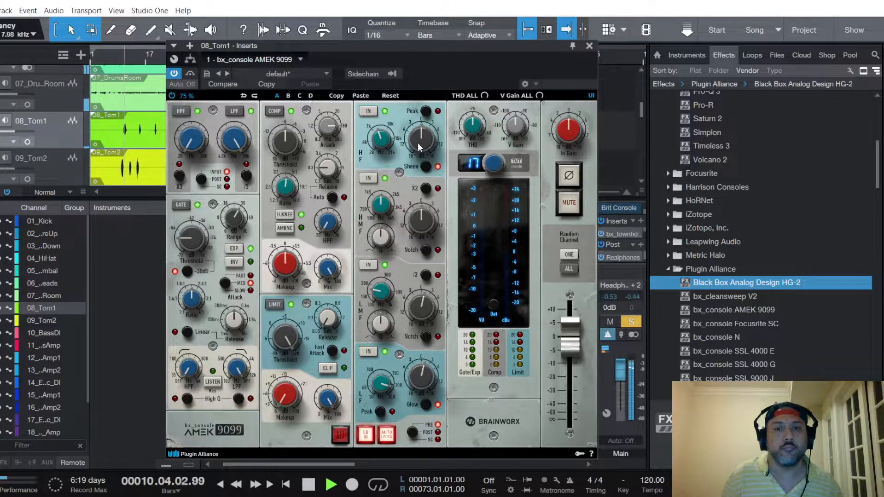
pyautogui.moveTo(420, 148); pyautogui.dragTo(420, 139)
pyautogui.moveTo(431, 226); pyautogui.dragTo(431, 222)
pyautogui.moveTo(385, 206); pyautogui.dragTo(385, 225)
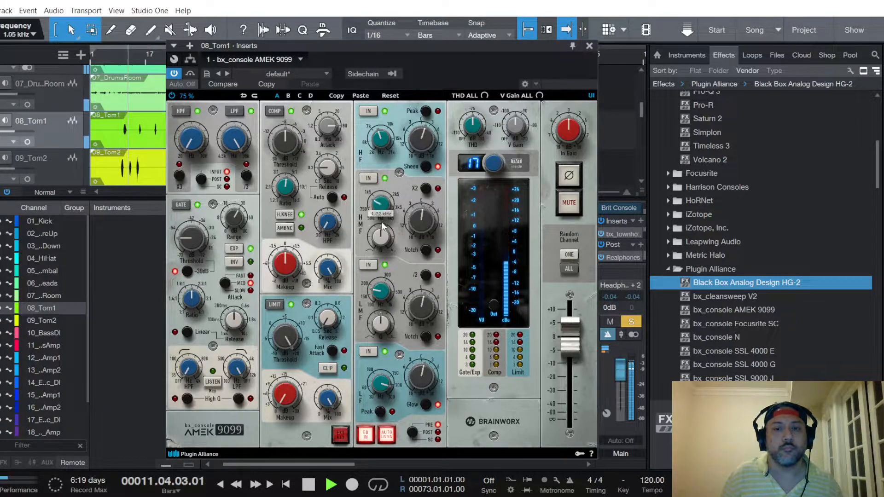
pyautogui.press('space')
pyautogui.press('space')
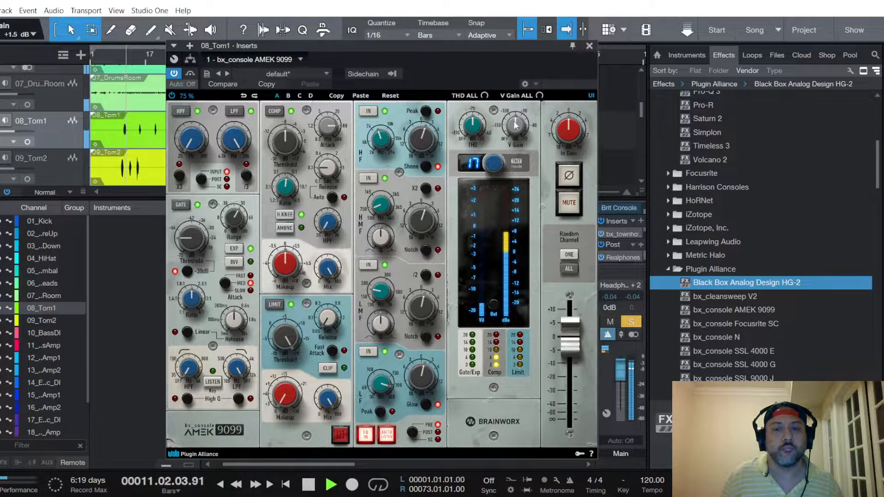
pyautogui.click(589, 46)
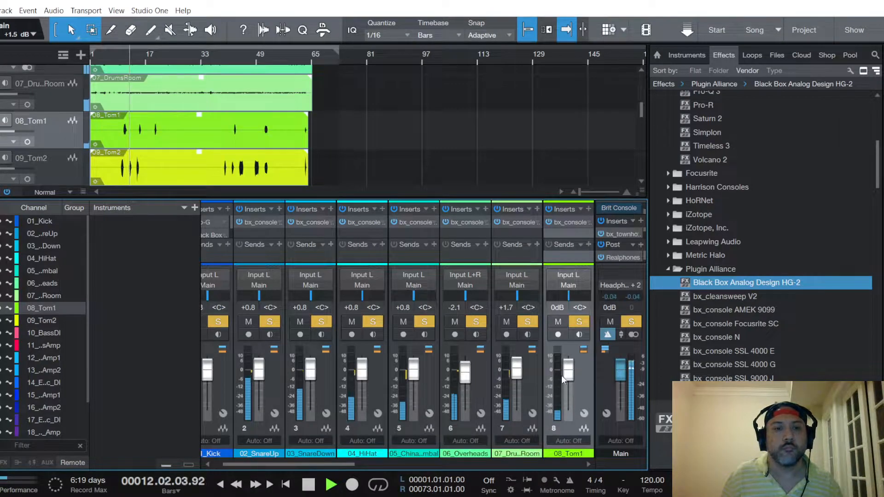
# Replay the tom hits against the other drums and lower the 08_Tom1 fader to -3.3 dB
pyautogui.press('space')
pyautogui.press('space')
pyautogui.moveTo(571, 373); pyautogui.dragTo(570, 376)
pyautogui.scroll(3, 570, 377)
pyautogui.press('space')
pyautogui.press('space')
pyautogui.scroll(1, 569, 377)
# Unmute 09_Tom2 and lower its fader to -1.7 dB
pyautogui.scroll(-1, 50, 138)
pyautogui.click(45, 128)
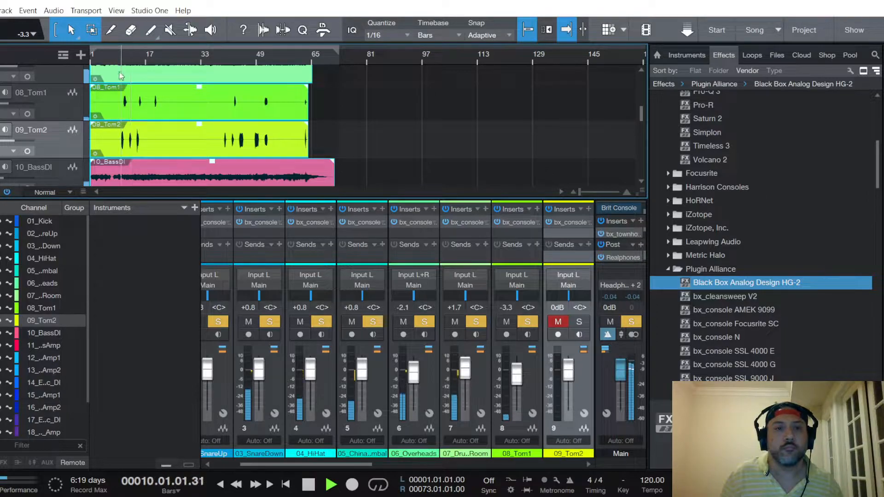
pyautogui.click(559, 321)
pyautogui.scroll(-1, 570, 375)
pyautogui.scroll(-4, 570, 375)
pyautogui.scroll(1, 570, 375)
# On 09_Tom2's AMEK 9099 compressor, raise the ratio, lengthen the attack, adjust the release and set the threshold to -10.4 dB
pyautogui.click(570, 222)
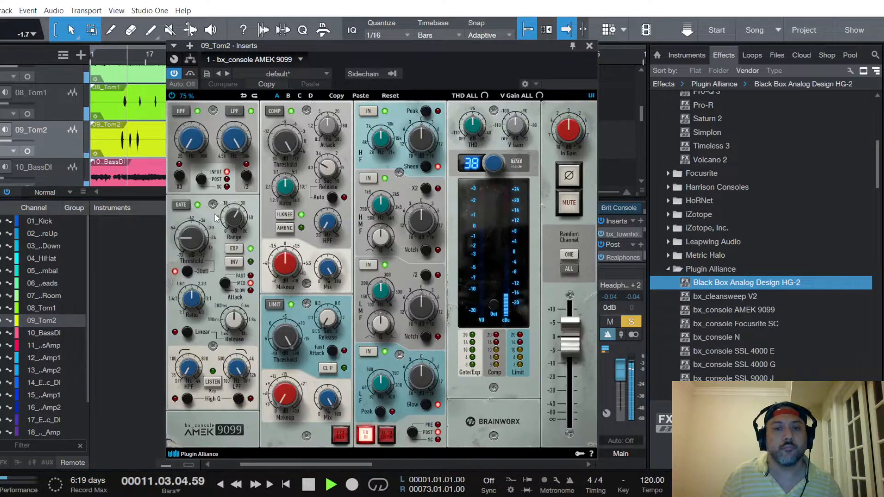
pyautogui.click(285, 184)
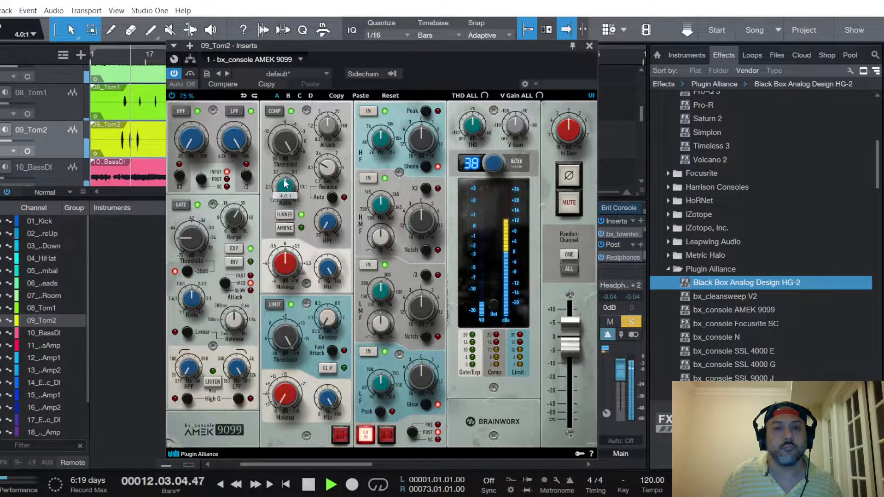
pyautogui.moveTo(332, 126); pyautogui.dragTo(335, 119)
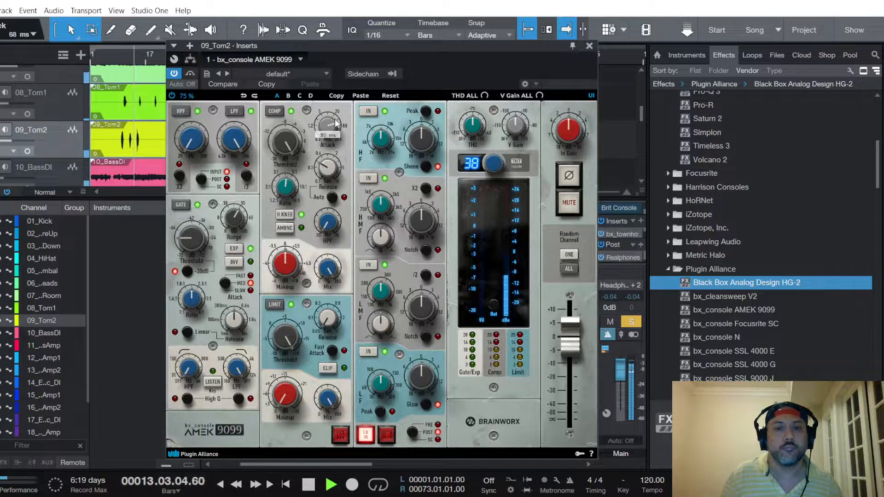
pyautogui.click(330, 165)
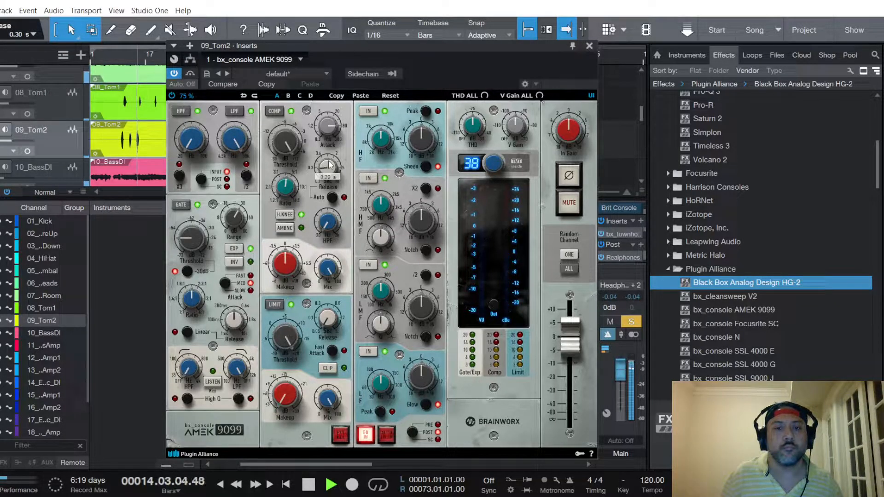
pyautogui.moveTo(285, 148); pyautogui.dragTo(284, 145)
pyautogui.scroll(-5, 284, 145)
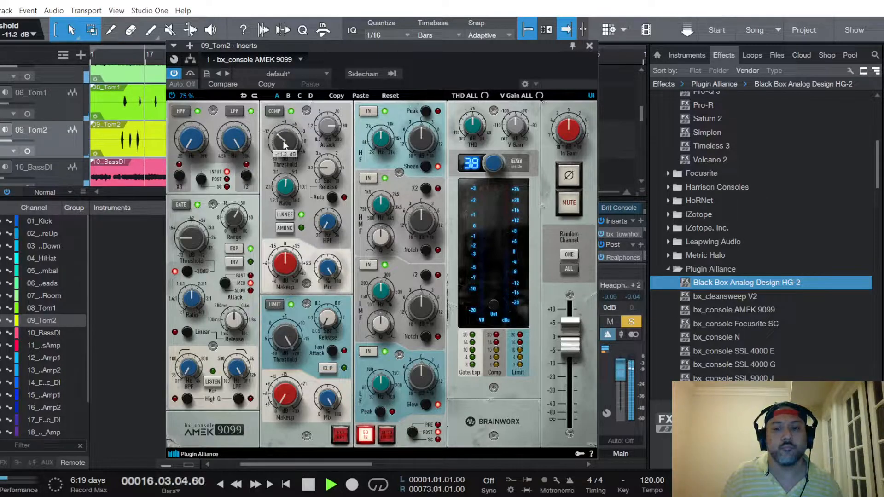
pyautogui.press('space')
pyautogui.press('space')
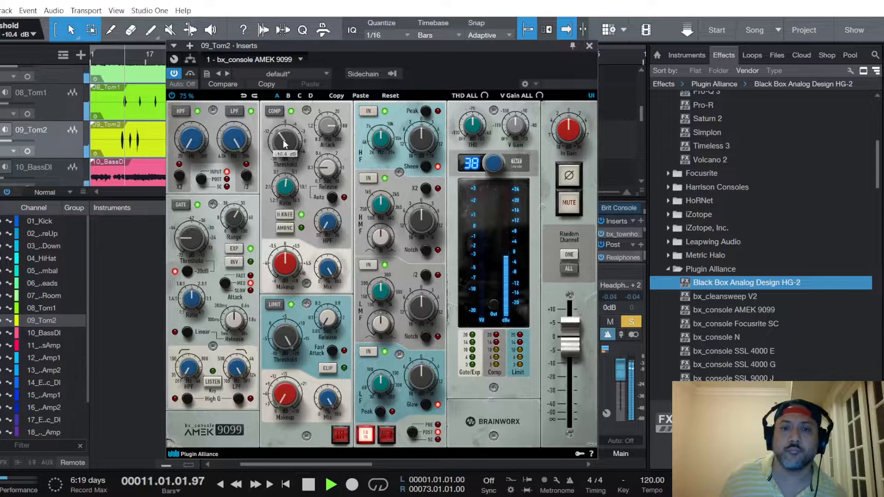
# On 09_Tom2's AMEK 9099, enable Auto Listen, set the EQ position to PRE, raise the LF frequency and boost LF and LMF
pyautogui.click(387, 436)
pyautogui.click(428, 425)
pyautogui.press('space')
pyautogui.press('space')
pyautogui.moveTo(381, 382); pyautogui.dragTo(385, 367)
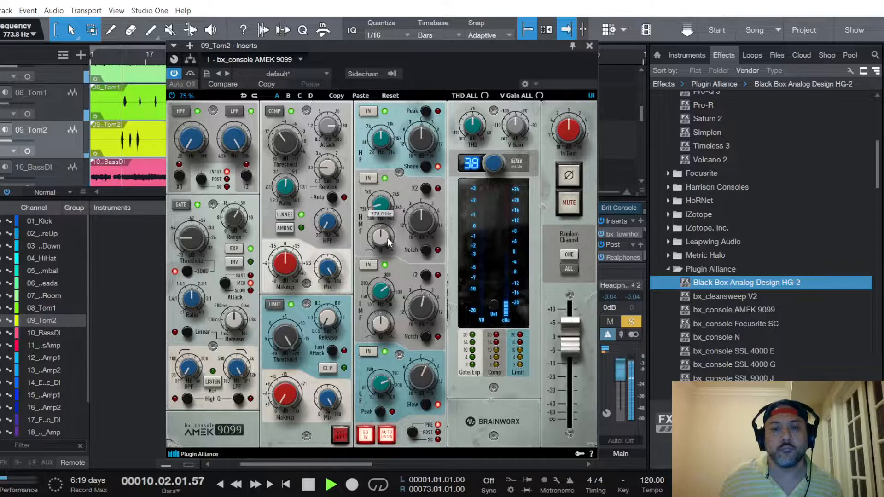
# Replaying the tom hit, boost 09_Tom2's HMF by 1.5 dB, lower the HF frequency and boost HF by 3.1 dB
pyautogui.press('space')
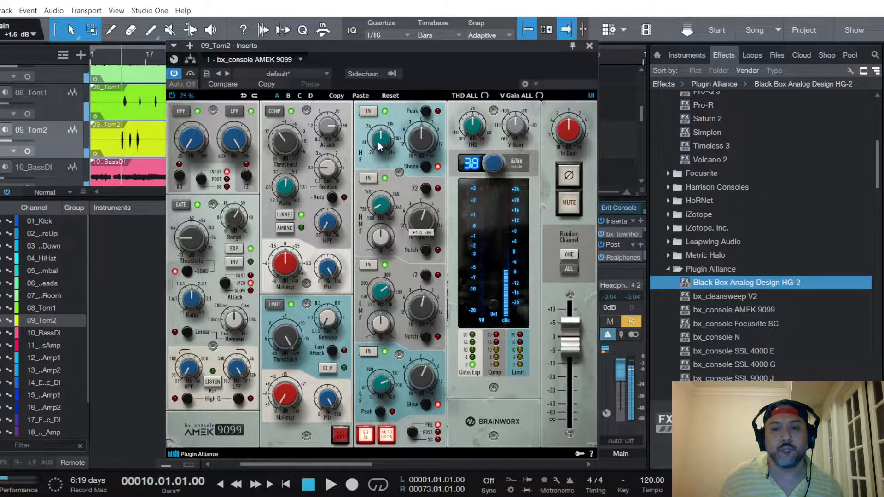
pyautogui.moveTo(378, 148)
pyautogui.press('space')
pyautogui.moveTo(425, 141)
pyautogui.scroll(2, 424, 140)
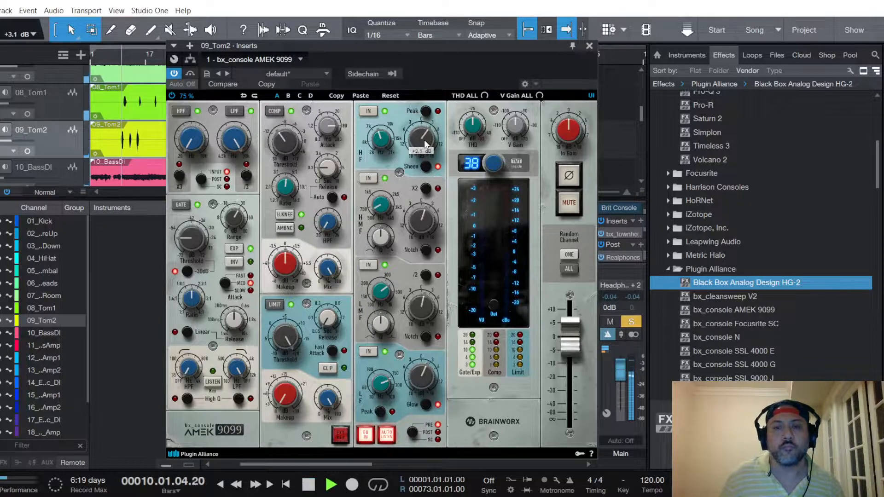
# Replay the tom hits in the mix and lower the 09_Tom2 fader to -3.8 dB
pyautogui.click(590, 45)
pyautogui.press('space')
pyautogui.press('space')
pyautogui.moveTo(570, 368); pyautogui.dragTo(570, 374)
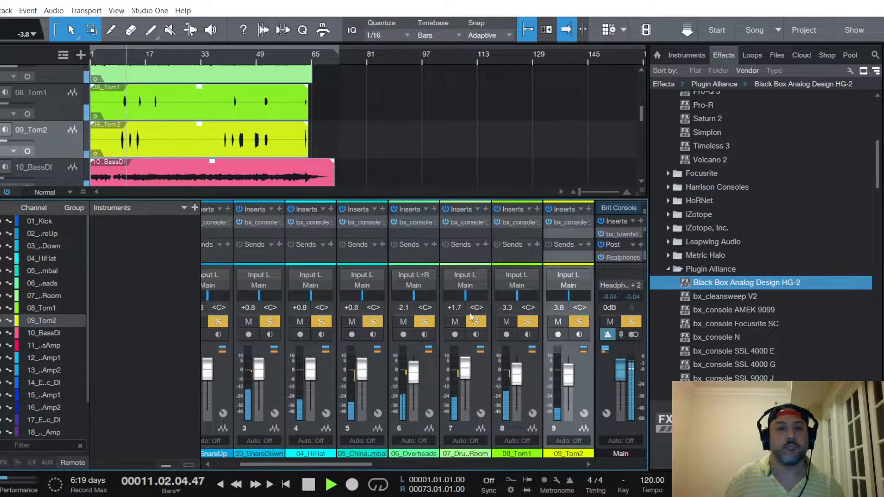
# Select 10_BassDI and 11_BassAmp together and raise their faders to -4.2 dB and -2.1 dB
pyautogui.scroll(-2, 68, 131)
pyautogui.scroll(-1, 52, 137)
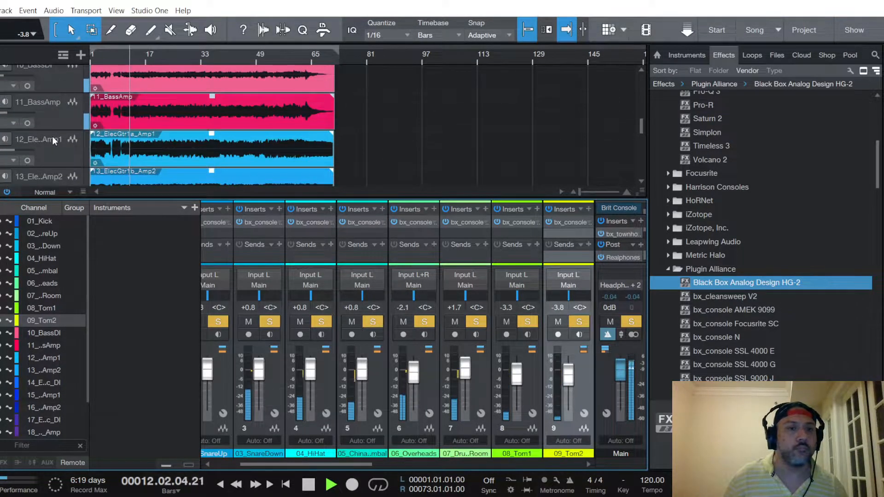
pyautogui.scroll(1, 52, 137)
pyautogui.click(52, 136)
pyautogui.keyDown('shift'); pyautogui.click(62, 167); pyautogui.keyUp('shift')
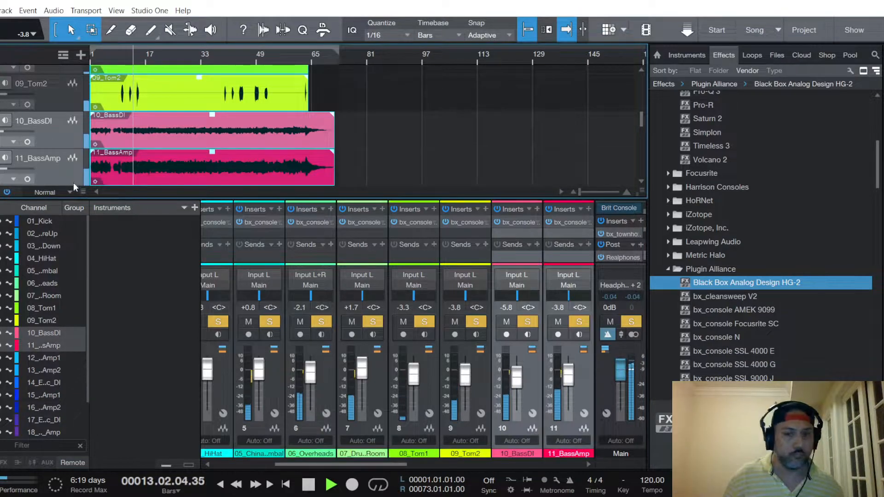
pyautogui.moveTo(572, 380); pyautogui.dragTo(570, 375)
# Unmute 12_ElecGtr1a_Amp1, lower its fader to -7.0 dB and compare the mix with and without it
pyautogui.scroll(-3, 45, 119)
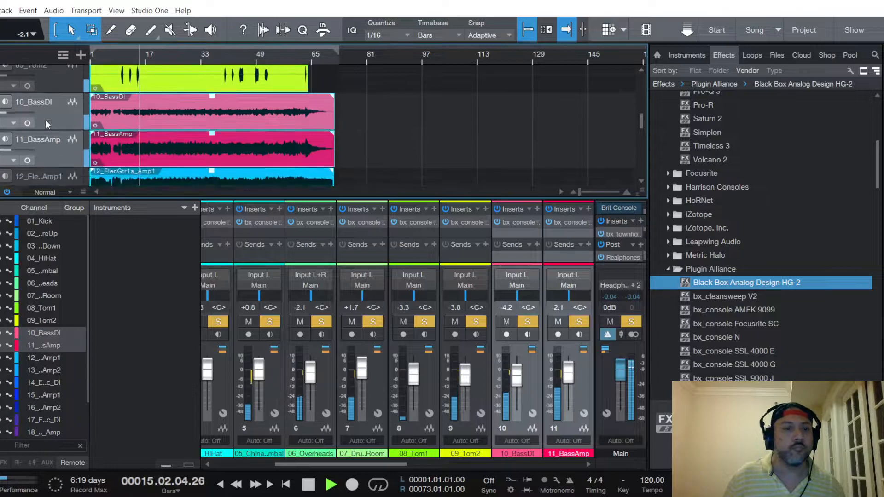
pyautogui.click(61, 119)
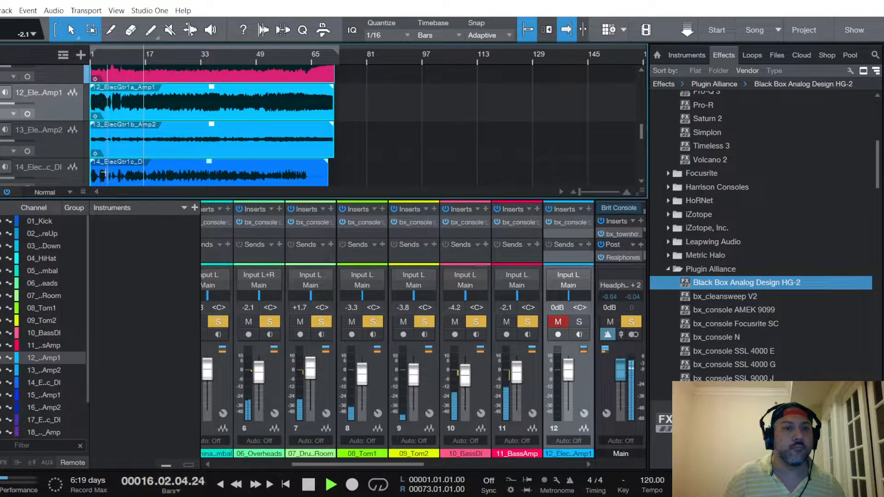
pyautogui.scroll(-3, 62, 124)
pyautogui.scroll(-3, 59, 124)
pyautogui.scroll(3, 58, 125)
pyautogui.scroll(4, 56, 123)
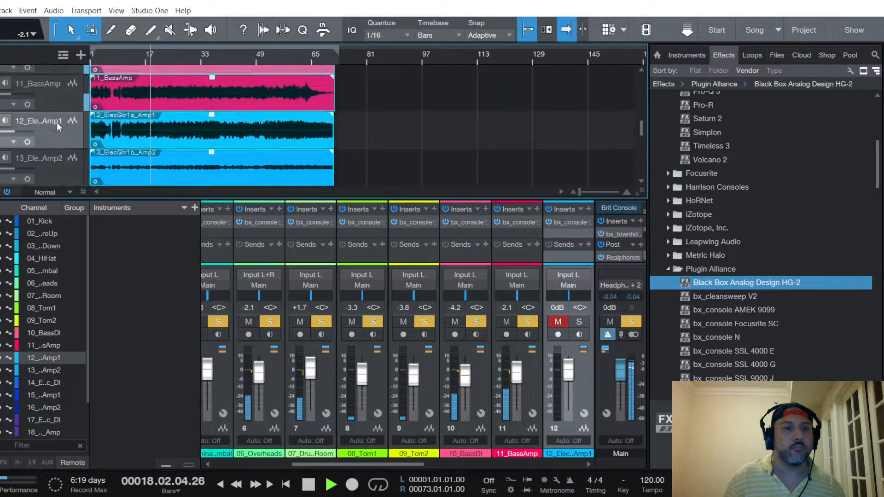
pyautogui.click(558, 322)
pyautogui.moveTo(569, 372); pyautogui.dragTo(569, 380)
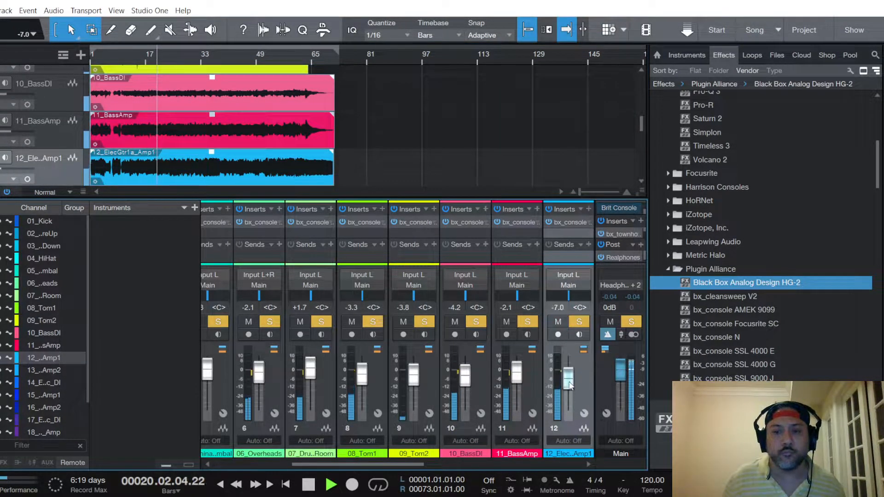
pyautogui.click(558, 322)
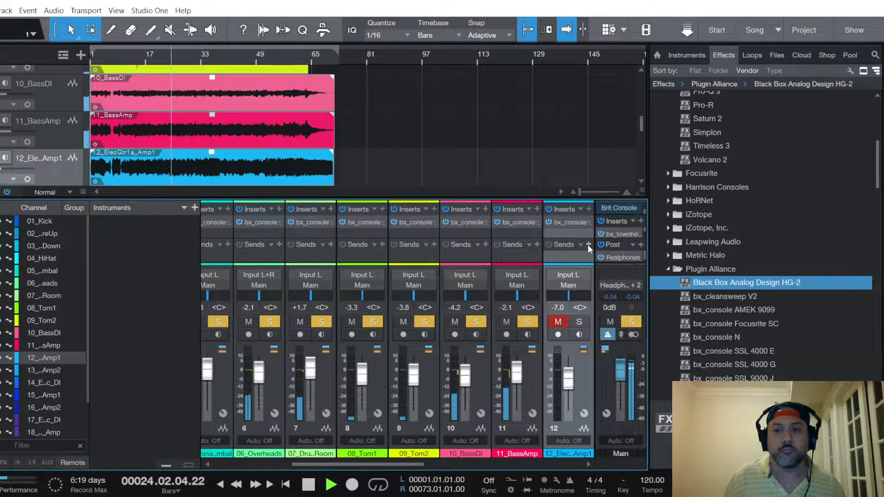
pyautogui.click(558, 322)
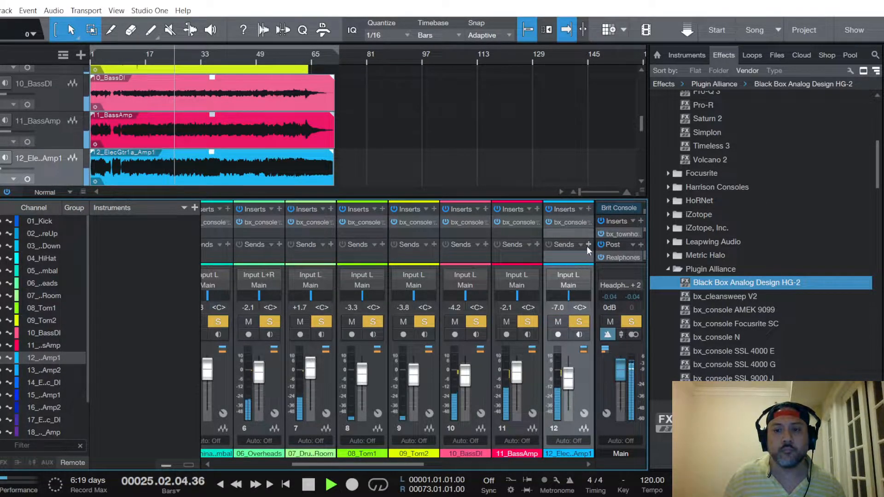
# Add a bus channel from the sends of 12_ElecGtr1a_Amp1
pyautogui.click(588, 246)
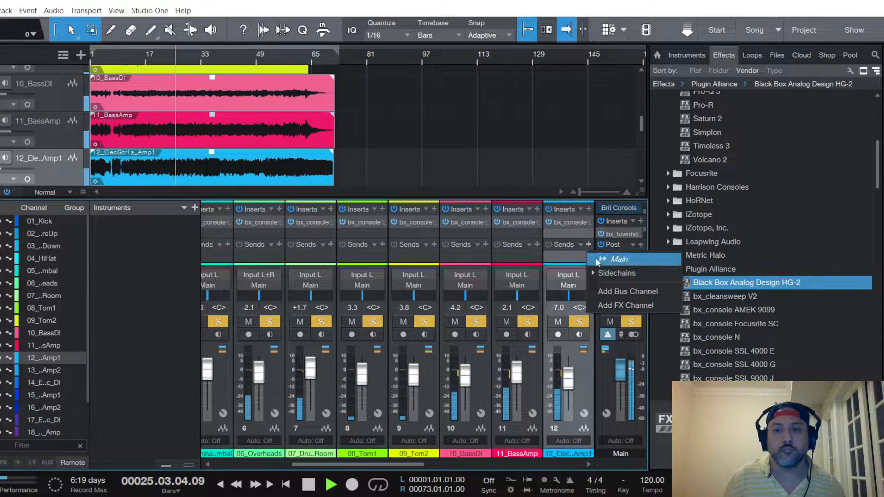
pyautogui.click(609, 291)
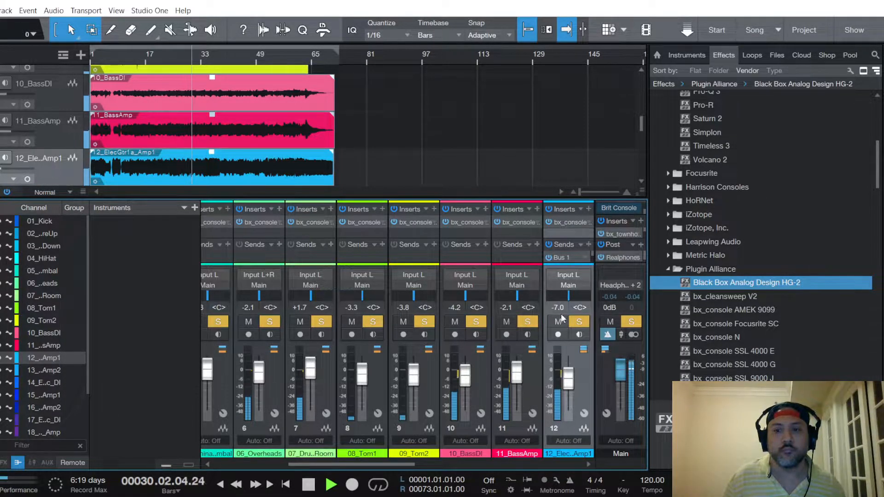
pyautogui.moveTo(424, 463); pyautogui.dragTo(587, 454)
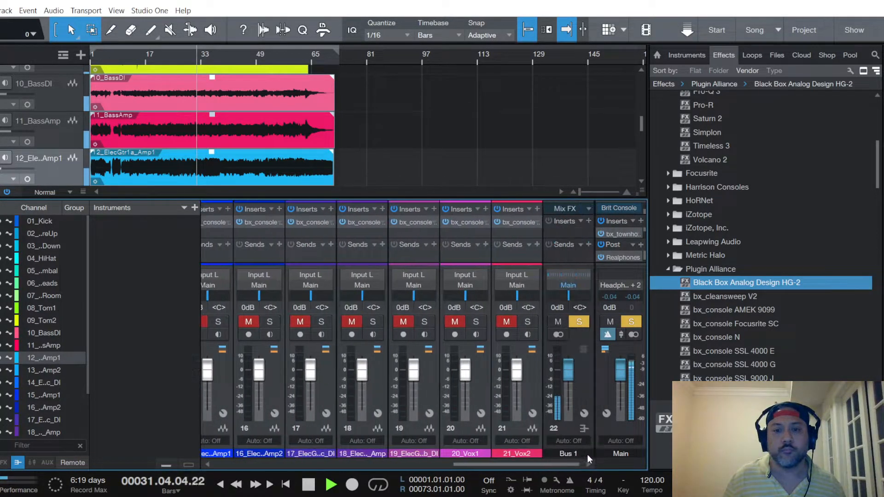
# Load Brit Console as Bus 1's Mix FX with the AMEK 9099 Console preset
pyautogui.click(586, 206)
pyautogui.click(620, 252)
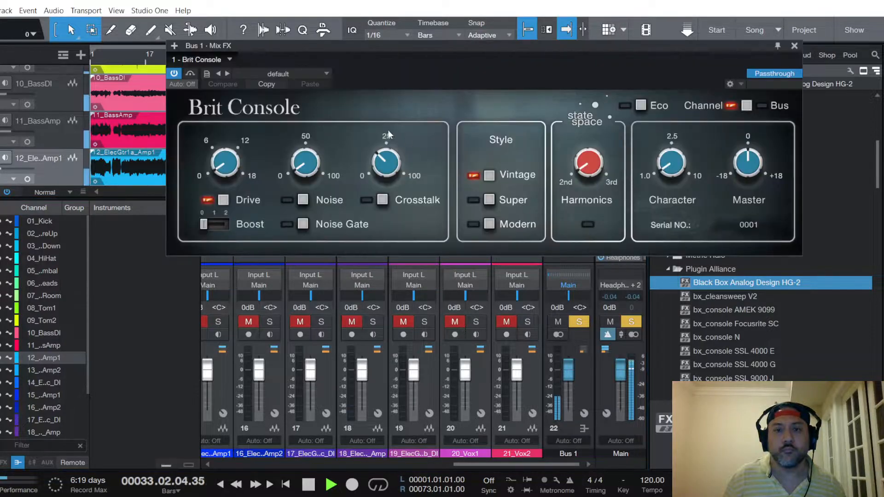
pyautogui.click(294, 73)
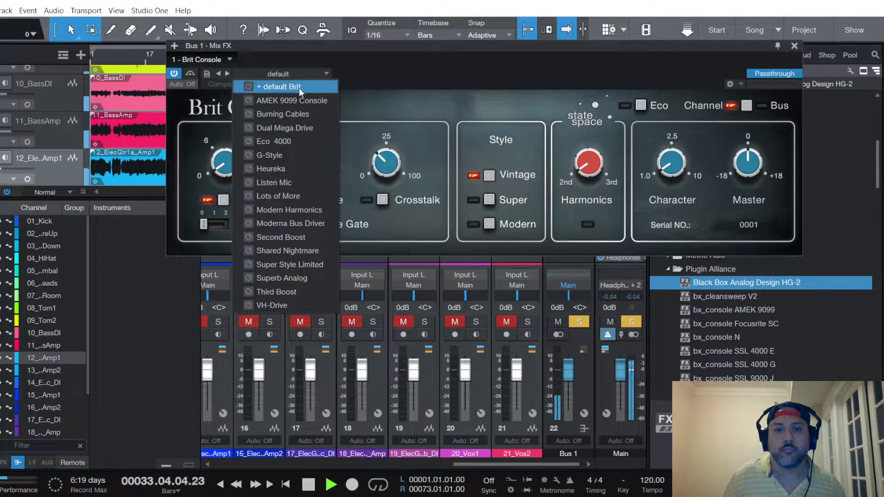
pyautogui.click(331, 101)
pyautogui.click(795, 46)
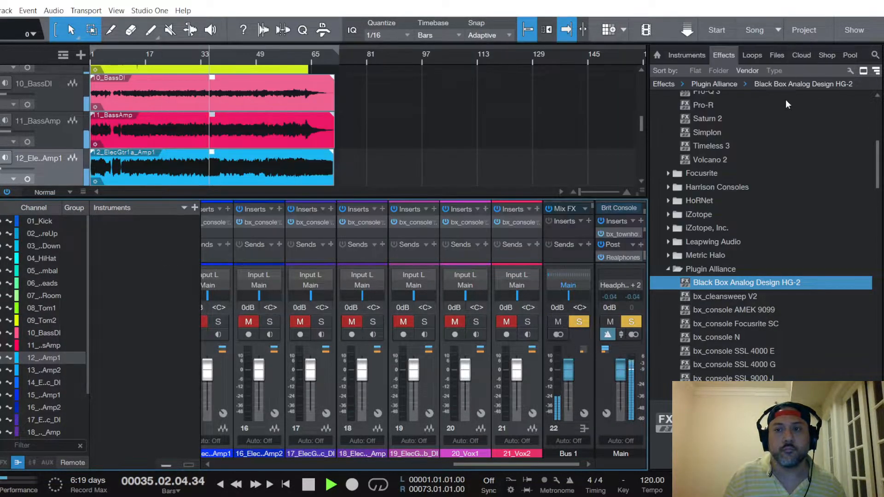
pyautogui.moveTo(592, 205); pyautogui.dragTo(593, 214)
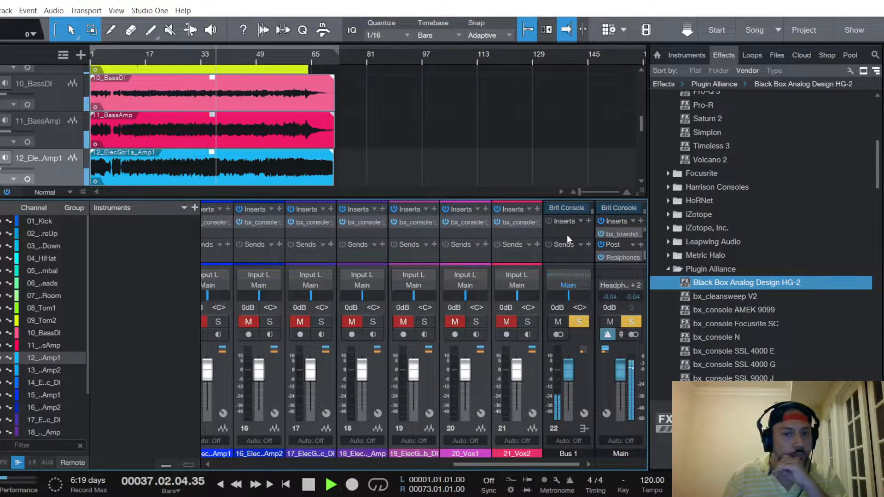
# Insert bx_console AMEK 9099 on Bus 1 and assign it a random console channel
pyautogui.scroll(-1, 774, 334)
pyautogui.scroll(-2, 776, 336)
pyautogui.scroll(2, 775, 322)
pyautogui.press('space')
pyautogui.moveTo(754, 269); pyautogui.dragTo(568, 231)
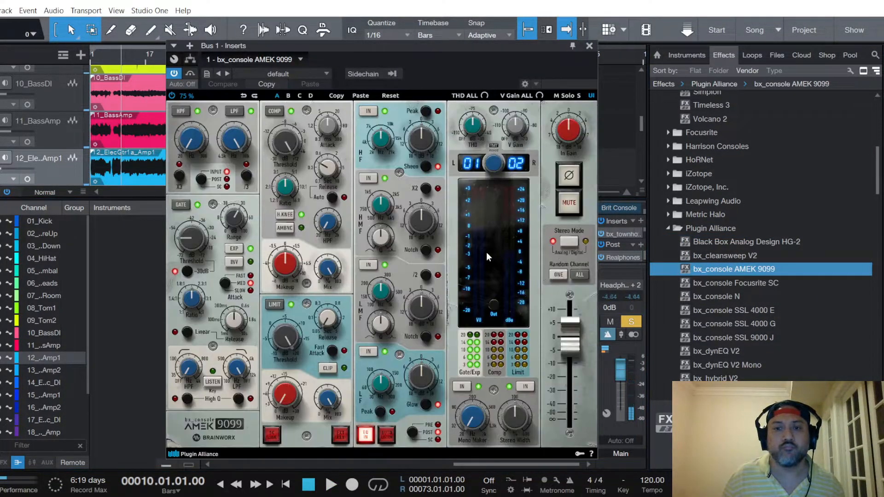
pyautogui.click(573, 273)
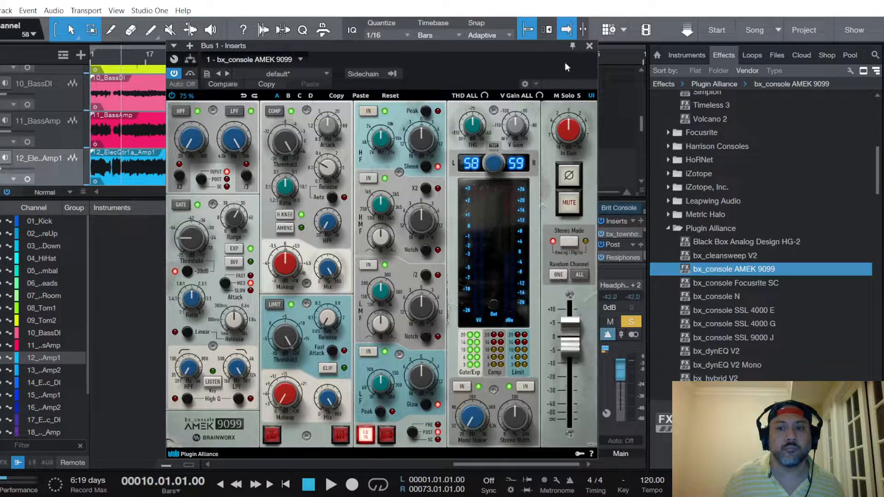
pyautogui.click(589, 46)
# Route the output of 12_ElecGtr1a_Amp1 to Bus 1 and restart playback
pyautogui.press('space')
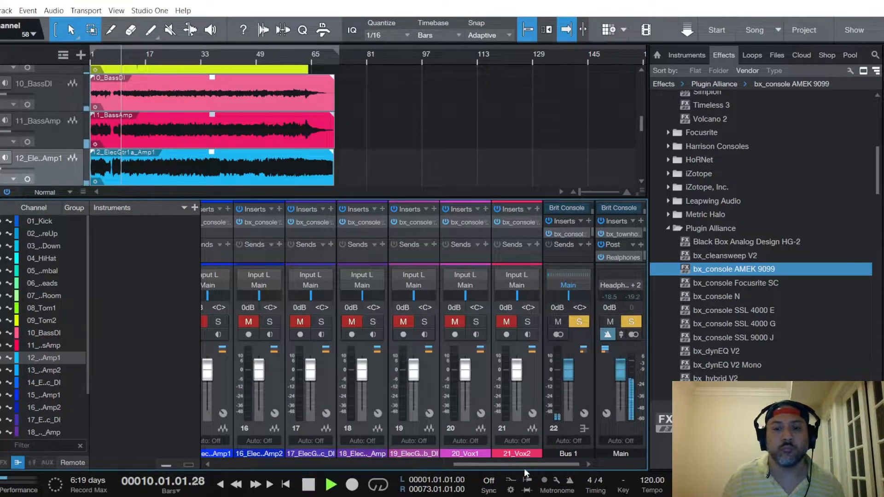
pyautogui.moveTo(527, 464); pyautogui.dragTo(418, 454)
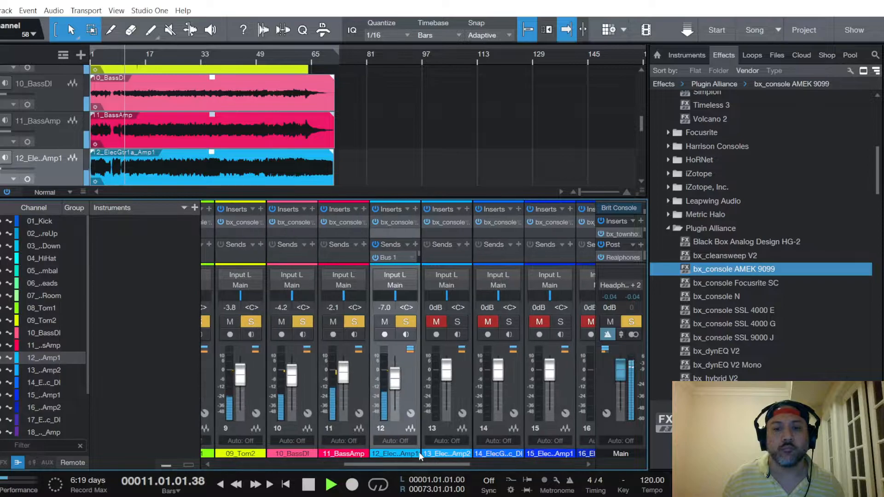
pyautogui.press('space')
pyautogui.click(402, 286)
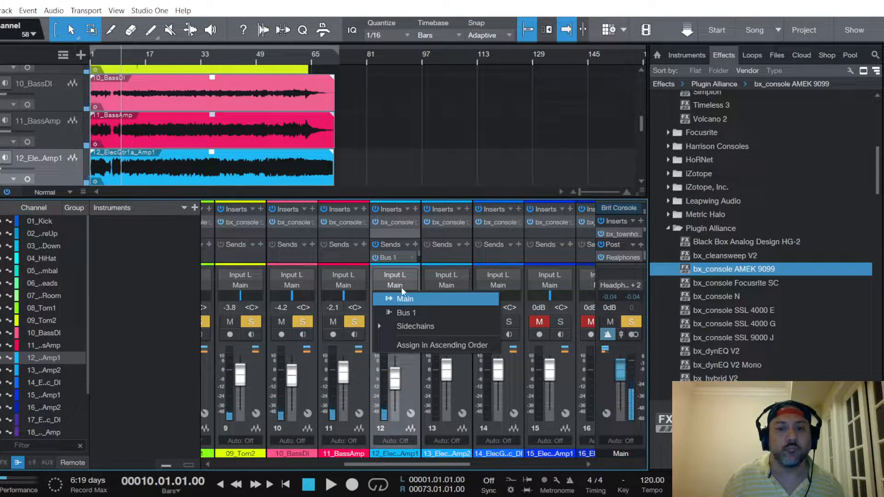
pyautogui.click(405, 313)
pyautogui.press('space')
# Check Bus 1's level and raise the 12_ElecGtr1a_Amp1 fader to -6.7 dB
pyautogui.moveTo(467, 464); pyautogui.dragTo(579, 463)
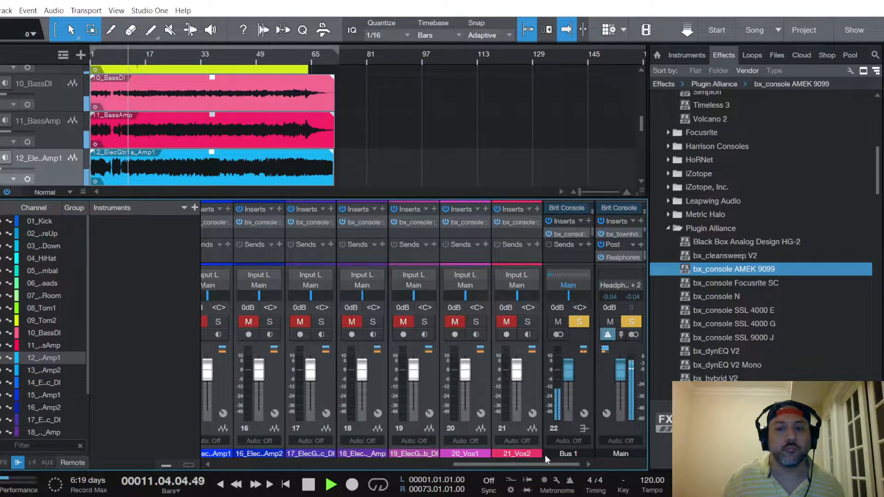
pyautogui.moveTo(546, 465); pyautogui.dragTo(442, 463)
pyautogui.moveTo(379, 382); pyautogui.dragTo(378, 381)
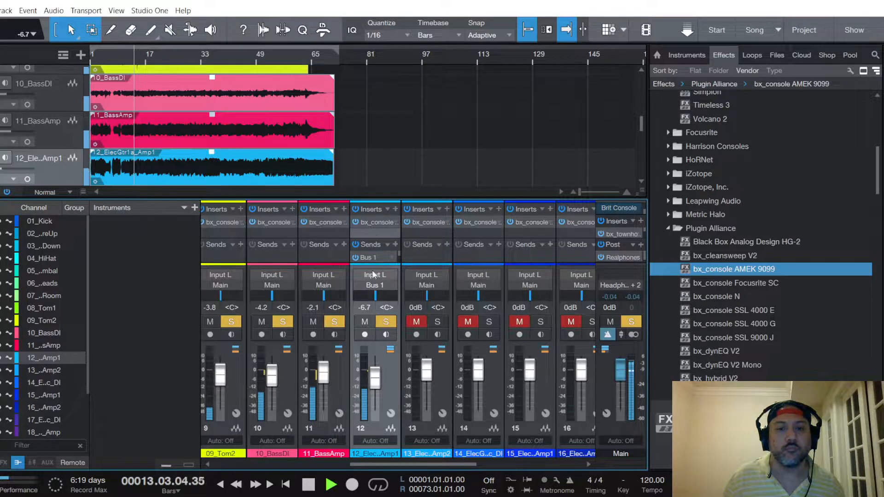
# Compress 12_ElecGtr1a_Amp1 in its AMEK 9099 with a 2.2:1 ratio and a lowered threshold
pyautogui.click(376, 222)
pyautogui.scroll(-3, 285, 187)
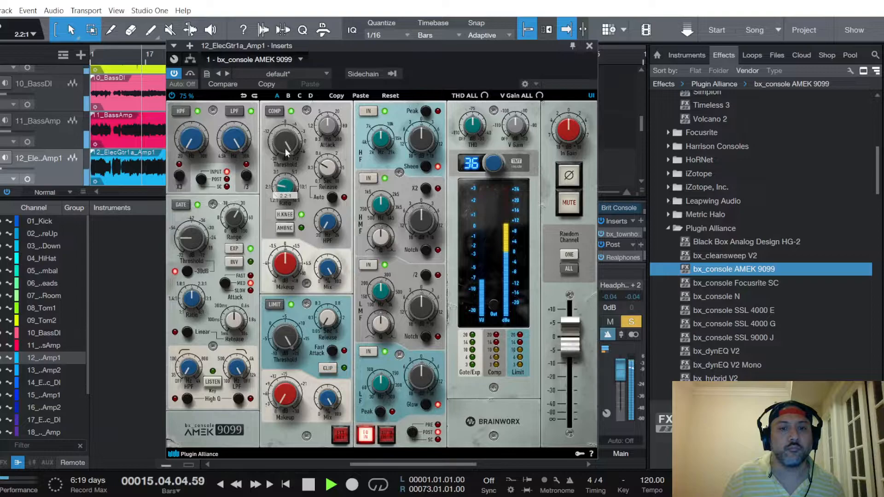
pyautogui.scroll(-3, 287, 140)
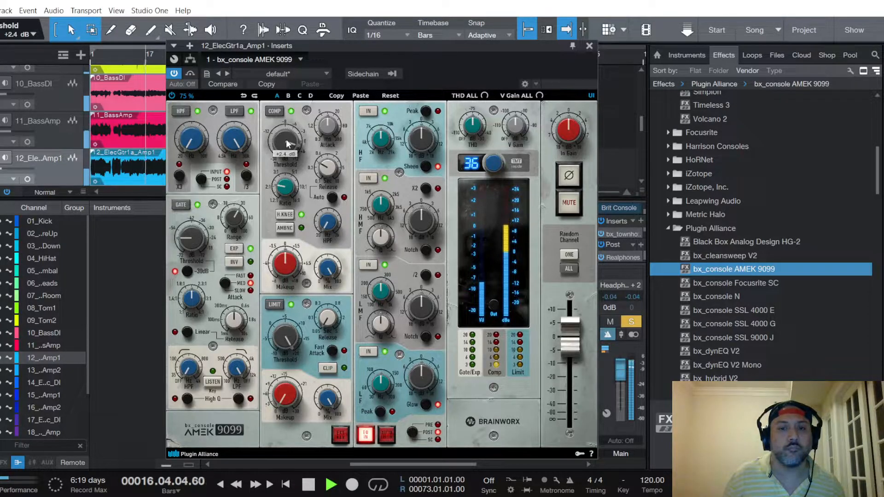
# Equalize 12_ElecGtr1a_Amp1 pre-dynamics with Auto Listen on, trimming LF and boosting HF 2.6 dB, and set its fader to -7.0 dB
pyautogui.click(388, 435)
pyautogui.click(413, 434)
pyautogui.moveTo(384, 386); pyautogui.dragTo(428, 388)
pyautogui.moveTo(384, 293); pyautogui.dragTo(388, 327)
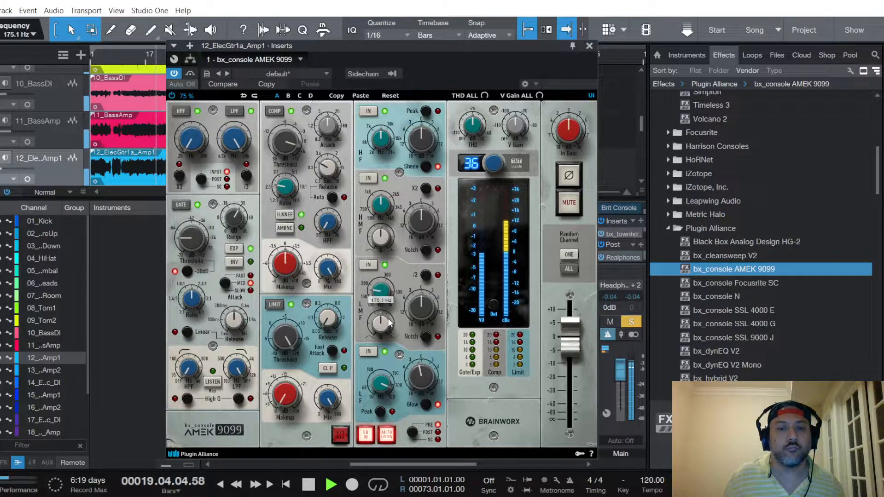
pyautogui.moveTo(382, 204); pyautogui.dragTo(420, 212)
pyautogui.moveTo(423, 142); pyautogui.dragTo(424, 139)
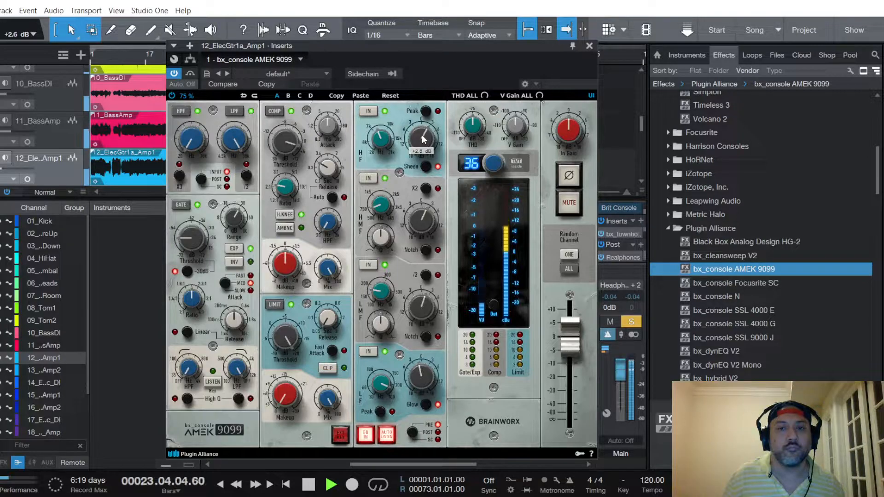
pyautogui.click(589, 46)
pyautogui.moveTo(377, 378); pyautogui.dragTo(376, 381)
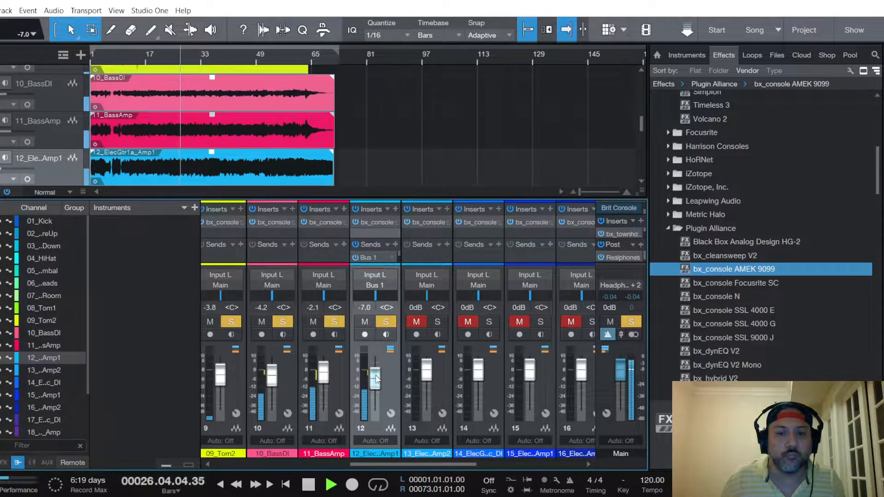
# Solo 13_ElecGtr1b_Amp2 unmuted, mute 12_ElecGtr1a_Amp1, and raise the 13_ElecGtr1b_Amp2 fader to +0.8 dB
pyautogui.scroll(-3, 46, 140)
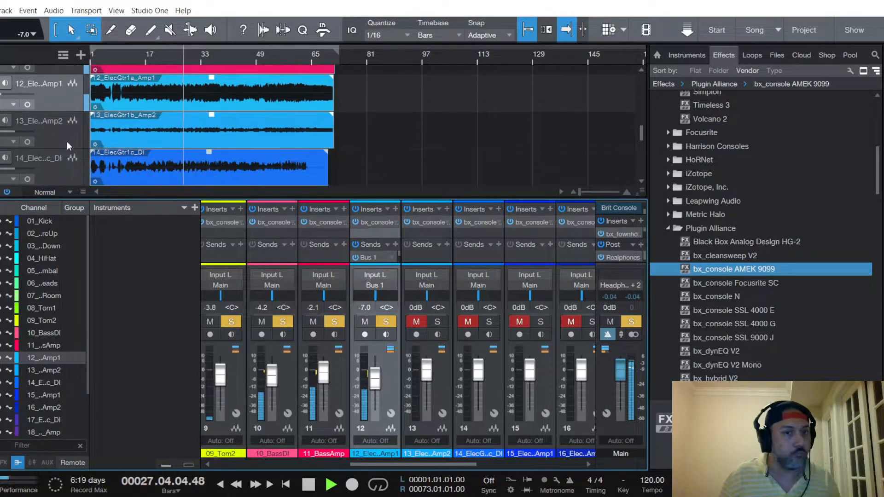
pyautogui.click(68, 146)
pyautogui.click(416, 321)
pyautogui.click(437, 321)
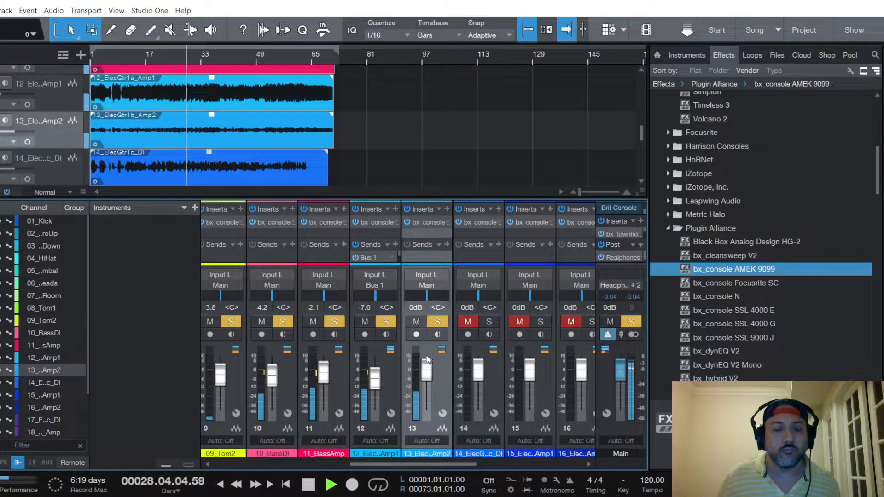
pyautogui.click(361, 322)
pyautogui.moveTo(428, 370); pyautogui.dragTo(429, 368)
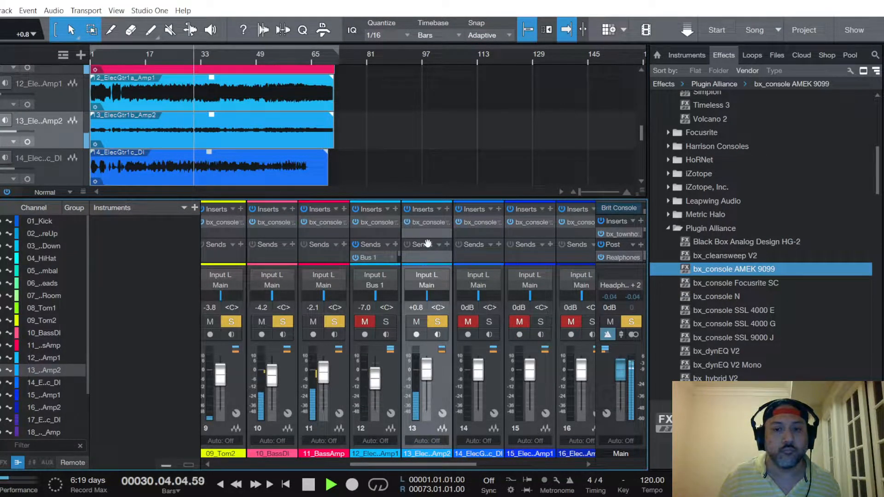
# Adjust the compressor ratio and threshold in 13_ElecGtr1b_Amp2's AMEK 9099
pyautogui.click(430, 222)
pyautogui.moveTo(290, 186); pyautogui.dragTo(288, 186)
pyautogui.moveTo(287, 139); pyautogui.dragTo(288, 144)
# Equalize 13_ElecGtr1b_Amp2 pre-dynamics with Auto Listen on, trimming LF, shaping both mid bands and boosting HF 2.0 dB
pyautogui.click(387, 434)
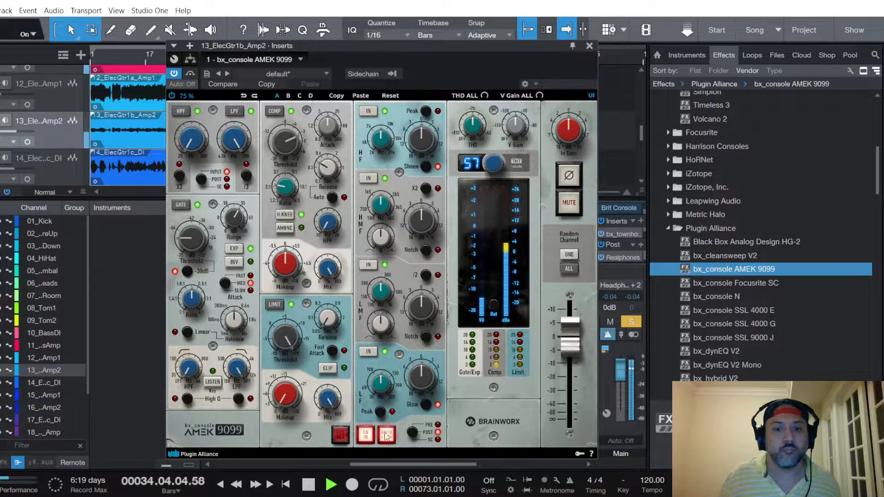
pyautogui.moveTo(388, 390); pyautogui.dragTo(423, 379)
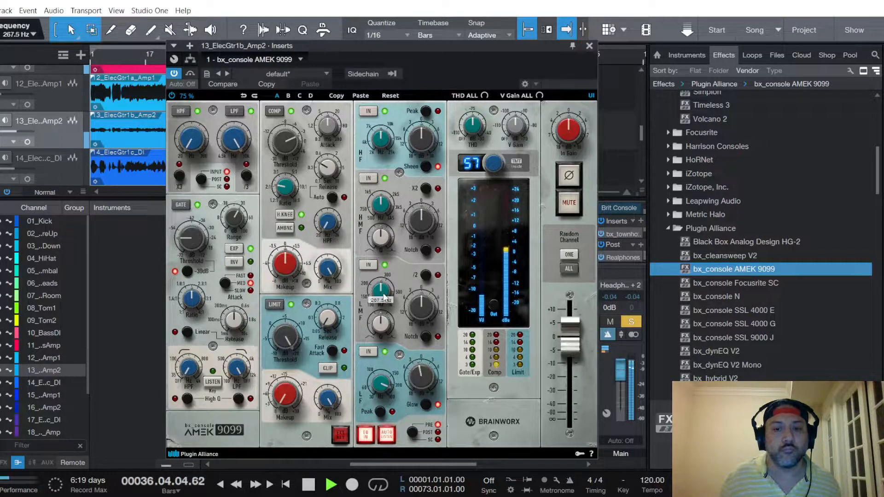
pyautogui.moveTo(381, 206); pyautogui.dragTo(386, 237)
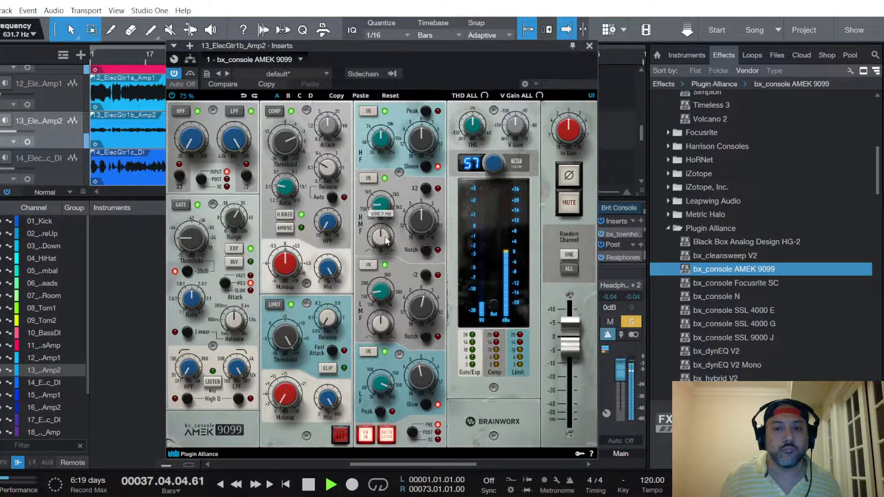
pyautogui.moveTo(385, 143); pyautogui.dragTo(419, 146)
pyautogui.click(589, 45)
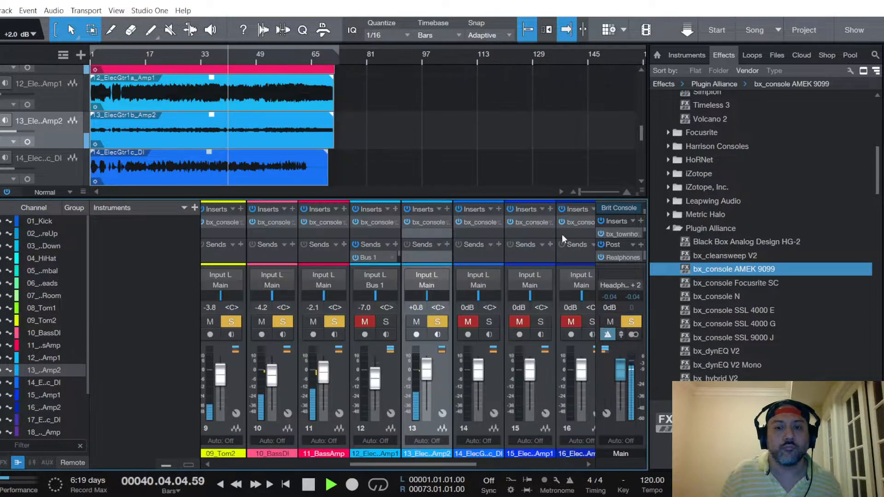
pyautogui.moveTo(426, 379); pyautogui.dragTo(427, 374)
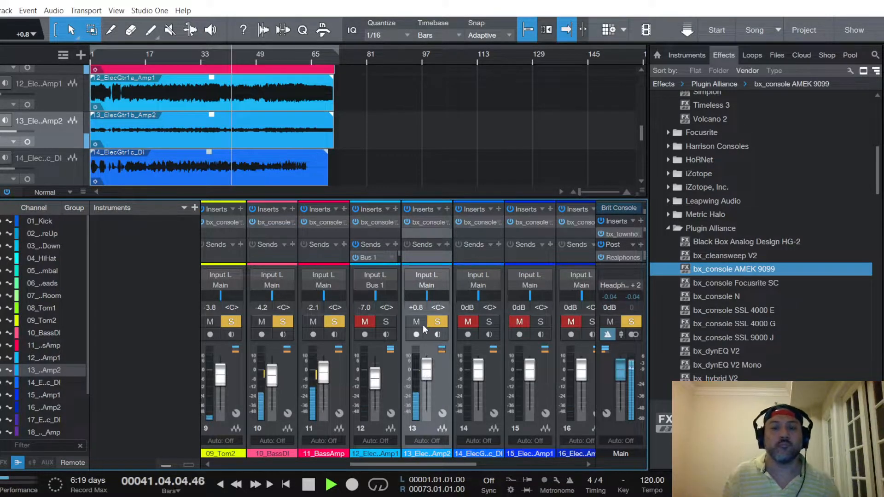
# Add a Bus 1 send to 13_ElecGtr1b_Amp2 and route the channel's output to Bus 1
pyautogui.click(445, 244)
pyautogui.click(460, 273)
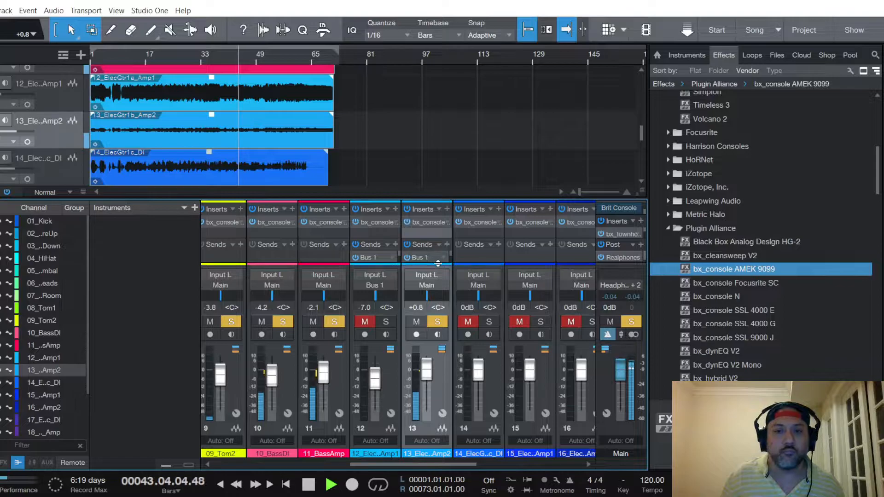
pyautogui.click(435, 285)
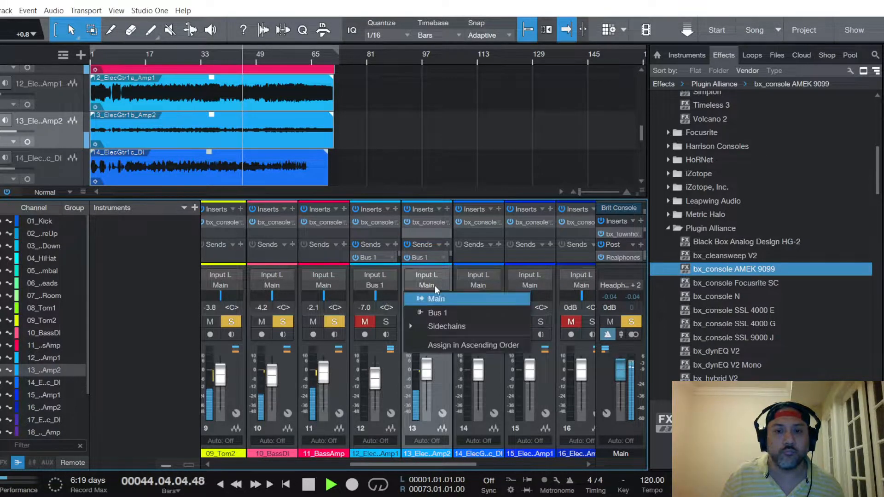
pyautogui.click(447, 313)
# Lower the 13_ElecGtr1b_Amp2 fader to -1.7 dB, toggling both guitar amp mutes to compare the balance
pyautogui.click(416, 322)
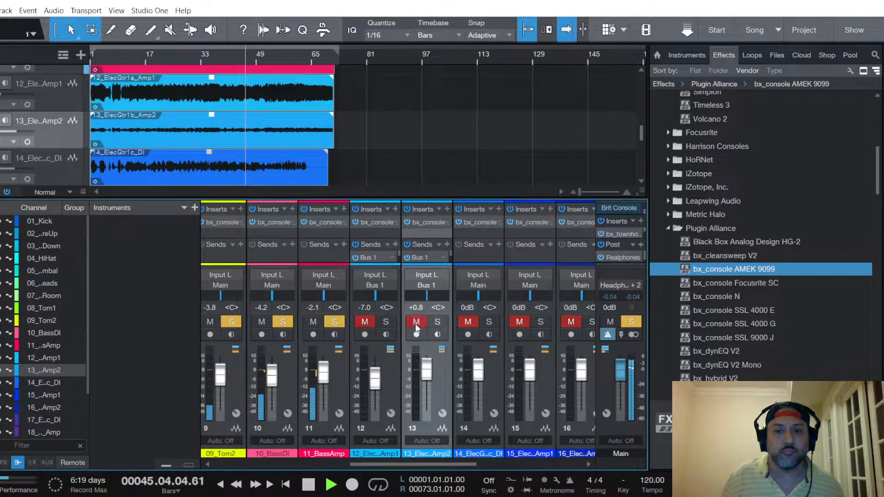
pyautogui.click(416, 325)
pyautogui.moveTo(426, 369); pyautogui.dragTo(427, 376)
pyautogui.click(416, 322)
pyautogui.click(416, 322)
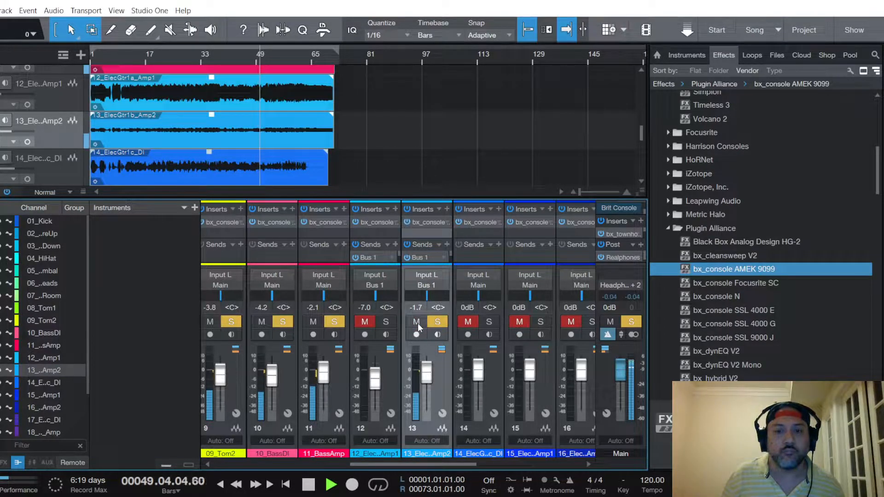
pyautogui.click(366, 325)
pyautogui.click(366, 325)
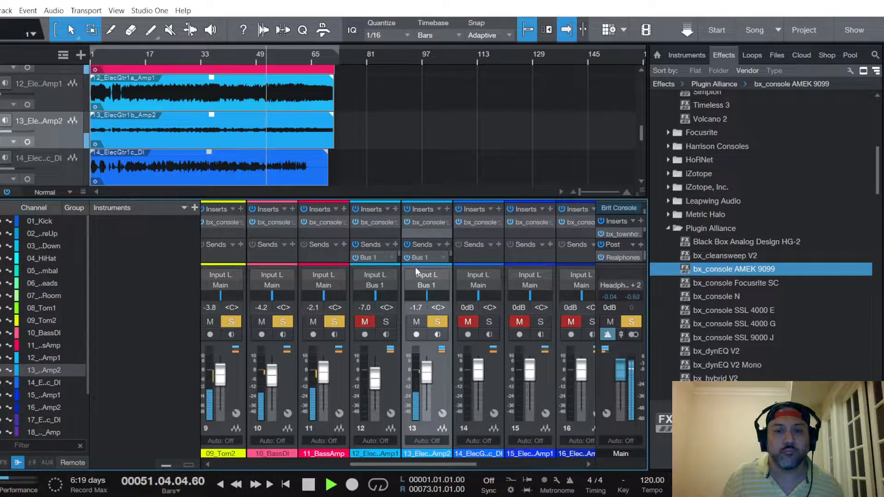
# Audition the mix with 13_ElecGtr1b_Amp2, 11_BassAmp and 10_BassDI muted, restoring their mute and solo states
pyautogui.click(443, 255)
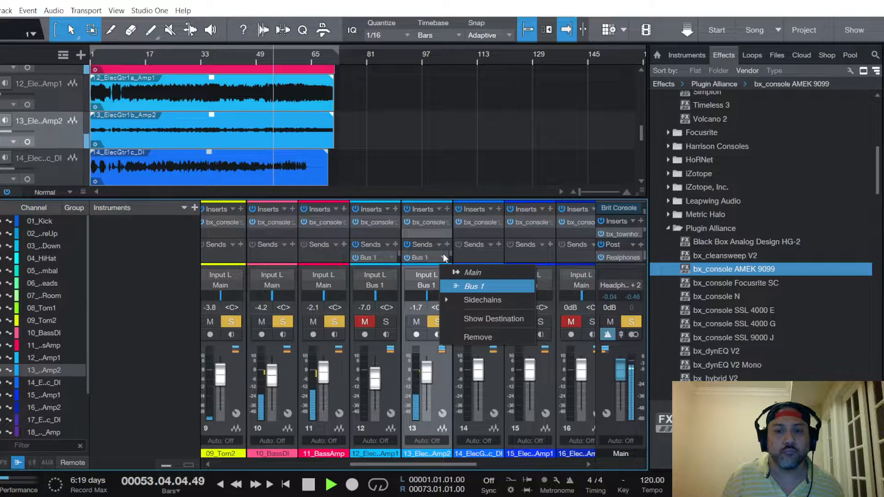
pyautogui.click(446, 384)
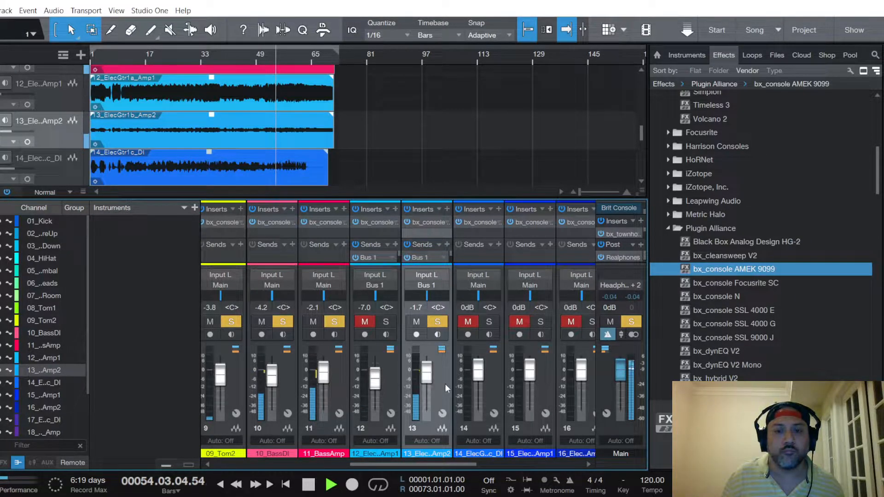
pyautogui.click(417, 323)
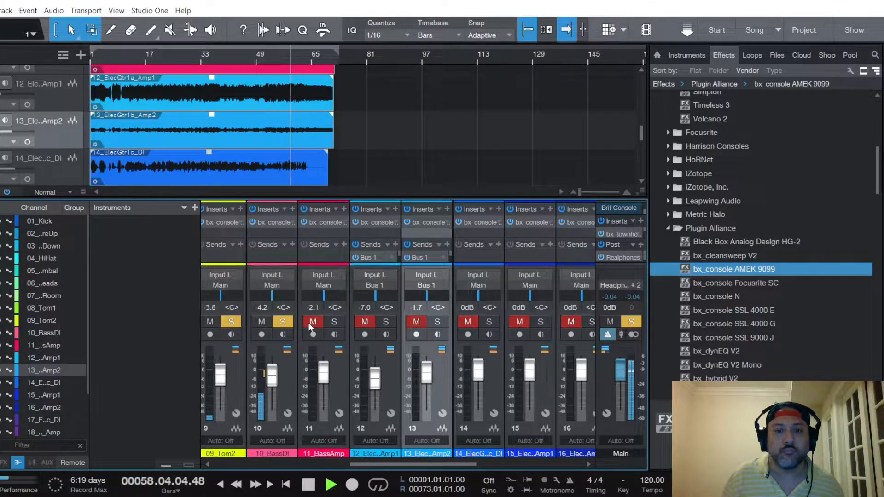
pyautogui.click(283, 322)
pyautogui.click(261, 322)
pyautogui.click(262, 321)
pyautogui.click(282, 321)
pyautogui.click(416, 322)
pyautogui.click(438, 322)
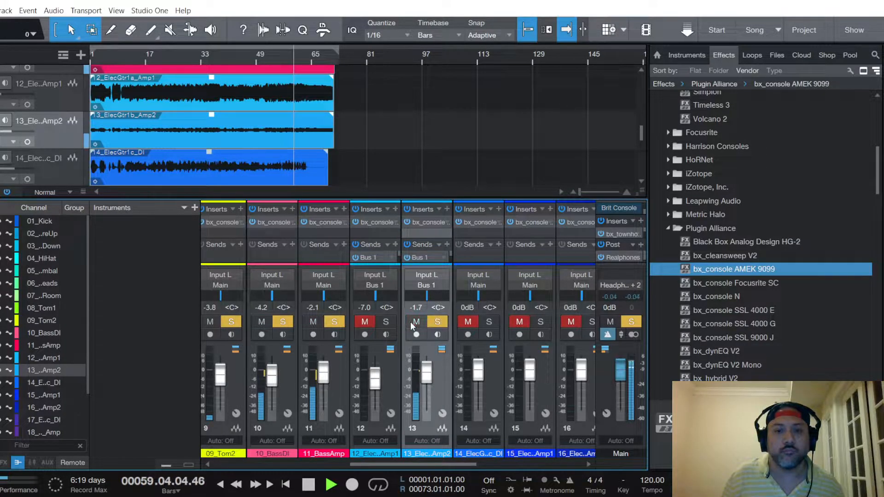
# Compare both guitar amps, mute 12_ElecGtr1a_Amp1 again, restart playback and set the 13_ElecGtr1b_Amp2 fader to -2.9 dB
pyautogui.click(386, 321)
pyautogui.click(364, 321)
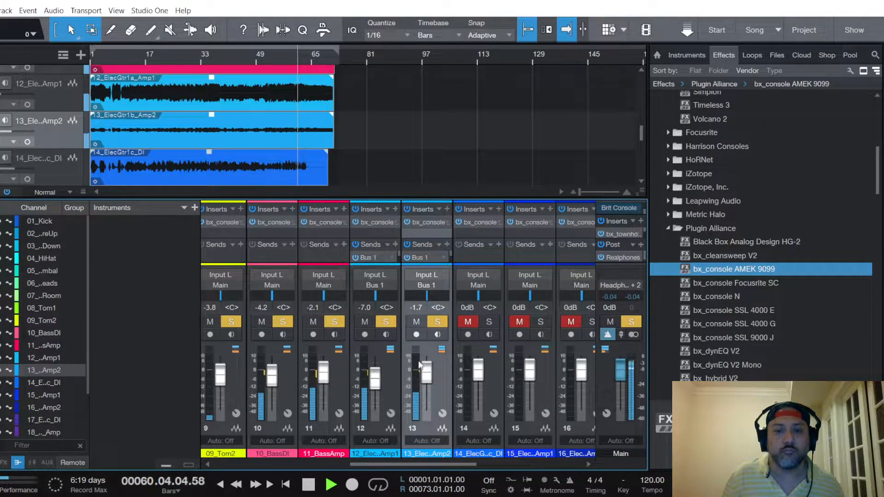
pyautogui.moveTo(427, 375); pyautogui.dragTo(427, 377)
pyautogui.click(368, 325)
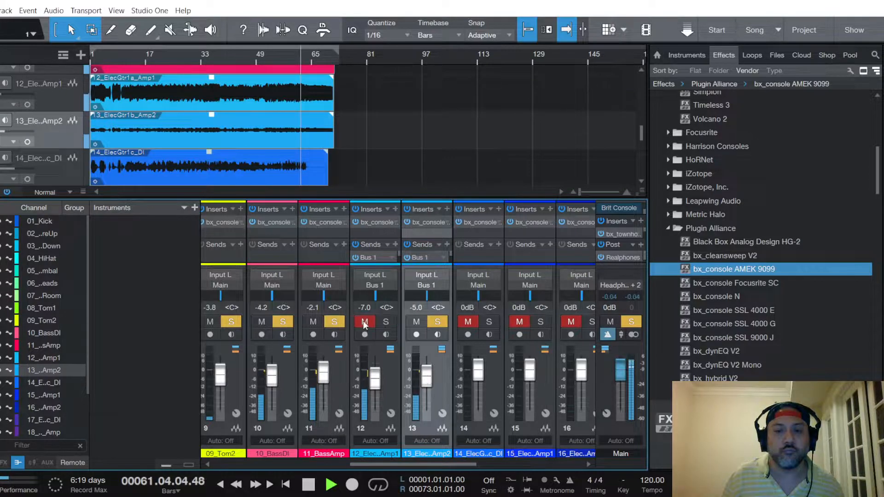
pyautogui.press('space')
pyautogui.press('space')
pyautogui.scroll(5, 426, 378)
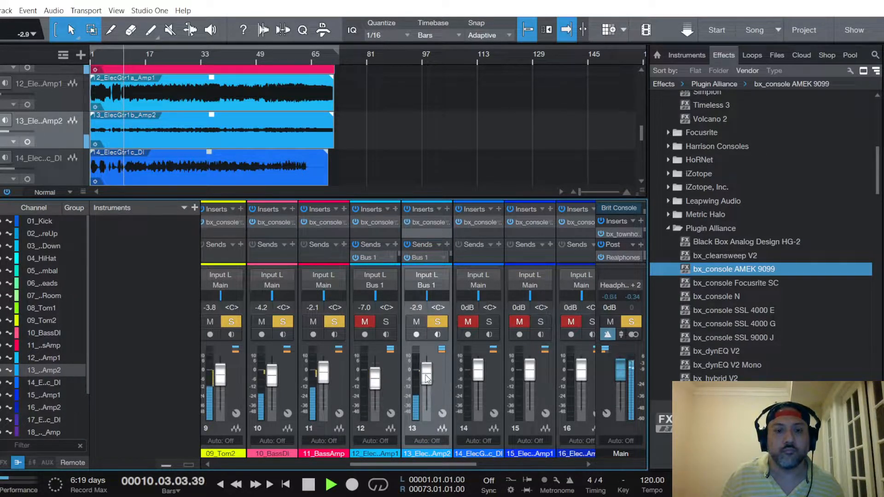
pyautogui.scroll(1, 426, 378)
# Unmute and solo 12_ElecGtr1a_Amp1 and lower its fader to -13.3 dB
pyautogui.click(364, 321)
pyautogui.click(386, 321)
pyautogui.moveTo(376, 379); pyautogui.dragTo(376, 387)
# Compress Bus 1 in its AMEK 9099 with a 2.2:1 ratio and a -1.8 dB threshold
pyautogui.moveTo(450, 467); pyautogui.dragTo(628, 460)
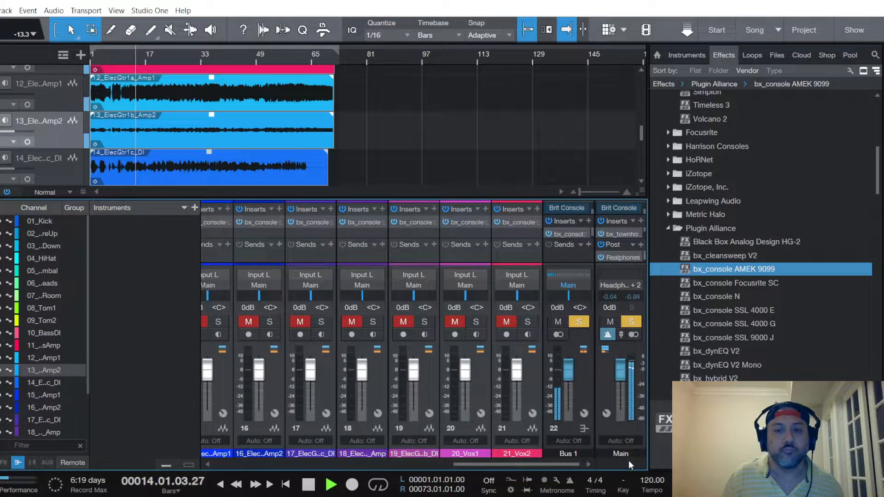
pyautogui.click(567, 234)
pyautogui.scroll(-5, 289, 187)
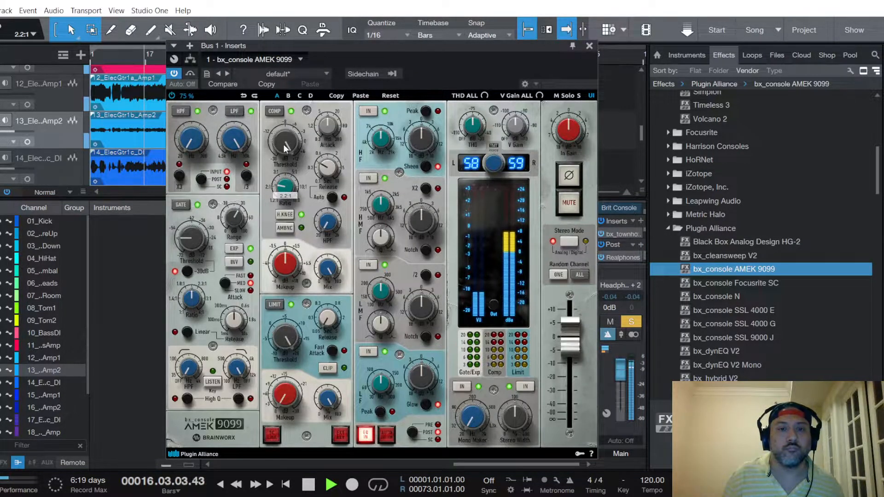
pyautogui.scroll(4, 283, 144)
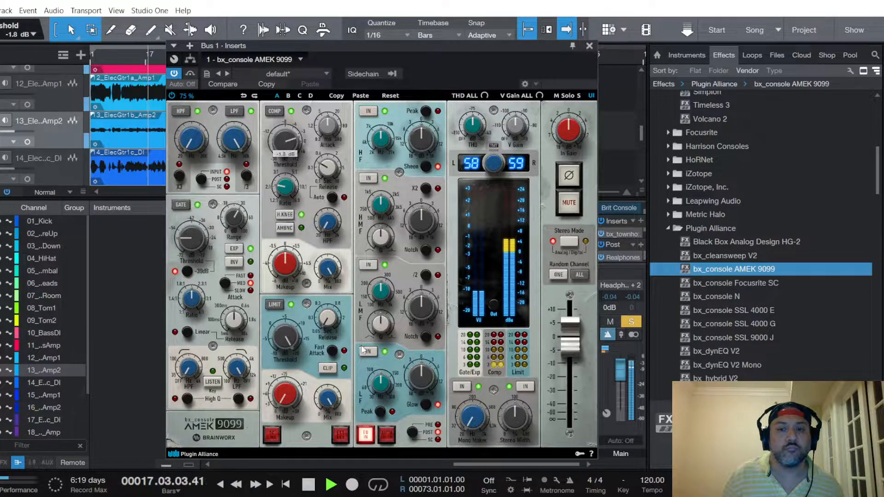
# Place Bus 1's EQ before the dynamics, enable Auto Listen, and boost the HF band and the HMF band by 1.0 dB
pyautogui.click(388, 435)
pyautogui.click(411, 434)
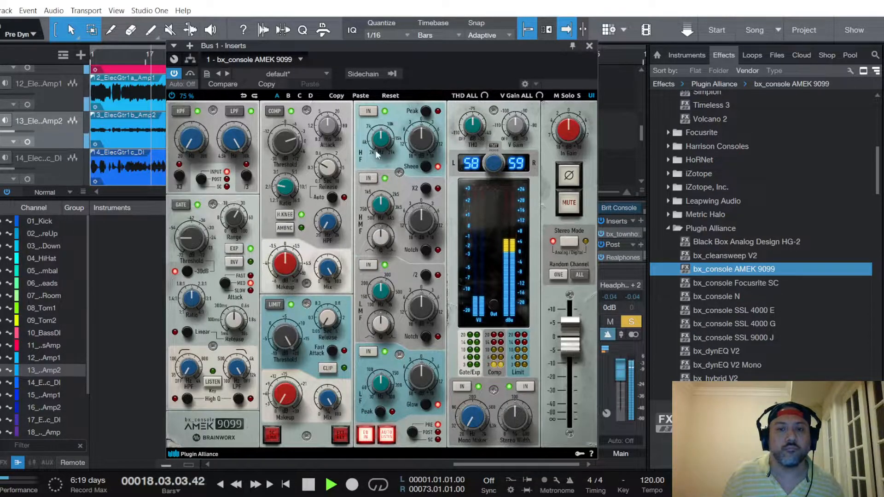
pyautogui.scroll(1, 420, 140)
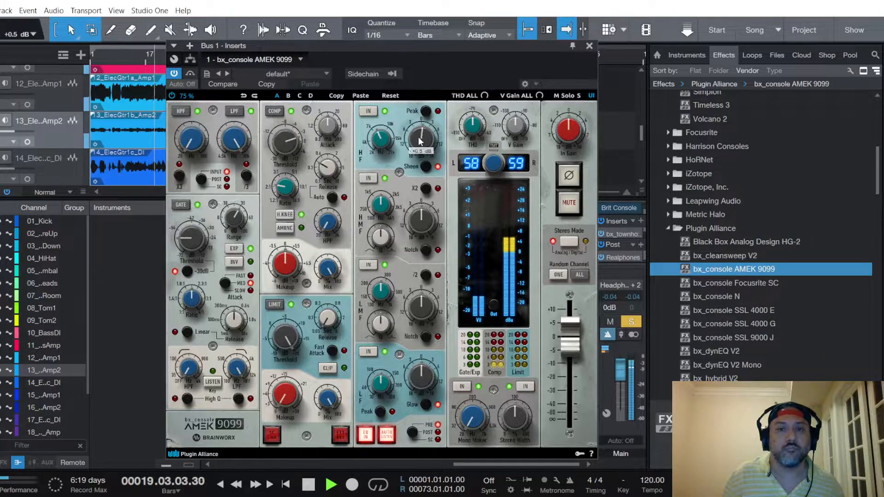
pyautogui.scroll(2, 420, 140)
pyautogui.scroll(-2, 381, 205)
pyautogui.scroll(2, 382, 217)
pyautogui.scroll(2, 423, 223)
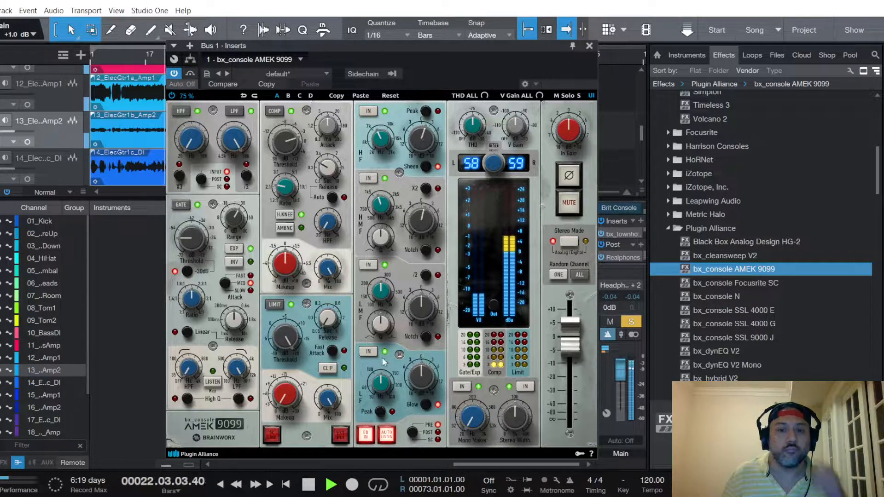
# Set Bus 1's LMF frequency to 523 Hz with a slight boost and raise the LF gain to +1.0 dB
pyautogui.moveTo(380, 291); pyautogui.dragTo(387, 276)
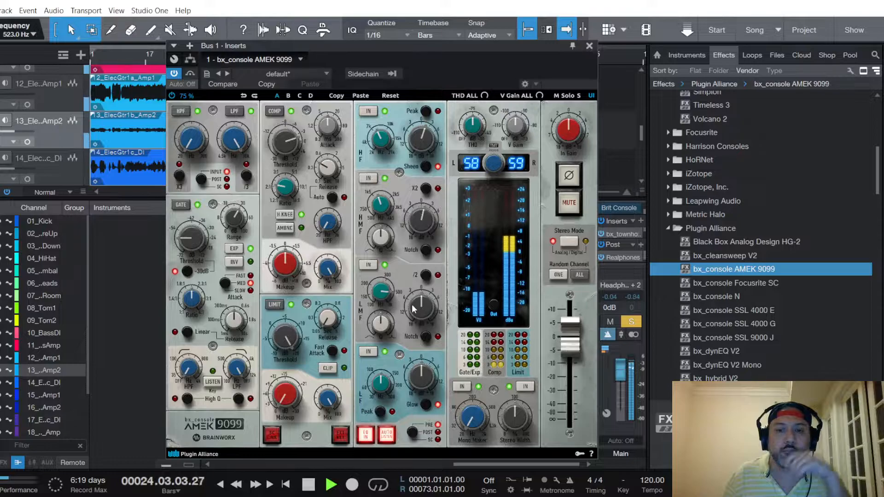
pyautogui.moveTo(420, 308); pyautogui.dragTo(420, 305)
pyautogui.moveTo(383, 387); pyautogui.dragTo(422, 375)
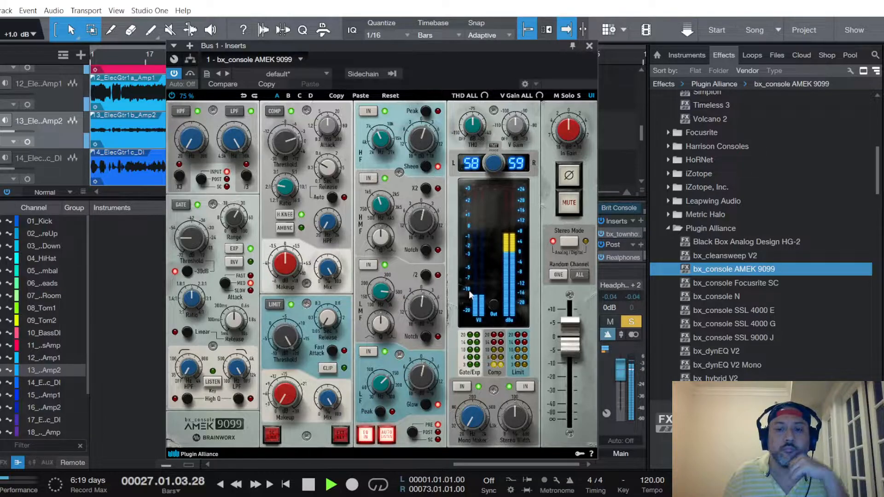
# Close Bus 1's plug-in, keep 13_ElecGtr1b_Amp2 at -2.9 dB and set the 12_ElecGtr1a_Amp1 fader to -10.0 dB
pyautogui.click(589, 47)
pyautogui.moveTo(517, 464); pyautogui.dragTo(421, 460)
pyautogui.moveTo(408, 368); pyautogui.dragTo(409, 377)
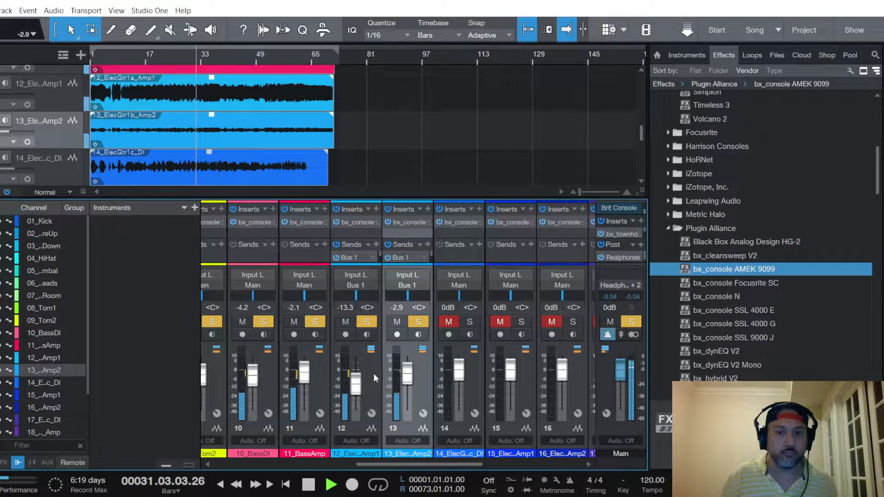
pyautogui.moveTo(356, 384); pyautogui.dragTo(357, 387)
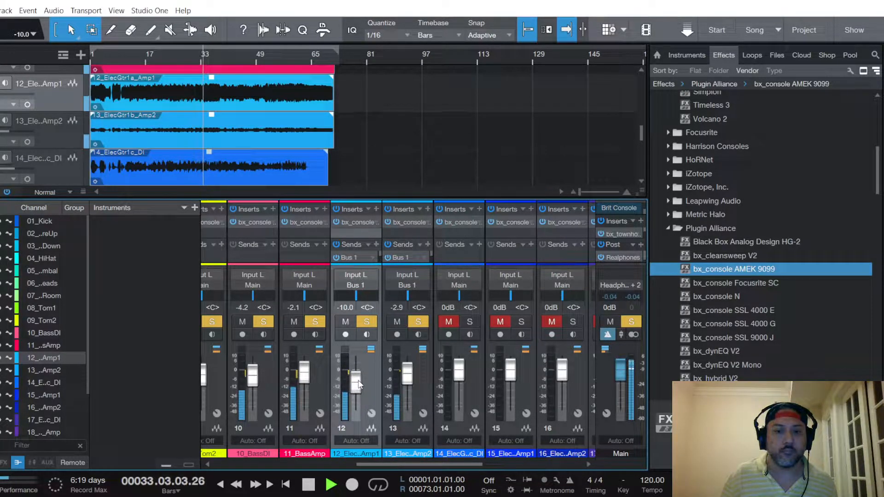
# Select 13_ElecGtr1b_Amp2 together with 12_ElecGtr1a_Amp1 and set the Bus 1 fader to -2.5 dB
pyautogui.keyDown('shift'); pyautogui.click(424, 379); pyautogui.keyUp('shift')
pyautogui.moveTo(438, 463); pyautogui.dragTo(535, 457)
pyautogui.moveTo(569, 374)
pyautogui.mouseDown()
pyautogui.moveTo(567, 398)
pyautogui.moveTo(568, 380)
pyautogui.mouseUp()
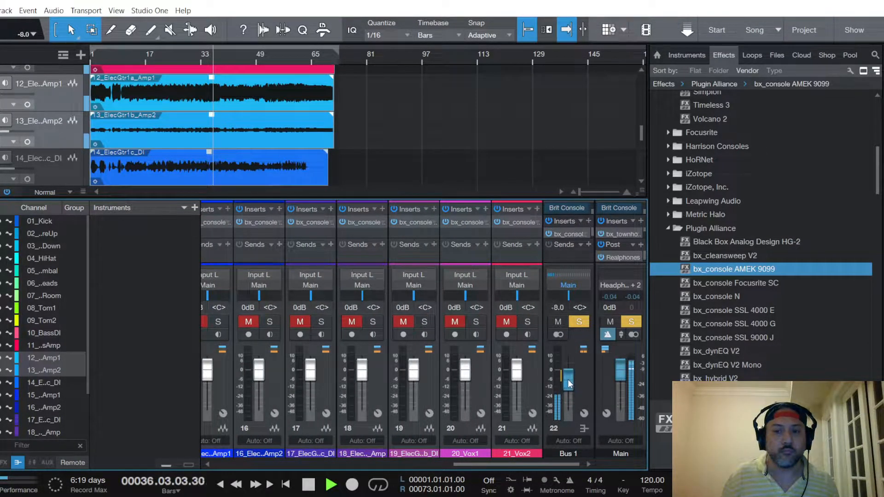
pyautogui.scroll(3, 568, 379)
pyautogui.scroll(1, 568, 379)
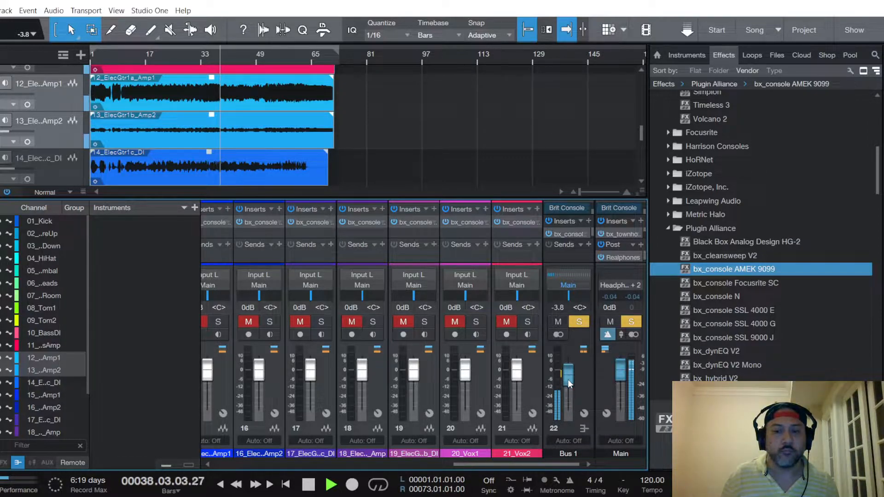
pyautogui.moveTo(568, 379); pyautogui.dragTo(568, 378)
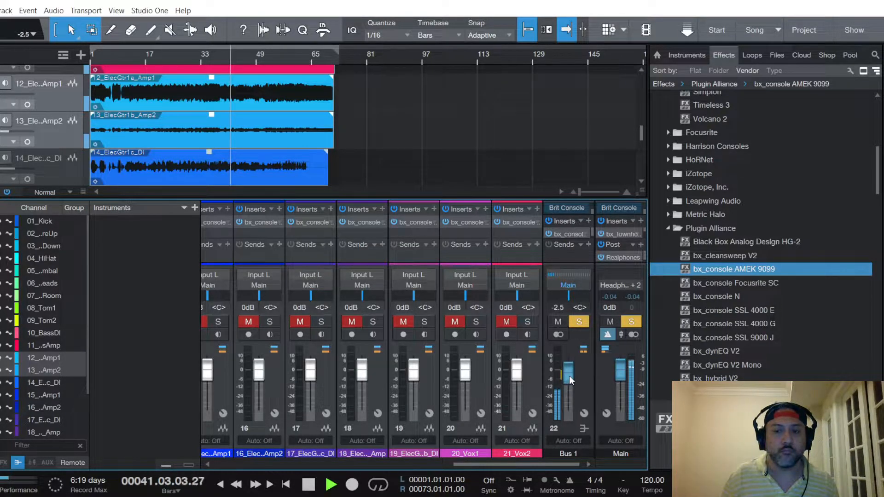
# Unmute and solo 14_ElecGtr1c_DI and lower its fader to -7.5 dB
pyautogui.moveTo(547, 464); pyautogui.dragTo(451, 464)
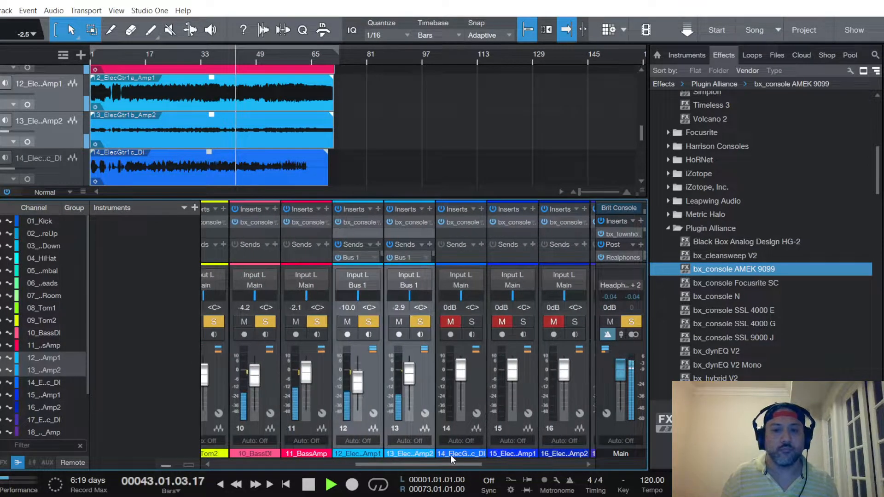
pyautogui.click(467, 252)
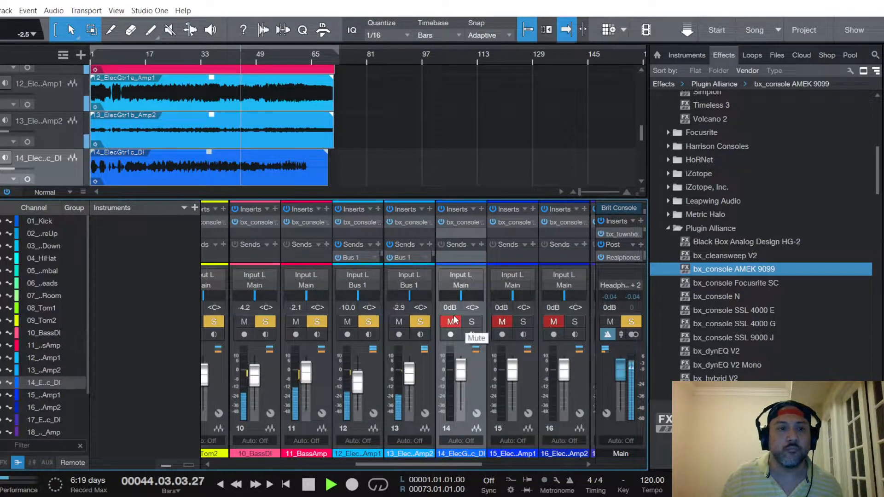
pyautogui.click(451, 321)
pyautogui.click(472, 321)
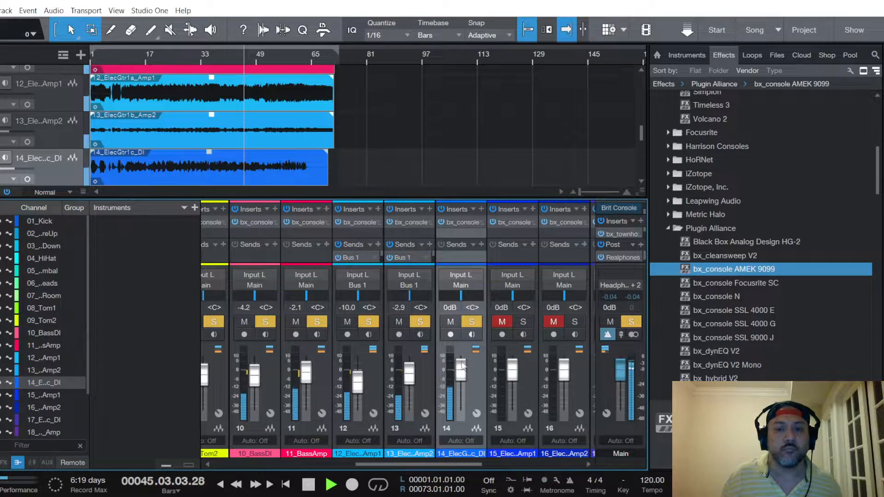
pyautogui.moveTo(462, 366); pyautogui.dragTo(463, 381)
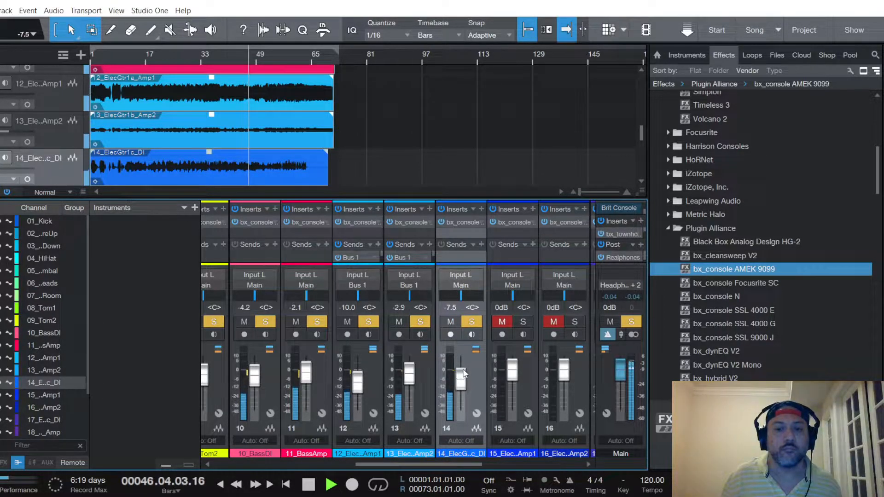
# Compress 14_ElecGtr1c_DI in its AMEK 9099 with a 2.2:1 ratio and a -4.2 dB threshold
pyautogui.click(462, 221)
pyautogui.moveTo(286, 185); pyautogui.dragTo(285, 186)
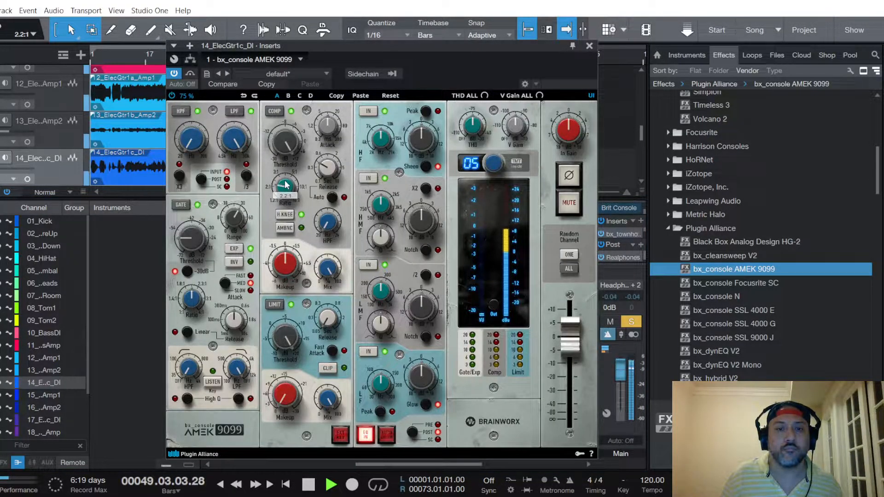
pyautogui.scroll(-6, 289, 142)
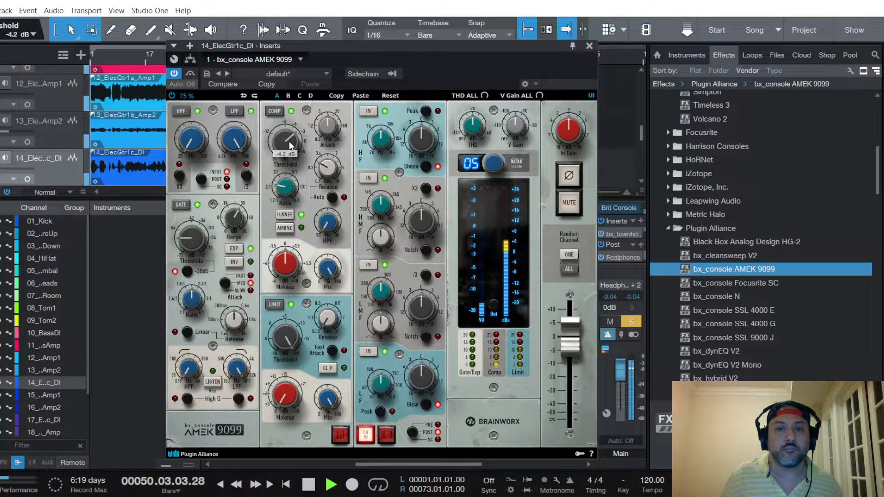
# Place 14_ElecGtr1c_DI's EQ before the dynamics, enable Auto Listen, and adjust its four bands with the HF frequency near 7.98 kHz
pyautogui.click(409, 435)
pyautogui.press('space')
pyautogui.press('space')
pyautogui.moveTo(379, 385); pyautogui.dragTo(388, 362)
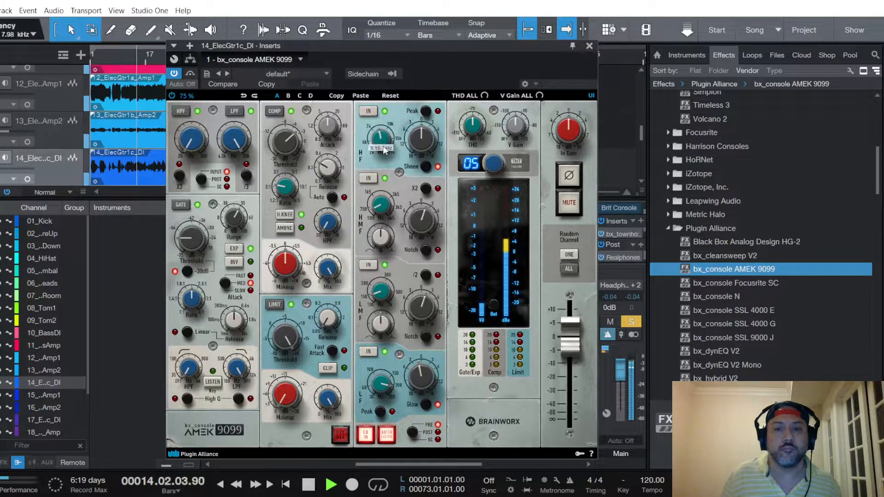
pyautogui.moveTo(421, 144); pyautogui.dragTo(420, 150)
pyautogui.click(589, 46)
# Add a Bus 1 send to 14_ElecGtr1c_DI, route its output to Bus 1, and set its fader to -12.5 dB
pyautogui.moveTo(461, 381); pyautogui.dragTo(461, 390)
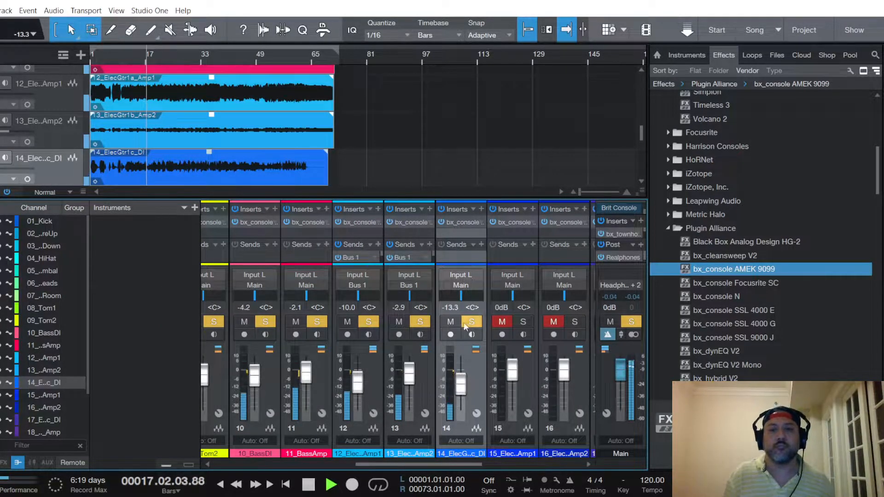
pyautogui.click(481, 244)
pyautogui.click(495, 277)
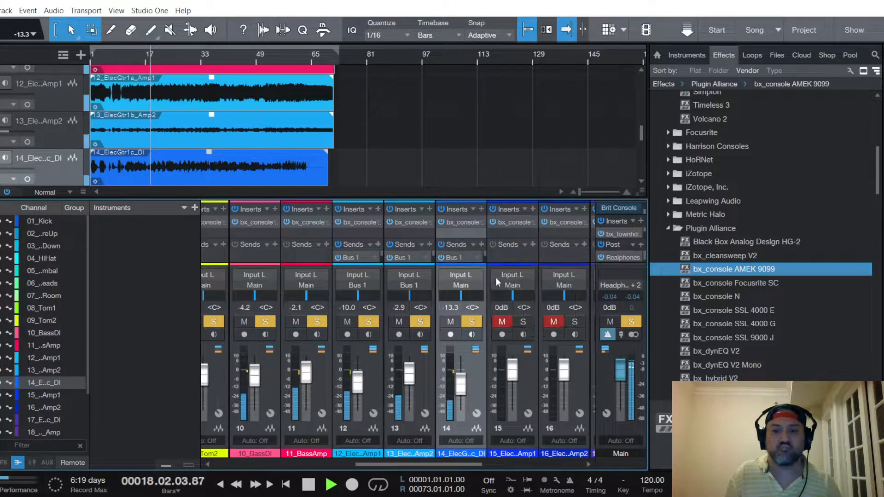
pyautogui.click(471, 286)
pyautogui.click(471, 313)
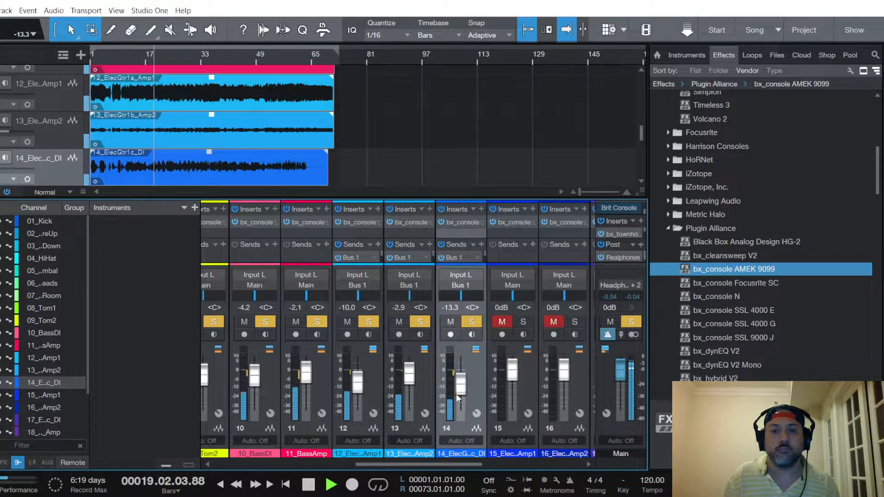
pyautogui.moveTo(461, 391); pyautogui.dragTo(463, 386)
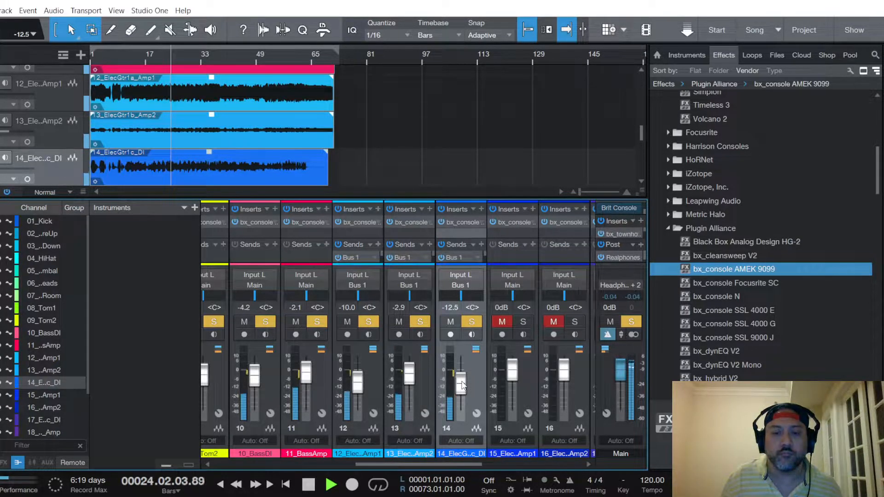
# Unmute and solo 15_ElecGtr2a_Amp1 and compress it in its AMEK 9099 with a 2.2:1 ratio and a -3.6 dB threshold
pyautogui.scroll(-3, 57, 157)
pyautogui.click(64, 157)
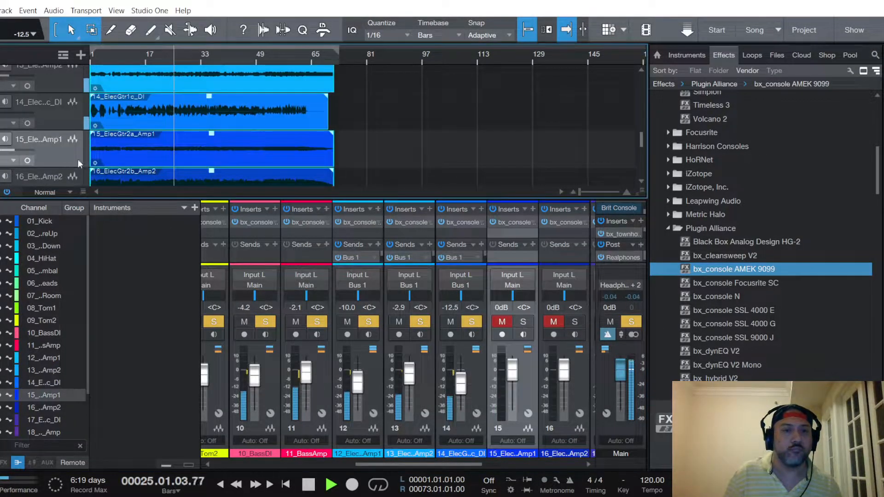
pyautogui.click(501, 322)
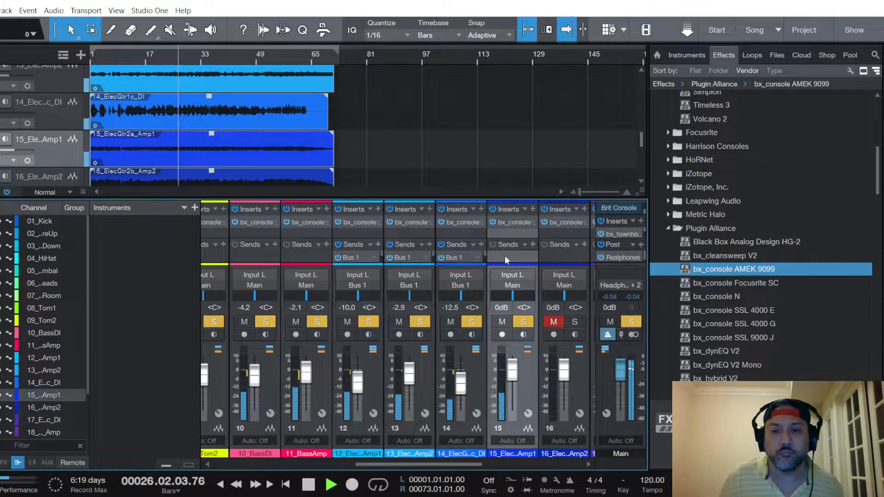
pyautogui.click(513, 221)
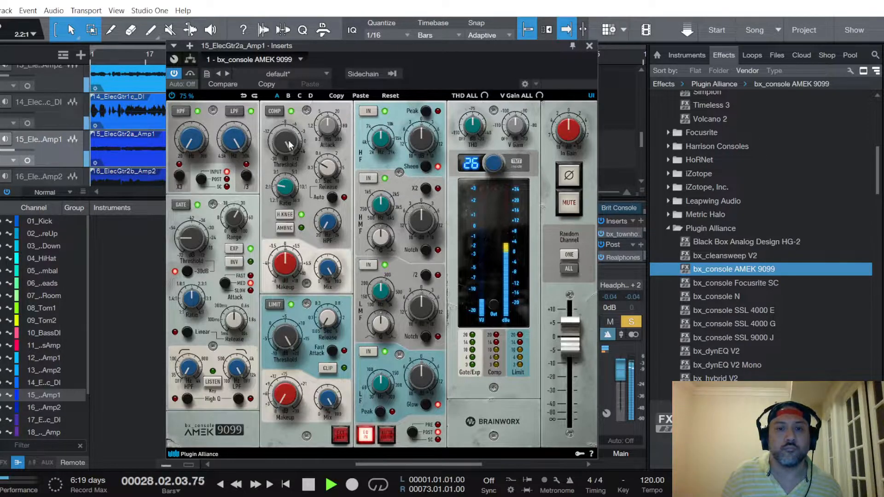
pyautogui.moveTo(286, 146)
pyautogui.scroll(-2, 286, 146)
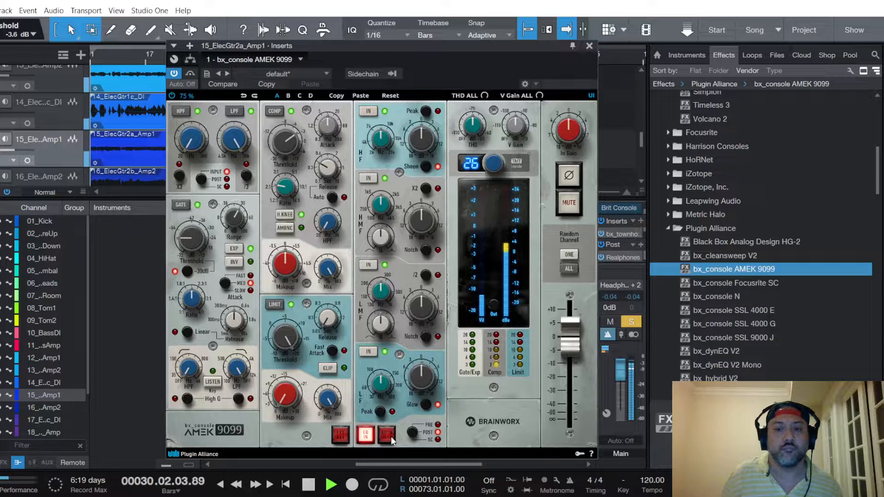
# Place 15_ElecGtr2a_Amp1's EQ before the dynamics with Auto Listen, adjust the LF, LMF and HMF bands, and boost HF by 1.5 dB at 7.84 kHz
pyautogui.moveTo(385, 383); pyautogui.dragTo(385, 358)
pyautogui.scroll(-2, 424, 382)
pyautogui.moveTo(387, 293); pyautogui.dragTo(423, 303)
pyautogui.moveTo(379, 202); pyautogui.dragTo(423, 225)
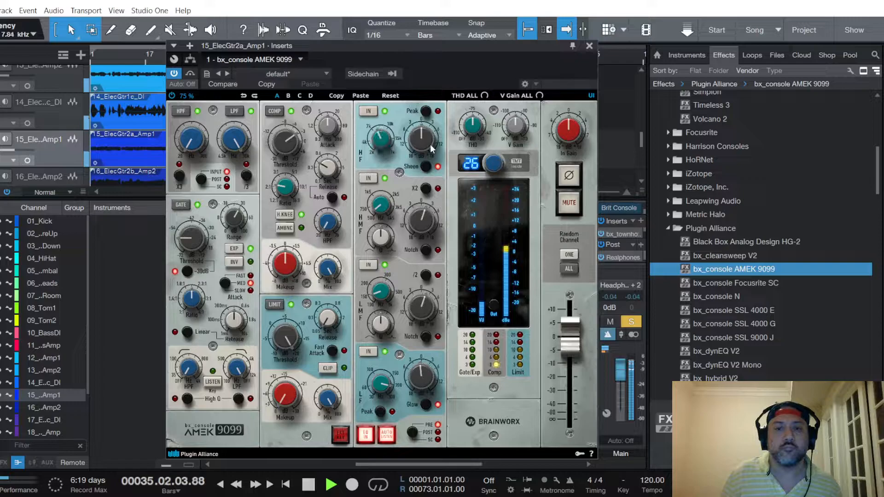
pyautogui.moveTo(429, 149); pyautogui.dragTo(429, 146)
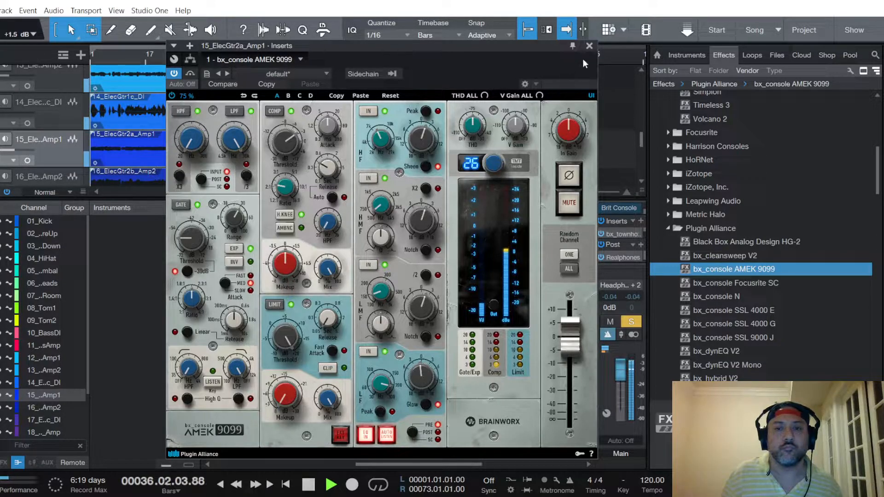
pyautogui.click(589, 46)
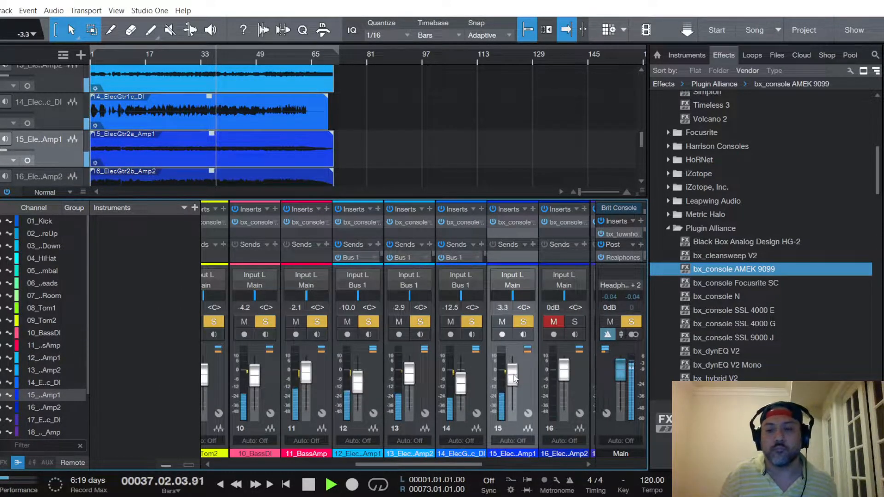
# Add a Bus 1 send to 15_ElecGtr2a_Amp1, route its output to Bus 1, and set its fader to -5.8 dB
pyautogui.scroll(-4, 515, 379)
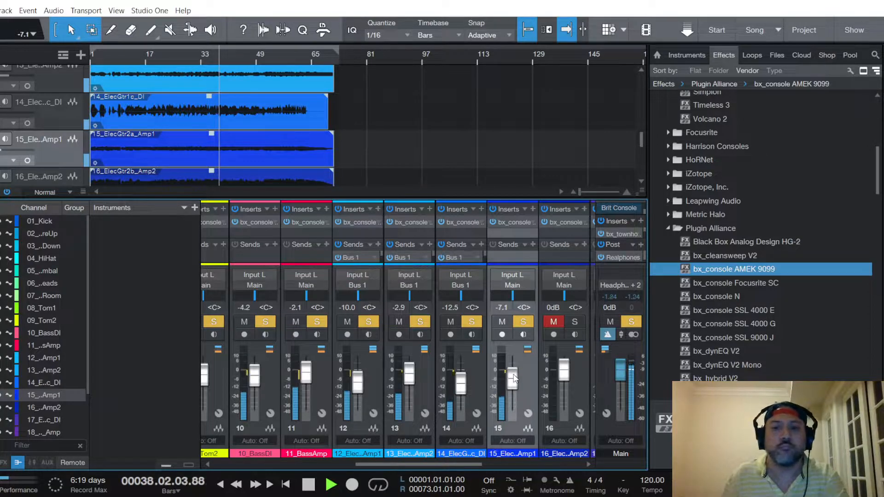
pyautogui.scroll(1, 514, 375)
pyautogui.click(533, 245)
pyautogui.click(559, 271)
pyautogui.click(519, 286)
pyautogui.click(525, 311)
pyautogui.scroll(-1, 515, 382)
pyautogui.scroll(3, 514, 382)
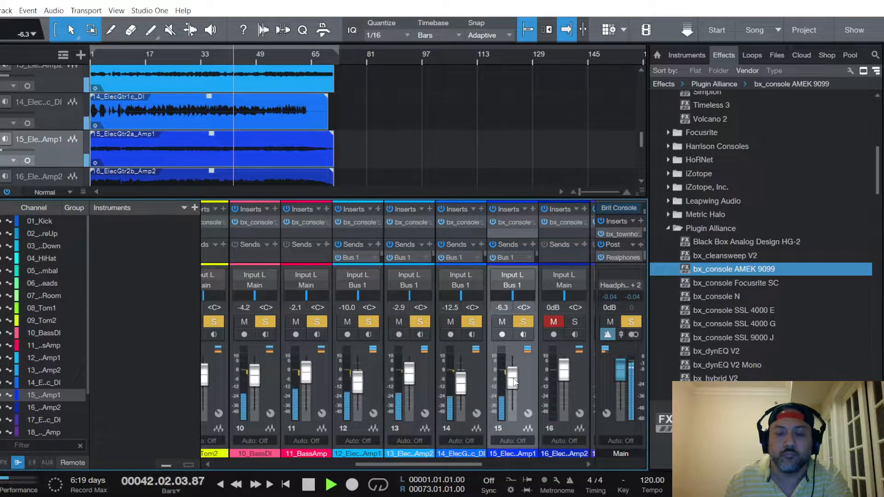
pyautogui.scroll(2, 515, 382)
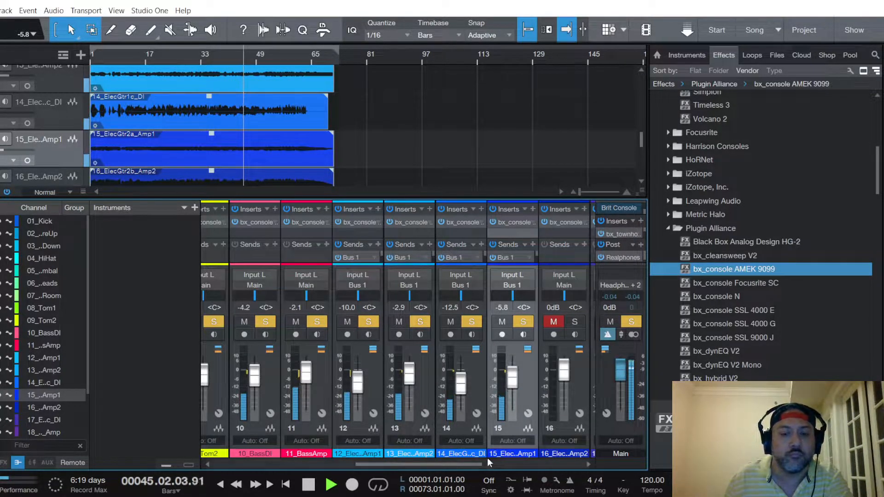
# Unmute and solo 16_ElecGtr2b_Amp2 and lower its fader to -6.7 dB
pyautogui.moveTo(474, 462); pyautogui.dragTo(508, 453)
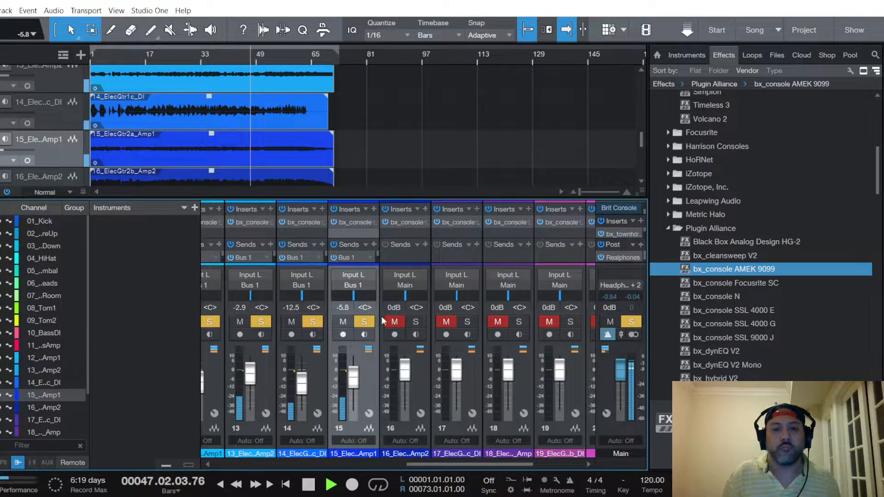
pyautogui.click(407, 254)
pyautogui.click(416, 322)
pyautogui.moveTo(411, 361); pyautogui.dragTo(407, 382)
# Compress 16_ElecGtr2b_Amp2 in its AMEK 9099 with a lowered ratio and a +2.4 dB threshold
pyautogui.click(403, 223)
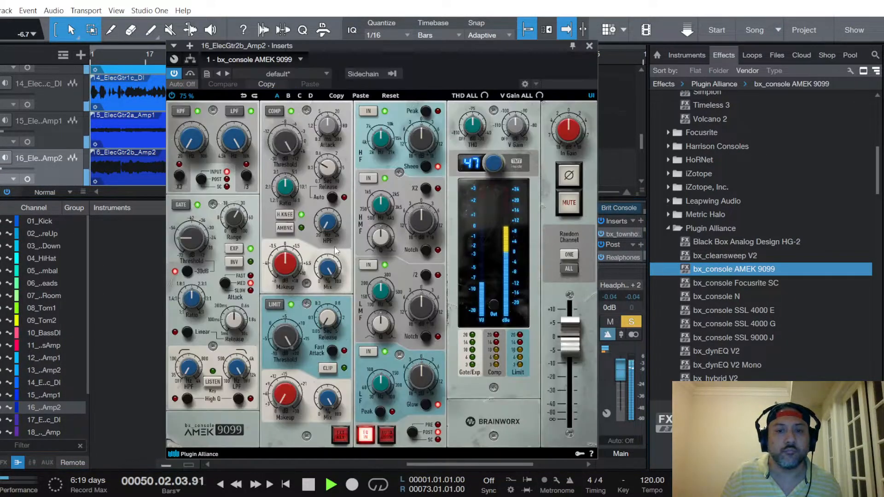
pyautogui.scroll(-3, 287, 188)
pyautogui.scroll(-1, 288, 188)
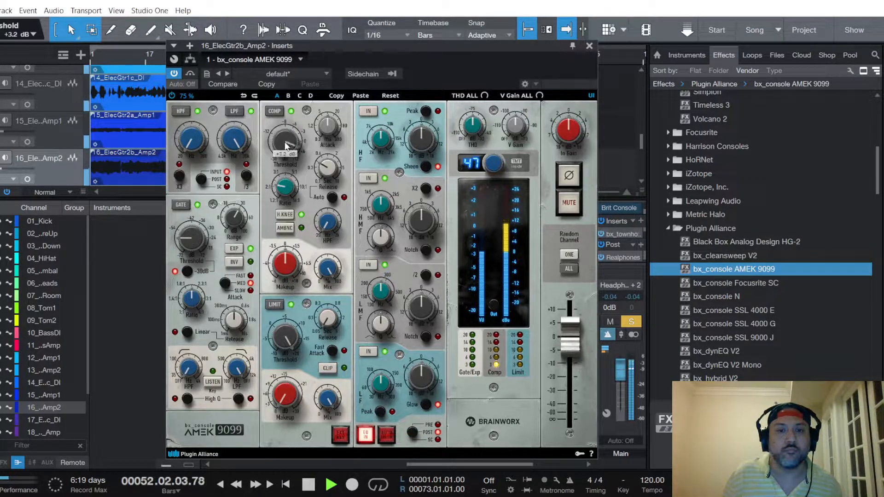
pyautogui.scroll(2, 286, 146)
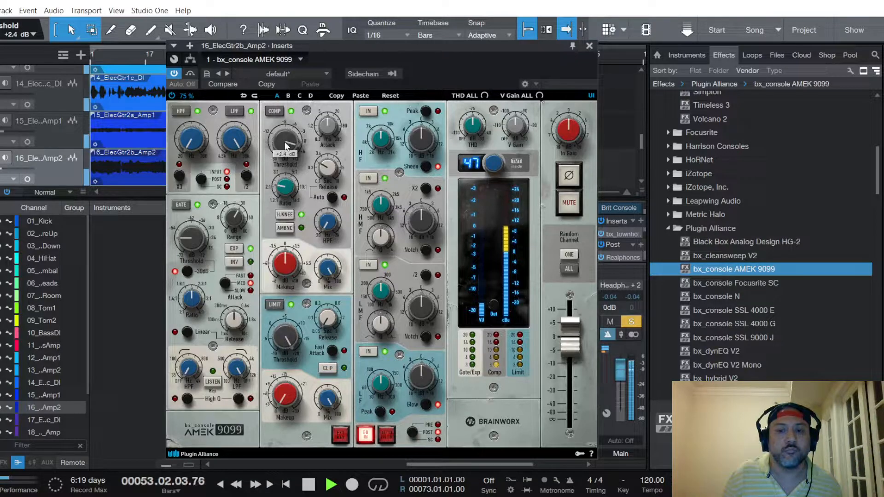
# Place 16_ElecGtr2b_Amp2's EQ before the dynamics with Auto Listen, adjust the LF, LMF and HMF bands, and boost HF by 2.0 dB
pyautogui.click(390, 433)
pyautogui.moveTo(385, 386); pyautogui.dragTo(421, 375)
pyautogui.moveTo(384, 285); pyautogui.dragTo(415, 311)
pyautogui.moveTo(381, 205); pyautogui.dragTo(423, 223)
pyautogui.moveTo(381, 140); pyautogui.dragTo(424, 142)
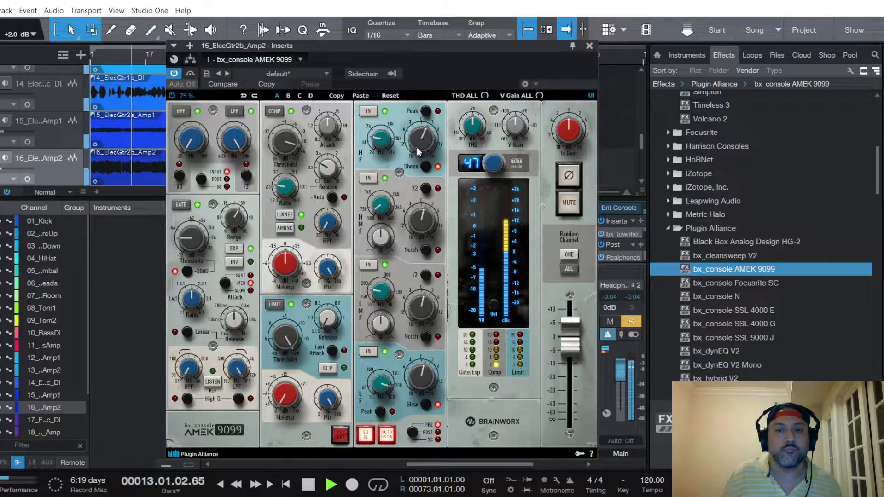
pyautogui.click(589, 45)
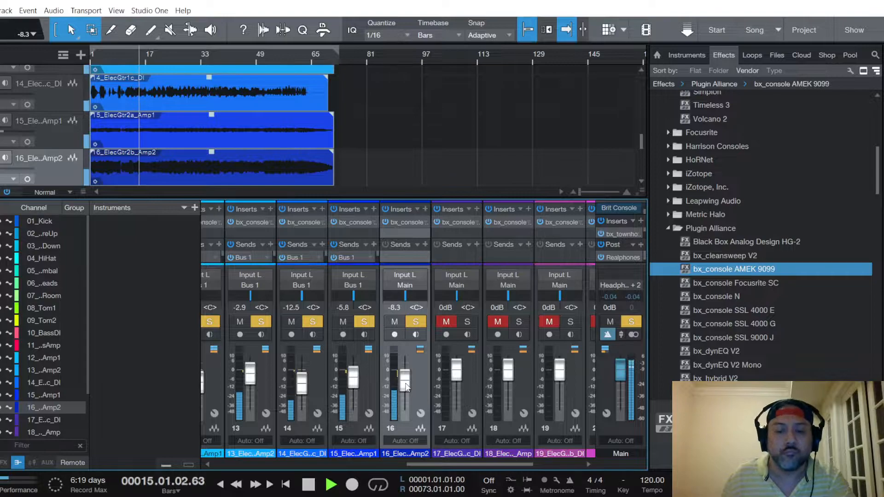
# Add a Bus 1 send to 16_ElecGtr2b_Amp2, route its output to Bus 1, and set its fader to -7.5 dB
pyautogui.scroll(1, 406, 384)
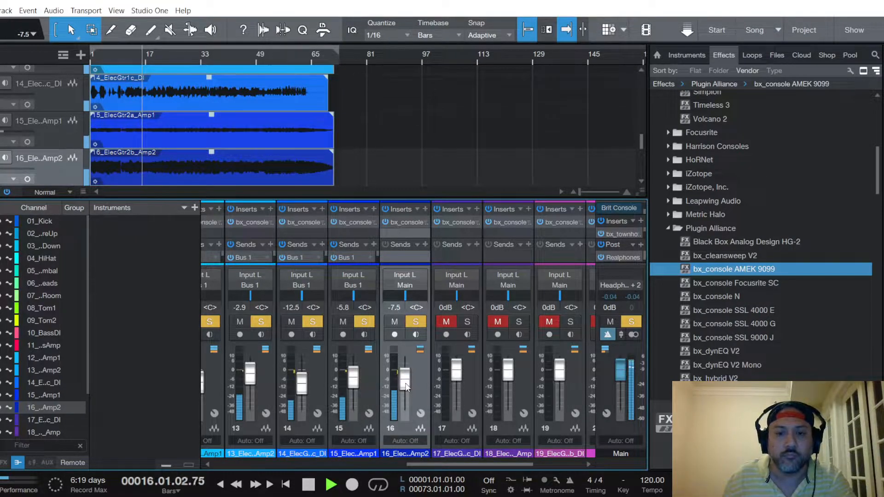
pyautogui.click(425, 245)
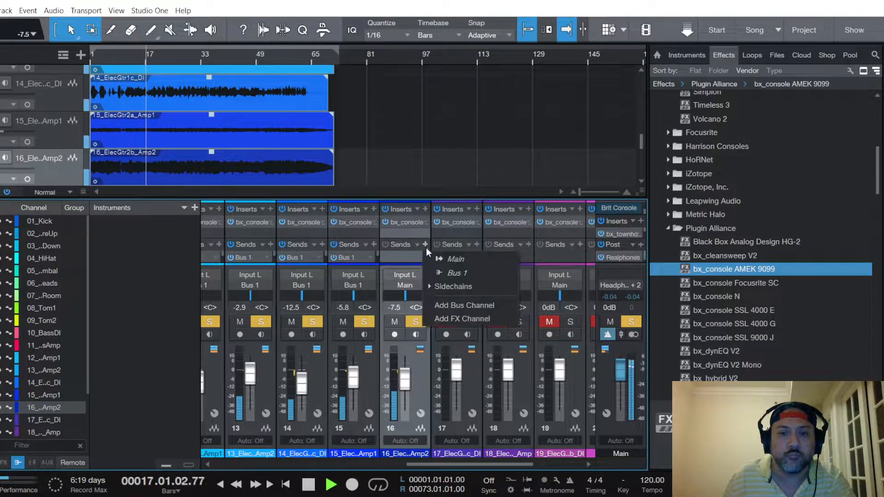
pyautogui.click(438, 274)
pyautogui.click(414, 290)
pyautogui.click(427, 314)
pyautogui.scroll(-2, 406, 384)
pyautogui.scroll(2, 405, 385)
pyautogui.scroll(1, 406, 385)
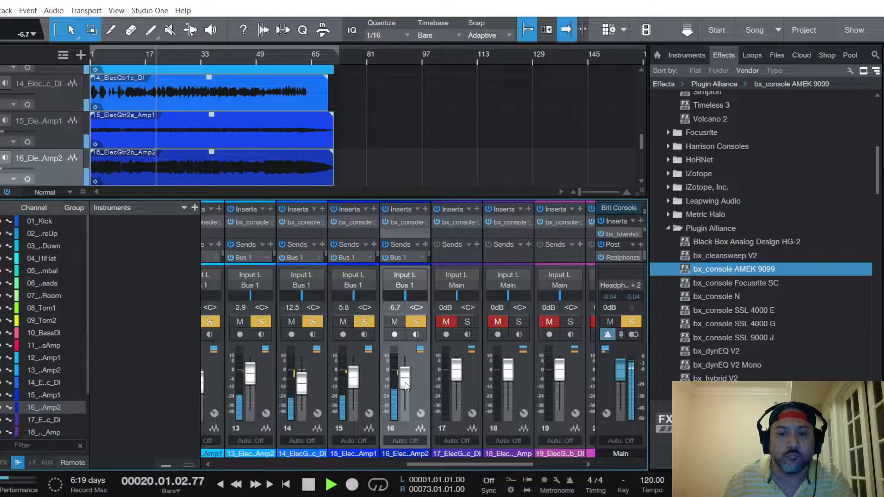
pyautogui.scroll(-1, 405, 385)
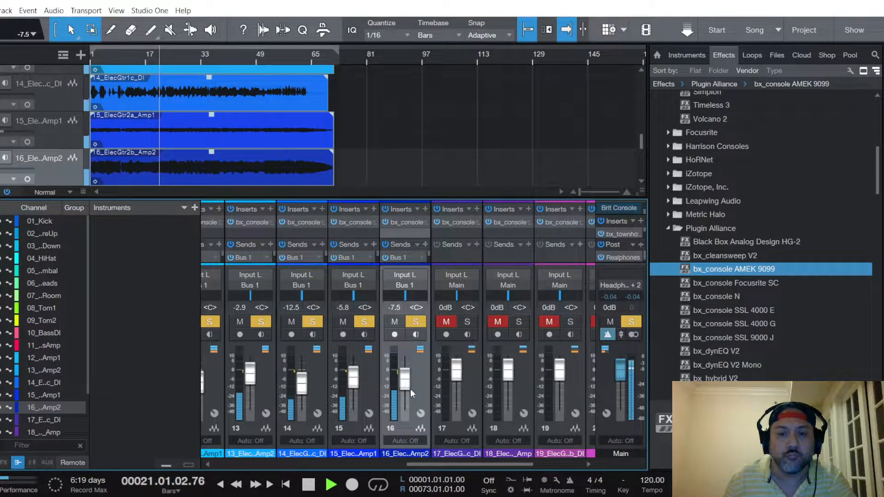
pyautogui.moveTo(459, 465); pyautogui.dragTo(476, 464)
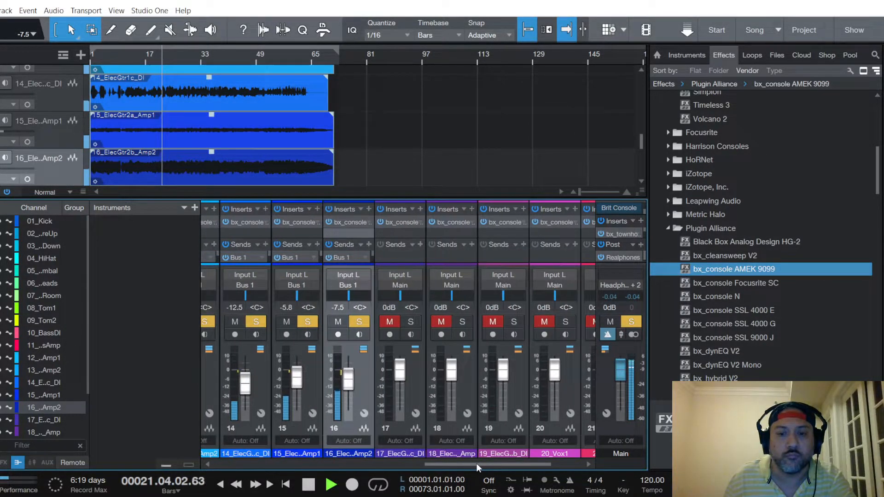
# Unmute and solo 17_ElecGtr2c_DI and lower its fader to -11.7 dB
pyautogui.click(391, 258)
pyautogui.click(406, 324)
pyautogui.moveTo(401, 372); pyautogui.dragTo(401, 378)
pyautogui.scroll(-5, 401, 380)
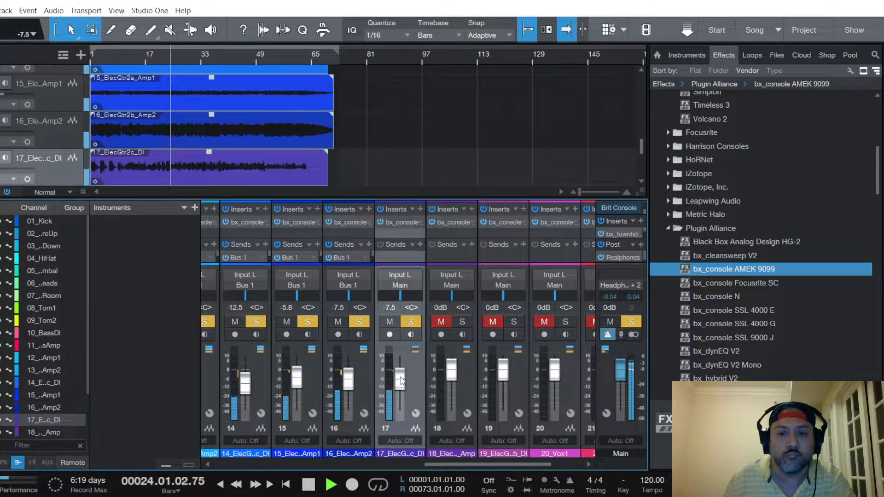
pyautogui.scroll(-1, 400, 380)
pyautogui.scroll(-1, 400, 380)
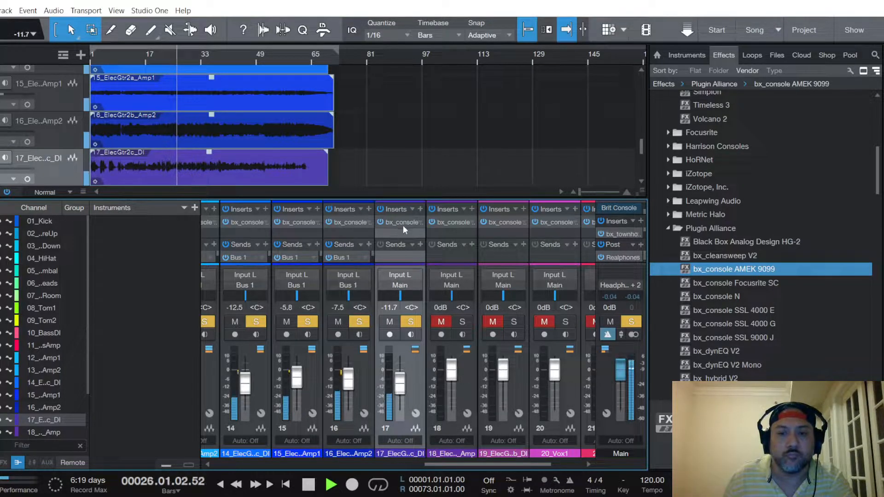
# Compress 17_ElecGtr2c_DI in its AMEK 9099 with a reduced ratio and an adjusted threshold
pyautogui.click(403, 225)
pyautogui.moveTo(285, 191); pyautogui.dragTo(289, 189)
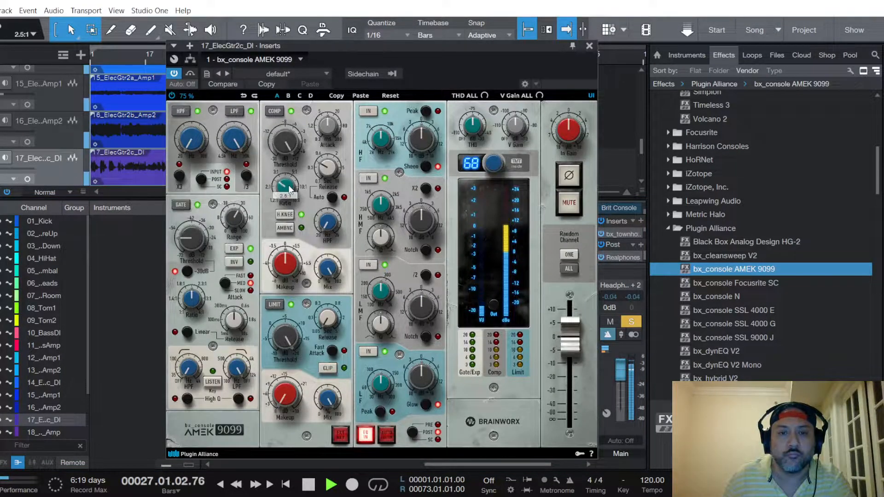
pyautogui.scroll(-1, 284, 146)
# Place 17_ElecGtr2c_DI's EQ before the dynamics with Auto Listen, cut LF by 1.1 dB, adjust LMF and HMF, and boost HF by 1.5 dB
pyautogui.scroll(-1, 284, 146)
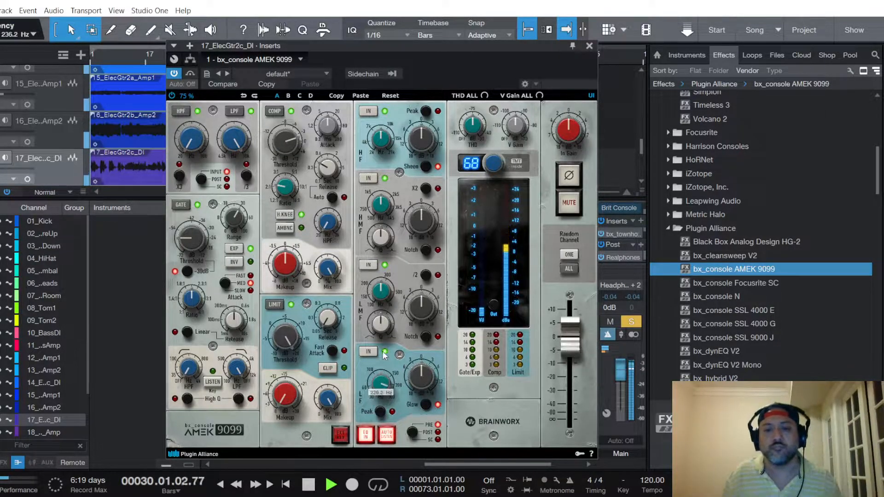
pyautogui.scroll(-1, 423, 380)
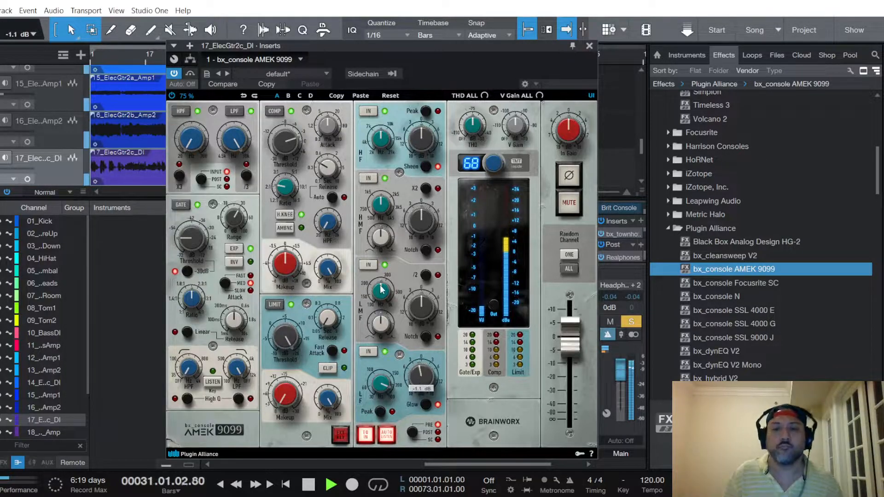
pyautogui.moveTo(380, 288); pyautogui.dragTo(384, 309)
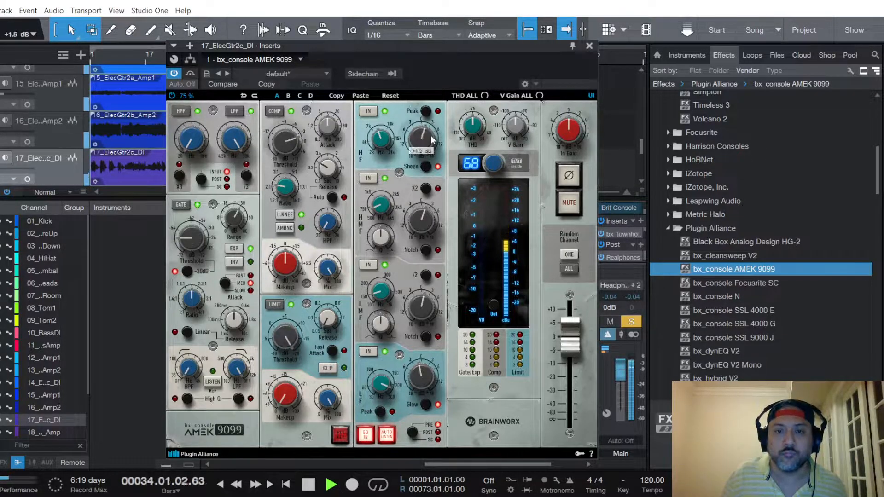
pyautogui.click(590, 46)
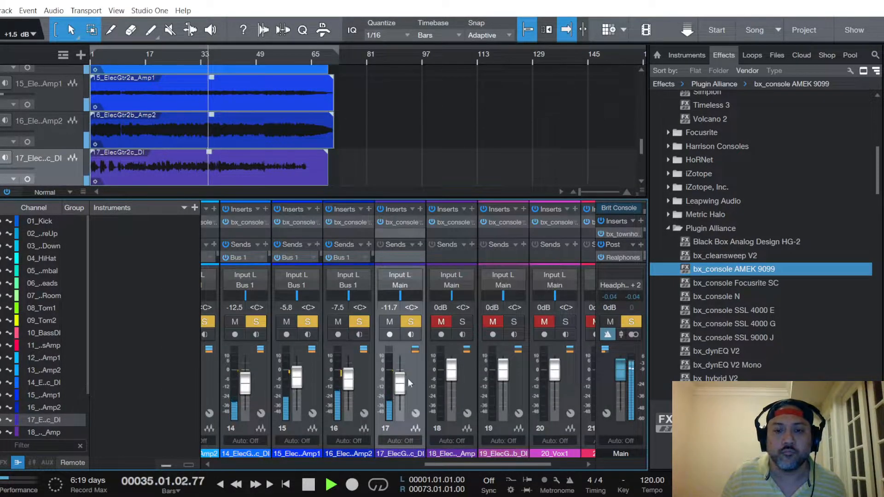
# Add a Bus 1 send to 17_ElecGtr2c_DI, route its output to Bus 1, and set its fader to -16.7 dB
pyautogui.moveTo(400, 387); pyautogui.dragTo(400, 393)
pyautogui.click(421, 245)
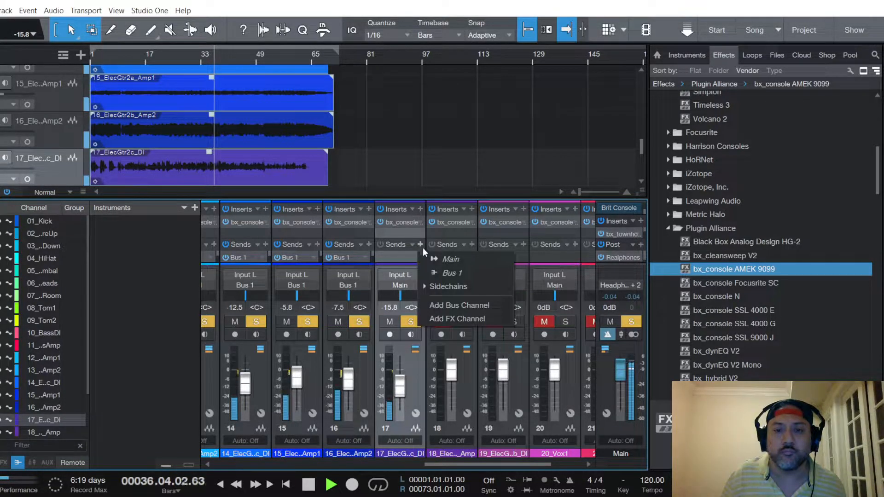
pyautogui.click(440, 273)
pyautogui.click(407, 285)
pyautogui.click(425, 313)
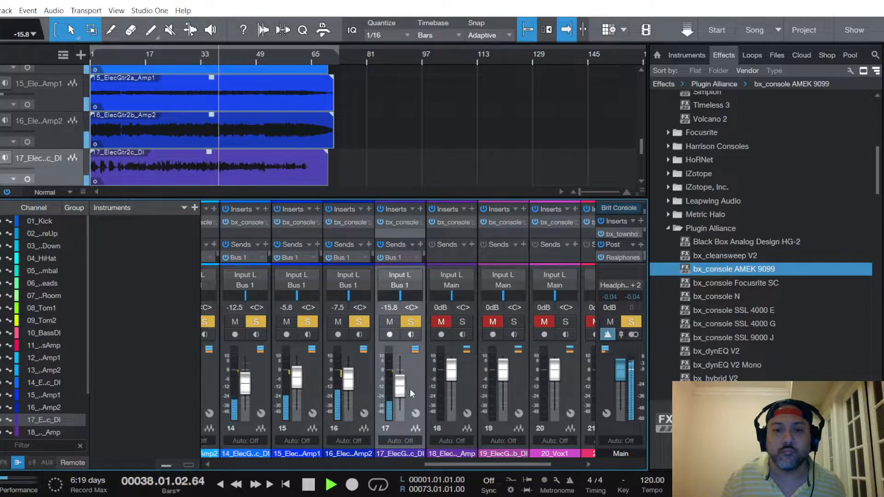
pyautogui.moveTo(401, 393); pyautogui.dragTo(402, 393)
# Unmute and solo 18_ElecGtr3a_Amp and lower its fader to -8.8 dB
pyautogui.click(0, 11)
pyautogui.click(37, 138)
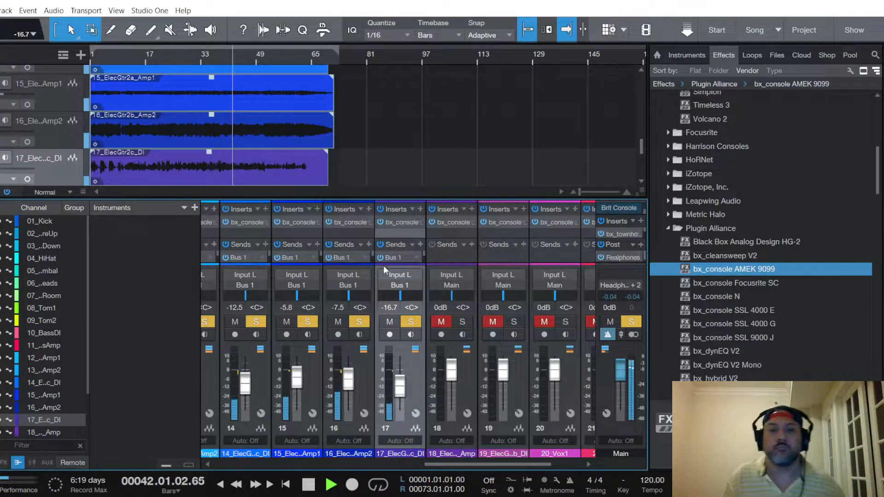
pyautogui.click(452, 253)
pyautogui.scroll(-3, 58, 156)
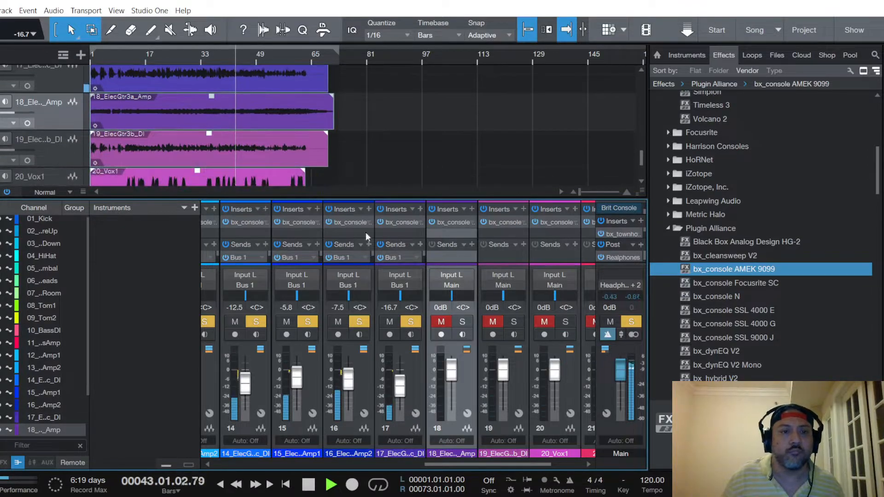
pyautogui.click(441, 322)
pyautogui.moveTo(451, 368); pyautogui.dragTo(454, 384)
# Compress 18_ElecGtr3a_Amp in its AMEK 9099 with a 2.2:1 ratio and an adjusted threshold
pyautogui.click(450, 224)
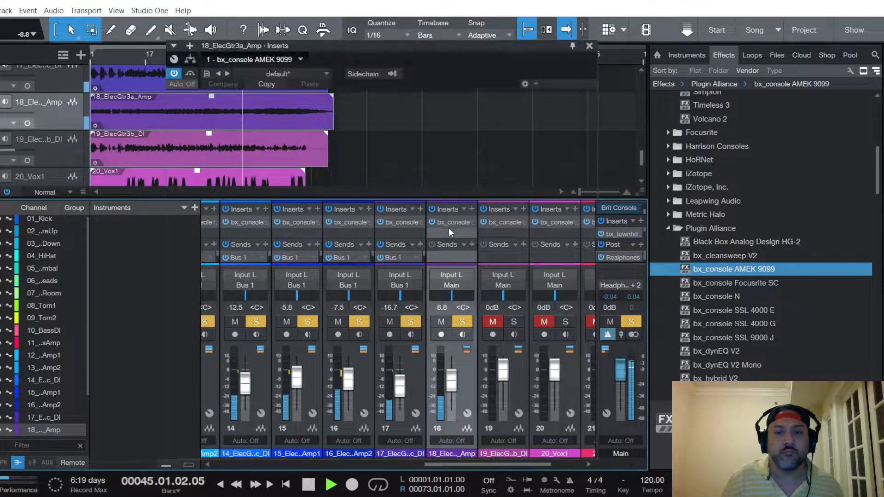
pyautogui.moveTo(288, 186); pyautogui.dragTo(288, 188)
pyautogui.scroll(-3, 290, 189)
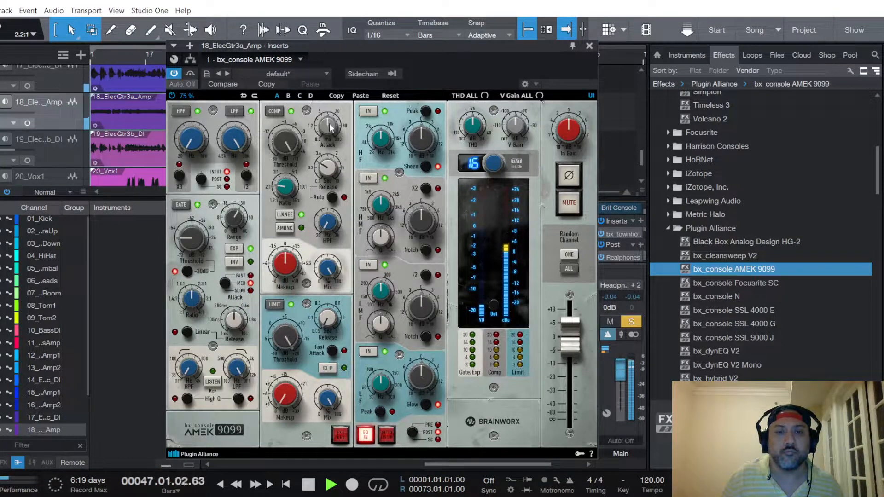
pyautogui.scroll(-4, 292, 143)
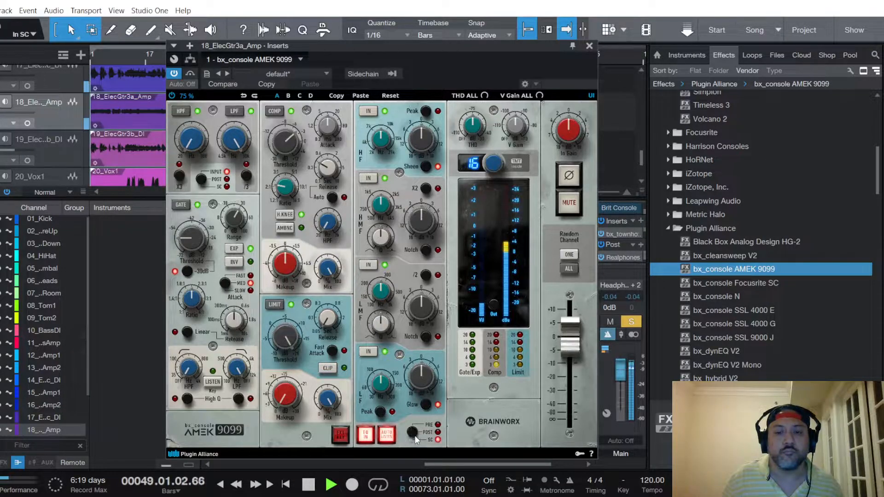
# Place 18_ElecGtr3a_Amp's EQ before the dynamics with Auto Listen, adjust the LF, LMF and HMF bands, and boost HF by 1.6 dB
pyautogui.scroll(-3, 422, 377)
pyautogui.scroll(-4, 389, 290)
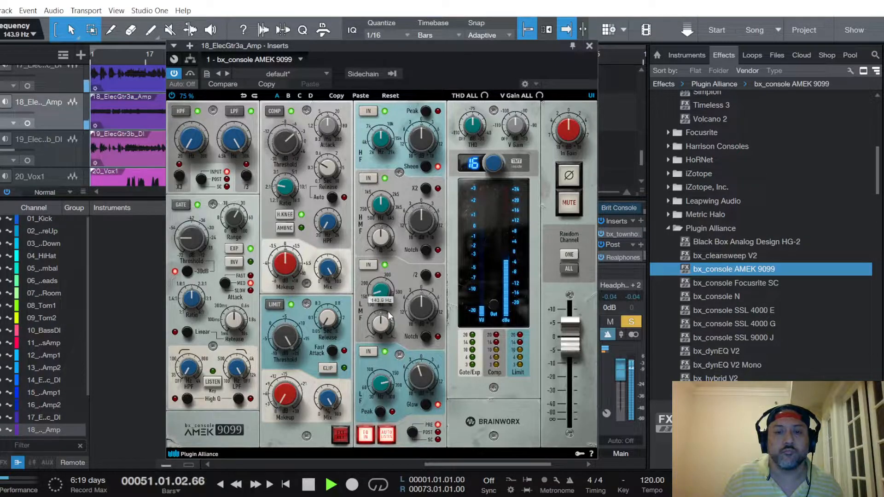
pyautogui.scroll(2, 422, 306)
pyautogui.moveTo(388, 209); pyautogui.dragTo(421, 217)
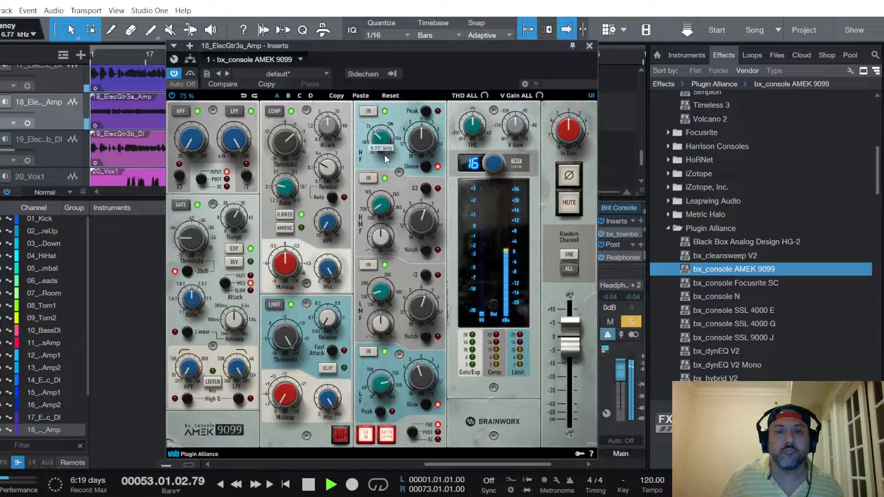
pyautogui.scroll(1, 427, 143)
pyautogui.click(589, 46)
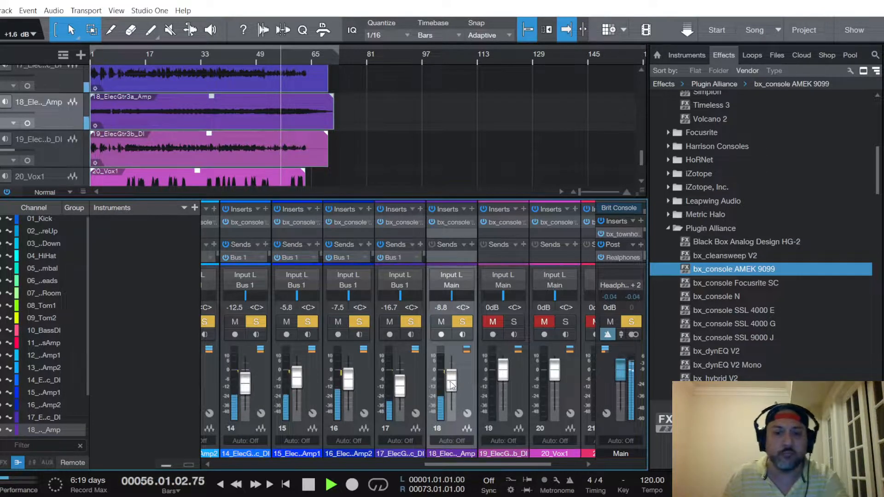
# Set 18_ElecGtr3a_Amp's fader to -9.6 dB, add a Bus 1 send, and route its output to Bus 1
pyautogui.moveTo(451, 379); pyautogui.dragTo(452, 382)
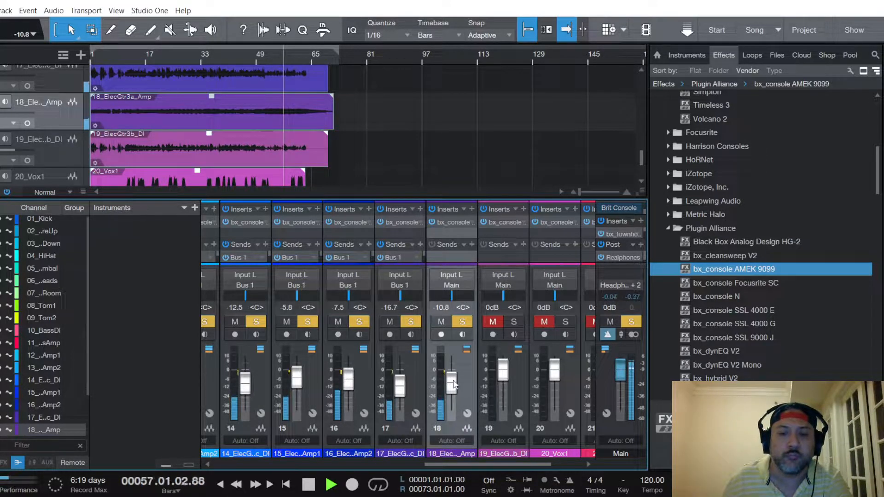
pyautogui.scroll(-2, 66, 154)
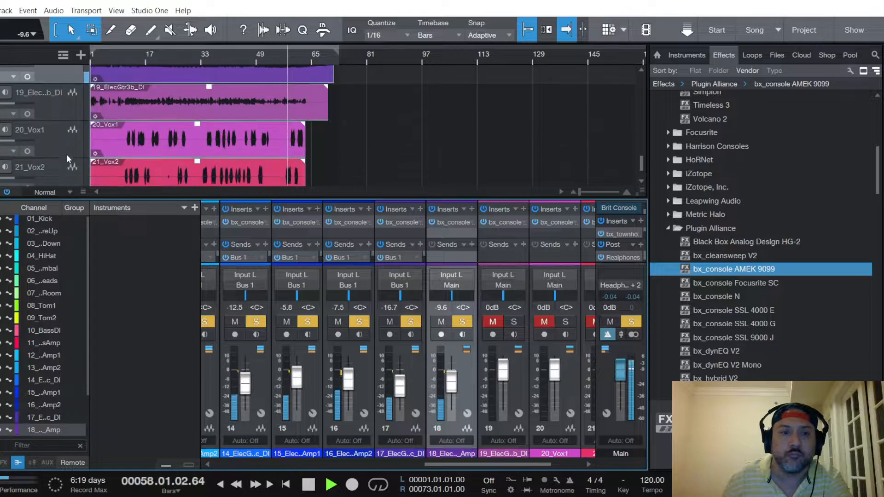
pyautogui.click(67, 107)
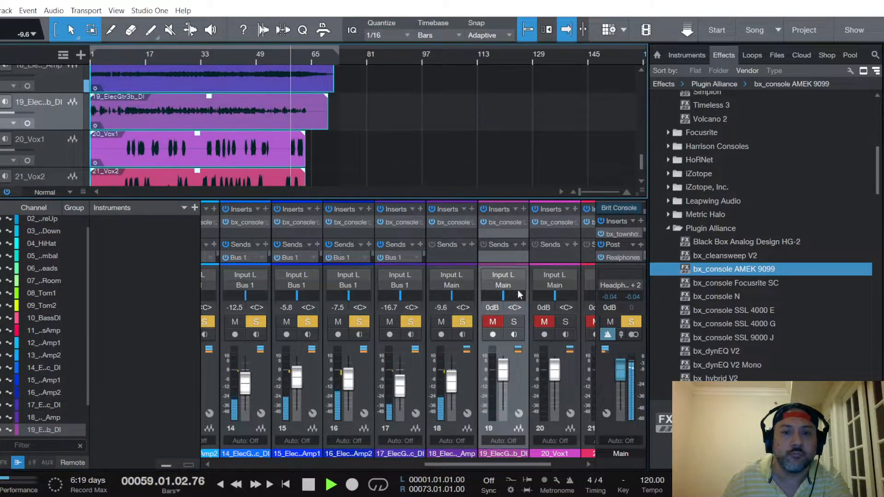
pyautogui.click(471, 245)
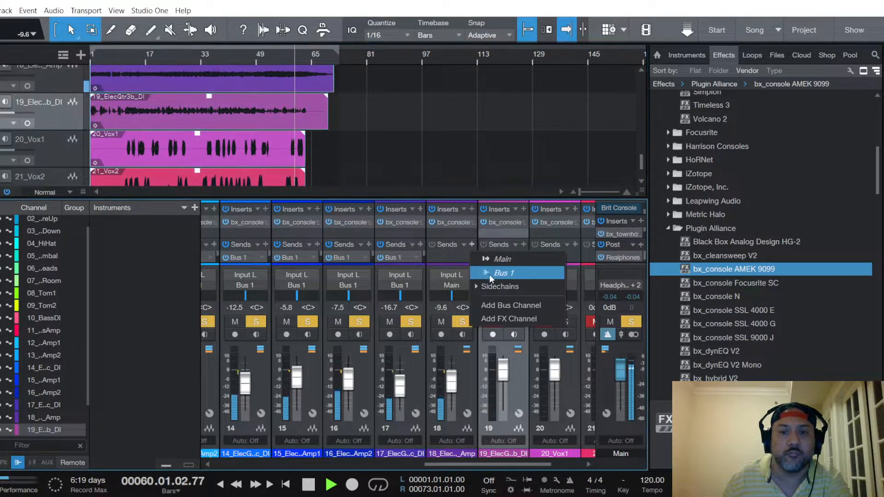
pyautogui.click(488, 275)
pyautogui.click(461, 286)
pyautogui.click(474, 310)
pyautogui.moveTo(451, 381); pyautogui.dragTo(454, 385)
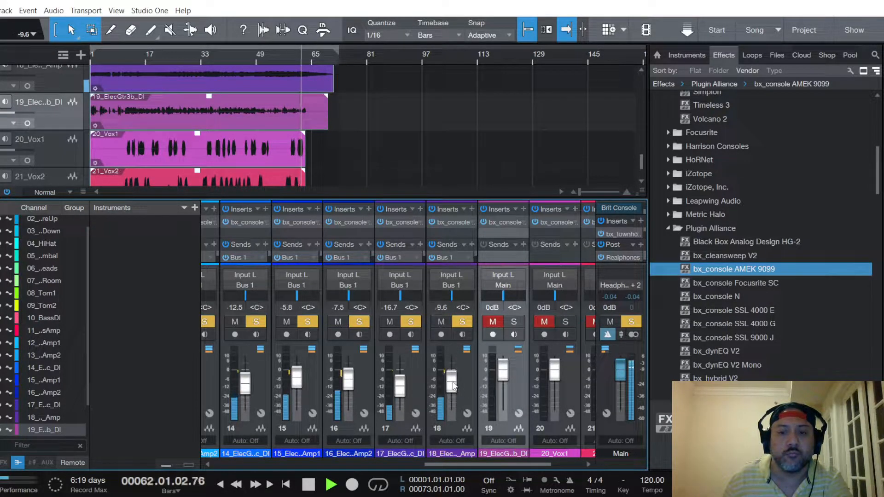
# Unmute and solo 19_ElecGtr3b_DI and lower its fader to -7.9 dB
pyautogui.click(493, 322)
pyautogui.click(513, 321)
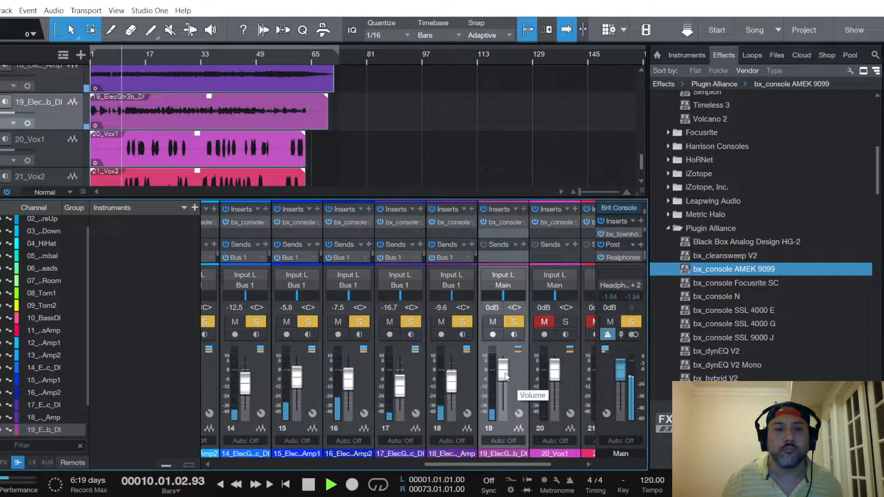
pyautogui.scroll(-3, 505, 376)
pyautogui.scroll(-1, 505, 376)
pyautogui.scroll(-3, 505, 376)
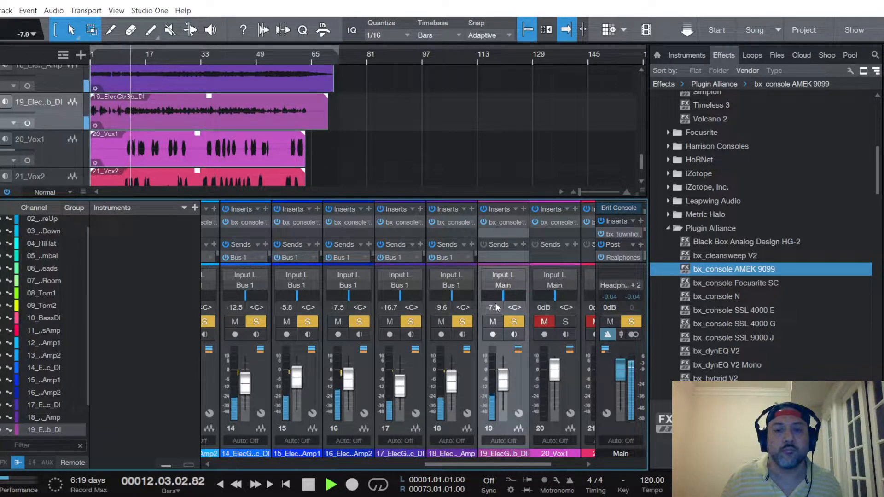
# Compress 19_ElecGtr3b_DI in its AMEK 9099 with a 2.1:1 ratio and a -2.4 dB threshold
pyautogui.click(508, 223)
pyautogui.scroll(-5, 292, 188)
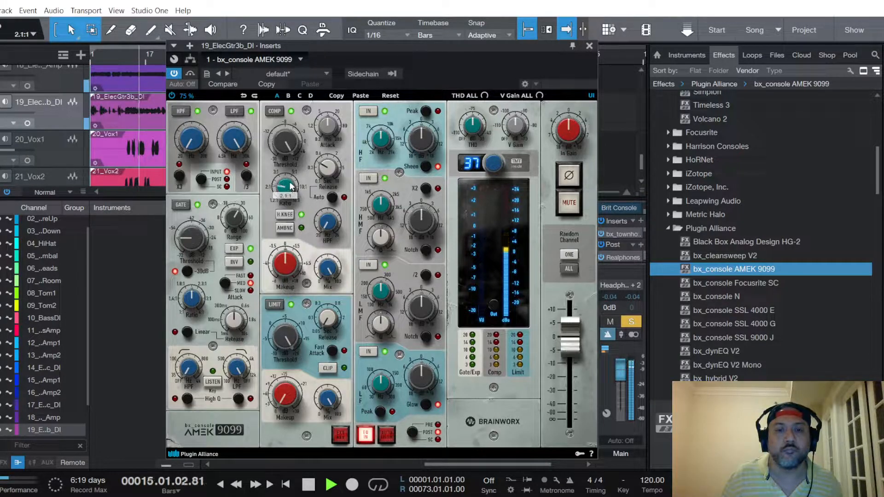
pyautogui.scroll(-4, 291, 144)
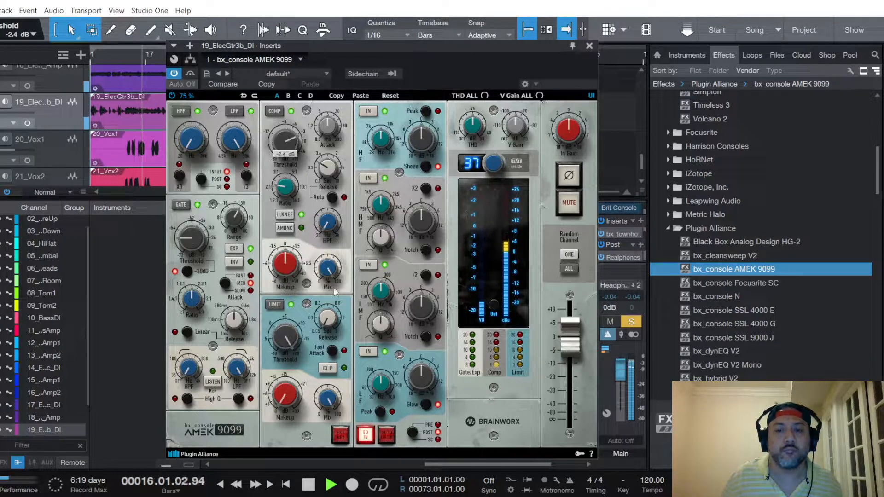
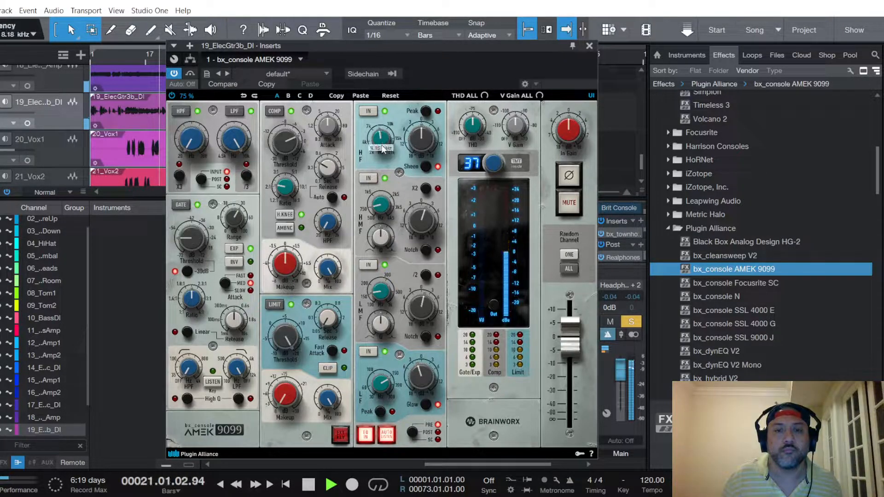
# Place 19_ElecGtr3b_DI's EQ before the dynamics with Auto Listen, adjust the LF, LMF and HMF bands, and boost HF by 3.1 dB
pyautogui.scroll(3, 423, 145)
pyautogui.scroll(-1, 423, 144)
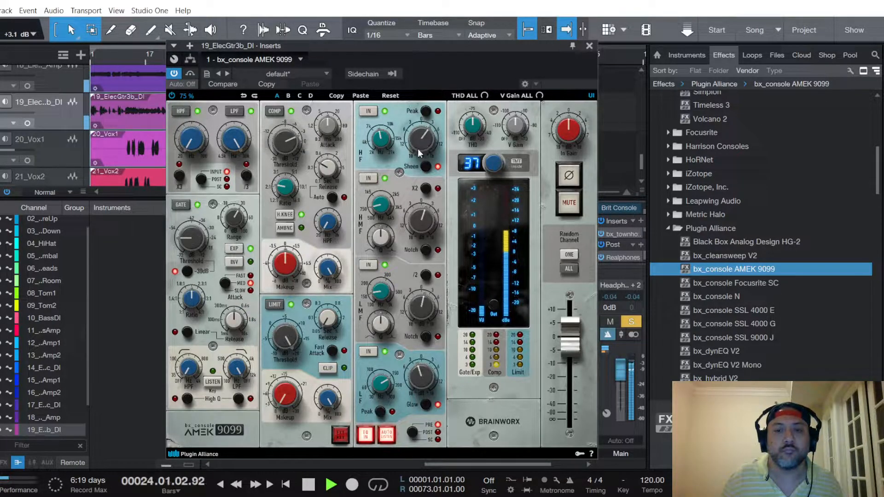
pyautogui.click(589, 45)
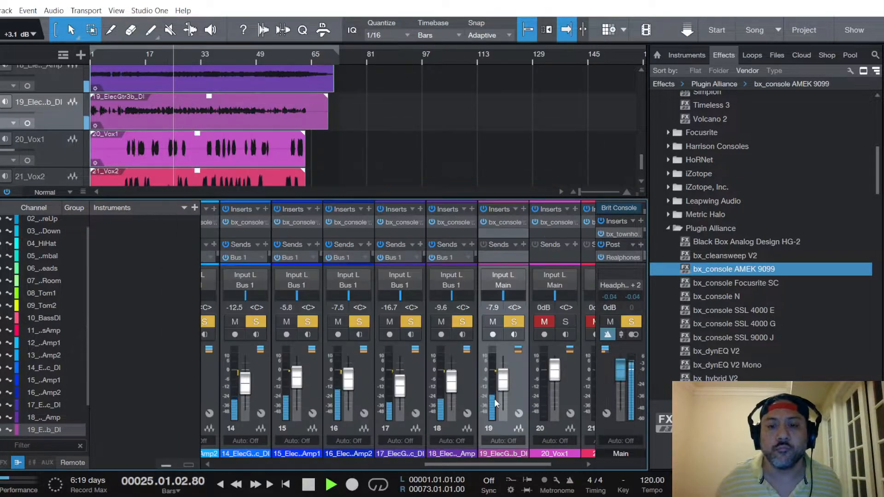
# Add a Bus 1 send to 19_ElecGtr3b_DI, route its output to Bus 1, and set its fader to -15.0 dB
pyautogui.scroll(-4, 503, 377)
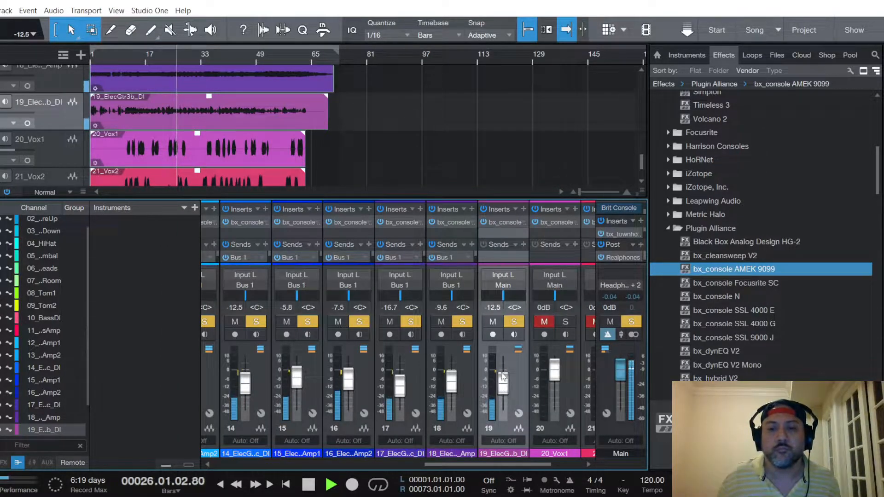
pyautogui.click(524, 244)
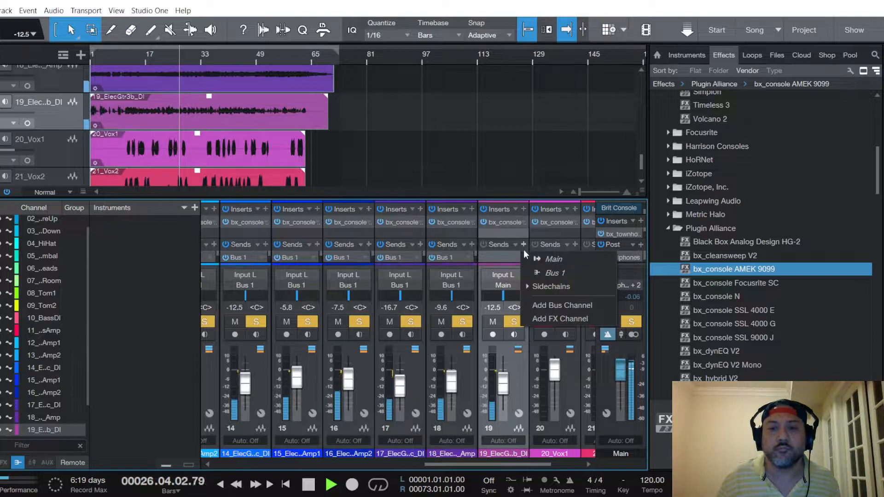
pyautogui.click(543, 275)
pyautogui.click(521, 276)
pyautogui.click(521, 312)
pyautogui.scroll(-1, 503, 391)
pyautogui.scroll(-4, 503, 390)
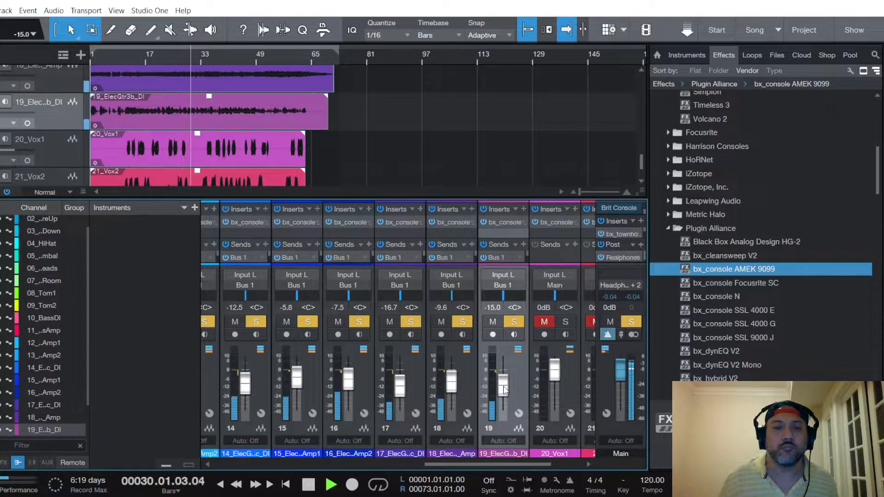
# Select the 12_ElecGtr1a_Amp1 channel and pan it to L56
pyautogui.moveTo(504, 466); pyautogui.dragTo(410, 468)
pyautogui.scroll(3, 49, 142)
pyautogui.scroll(6, 51, 138)
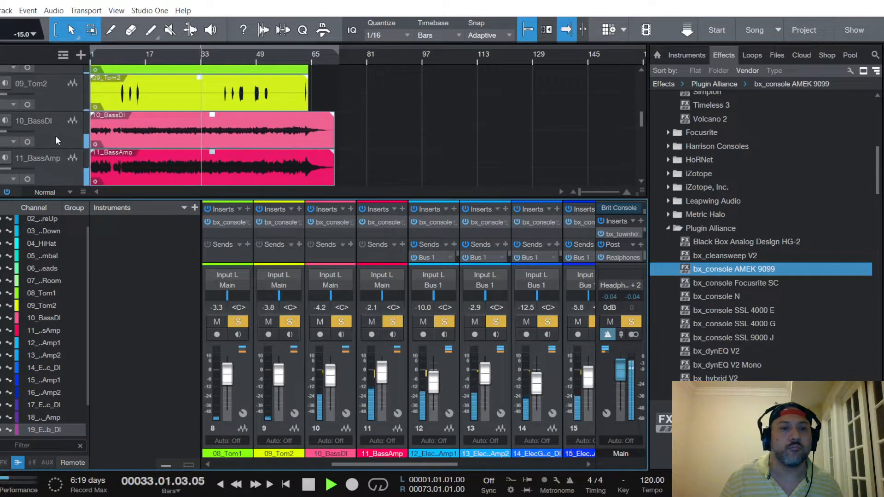
pyautogui.scroll(-3, 54, 136)
pyautogui.click(55, 122)
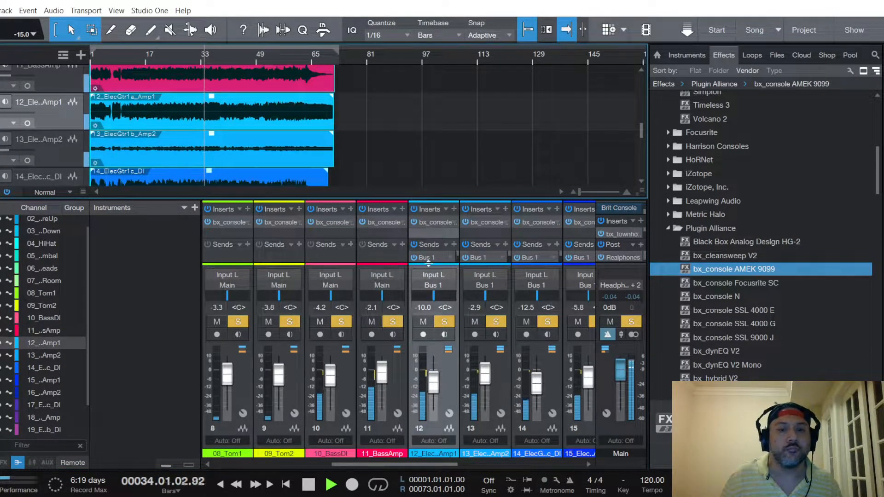
pyautogui.moveTo(432, 298); pyautogui.dragTo(422, 300)
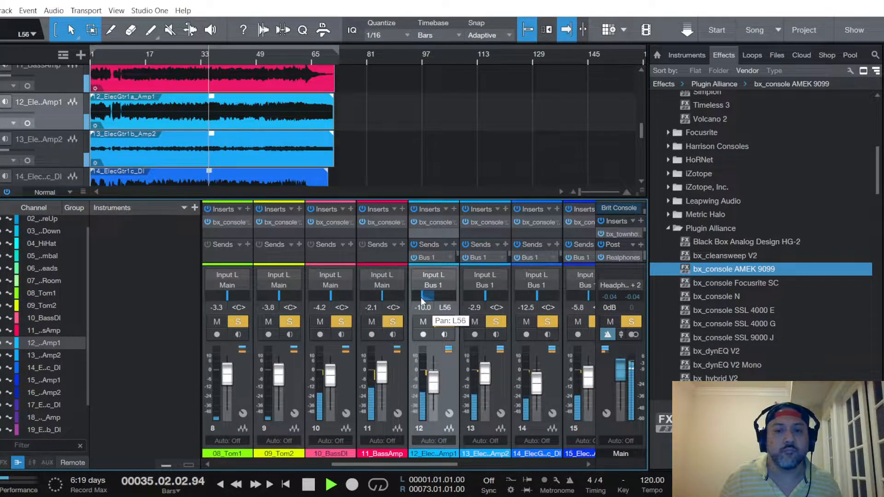
# Select the 14_ElecGtr1c_DI channel and pan it to R57
pyautogui.scroll(-2, 61, 127)
pyautogui.click(62, 137)
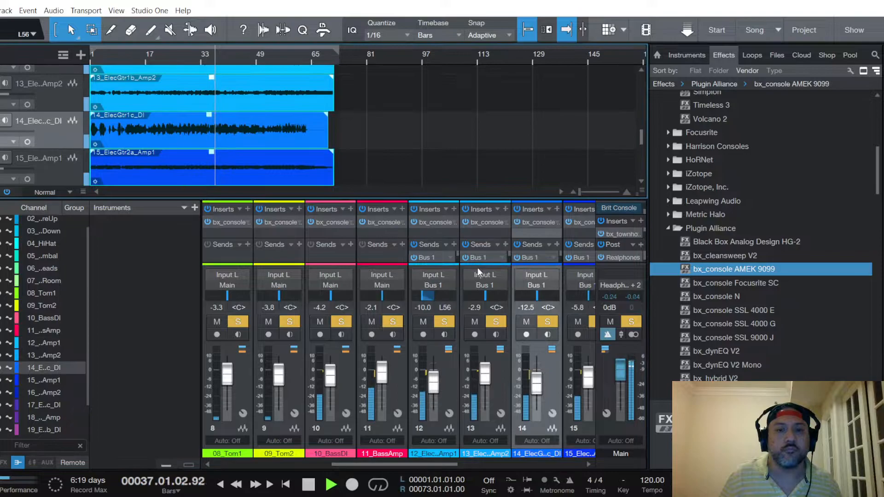
pyautogui.moveTo(535, 298); pyautogui.dragTo(550, 299)
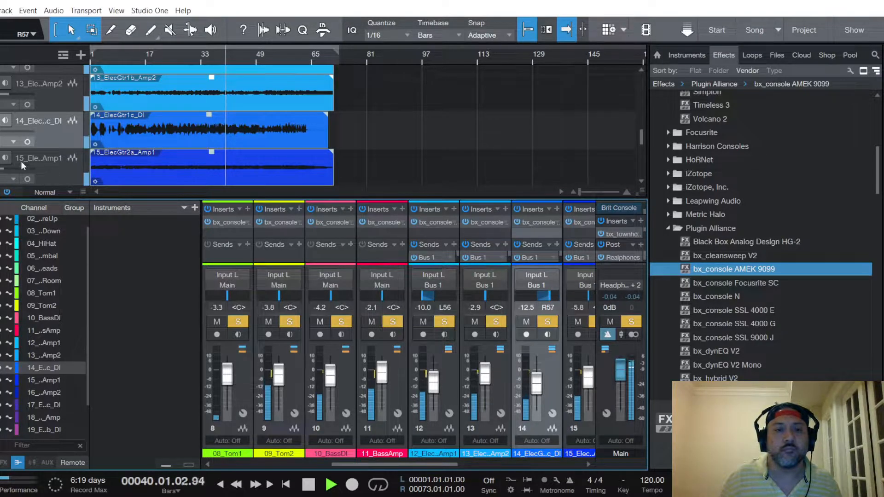
# Pan the 16_ElecGtr2b_Amp2 channel to R21 and the 17_ElecGtr2c_DI channel to L35
pyautogui.scroll(-3, 52, 134)
pyautogui.click(56, 144)
pyautogui.moveTo(547, 293)
pyautogui.mouseDown()
pyautogui.moveTo(577, 301)
pyautogui.moveTo(563, 300)
pyautogui.mouseUp()
pyautogui.scroll(-1, 52, 146)
pyautogui.click(41, 137)
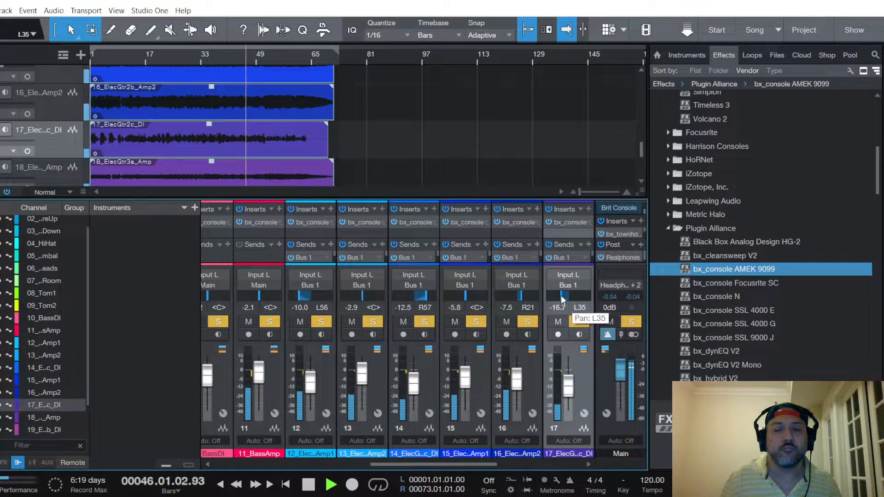
# In Bus 1's AMEK 9099 EQ, set the HF gain to +2.6 dB and the LMF gain to +1.0 dB
pyautogui.scroll(-2, 46, 150)
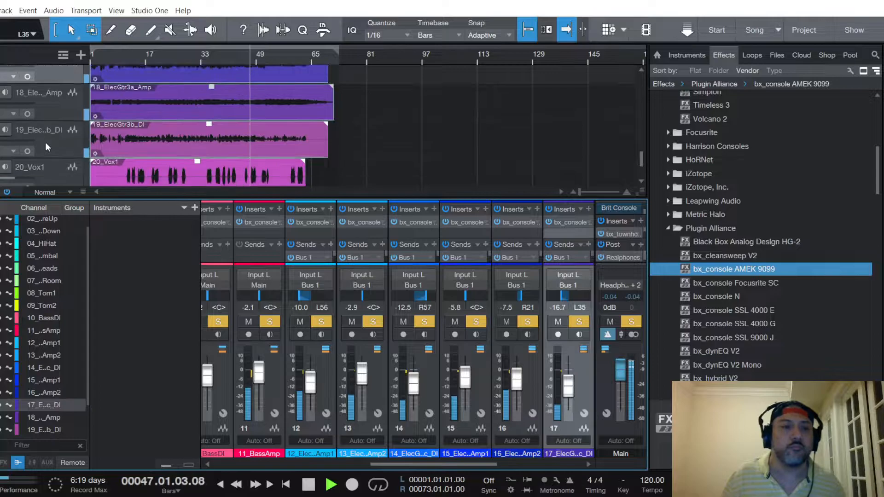
pyautogui.scroll(-1, 45, 142)
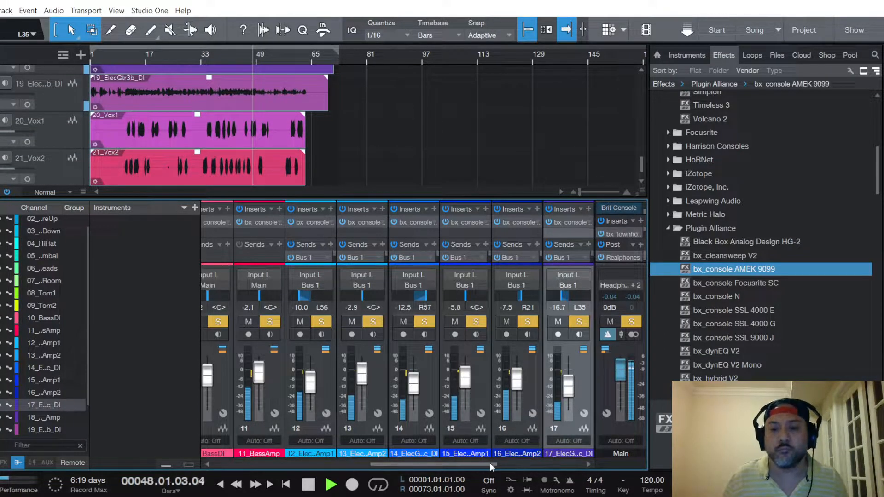
pyautogui.moveTo(490, 463); pyautogui.dragTo(573, 460)
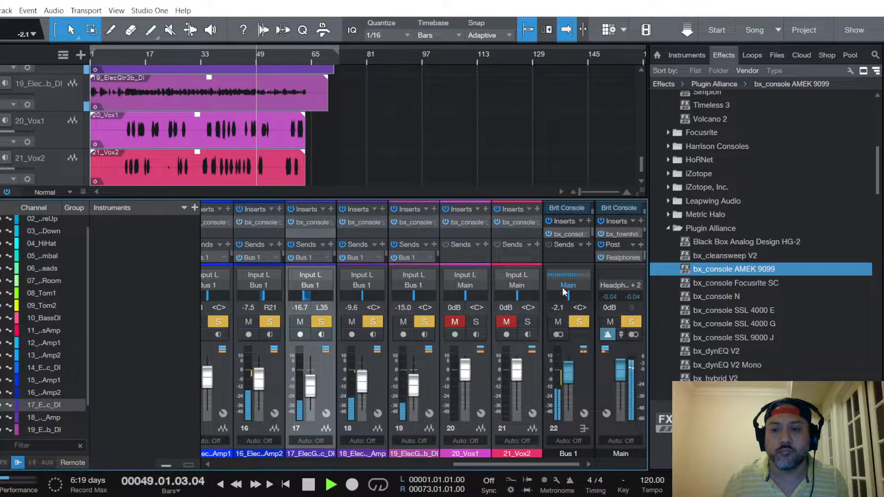
pyautogui.click(569, 234)
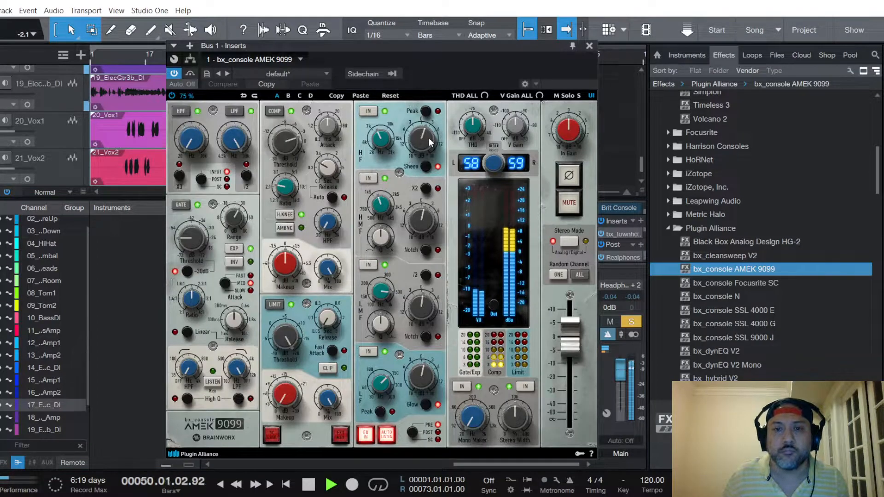
pyautogui.scroll(2, 429, 138)
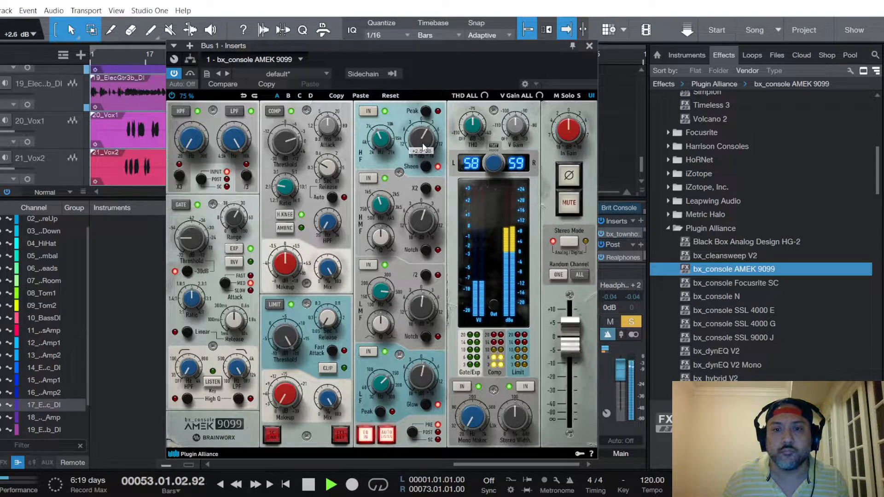
pyautogui.scroll(1, 427, 222)
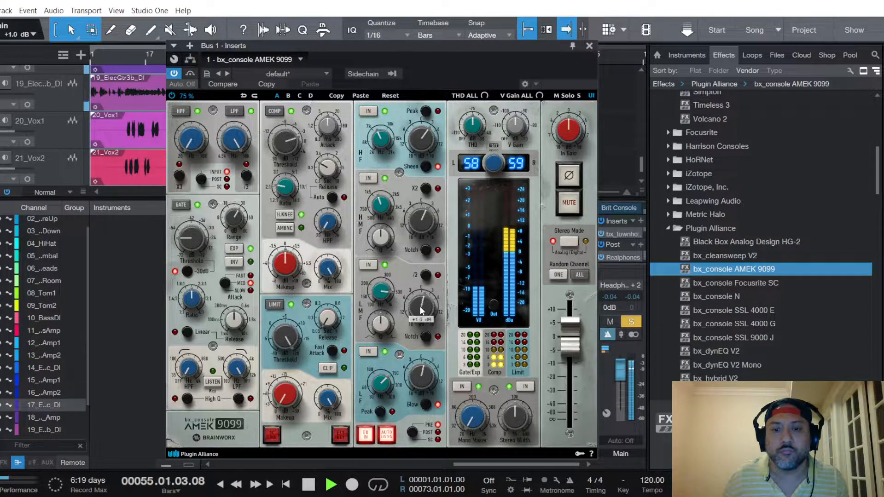
pyautogui.scroll(1, 426, 384)
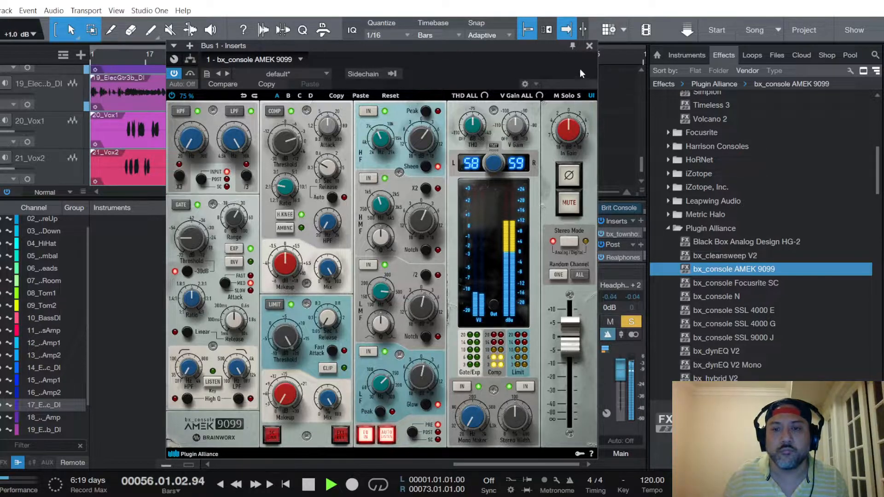
pyautogui.click(589, 45)
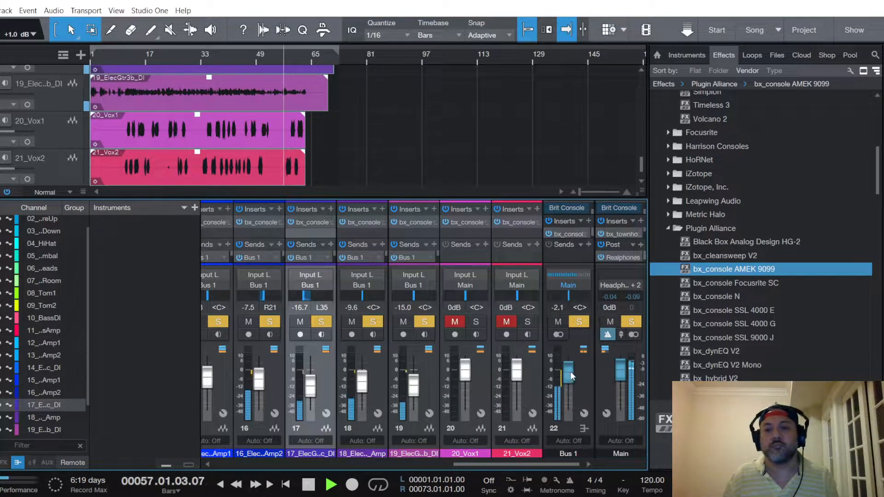
# Balance Bus 1 against the mix during playback, restarting the song from an earlier bar and setting the bus fader to -1.3 dB
pyautogui.scroll(-3, 570, 374)
pyautogui.scroll(5, 568, 370)
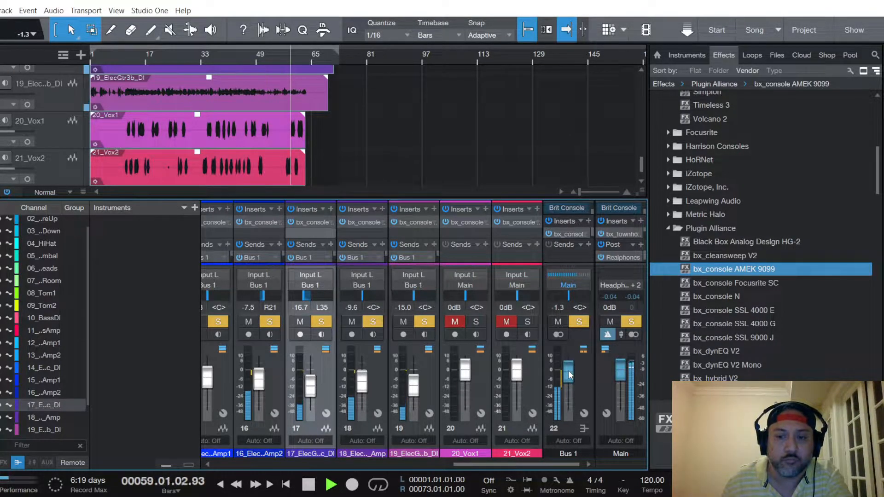
pyautogui.scroll(-2, 568, 370)
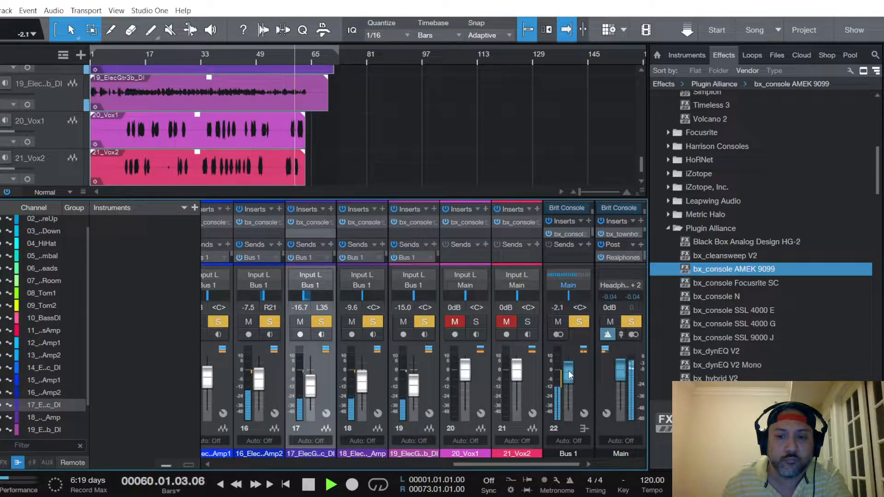
pyautogui.press('space')
pyautogui.press('space')
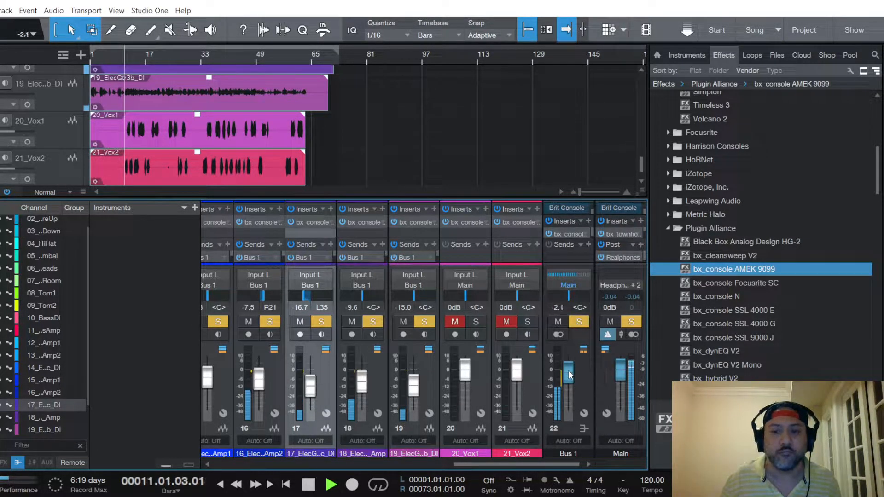
pyautogui.scroll(2, 568, 371)
pyautogui.scroll(1, 569, 370)
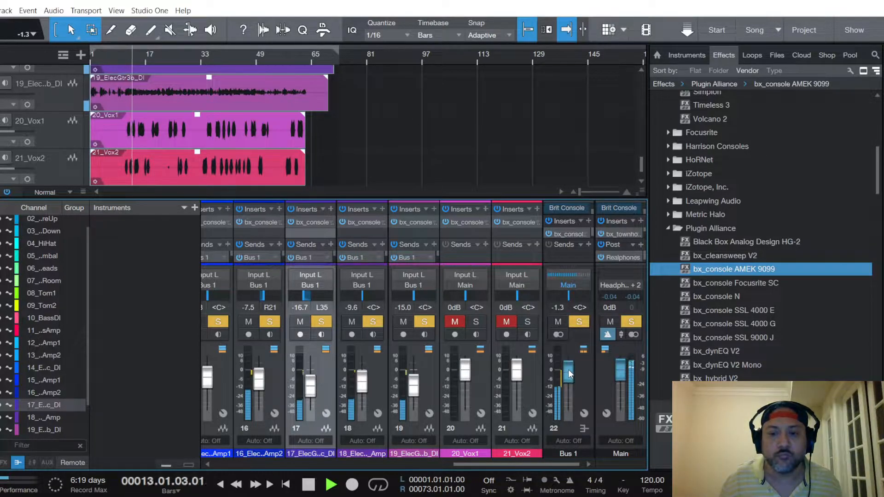
pyautogui.scroll(1, 569, 370)
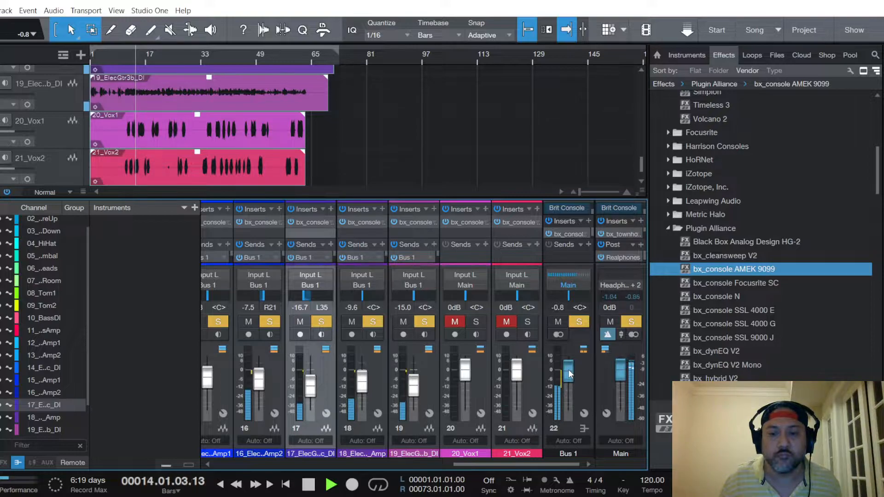
pyautogui.scroll(-1, 569, 370)
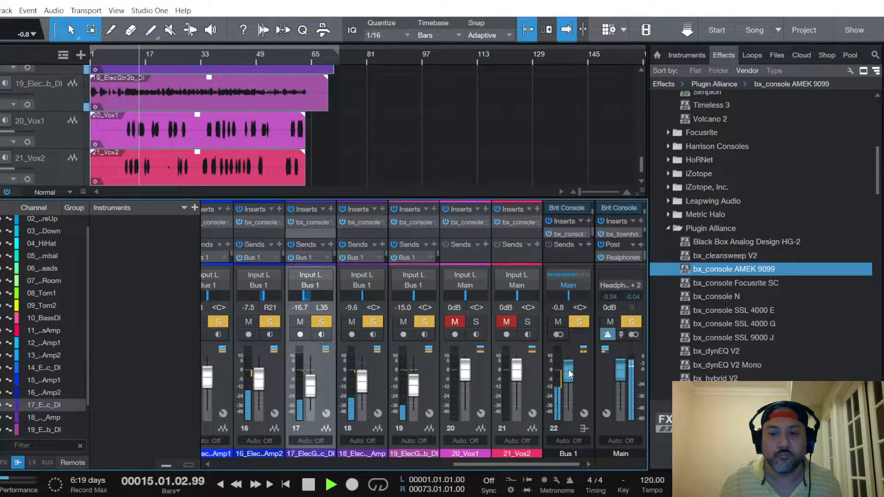
pyautogui.scroll(1, 568, 369)
pyautogui.scroll(-1, 569, 369)
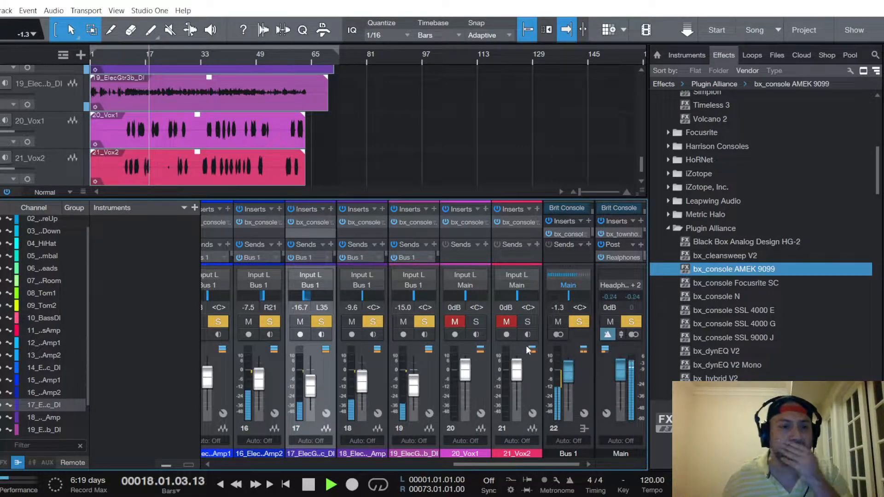
# Select the 20_Vox1 track and start playback from bar 11, just before the vocals enter
pyautogui.scroll(-1, 33, 131)
pyautogui.scroll(6, 53, 126)
pyautogui.scroll(8, 49, 121)
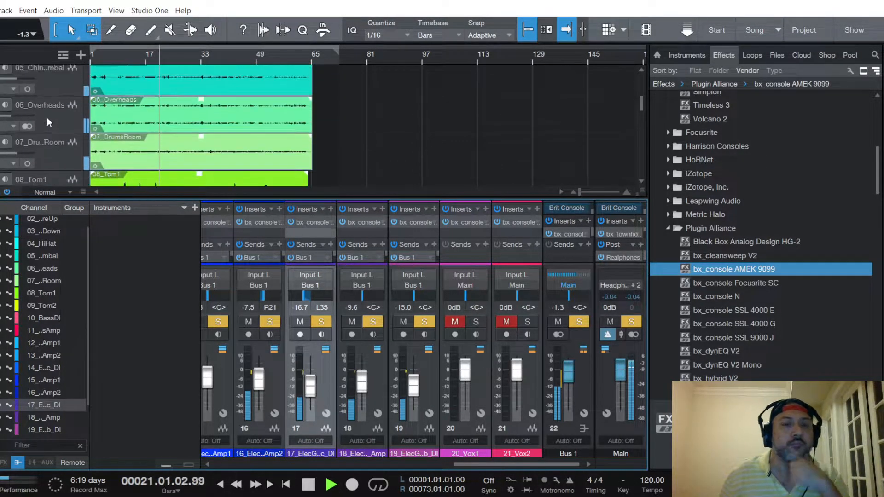
pyautogui.scroll(3, 48, 118)
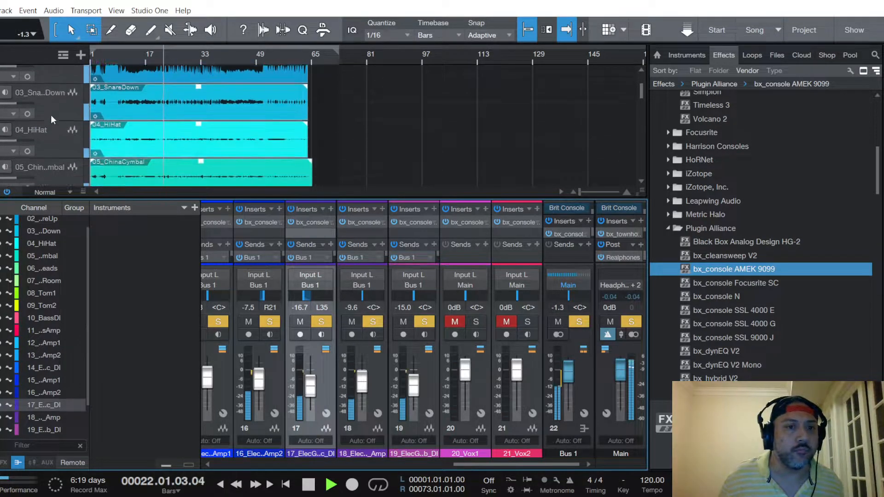
pyautogui.scroll(-7, 50, 115)
pyautogui.scroll(-6, 62, 141)
pyautogui.scroll(-2, 63, 142)
pyautogui.click(66, 133)
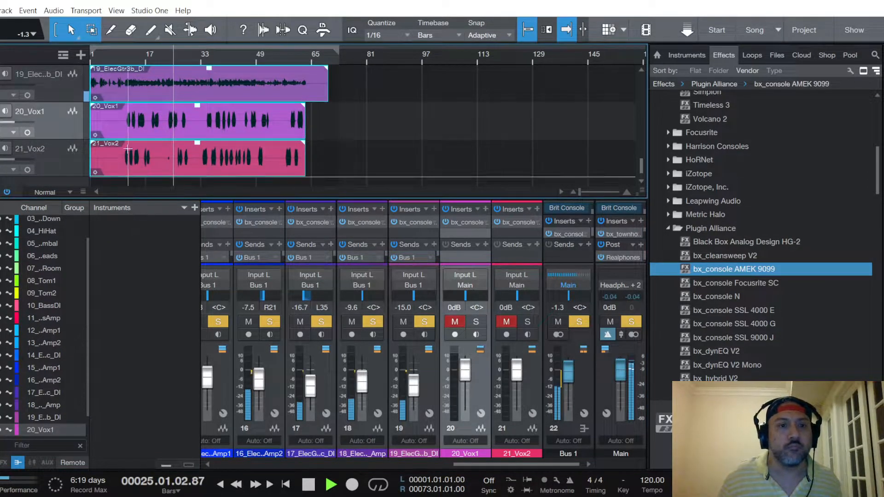
pyautogui.press('space')
pyautogui.press('space')
pyautogui.press('space')
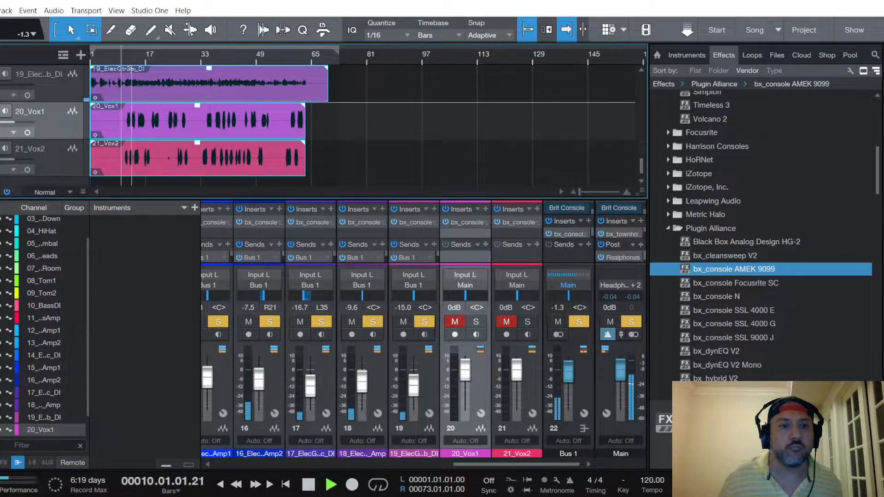
pyautogui.click(126, 55)
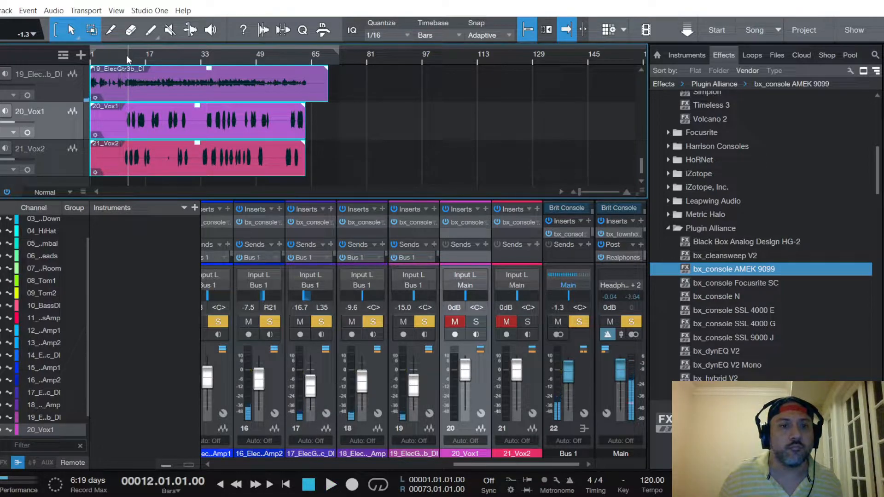
pyautogui.click(125, 56)
pyautogui.press('space')
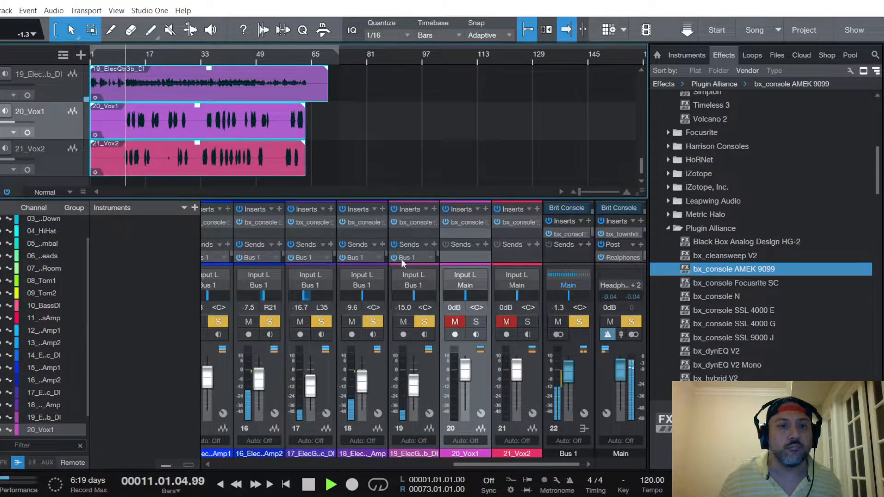
# Unmute and solo the 20_Vox1 channel and set its fader to +0.4 dB
pyautogui.click(454, 322)
pyautogui.click(476, 322)
pyautogui.moveTo(465, 368); pyautogui.dragTo(467, 369)
pyautogui.scroll(2, 467, 368)
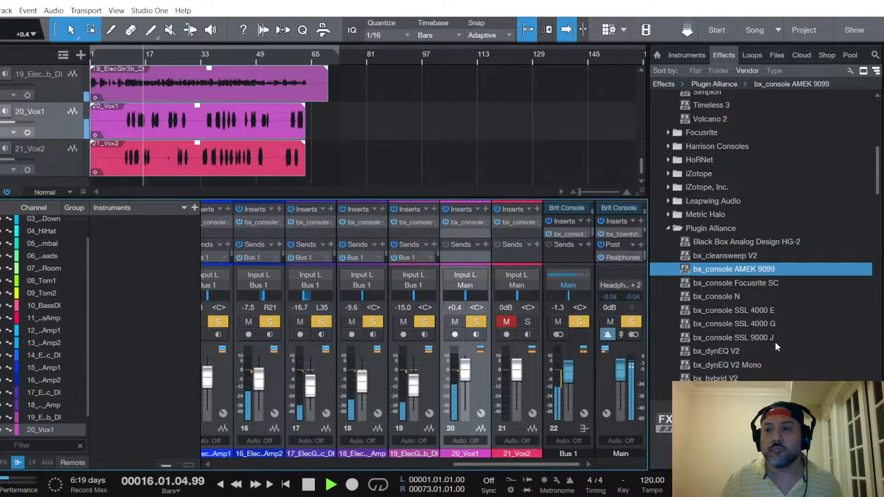
# Insert FabFilter Pro-R before the AMEK 9099 on 20_Vox1 and set the reverb's mix to 20.95%
pyautogui.scroll(5, 783, 336)
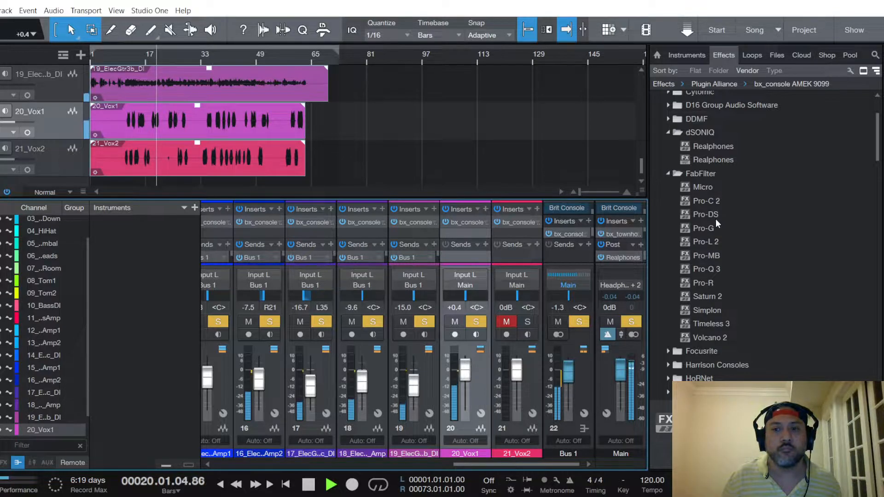
pyautogui.moveTo(711, 283); pyautogui.dragTo(464, 221)
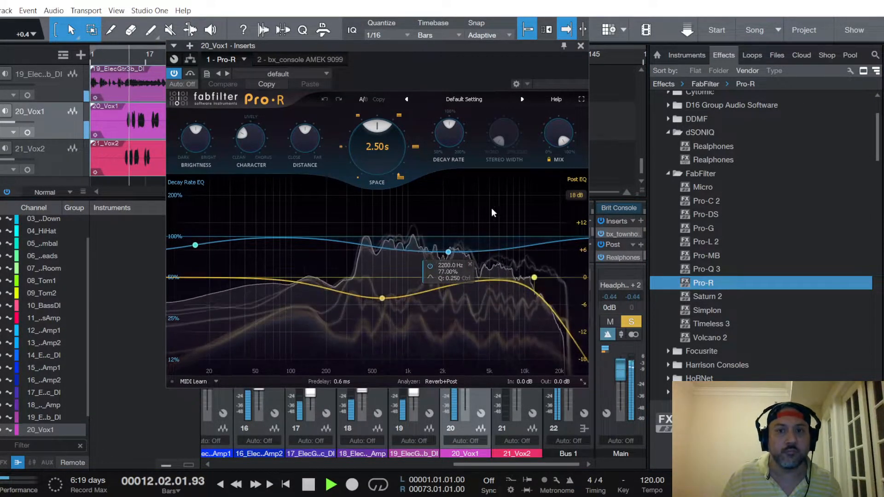
pyautogui.moveTo(559, 133); pyautogui.dragTo(558, 134)
pyautogui.scroll(-12, 560, 139)
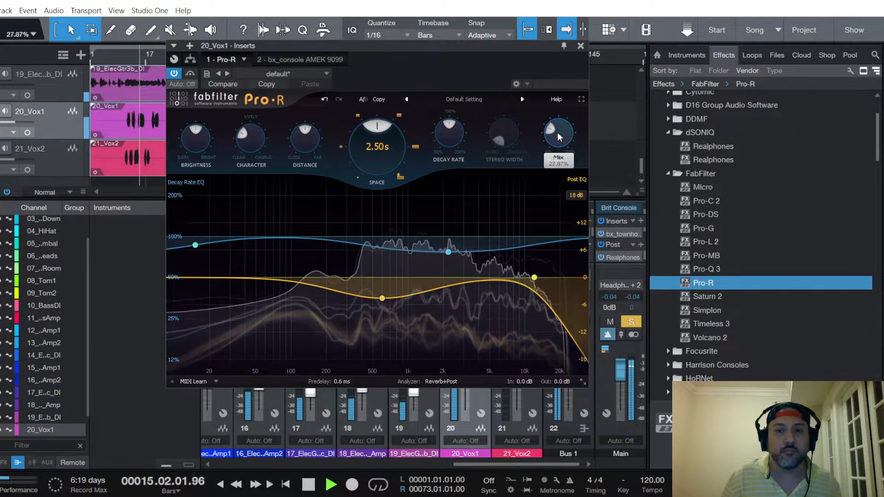
pyautogui.scroll(-1, 560, 137)
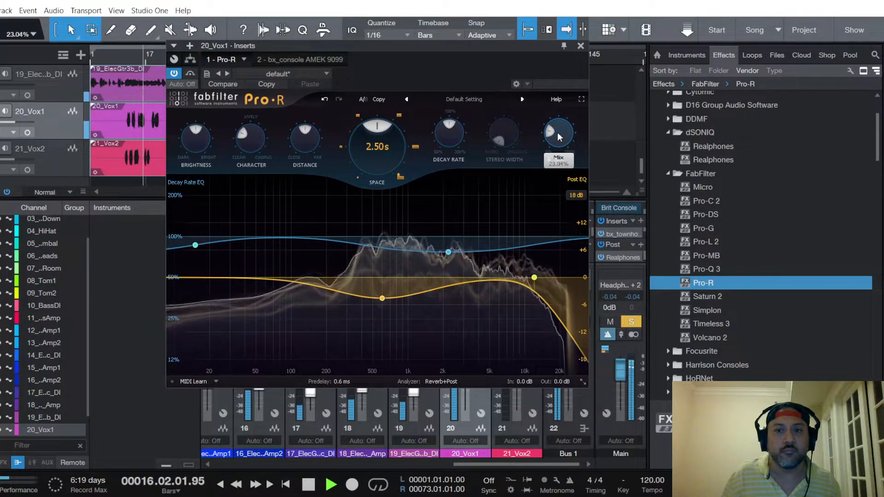
pyautogui.moveTo(558, 134); pyautogui.dragTo(557, 133)
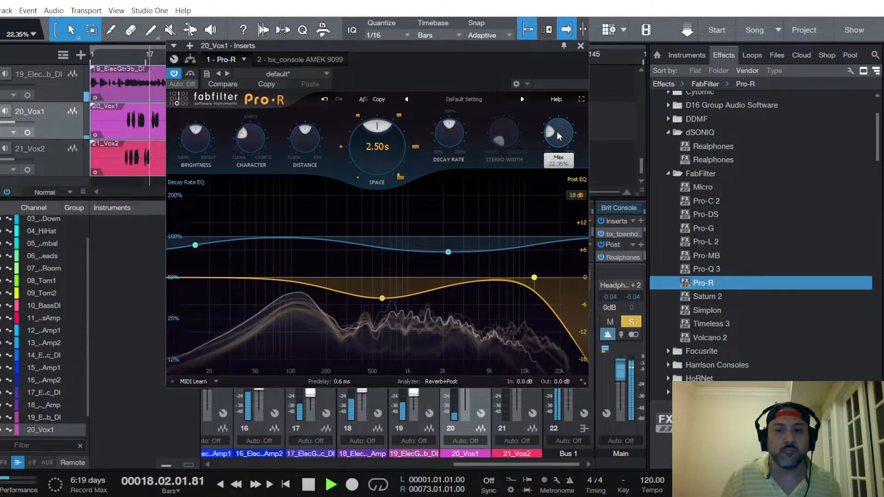
pyautogui.moveTo(557, 133); pyautogui.dragTo(558, 132)
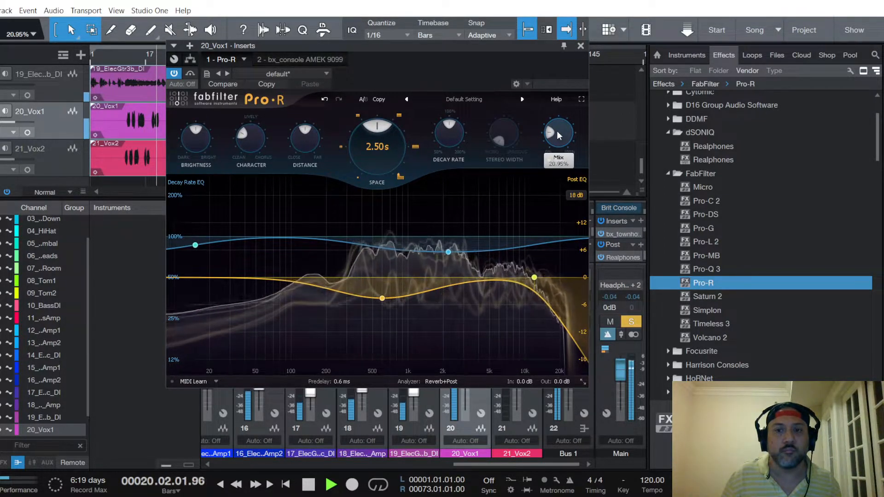
pyautogui.click(581, 46)
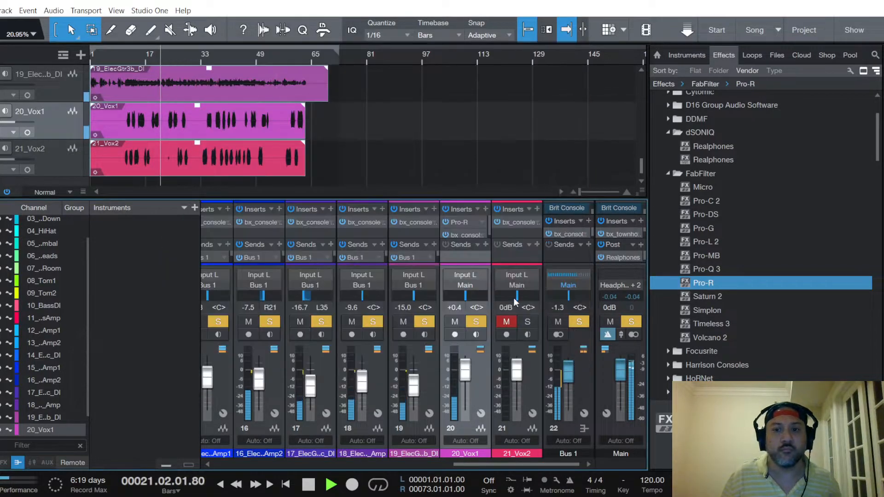
# Compress 20_Vox1 in its AMEK 9099 with a 4.2:1 ratio and a +1.6 dB threshold
pyautogui.click(465, 233)
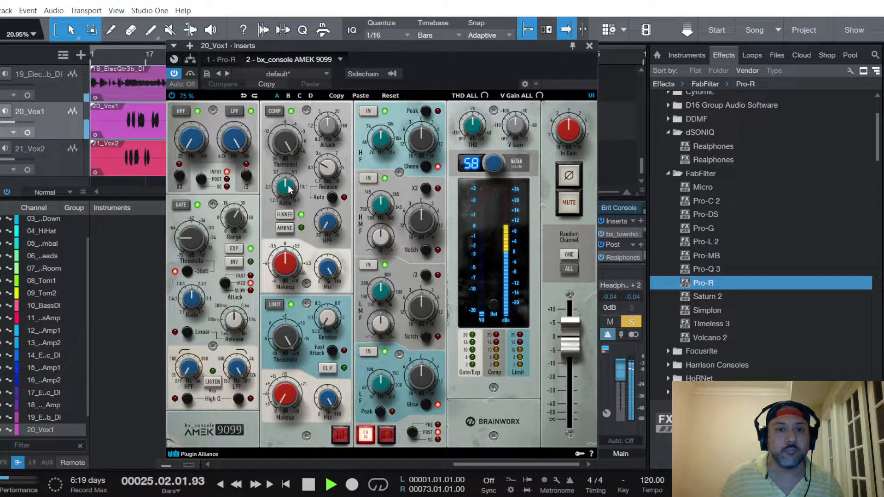
pyautogui.scroll(1, 289, 189)
pyautogui.scroll(-1, 289, 186)
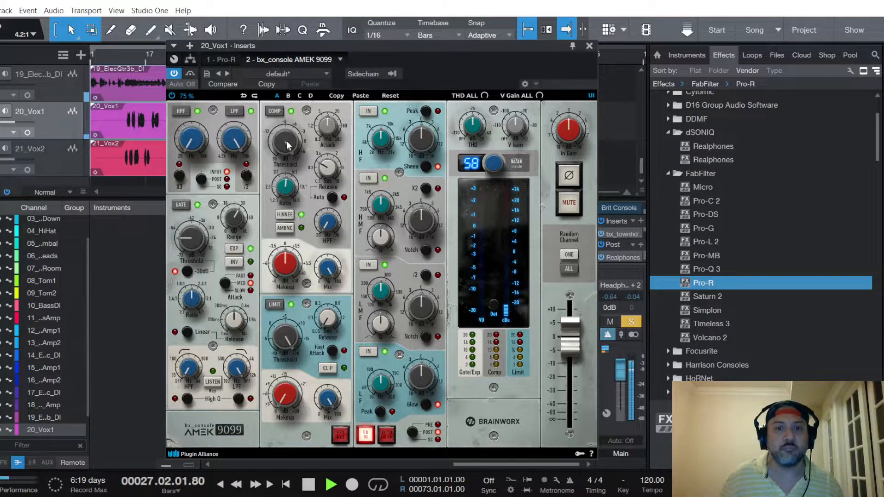
pyautogui.scroll(-5, 289, 145)
pyautogui.scroll(-2, 288, 146)
pyautogui.scroll(2, 288, 144)
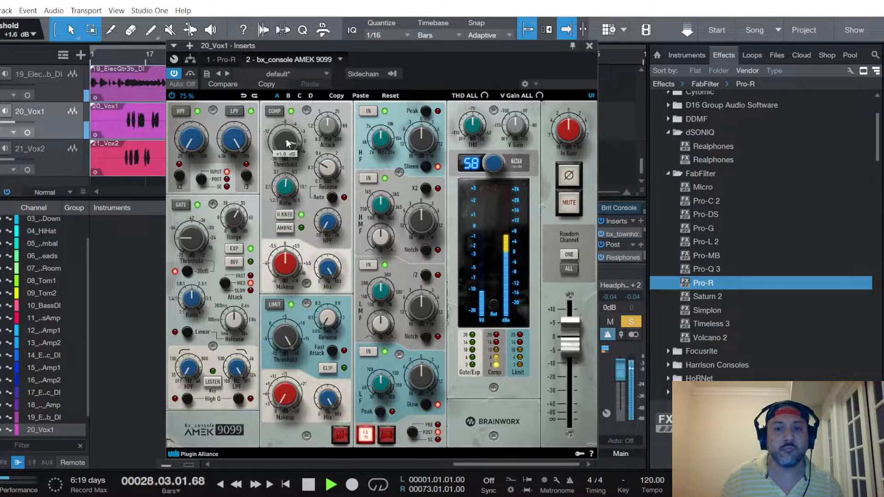
# Switch the AMEK 9099 EQ on 20_Vox1 to Pre Dyn and adjust the LF and LMF frequencies and gains, boosting LMF by +1.5 dB
pyautogui.click(389, 440)
pyautogui.press('space')
pyautogui.press('space')
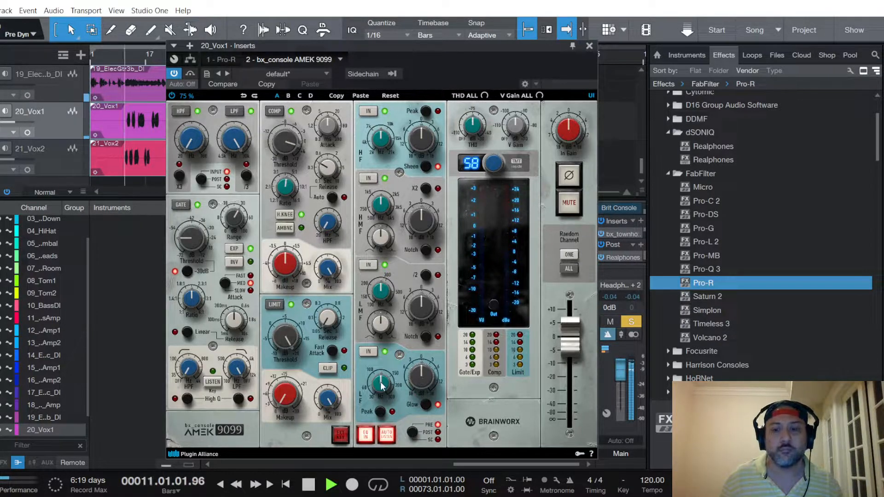
pyautogui.moveTo(384, 388)
pyautogui.moveTo(384, 388); pyautogui.dragTo(427, 378)
pyautogui.moveTo(386, 299); pyautogui.dragTo(424, 309)
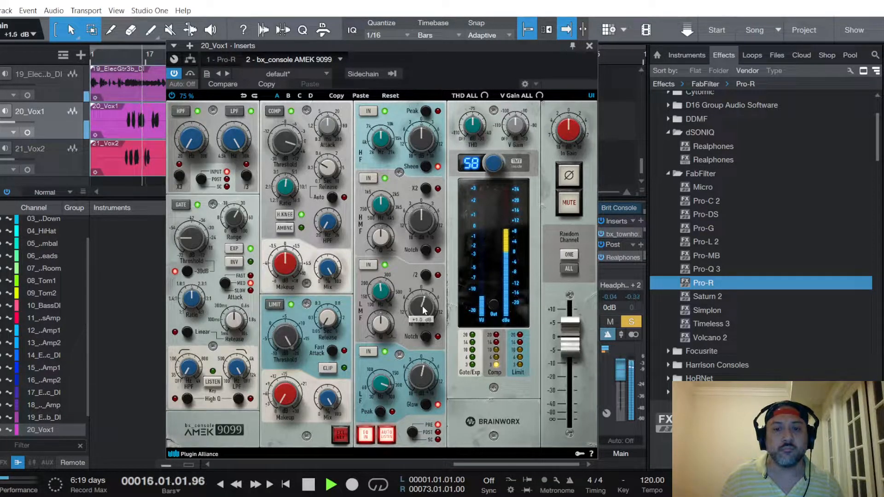
# Set the vocal EQ's HMF frequency to 702.8 Hz with a slight boost, and adjust the HF frequency with a +1.5 dB gain
pyautogui.moveTo(380, 204); pyautogui.dragTo(384, 242)
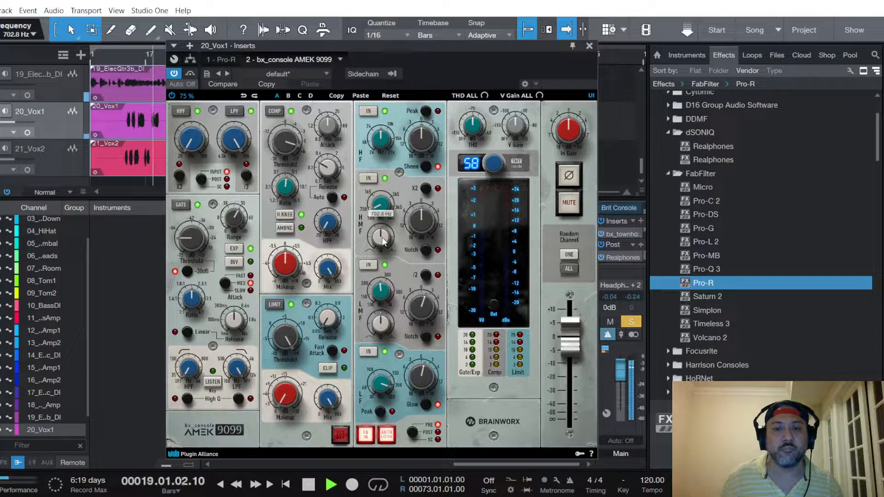
pyautogui.moveTo(423, 231); pyautogui.dragTo(425, 222)
pyautogui.moveTo(385, 141); pyautogui.dragTo(421, 141)
pyautogui.press('space')
pyautogui.press('space')
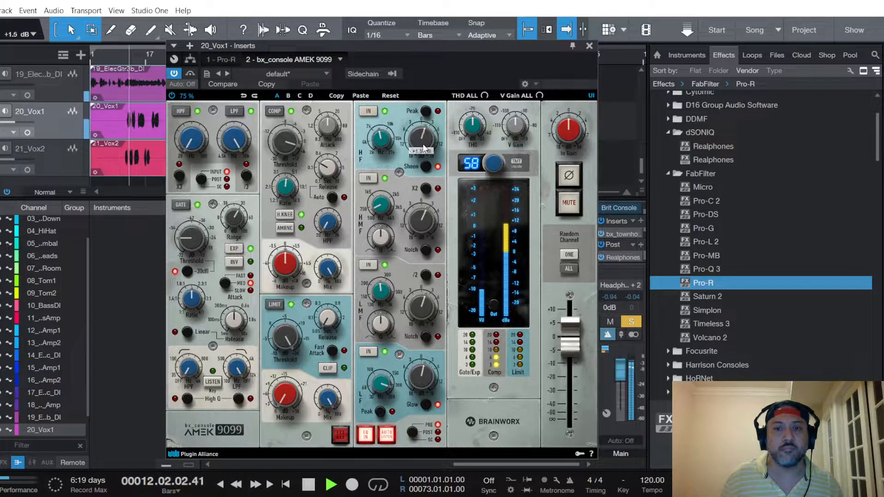
# Refine the vocal EQ during playback, setting LF gain to -1.1 dB, fine-tuning LMF gain and setting HMF gain to +2.0 dB
pyautogui.moveTo(423, 374); pyautogui.dragTo(423, 374)
pyautogui.moveTo(422, 310); pyautogui.dragTo(423, 308)
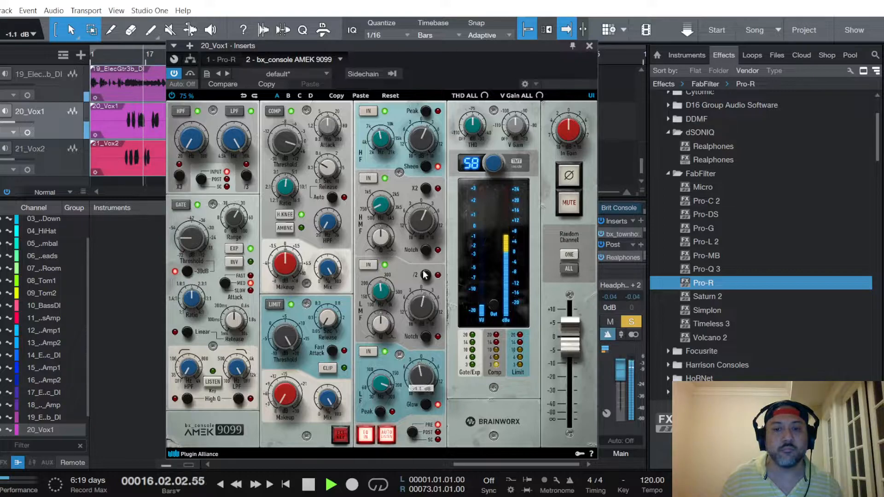
pyautogui.moveTo(419, 224); pyautogui.dragTo(418, 217)
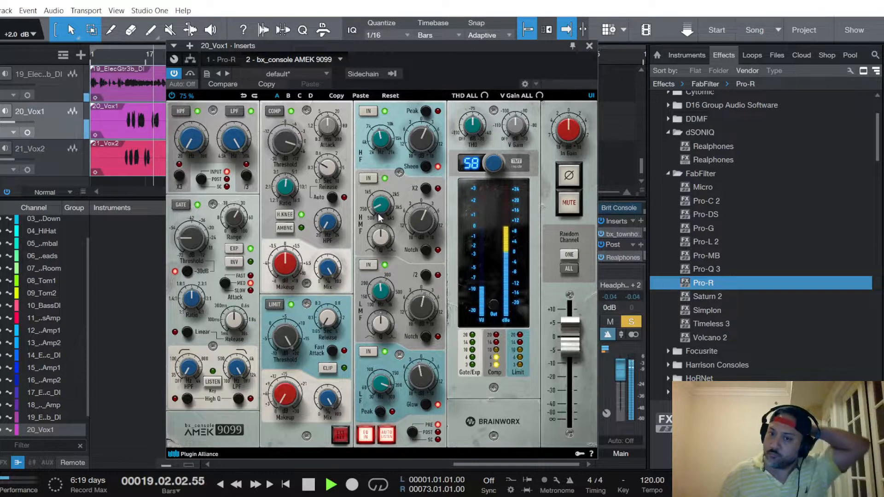
pyautogui.moveTo(421, 132)
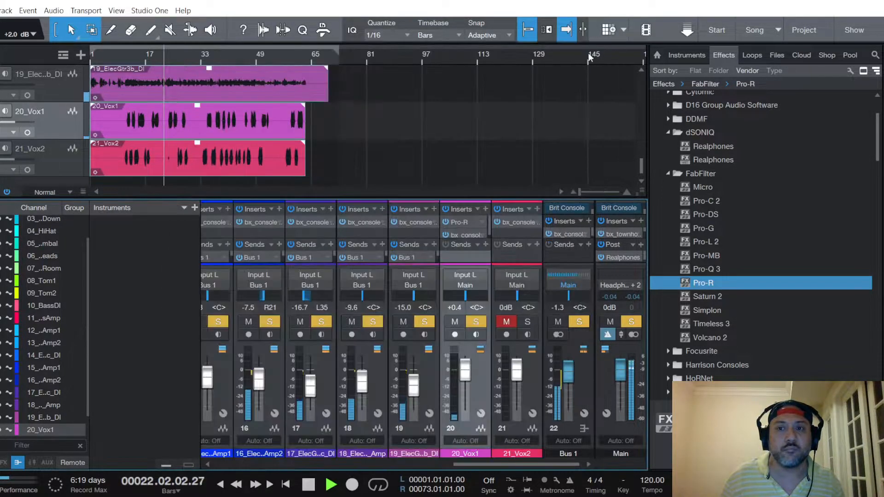
# Close the 20_Vox1 plug-in window and bring the end of the channel's insert list into view
pyautogui.click(590, 46)
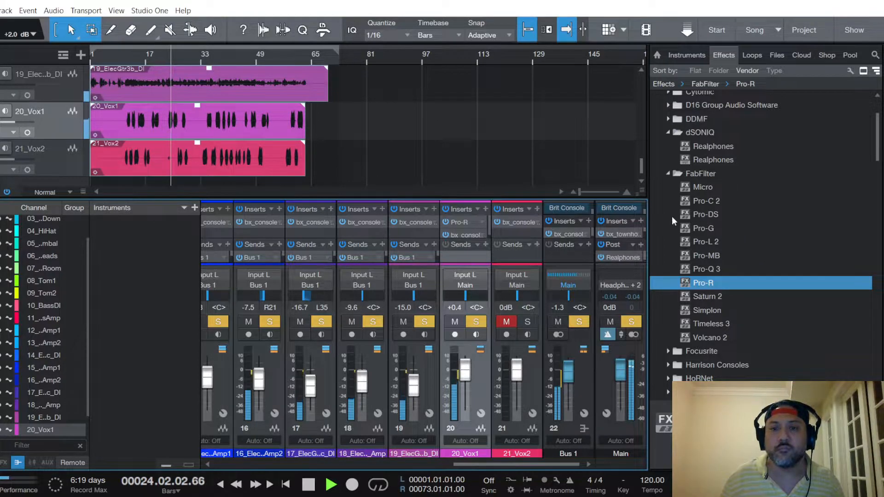
pyautogui.moveTo(490, 222); pyautogui.dragTo(490, 231)
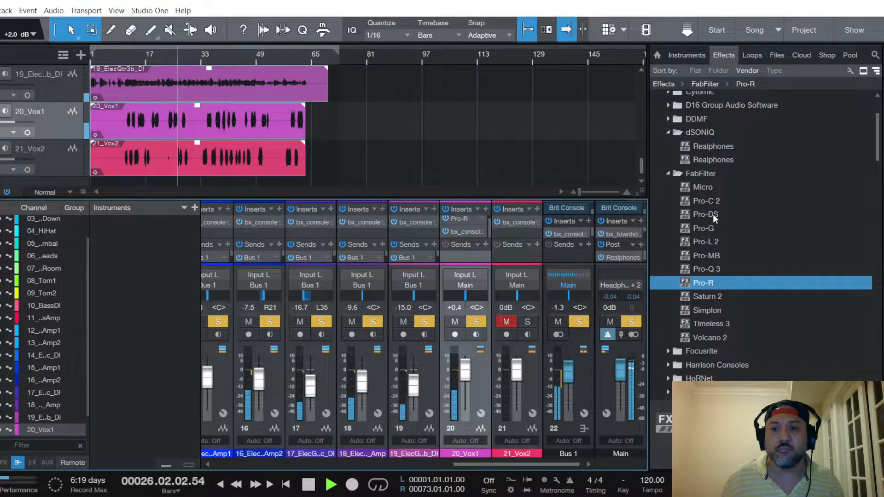
# Add the Pro-DS de-esser after the AMEK 9099 console on 20_Vox1 and set its threshold to -36.69 dB during playback
pyautogui.moveTo(713, 214); pyautogui.dragTo(468, 237)
pyautogui.press('space')
pyautogui.press('space')
pyautogui.moveTo(206, 213)
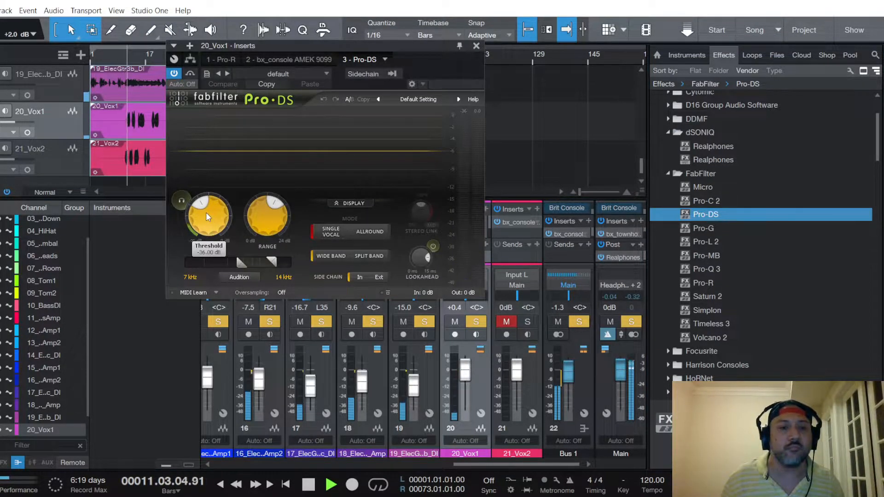
pyautogui.moveTo(206, 213); pyautogui.dragTo(209, 208)
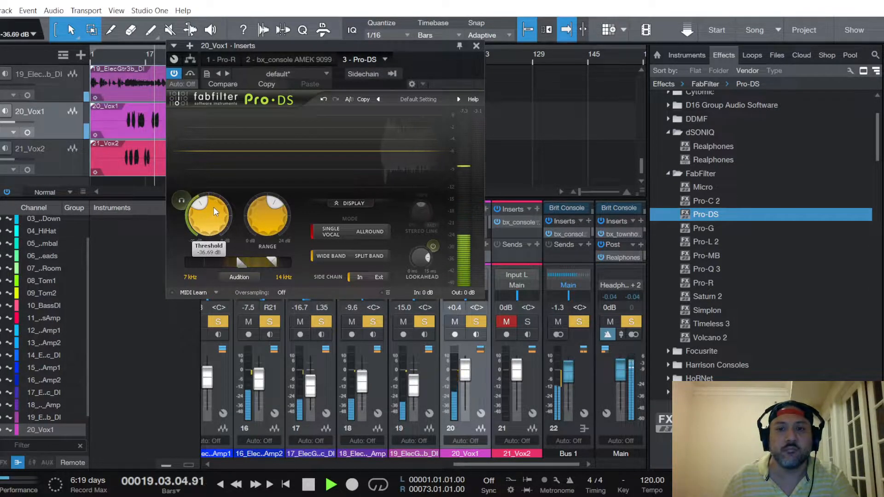
pyautogui.click(476, 46)
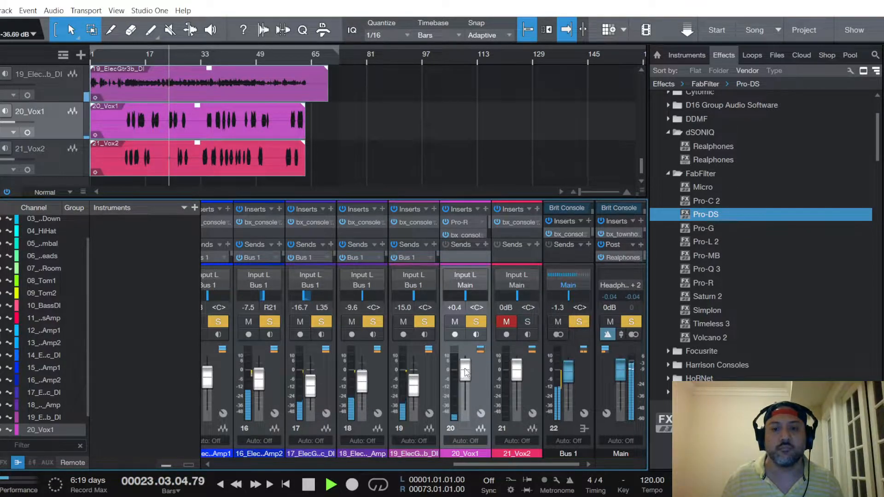
# Lower the 20_Vox1 channel fader to -0.4 dB
pyautogui.moveTo(466, 369); pyautogui.dragTo(466, 368)
pyautogui.scroll(-4, 468, 372)
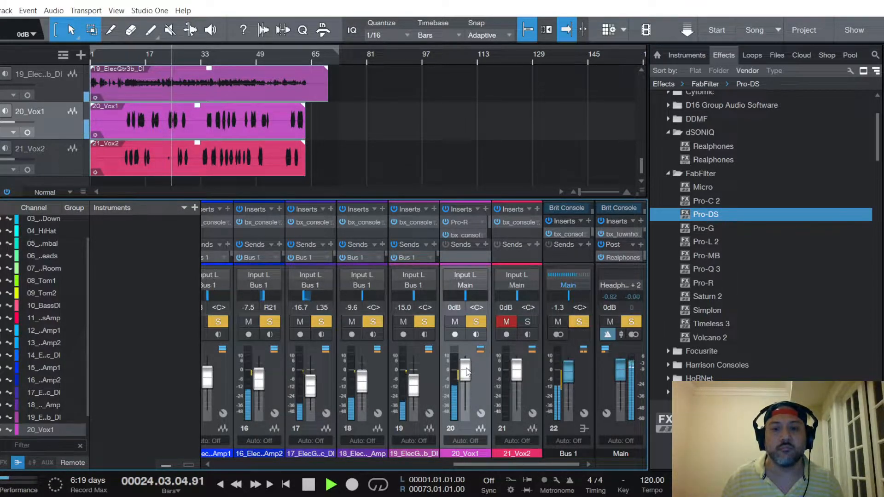
pyautogui.scroll(-1, 467, 372)
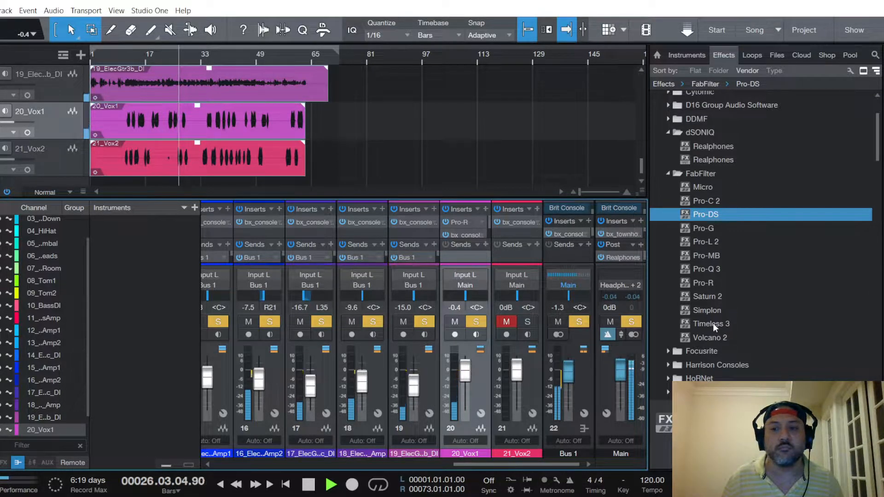
# Stop playback and insert the Timeless 3 delay on 20_Vox1 between Pro-R and the AMEK 9099 console
pyautogui.click(466, 234)
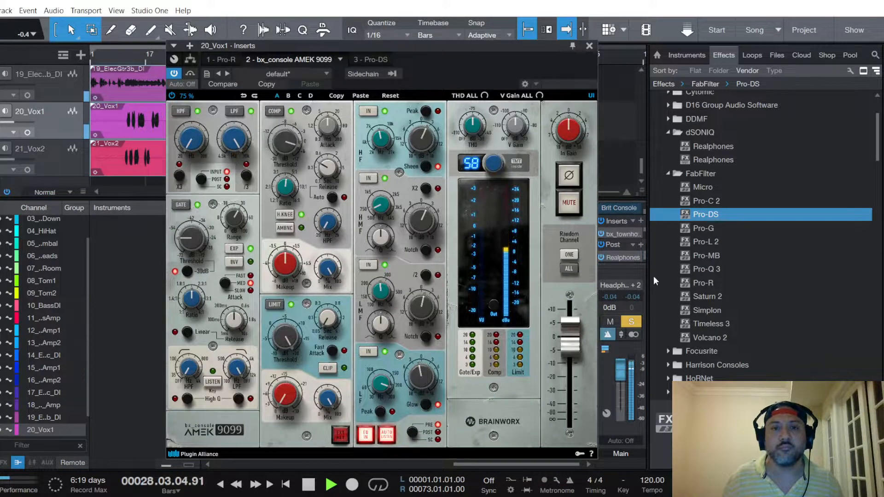
pyautogui.press('space')
pyautogui.moveTo(712, 324); pyautogui.dragTo(255, 63)
pyautogui.hotkey('alt', 'Tab')
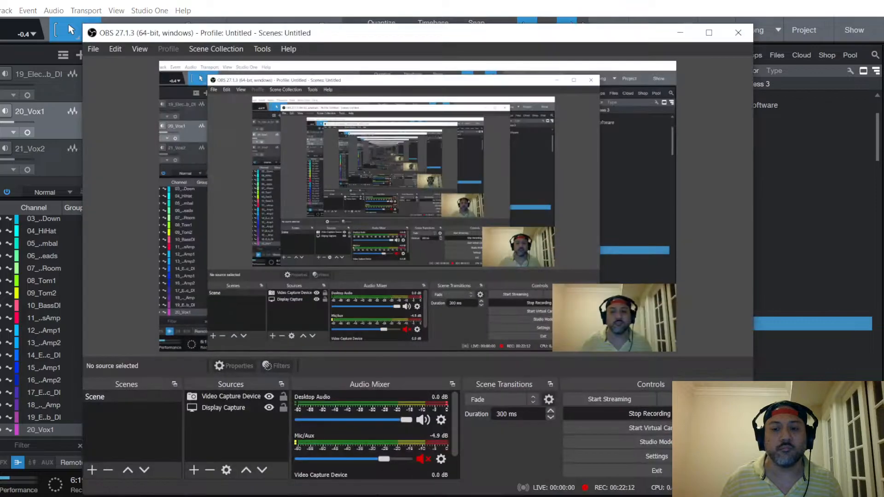
pyautogui.click(683, 27)
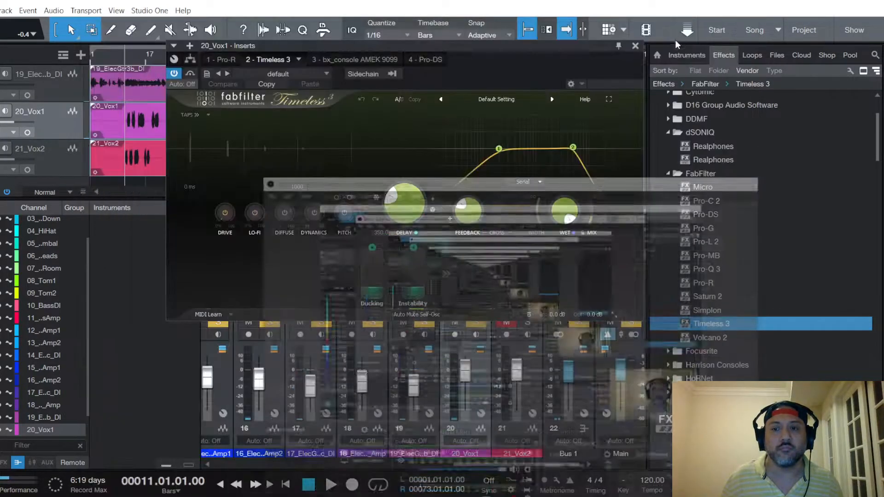
# Play the vocal and adjust the Timeless 3 delay time on 20_Vox1 to 276.7 ms
pyautogui.press('space')
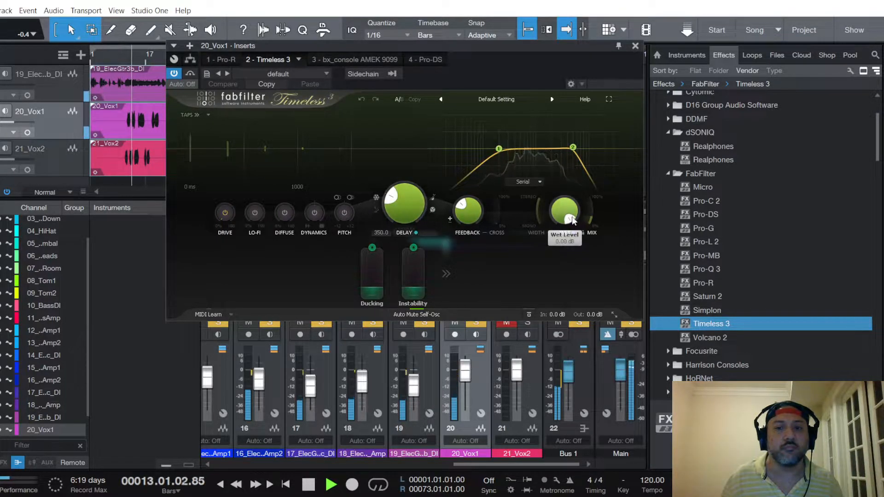
pyautogui.moveTo(566, 215)
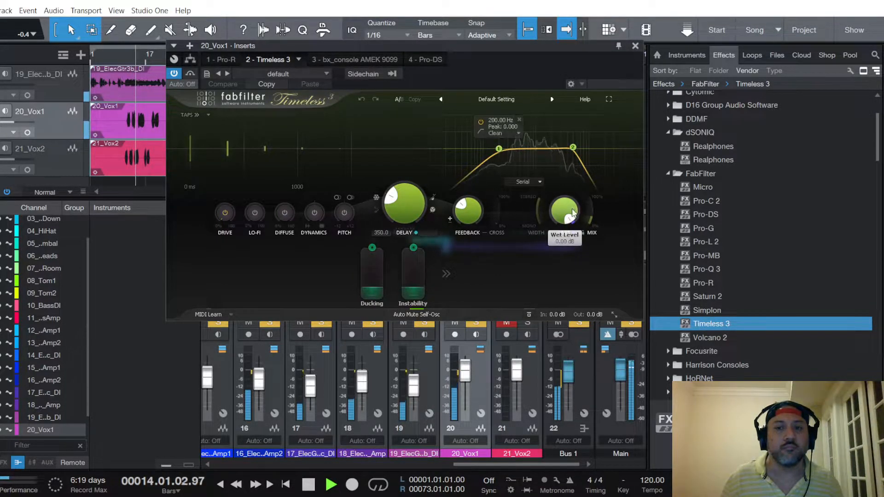
pyautogui.moveTo(403, 201); pyautogui.dragTo(403, 199)
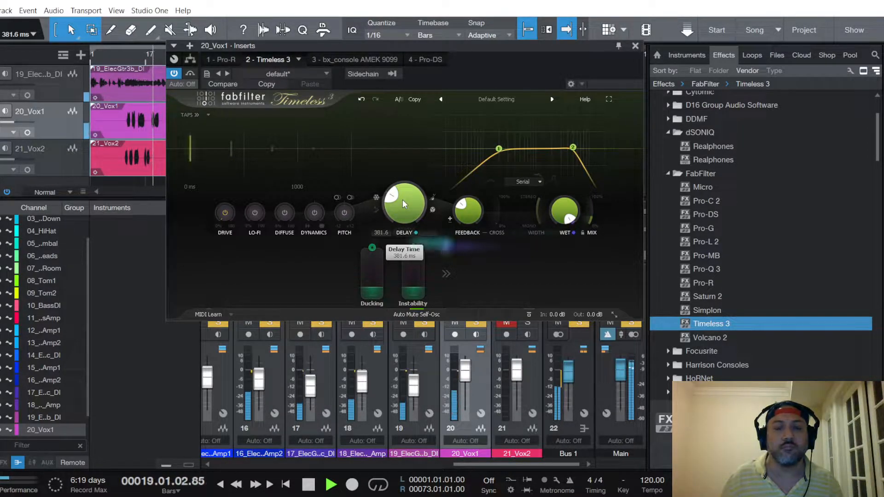
pyautogui.scroll(3, 403, 200)
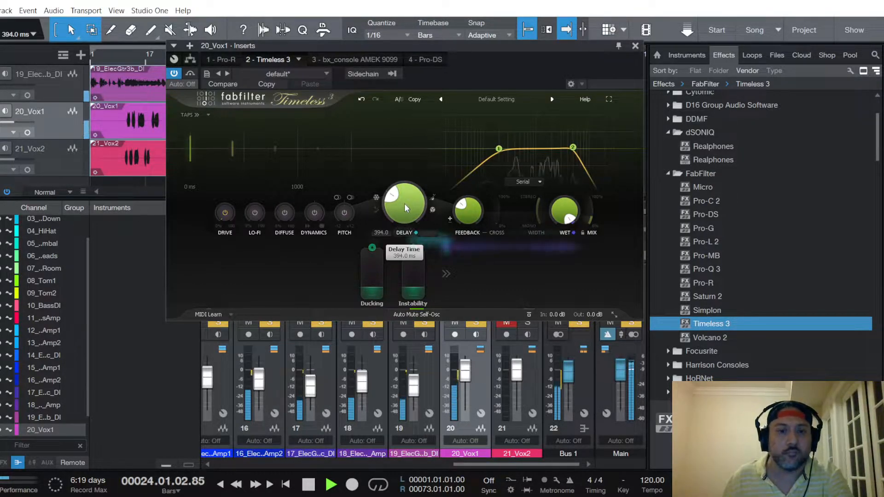
pyautogui.scroll(-5, 404, 203)
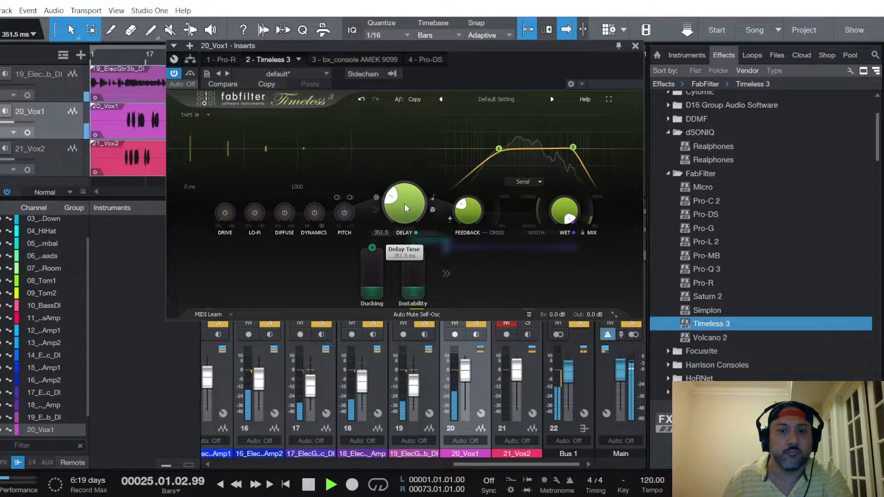
pyautogui.scroll(-4, 404, 203)
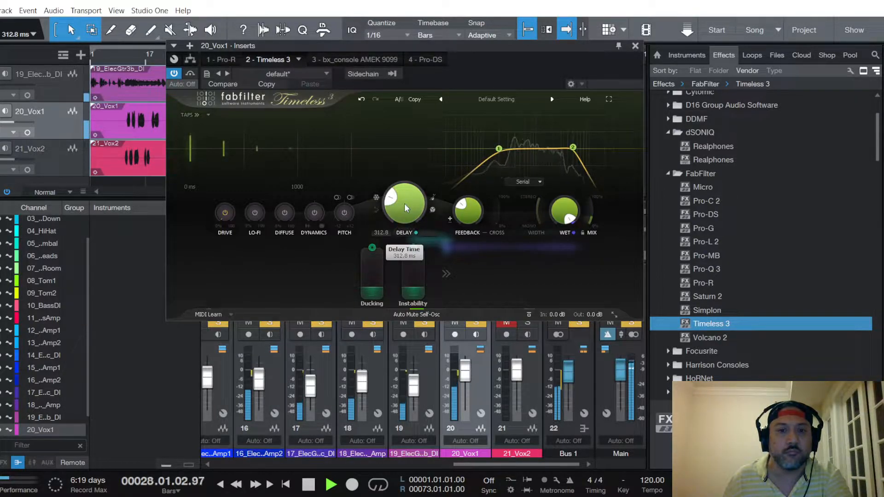
pyautogui.scroll(-1, 404, 204)
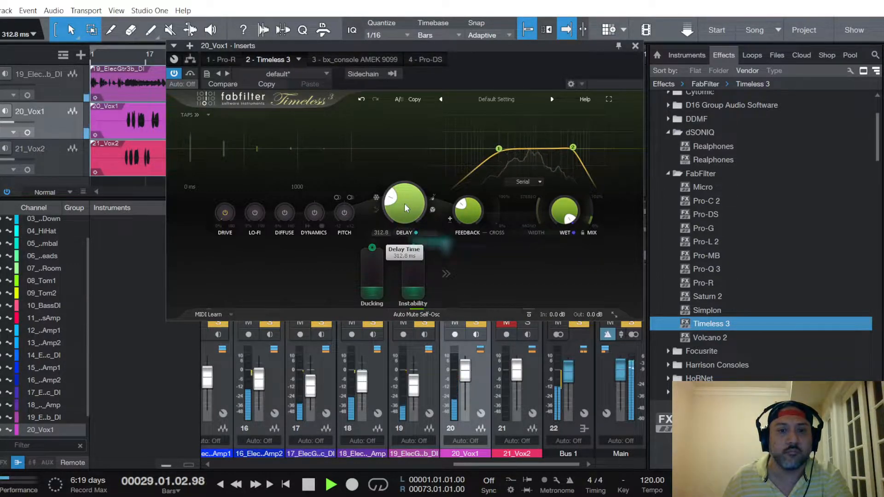
pyautogui.press('space')
pyautogui.press('space')
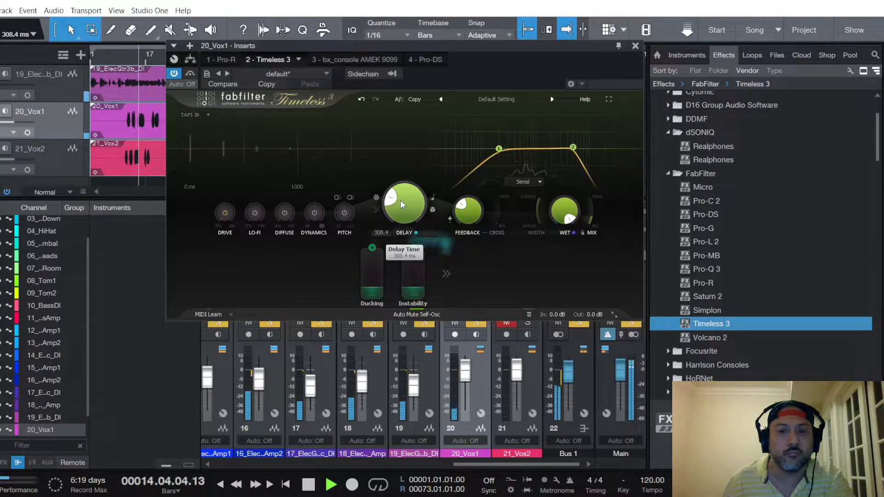
pyautogui.scroll(-1, 400, 201)
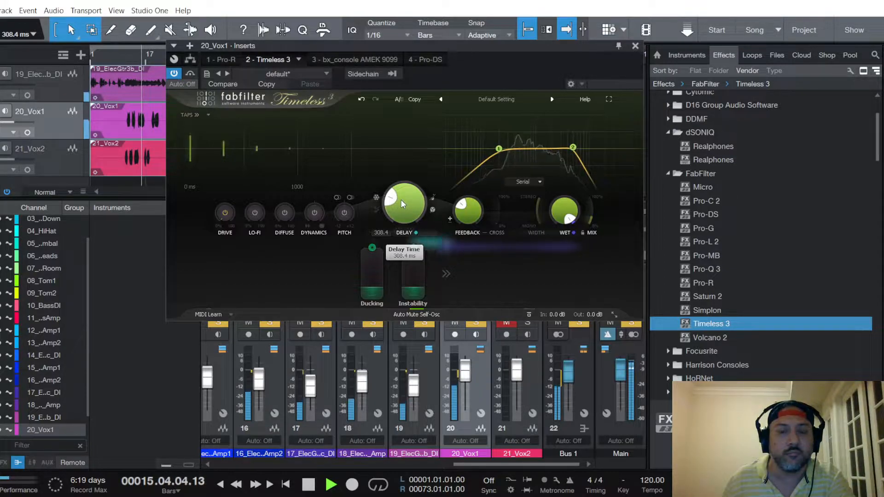
pyautogui.scroll(-2, 401, 199)
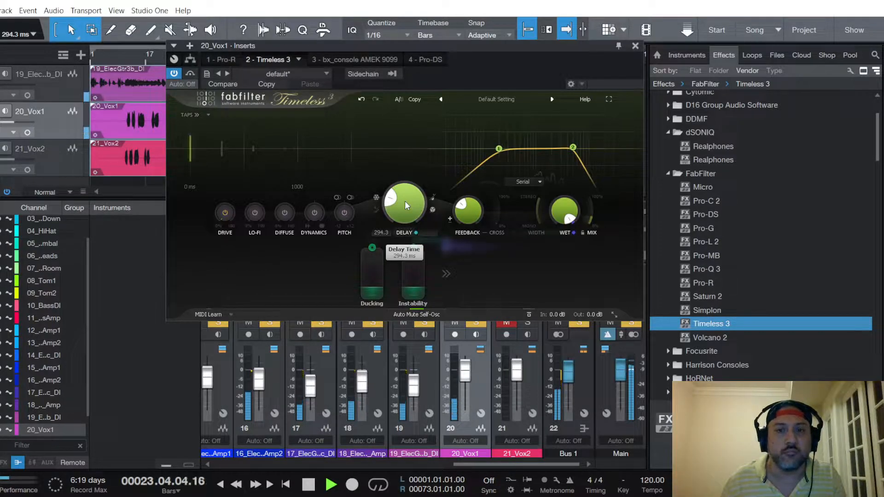
pyautogui.moveTo(404, 203); pyautogui.dragTo(403, 203)
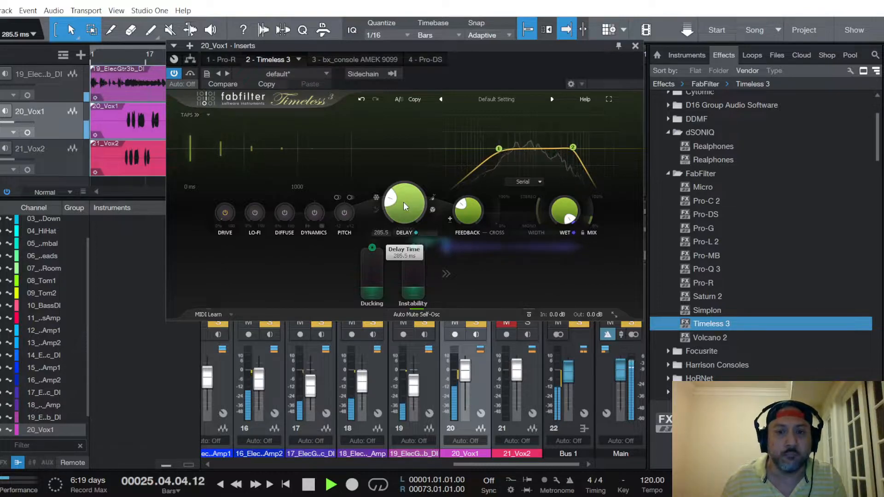
pyautogui.scroll(-1, 405, 207)
pyautogui.scroll(-1, 404, 202)
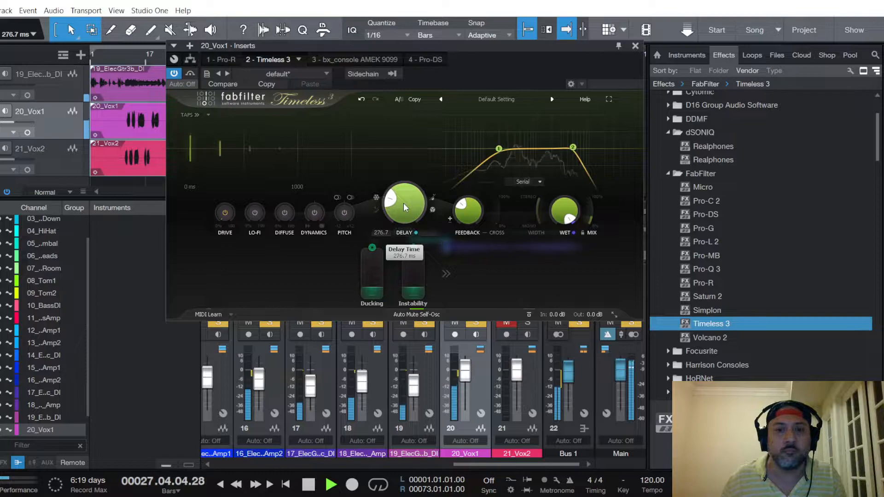
# Reduce the Timeless 3 wet level on 20_Vox1 to -12.64 dB and close the plug-in window
pyautogui.moveTo(568, 220)
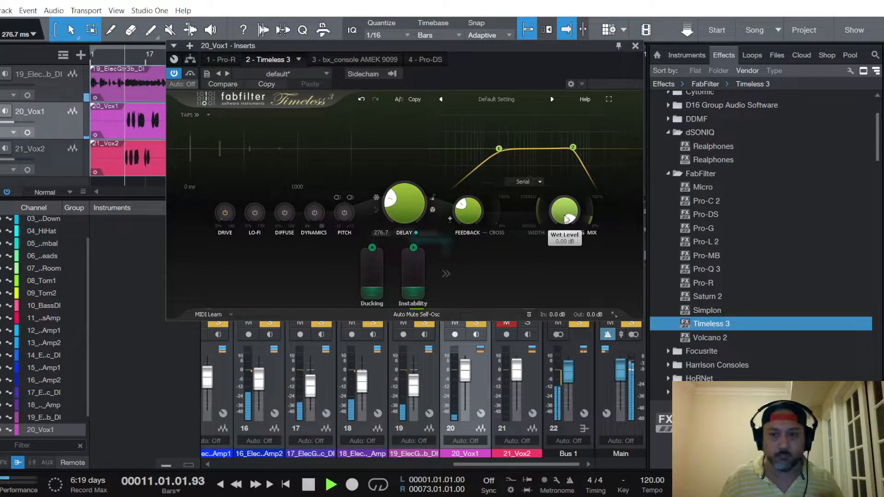
pyautogui.scroll(-2, 567, 218)
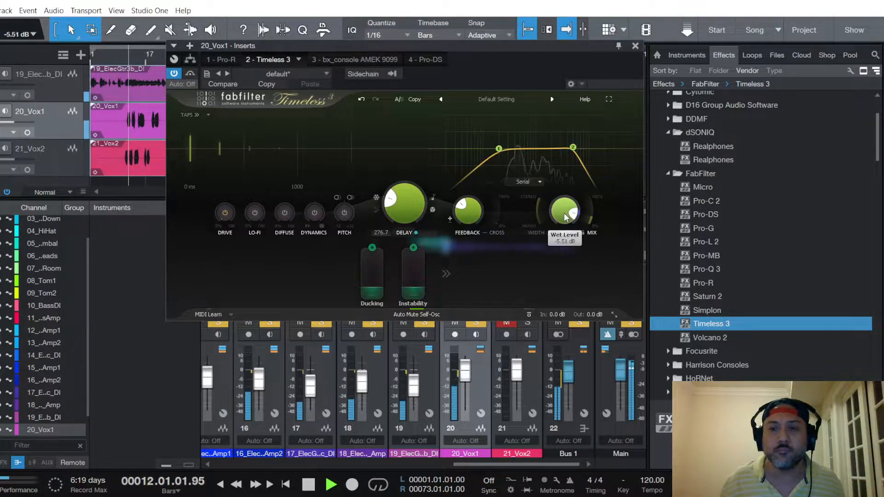
pyautogui.scroll(-5, 567, 217)
pyautogui.scroll(-1, 566, 217)
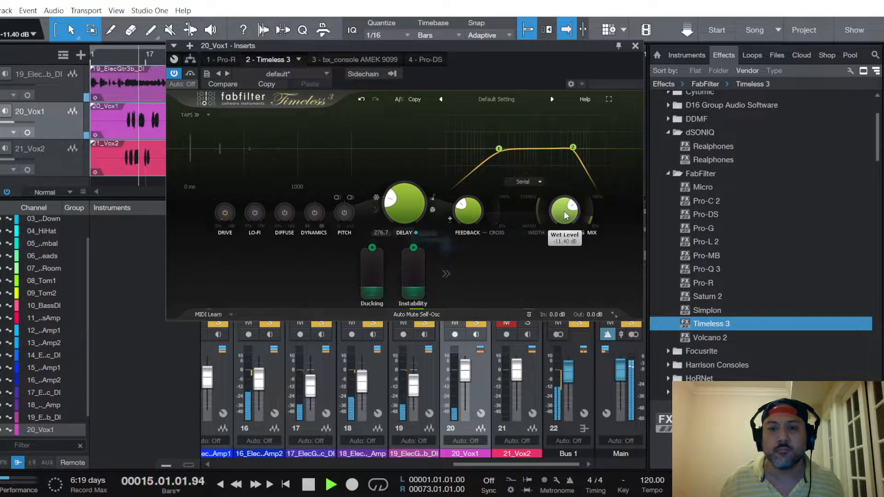
pyautogui.scroll(-1, 564, 211)
pyautogui.scroll(-1, 564, 211)
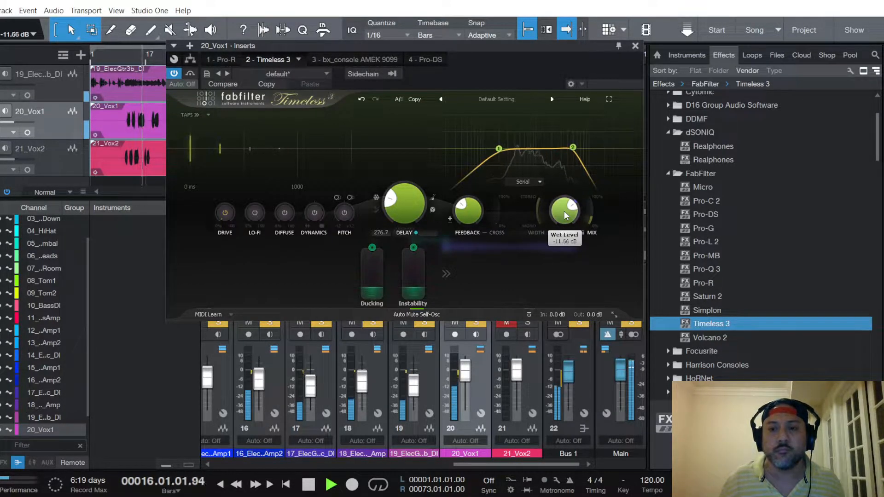
pyautogui.scroll(-2, 565, 211)
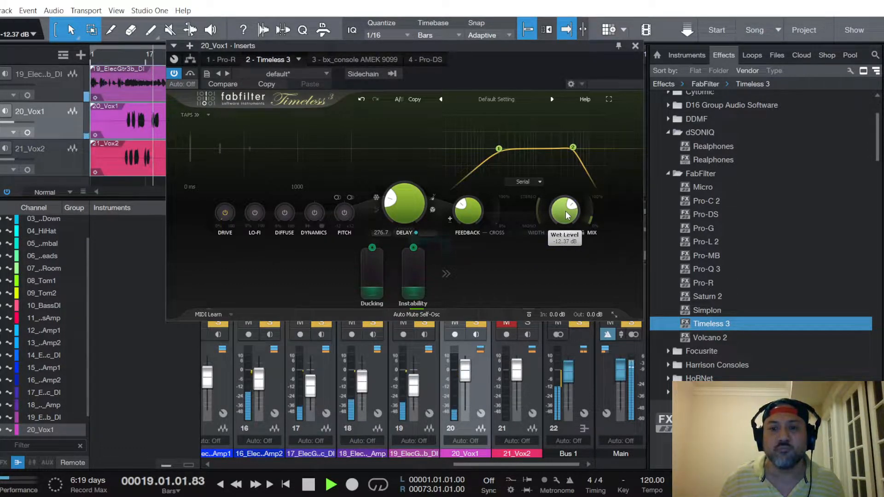
pyautogui.scroll(-1, 567, 215)
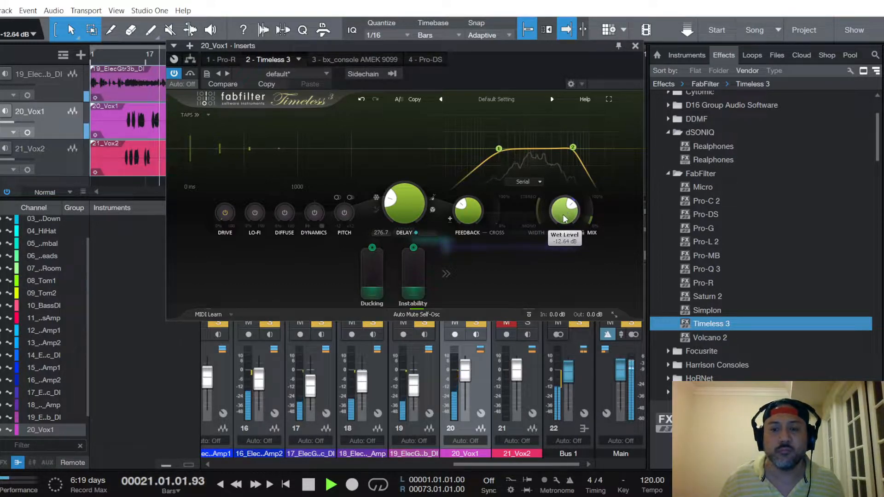
pyautogui.click(636, 44)
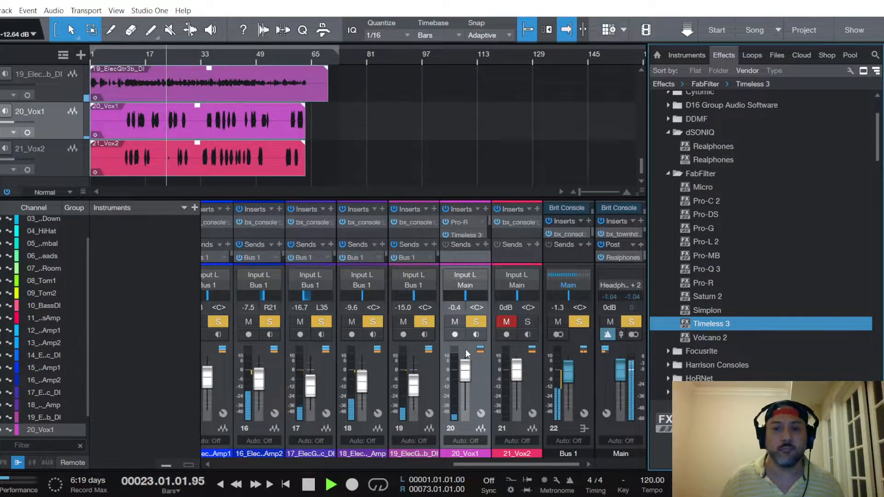
# Lower the 20_Vox1 fader to -0.8 dB and check the mix amount of its Pro-R reverb
pyautogui.moveTo(466, 376); pyautogui.dragTo(467, 373)
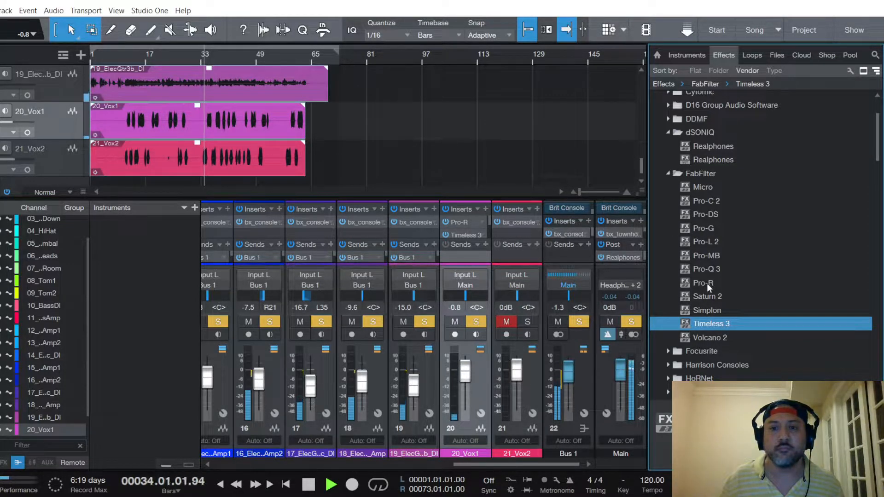
pyautogui.click(462, 220)
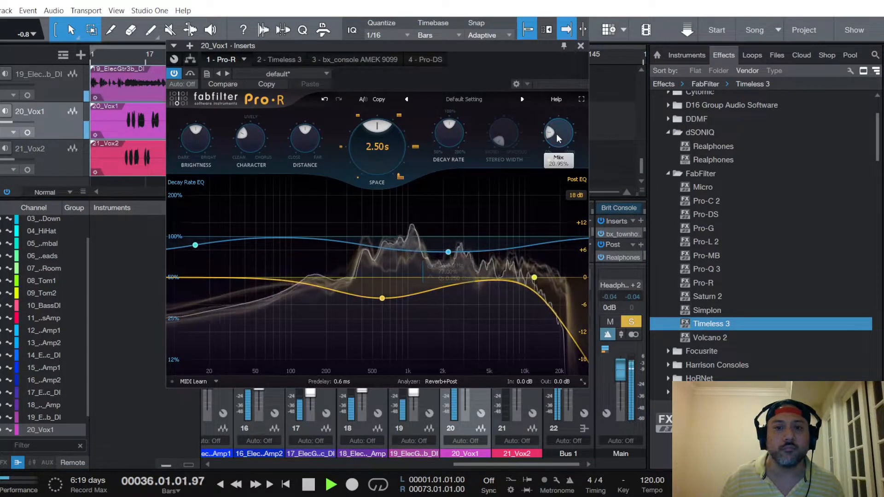
pyautogui.click(581, 46)
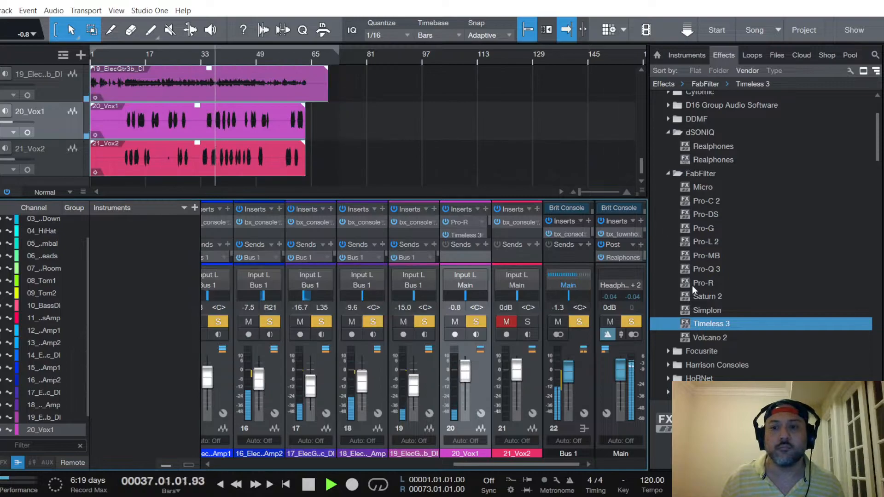
# Insert the Pro-R reverb ahead of the console plug-in on 21_Vox2 and set its mix to 20.99%
pyautogui.moveTo(706, 283); pyautogui.dragTo(517, 222)
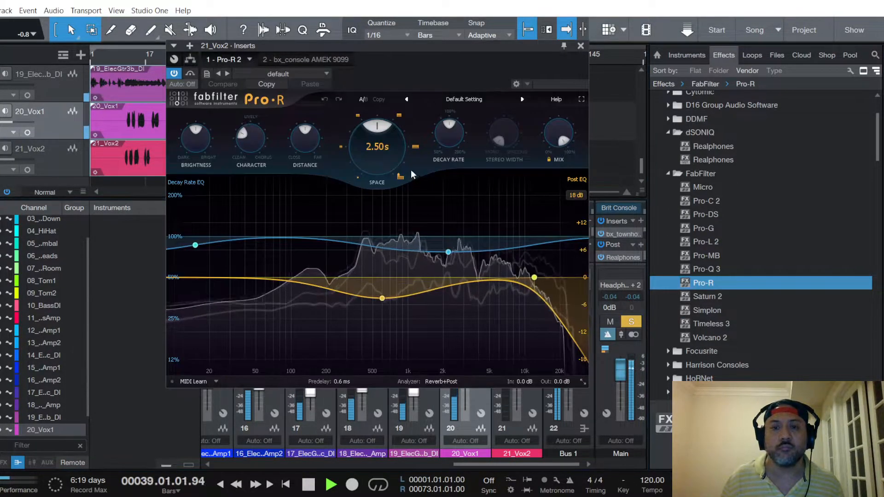
pyautogui.moveTo(559, 139)
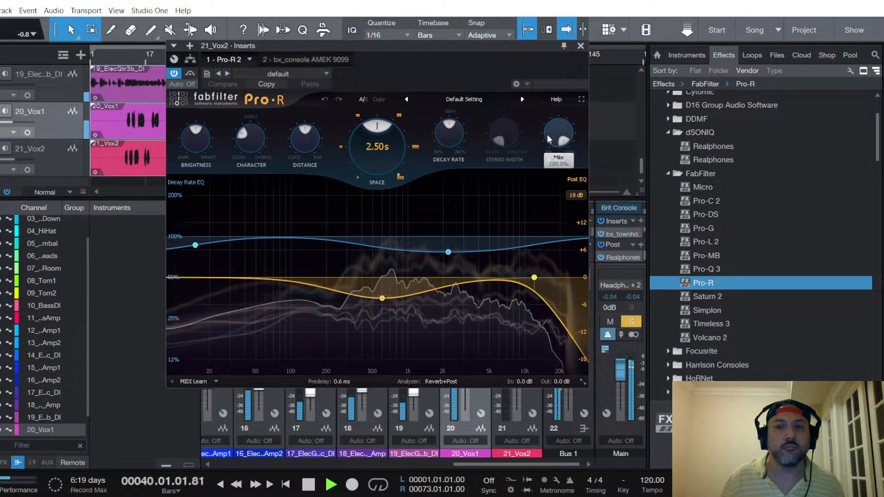
pyautogui.scroll(-10, 557, 138)
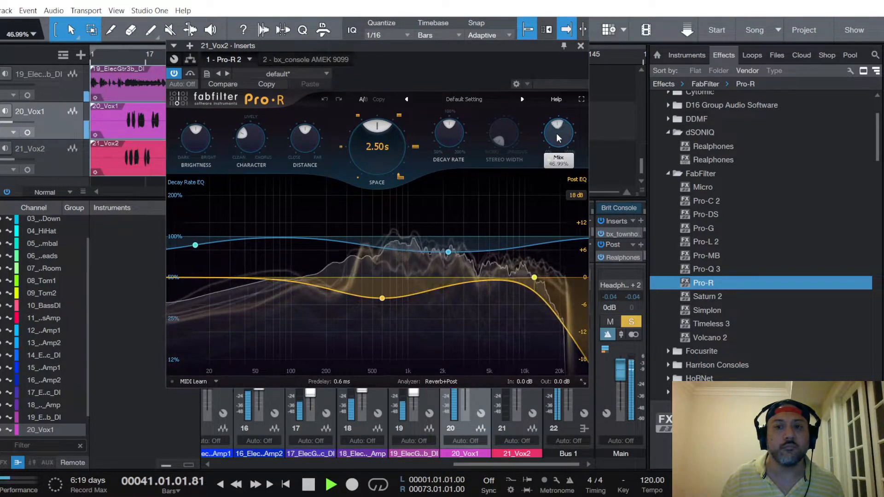
pyautogui.scroll(-2, 558, 138)
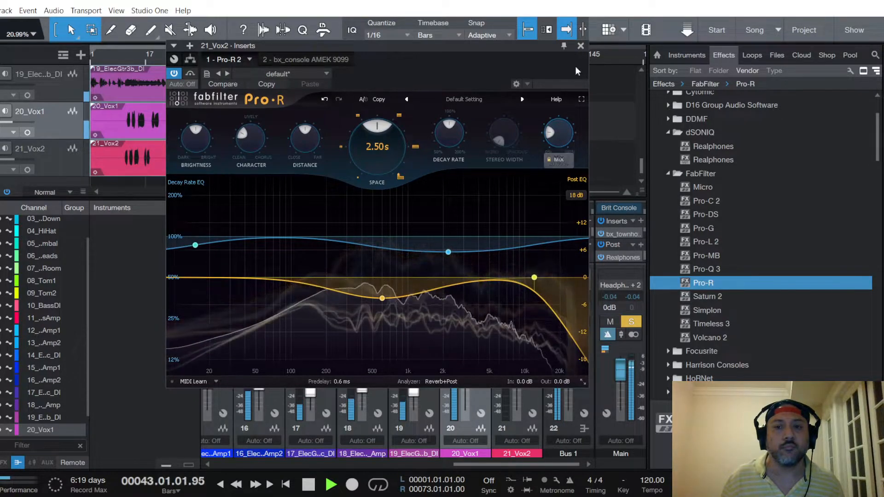
pyautogui.click(580, 45)
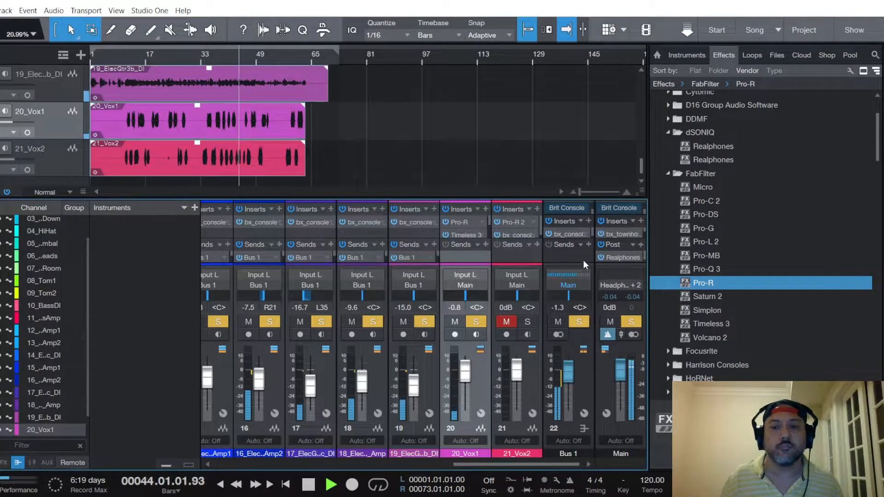
# Unmute 21_Vox2, insert Timeless 3 between its Pro-R and console plug-ins, and stop playback
pyautogui.click(507, 321)
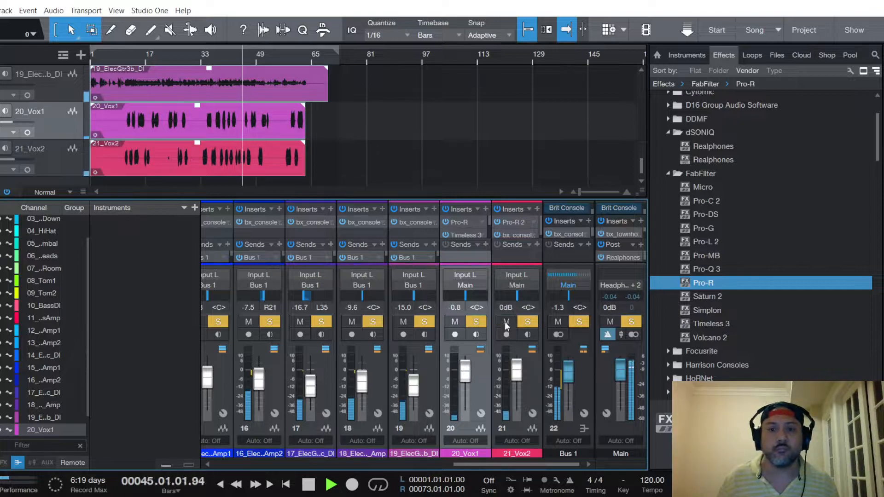
pyautogui.click(514, 257)
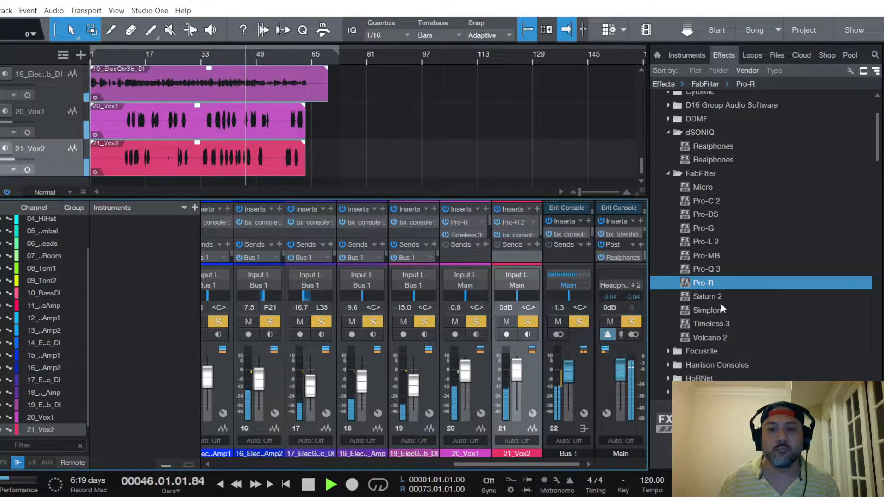
pyautogui.moveTo(719, 324); pyautogui.dragTo(516, 227)
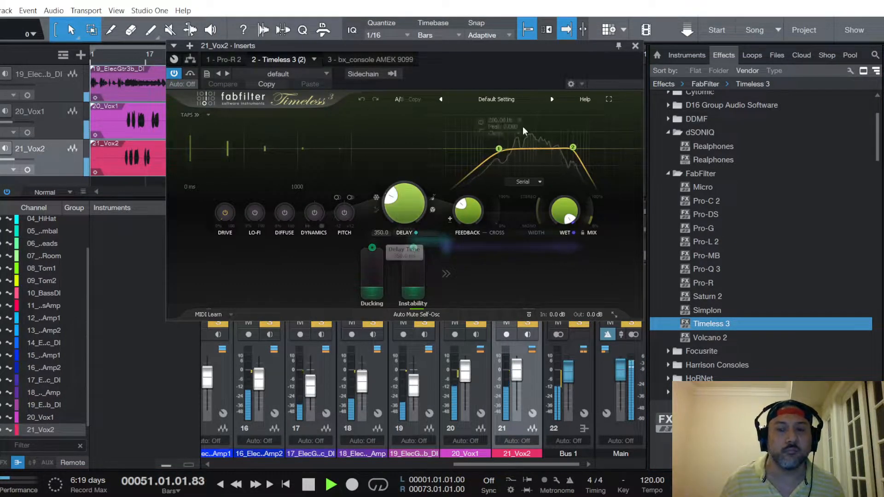
pyautogui.click(635, 45)
pyautogui.press('space')
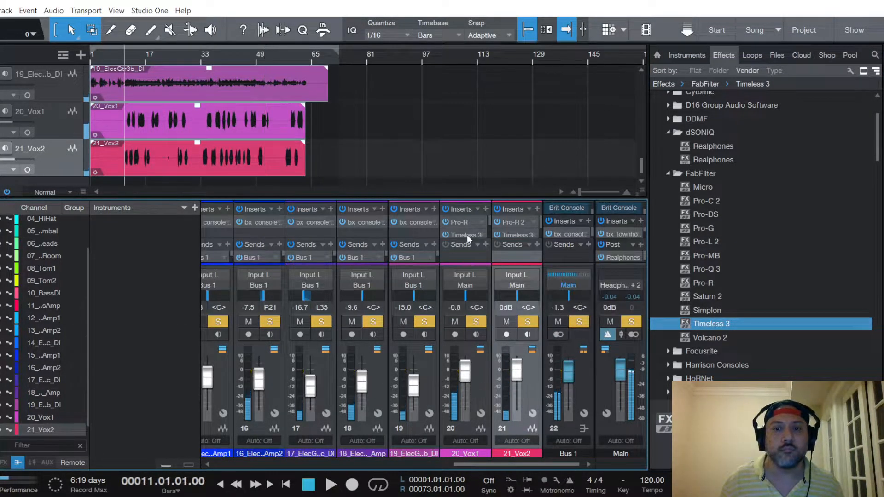
# Check the Timeless 3 delay time on 20_Vox1 and set the one on 21_Vox2 to 275.4 ms
pyautogui.click(467, 235)
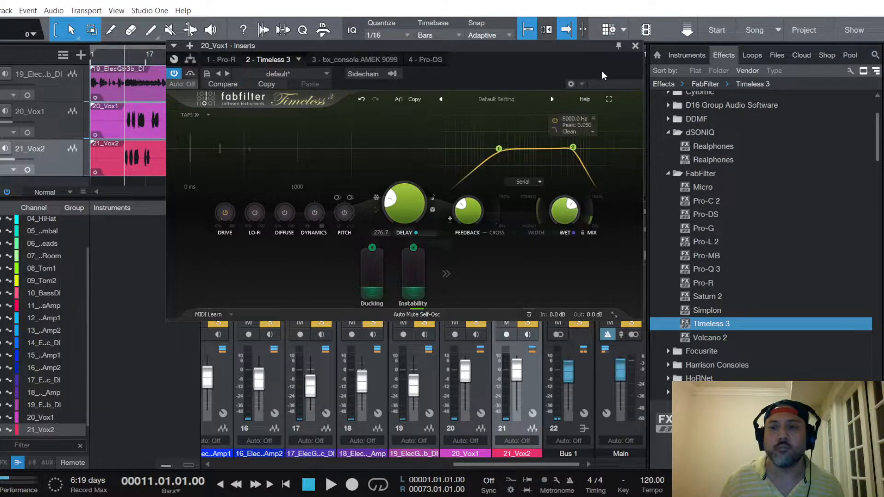
pyautogui.click(636, 46)
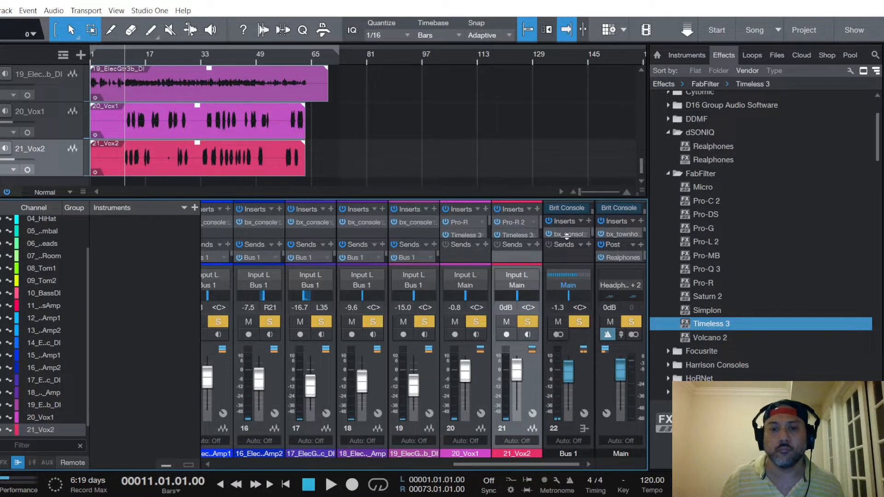
pyautogui.click(509, 236)
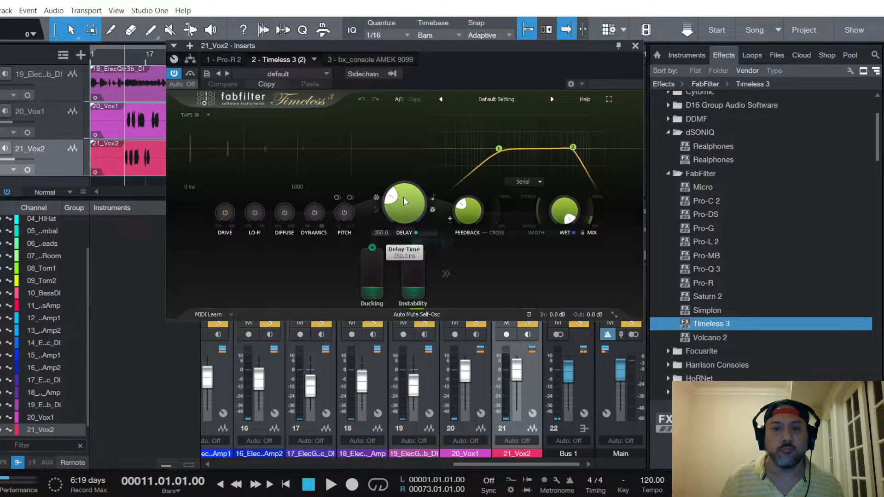
pyautogui.scroll(3, 403, 197)
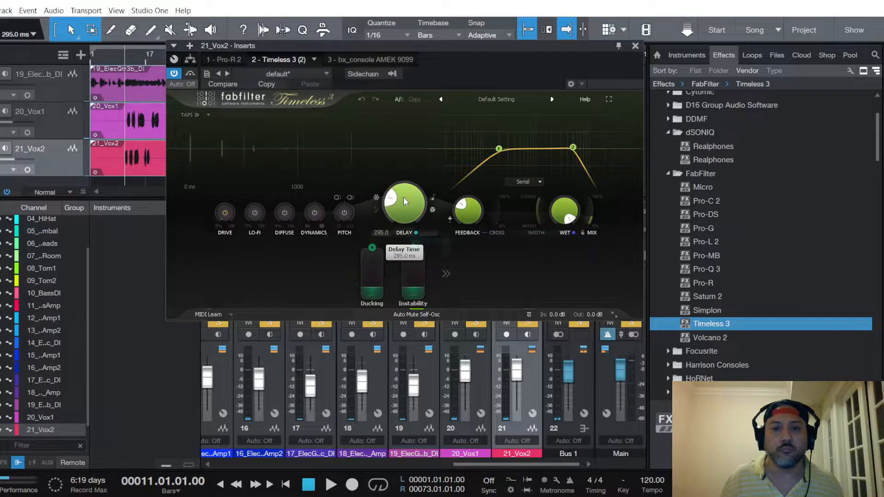
pyautogui.scroll(-3, 403, 197)
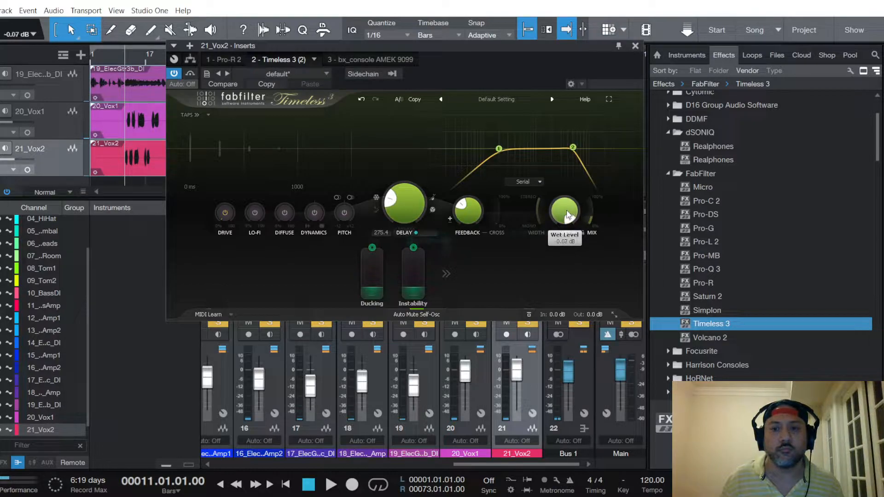
# Reduce the Timeless 3 wet level on 21_Vox2 to -12.76 dB and close the plug-in window
pyautogui.scroll(-3, 567, 215)
pyautogui.scroll(-2, 565, 211)
pyautogui.scroll(2, 565, 211)
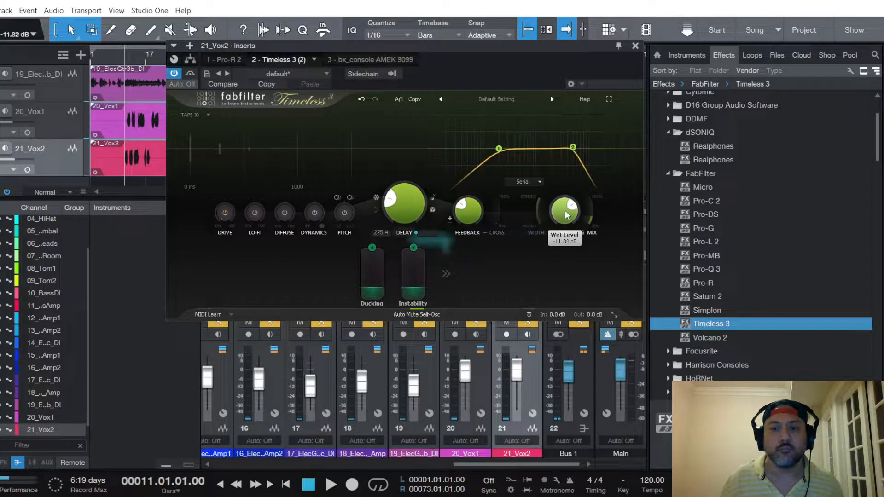
pyautogui.scroll(4, 565, 211)
pyautogui.scroll(-5, 565, 211)
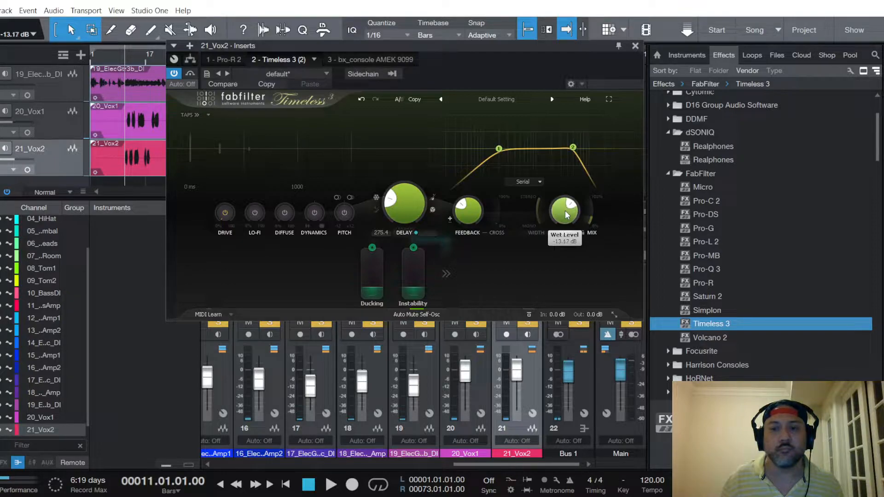
pyautogui.scroll(1, 565, 211)
pyautogui.click(636, 46)
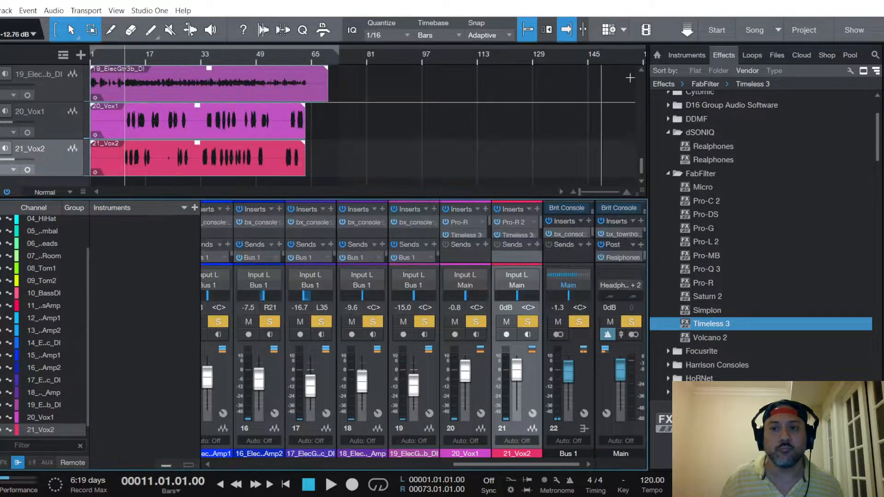
# Compare with the Timeless 3 settings on 20_Vox1 and fine-tune the wet level on 21_Vox2 to -12.66 dB
pyautogui.click(465, 233)
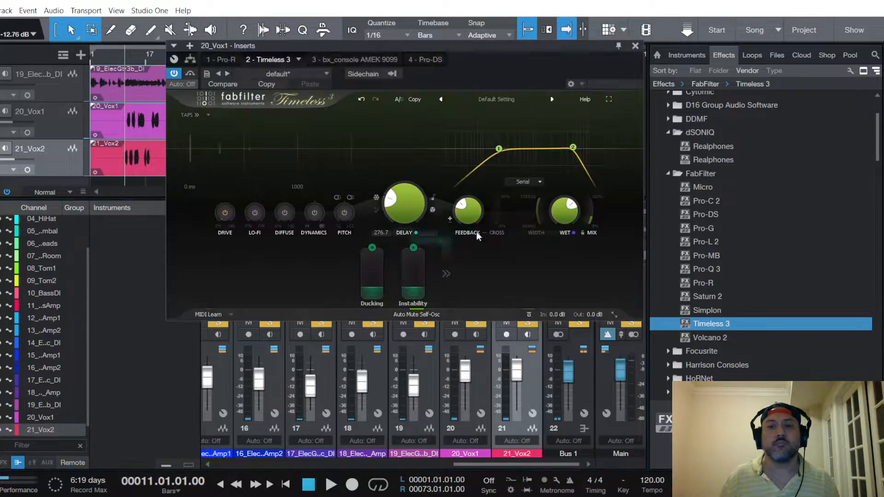
pyautogui.click(636, 46)
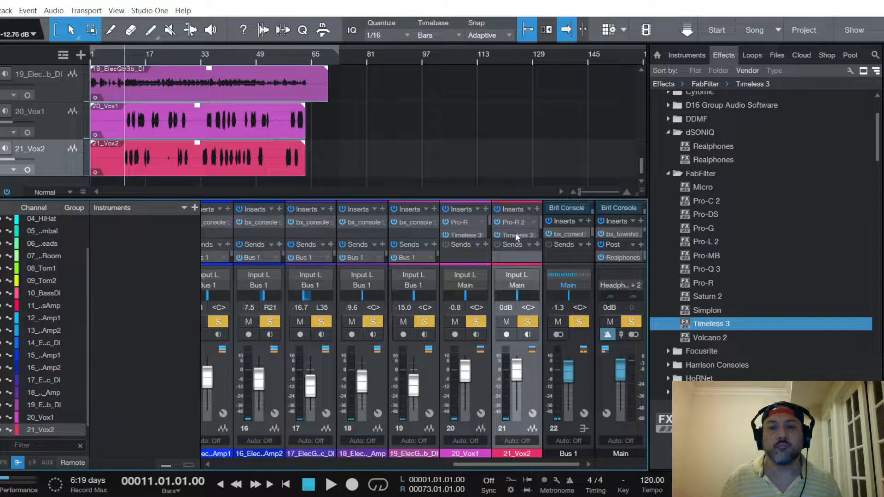
pyautogui.click(515, 234)
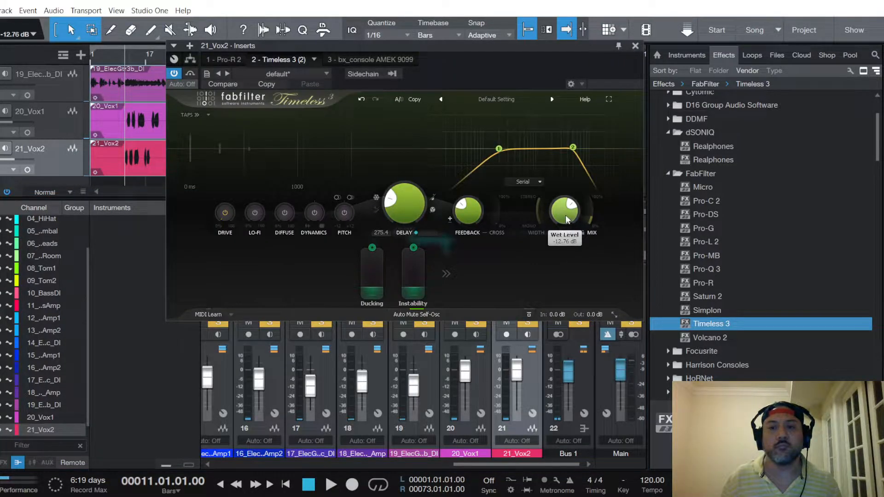
pyautogui.moveTo(565, 215); pyautogui.dragTo(566, 216)
pyautogui.click(636, 46)
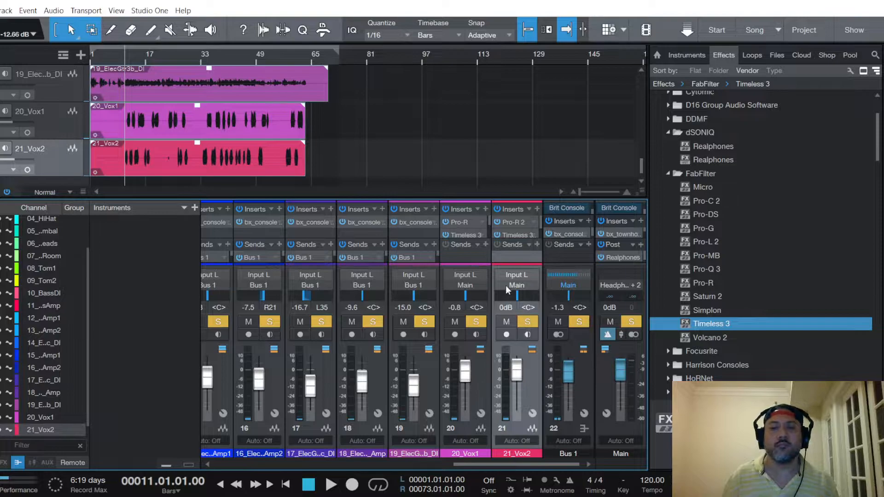
# Play 21_Vox2 and adjust the ratio to 4.2:1 and the threshold of the compressor in its bx_console AMEK 9099
pyautogui.moveTo(539, 223); pyautogui.dragTo(541, 234)
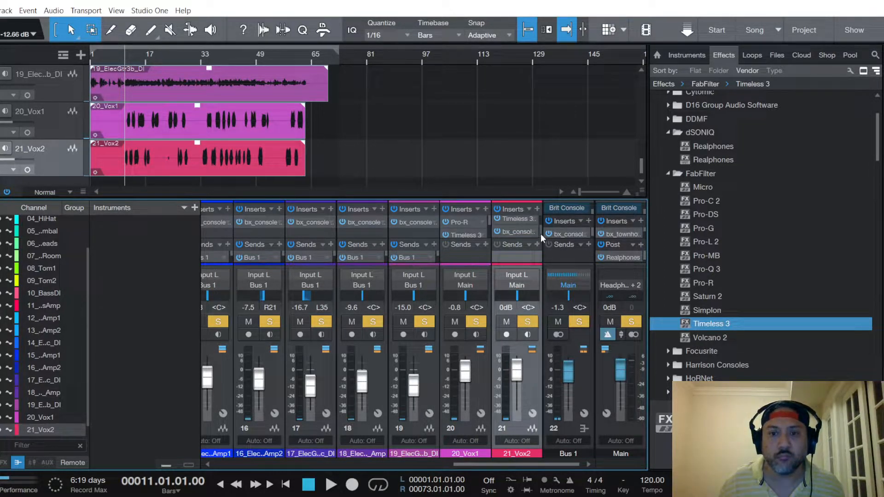
pyautogui.click(516, 232)
pyautogui.press('space')
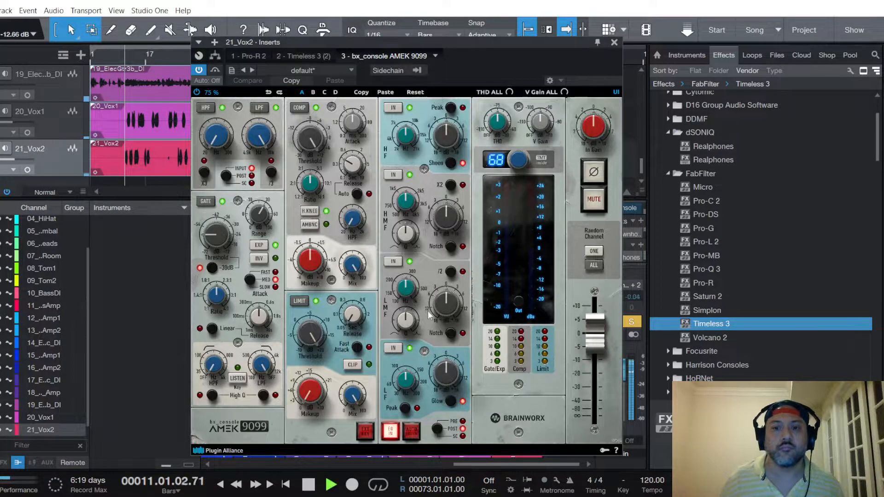
pyautogui.click(311, 182)
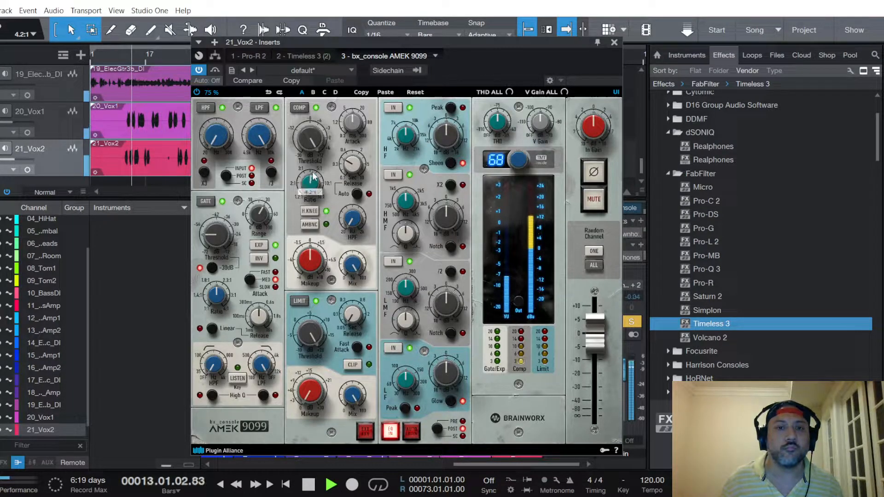
pyautogui.click(312, 141)
pyautogui.moveTo(311, 148); pyautogui.dragTo(312, 158)
# Enable Auto Listen, set the EQ to Pre Dyn, and tune its bands with LF at 225.6 Hz, LMF gain +1.5 dB and HF gain +1.0 dB
pyautogui.click(417, 433)
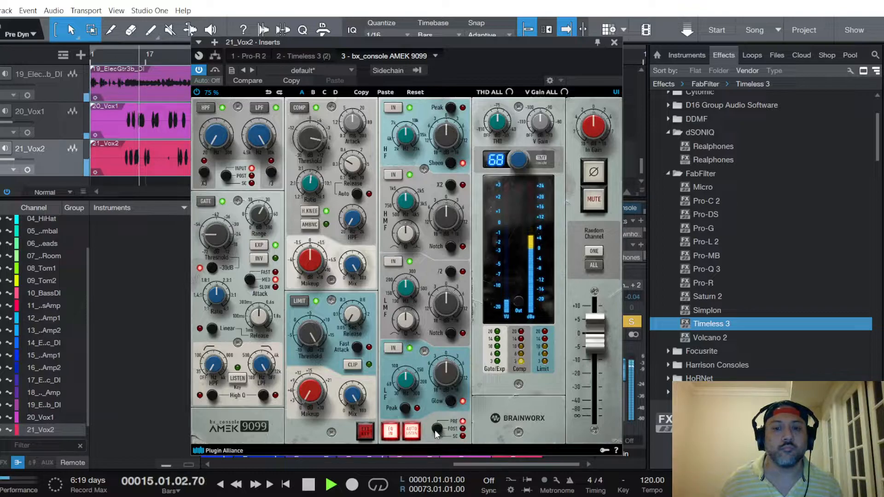
pyautogui.moveTo(408, 385); pyautogui.dragTo(415, 359)
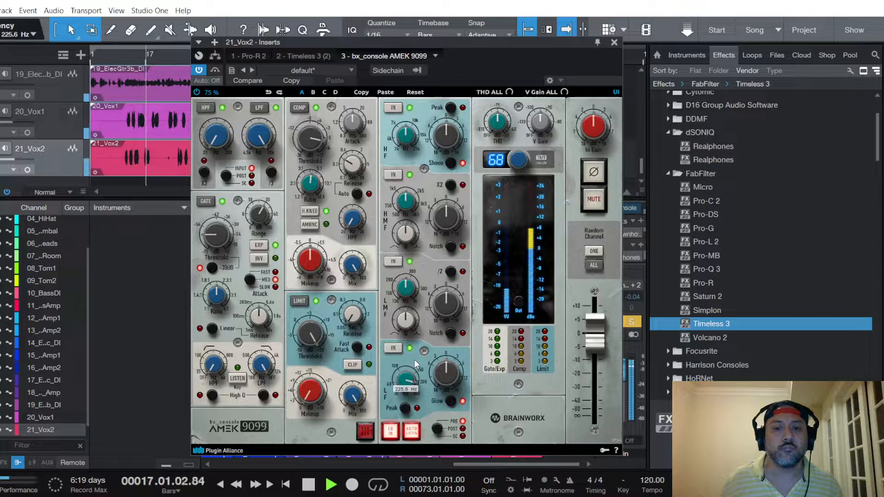
pyautogui.moveTo(406, 289); pyautogui.dragTo(444, 305)
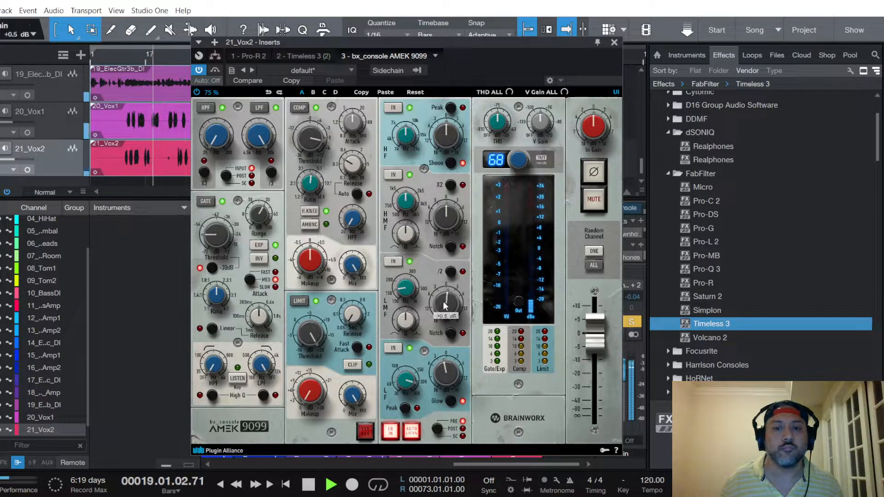
pyautogui.scroll(2, 446, 306)
pyautogui.scroll(-1, 445, 306)
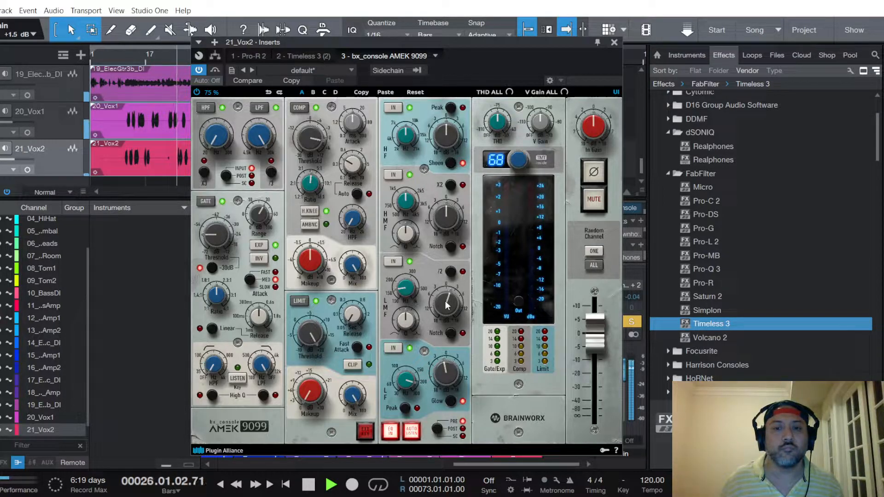
pyautogui.scroll(-1, 445, 301)
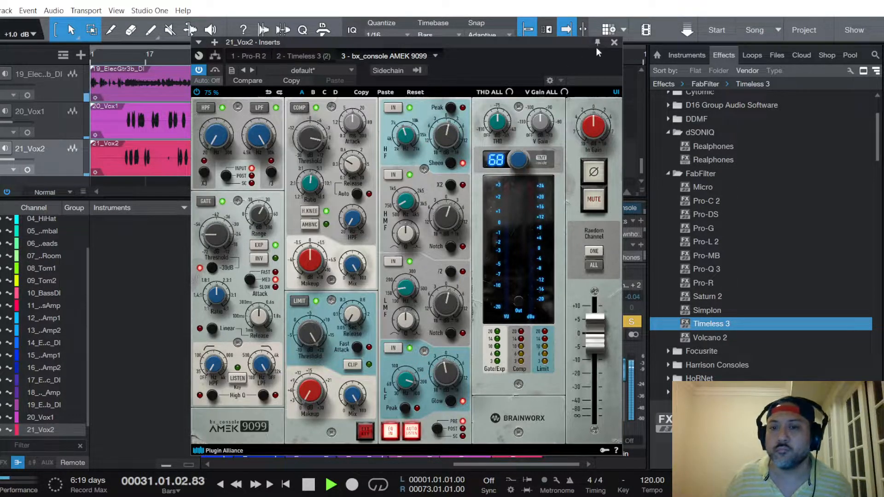
pyautogui.click(615, 42)
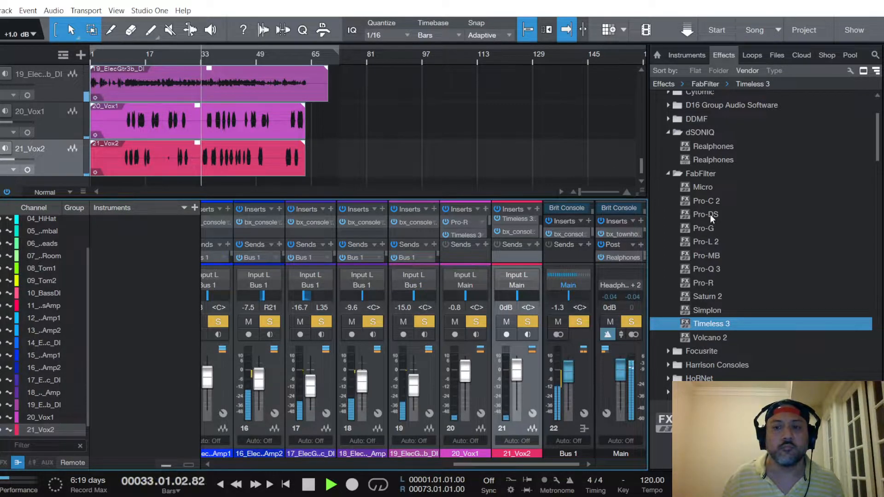
# Trim the console's HF gain on 21_Vox2 to +0.5 dB and insert the Pro-DS de-esser after the console plug-in
pyautogui.click(516, 231)
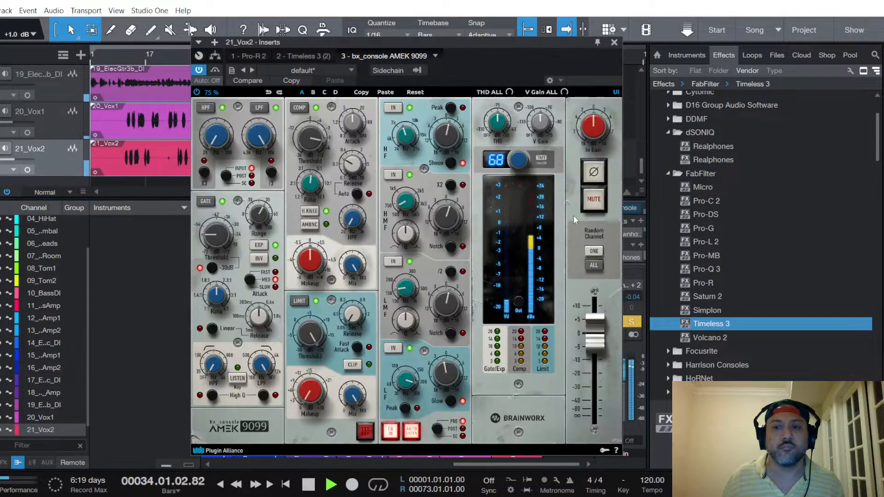
pyautogui.scroll(-1, 445, 148)
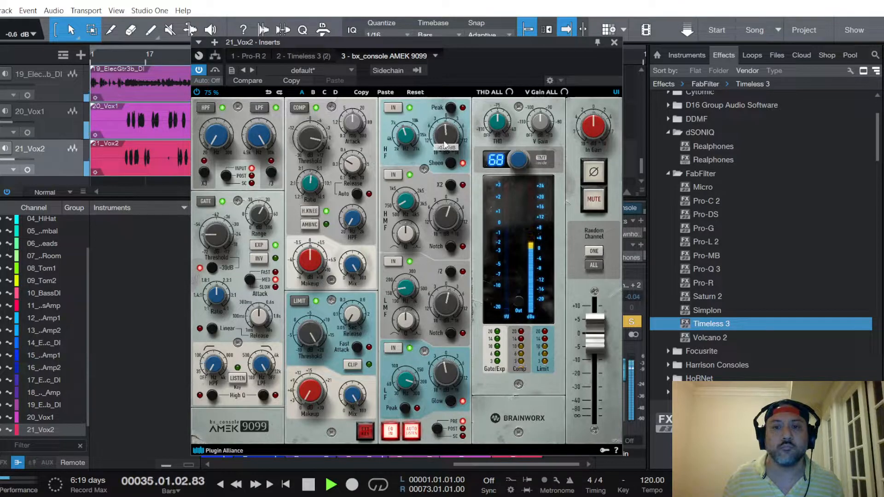
pyautogui.moveTo(708, 214); pyautogui.dragTo(474, 63)
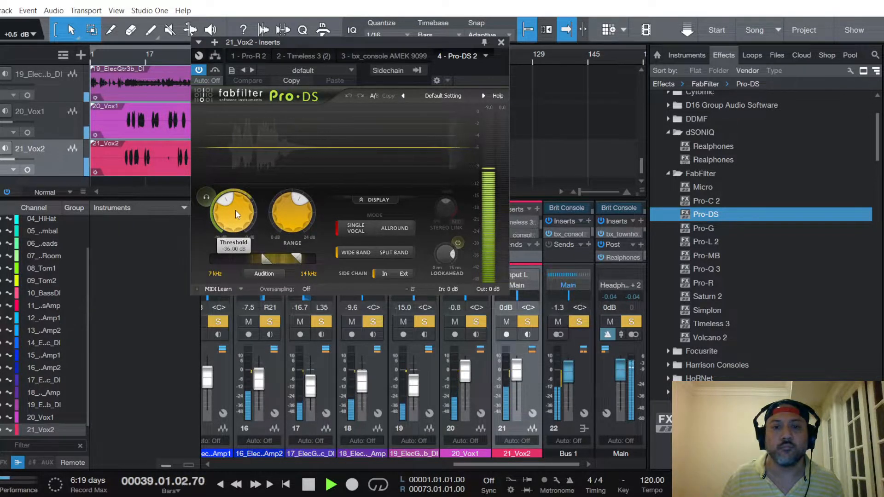
pyautogui.click(501, 42)
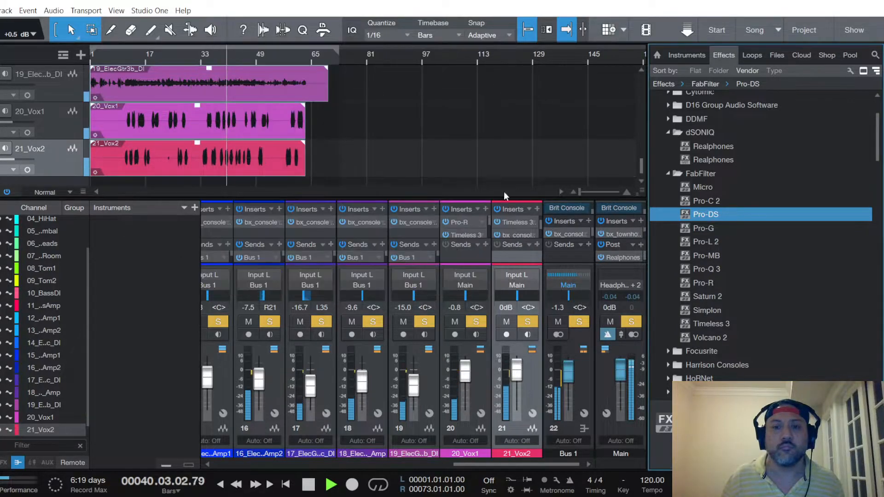
# Set the HF gain of the AMEK 9099 on 21_Vox2 to -0.6 dB and close the plug-in window
pyautogui.click(516, 235)
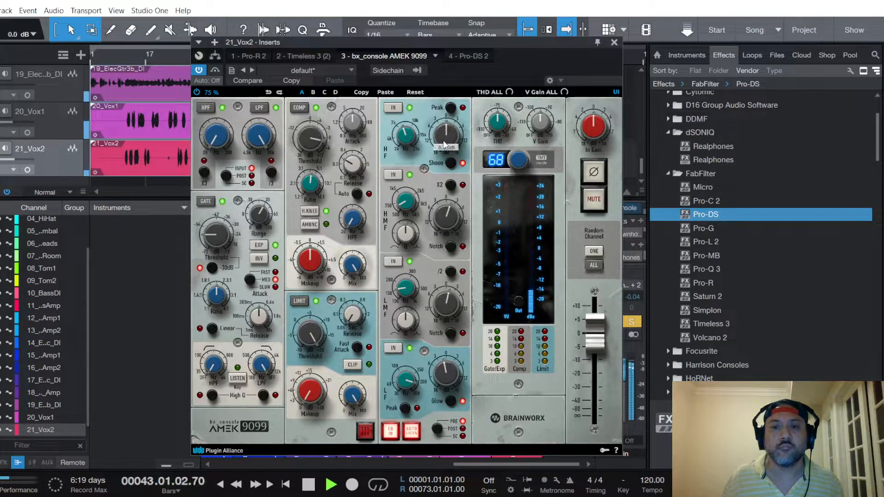
pyautogui.scroll(1, 445, 146)
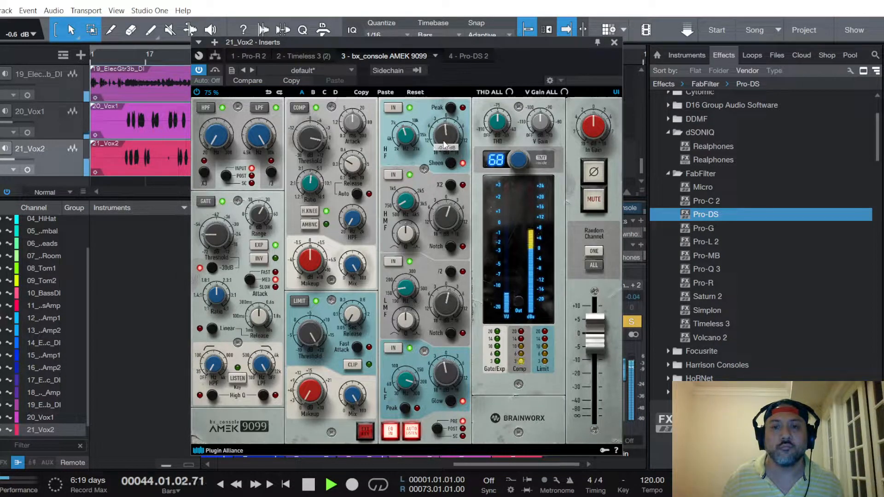
pyautogui.click(615, 43)
# Raise the 21_Vox2 fader to +2.5 dB while the song plays
pyautogui.scroll(2, 517, 370)
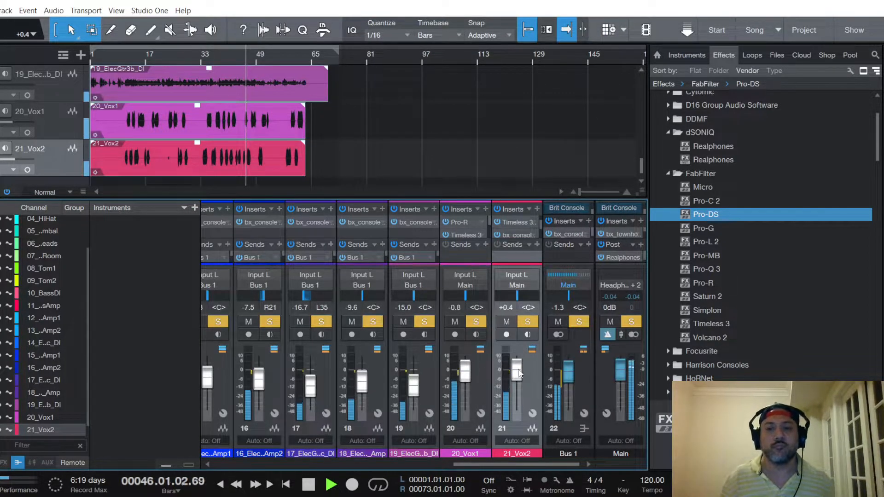
pyautogui.scroll(4, 518, 369)
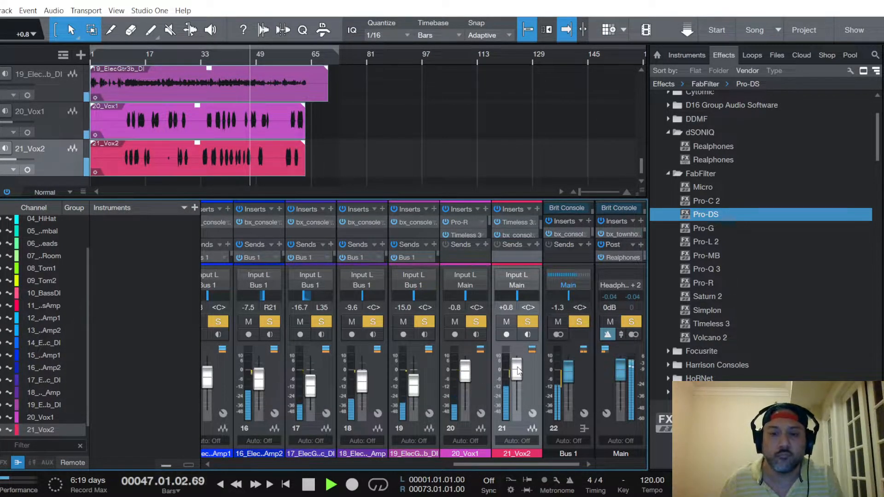
pyautogui.scroll(4, 517, 369)
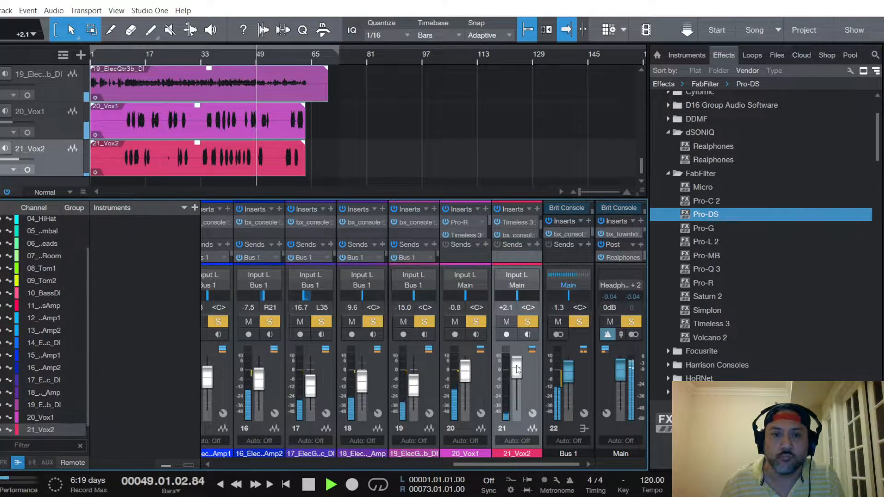
pyautogui.scroll(2, 517, 369)
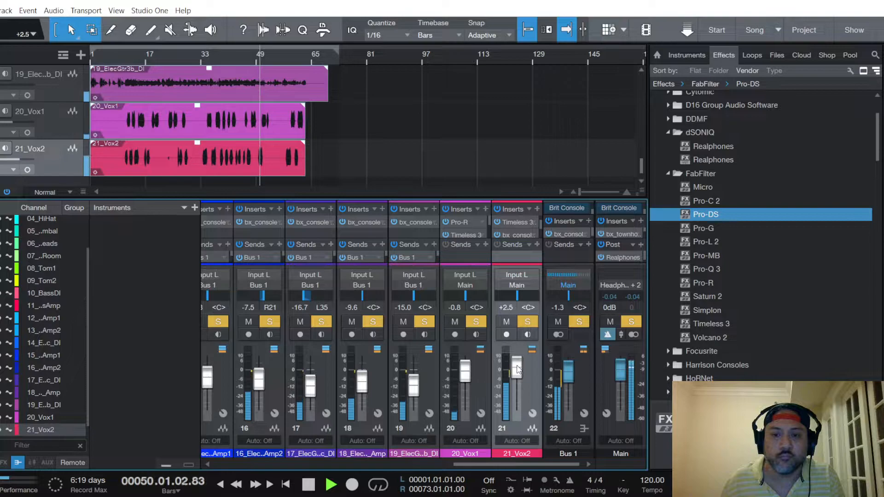
# Lower the 21_Vox2 fader to +1.7 dB and clear the solos so the whole mix plays
pyautogui.scroll(-4, 517, 370)
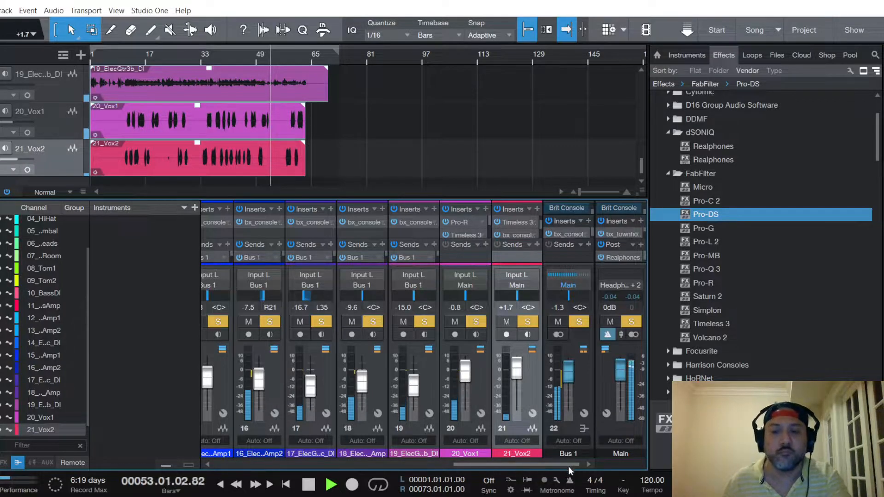
pyautogui.moveTo(576, 465)
pyautogui.mouseDown()
pyautogui.moveTo(300, 457)
pyautogui.moveTo(571, 464)
pyautogui.mouseUp()
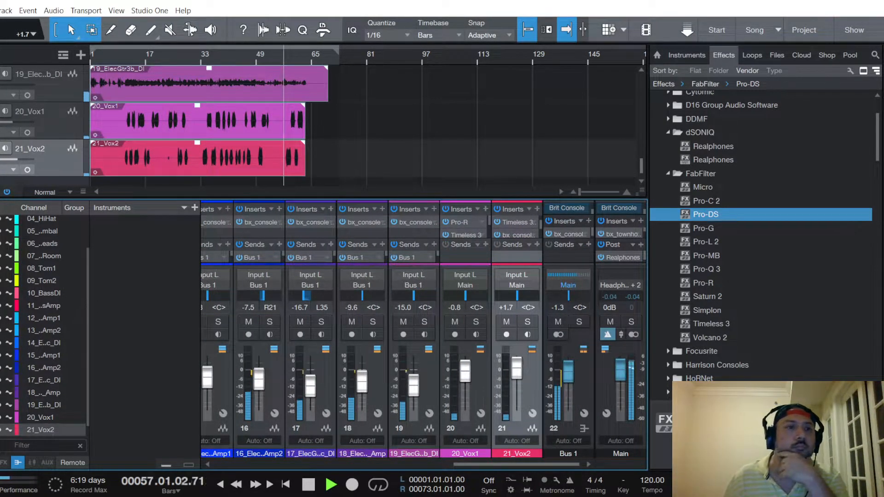
pyautogui.click(0, 10)
pyautogui.click(2, 138)
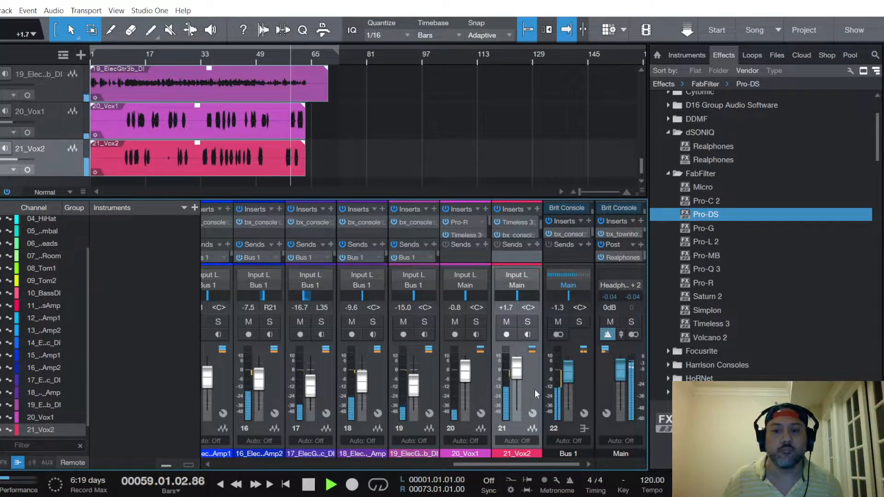
# Load the "Real Control Room - Set A - Near Field - Mid Range" preset in Realphones on the Main channel and close the plug-in window
pyautogui.click(624, 257)
pyautogui.click(635, 154)
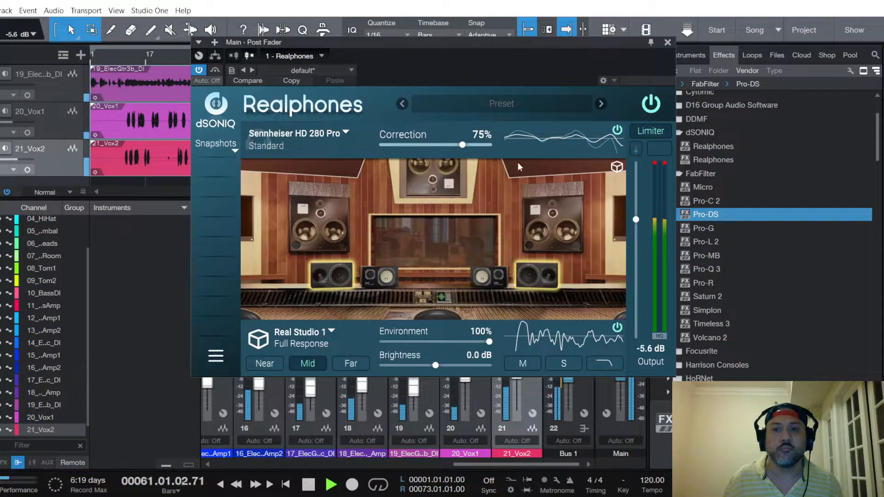
pyautogui.click(486, 105)
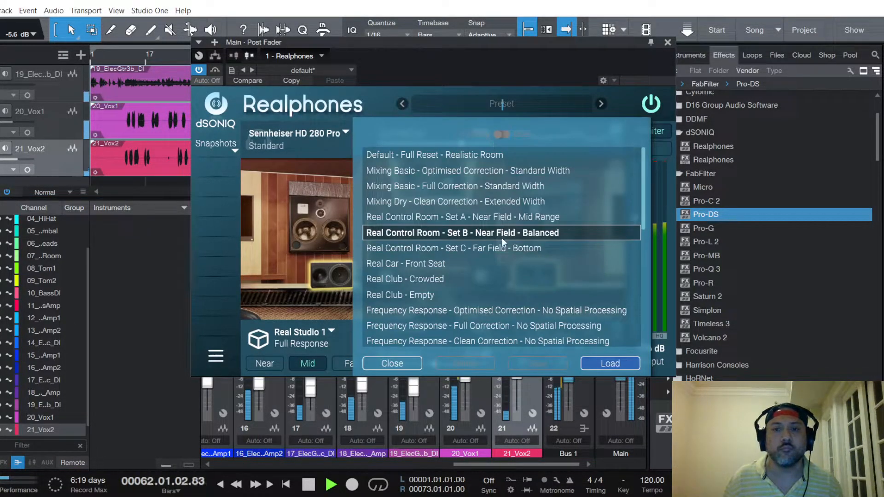
pyautogui.click(502, 217)
pyautogui.click(601, 363)
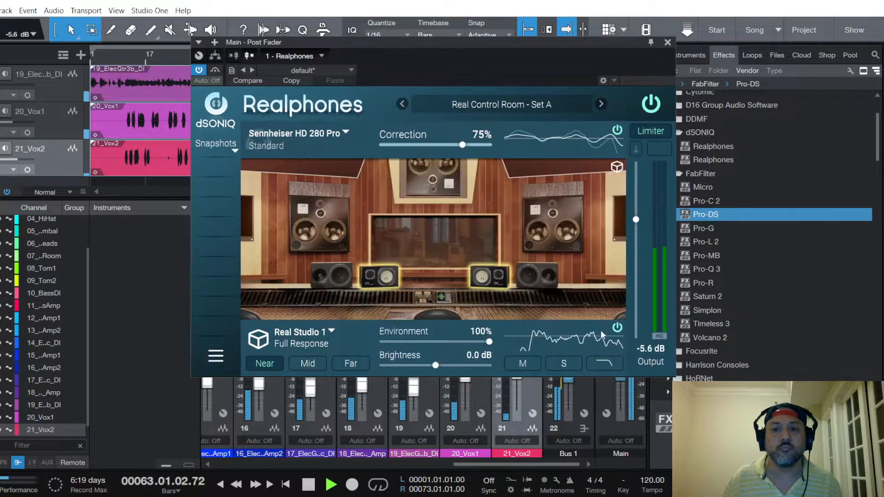
pyautogui.click(667, 43)
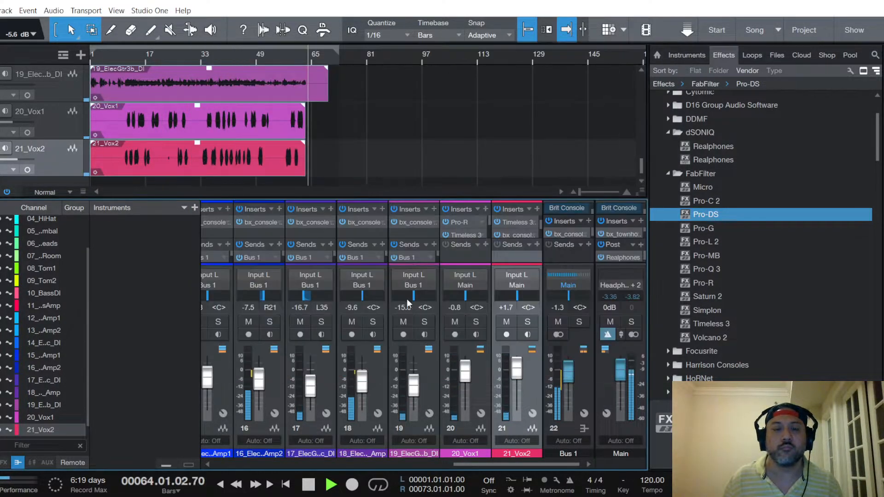
# Restart playback, select both vocal channels and adjust their faders together, reaching -1.3 dB on 20_Vox1 and +1.2 dB on 21_Vox2
pyautogui.press('space')
pyautogui.press('space')
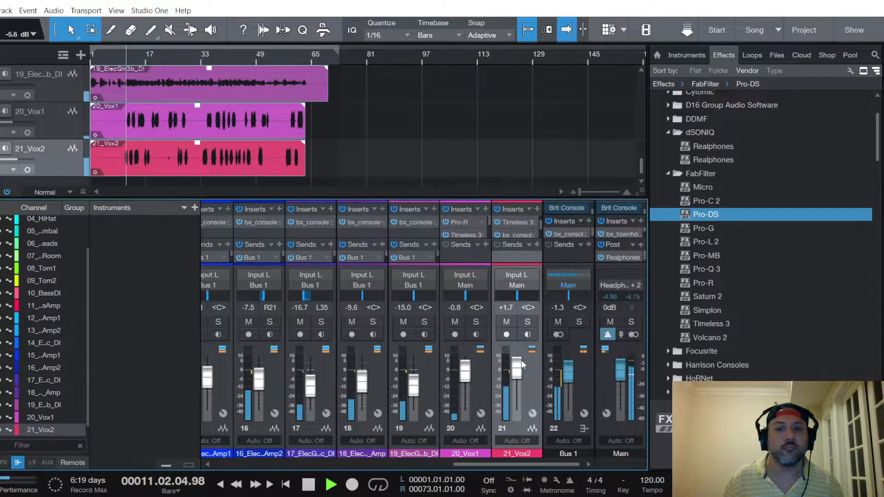
pyautogui.keyDown('ctrl'); pyautogui.click(483, 376); pyautogui.keyUp('ctrl')
pyautogui.moveTo(518, 375); pyautogui.dragTo(517, 379)
pyautogui.scroll(3, 516, 375)
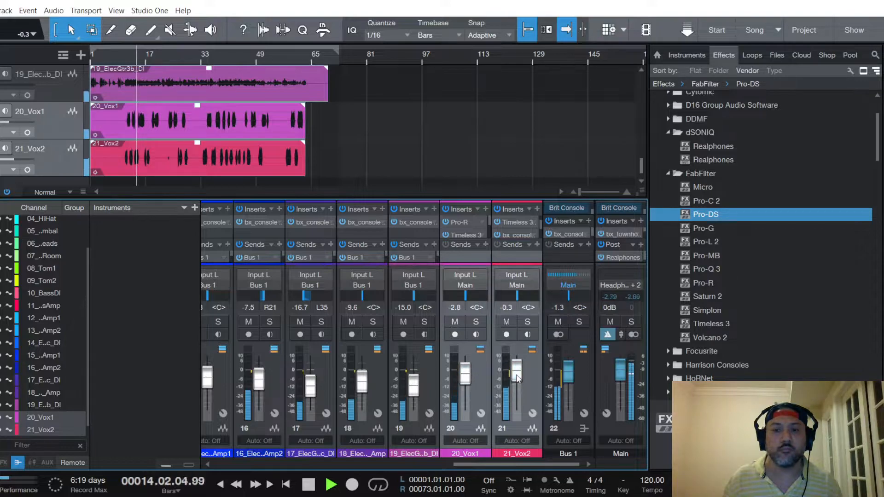
pyautogui.scroll(1, 516, 376)
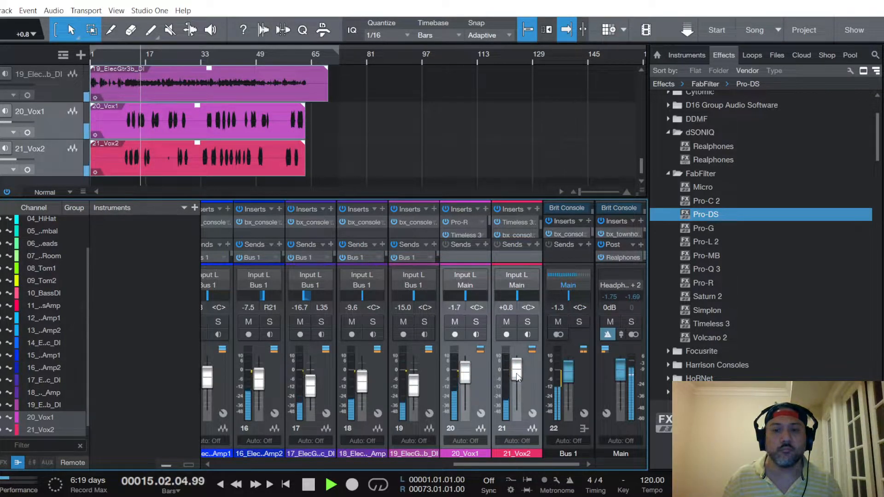
pyautogui.scroll(1, 517, 375)
pyautogui.scroll(-1, 518, 375)
pyautogui.scroll(-1, 518, 374)
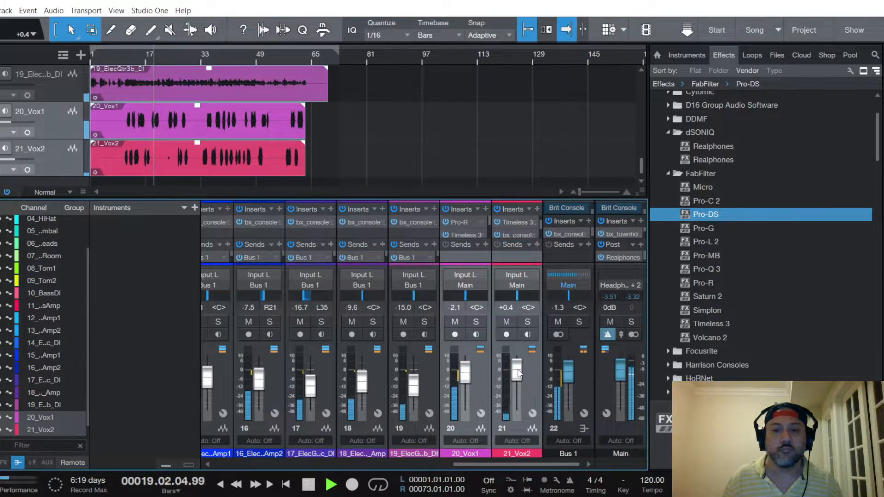
pyautogui.scroll(1, 518, 374)
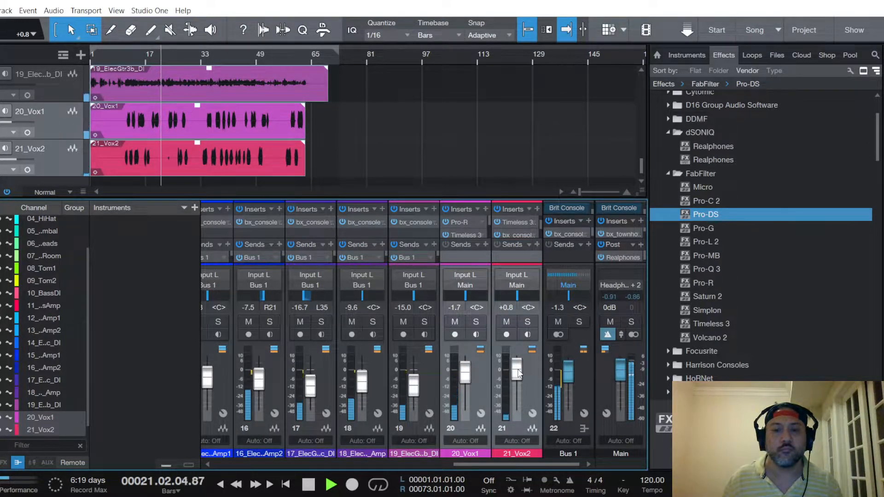
pyautogui.scroll(2, 519, 373)
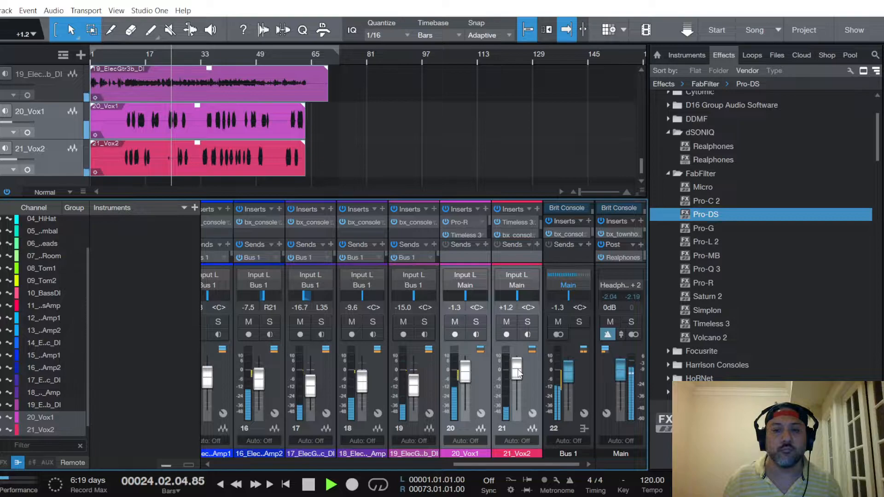
pyautogui.moveTo(518, 373); pyautogui.dragTo(522, 369)
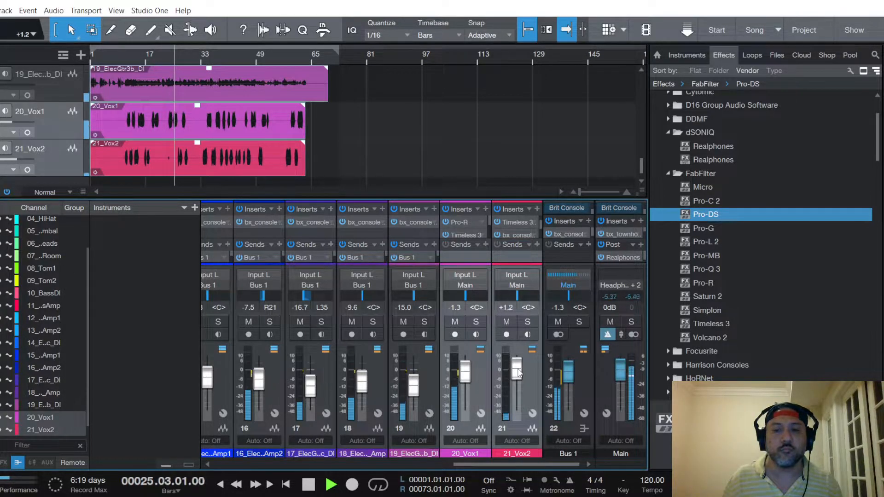
# Audition the mix through the Realphones preset "Real Control Room - Set C - Far Field - Bottom" and close the plug-in window
pyautogui.click(620, 256)
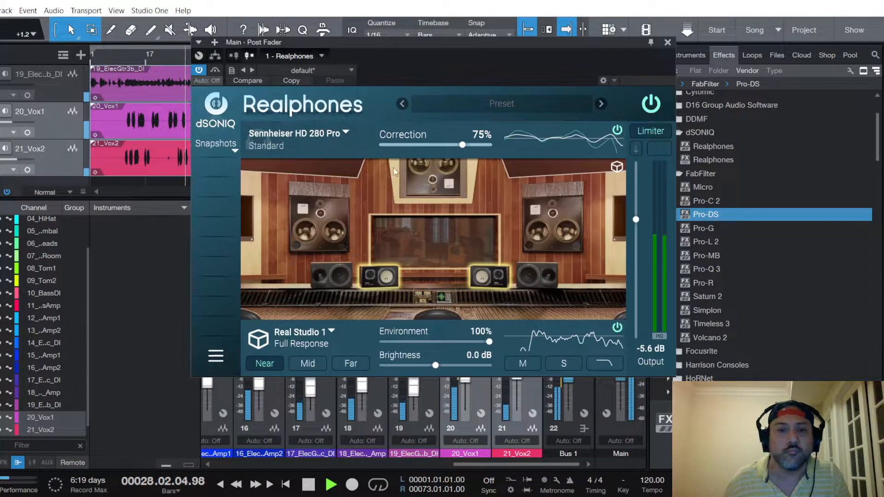
pyautogui.click(465, 102)
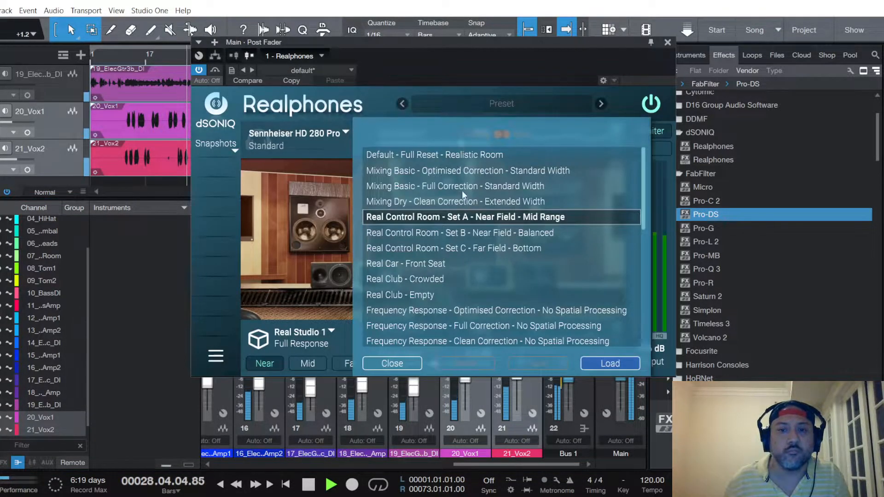
pyautogui.click(475, 248)
pyautogui.click(603, 368)
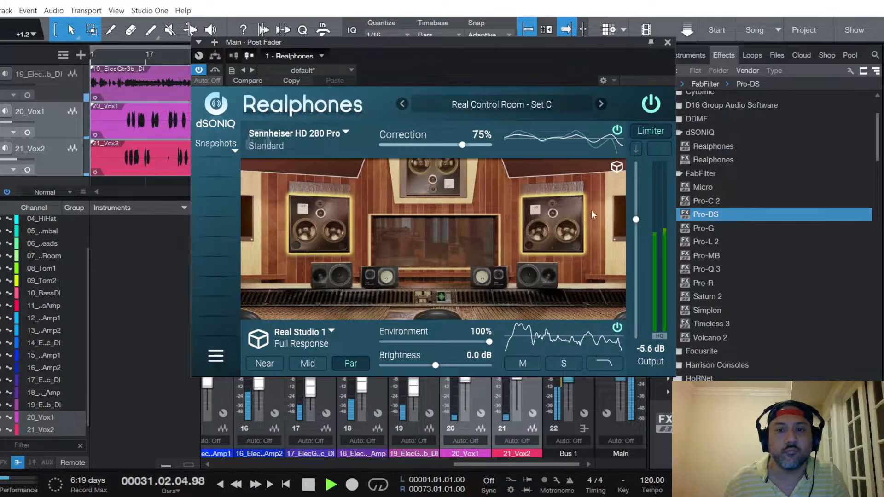
pyautogui.click(668, 43)
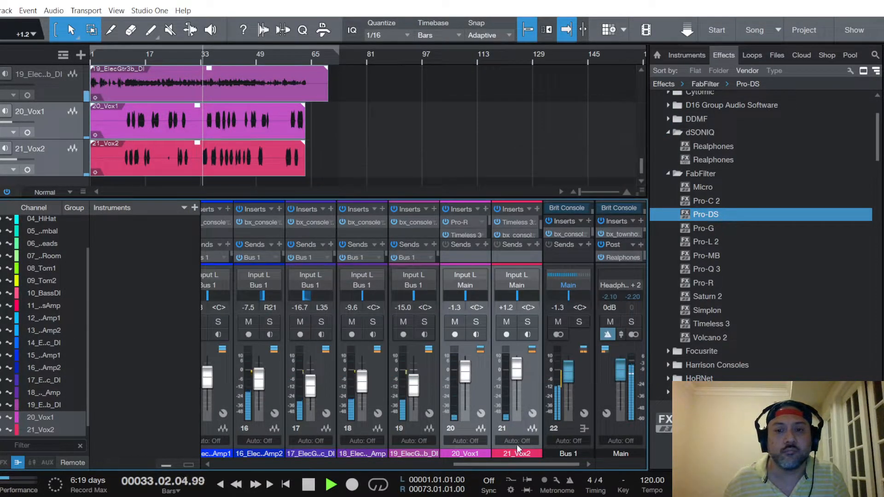
pyautogui.moveTo(520, 463); pyautogui.dragTo(562, 452)
pyautogui.moveTo(517, 368); pyautogui.dragTo(520, 362)
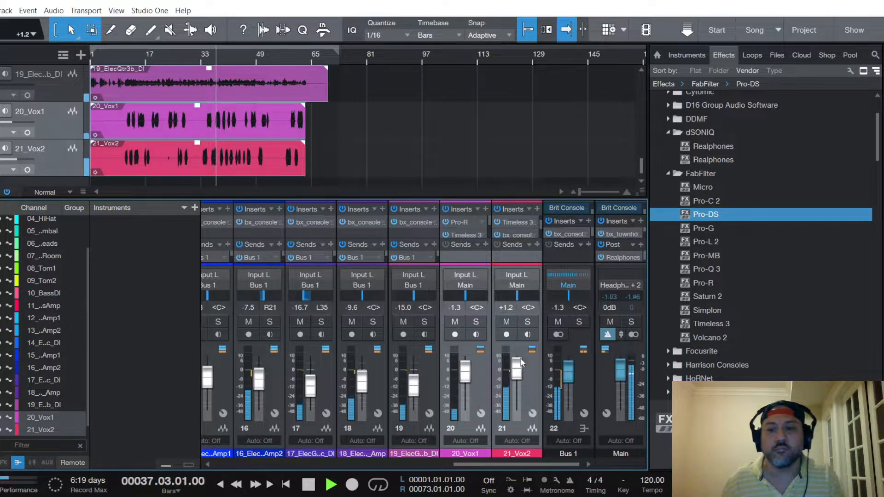
# Load the "Real Car - Front Seat" preset in Realphones on the Main channel and lower its output level to -6.8 dB
pyautogui.click(618, 256)
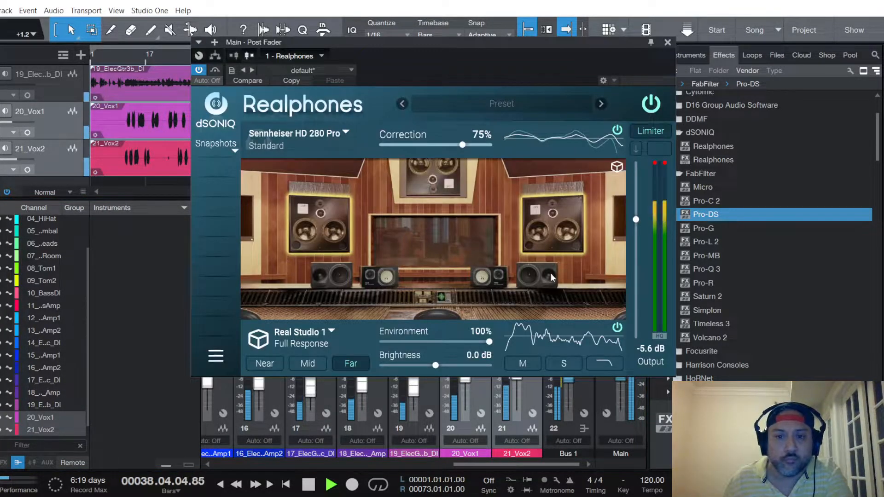
pyautogui.click(510, 114)
pyautogui.press('Down')
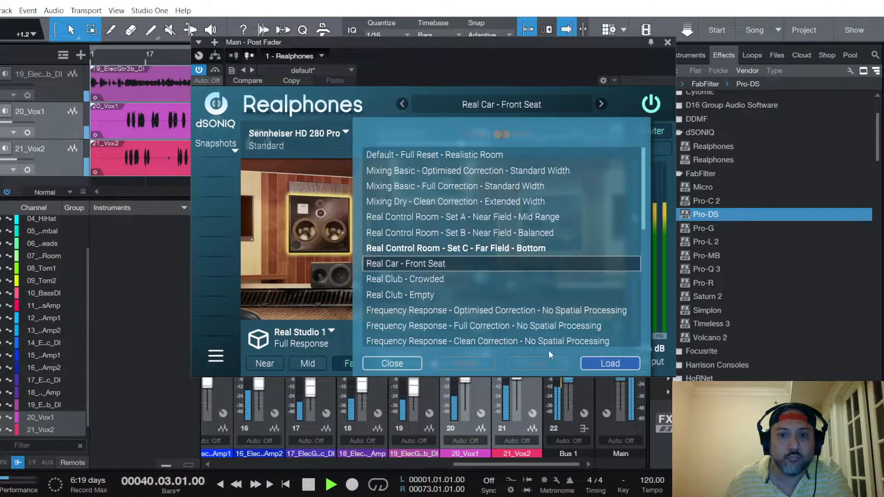
pyautogui.click(603, 366)
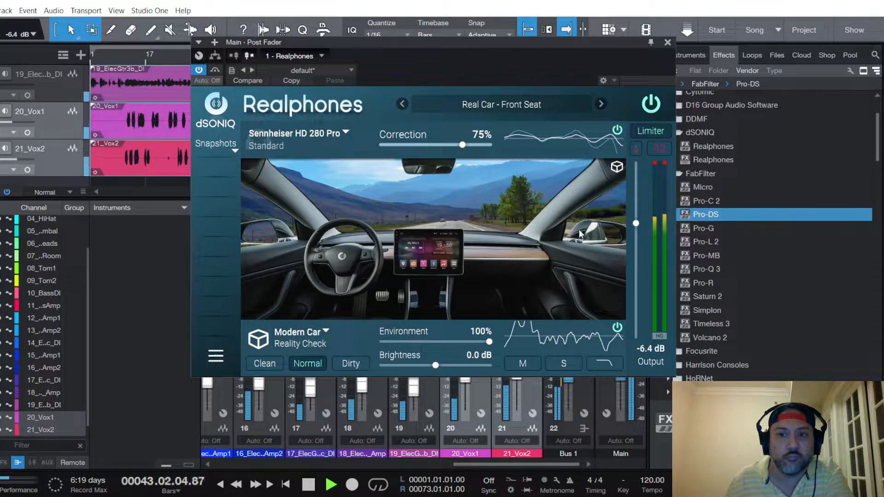
pyautogui.click(637, 148)
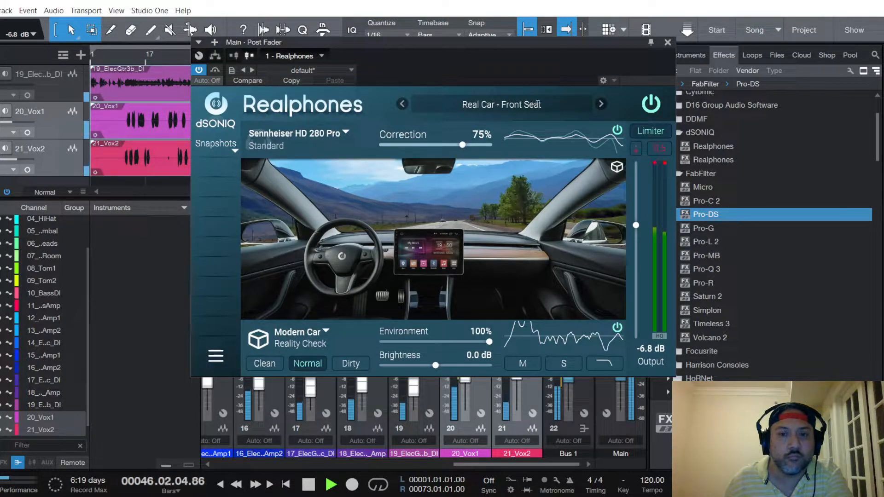
# Audition the mix through the Realphones presets "Real Club - Crowded" and "Real Club - Empty"
pyautogui.click(499, 105)
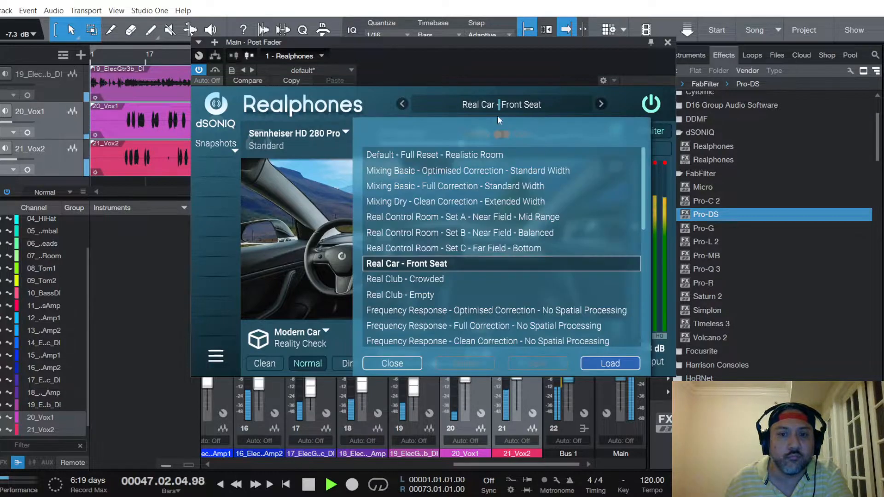
pyautogui.click(439, 278)
pyautogui.click(609, 364)
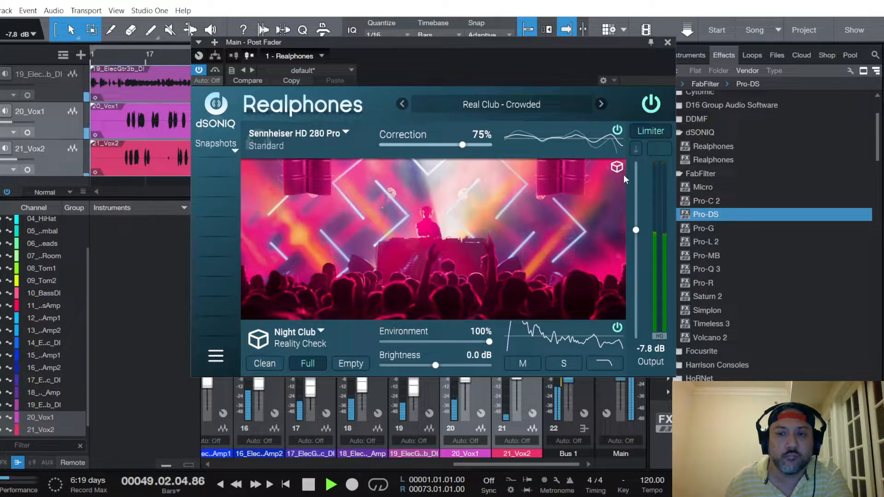
pyautogui.click(522, 105)
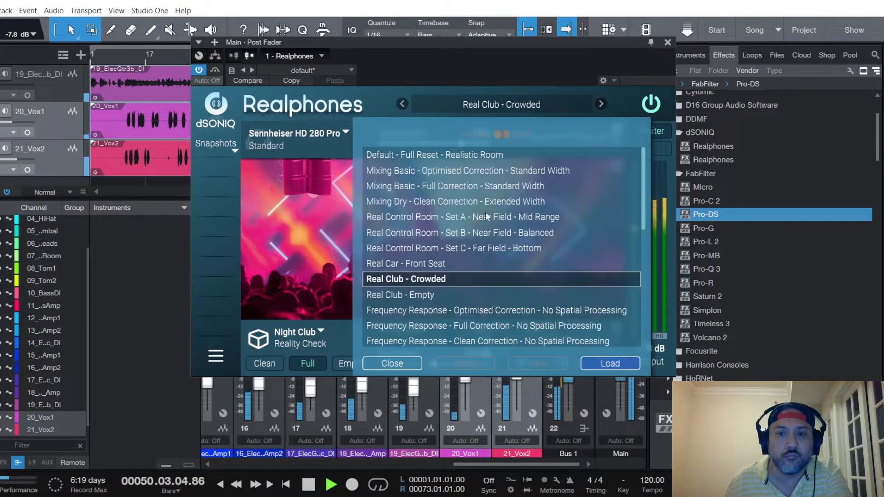
pyautogui.click(427, 296)
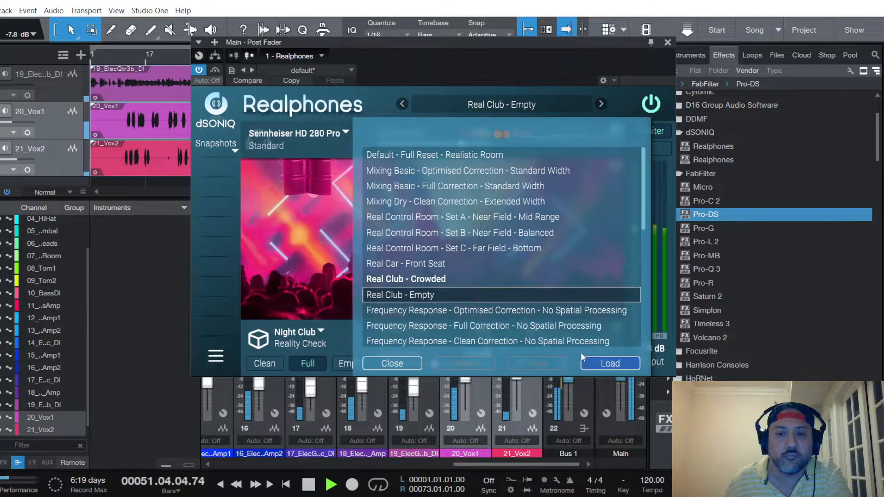
pyautogui.click(618, 366)
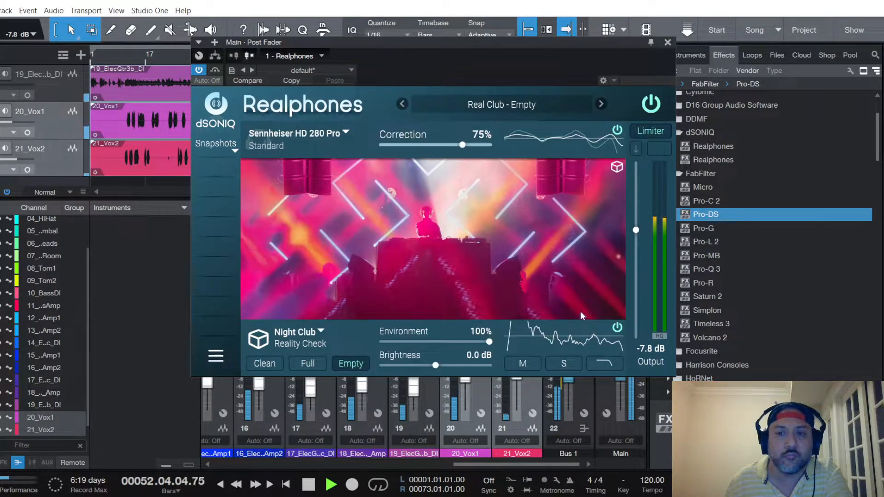
# Audition the three "Frequency Response" presets without spatial processing in Realphones: Optimised Correction, Full Correction and Clean Correction
pyautogui.click(501, 106)
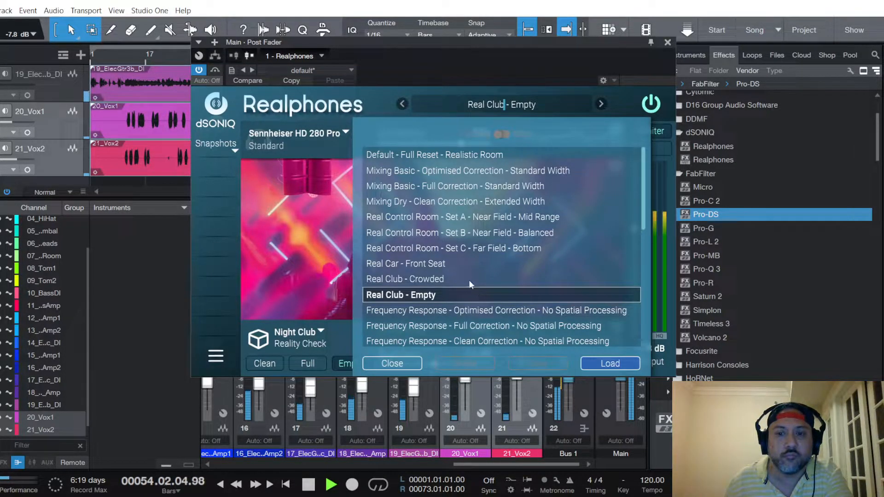
pyautogui.click(482, 311)
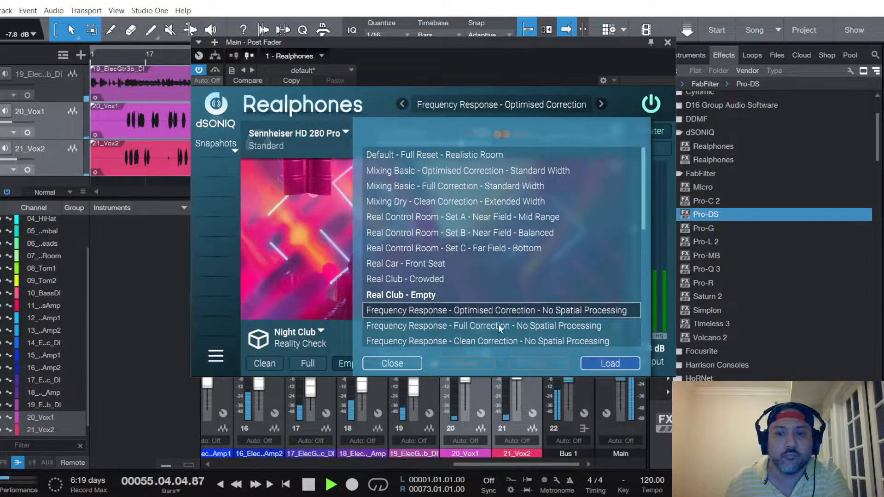
pyautogui.click(620, 365)
pyautogui.click(512, 105)
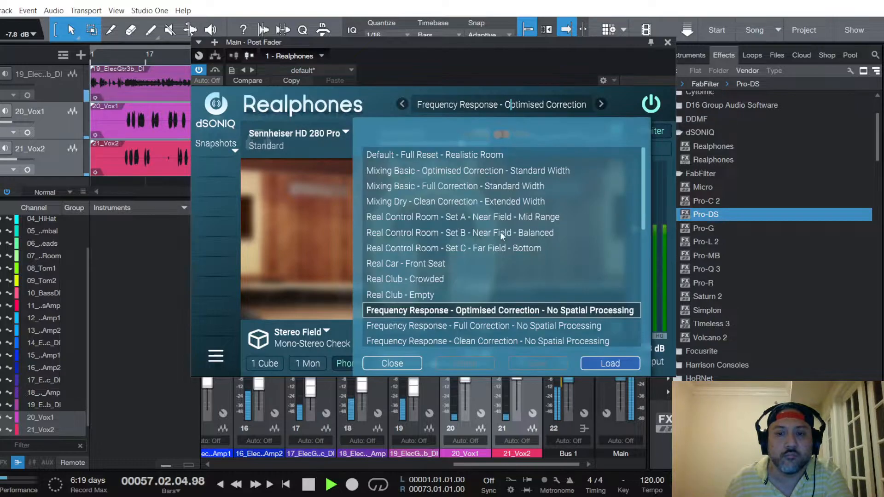
pyautogui.click(503, 326)
pyautogui.click(614, 364)
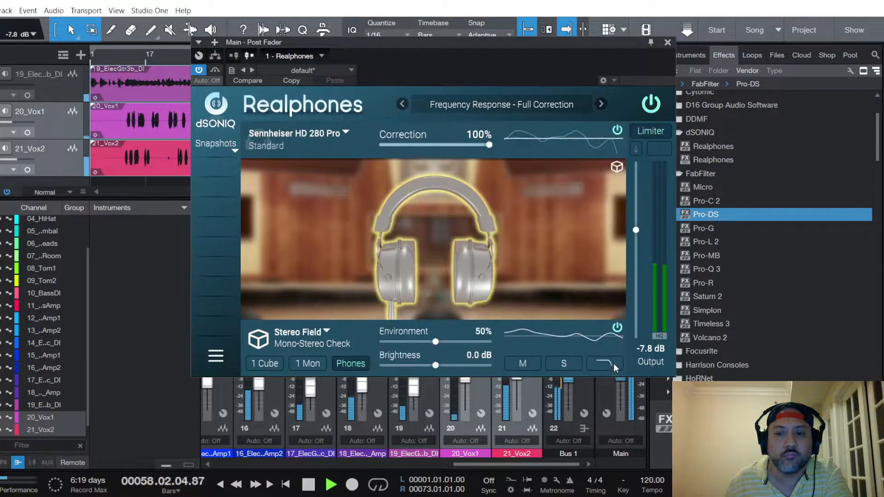
pyautogui.click(513, 106)
pyautogui.click(492, 341)
pyautogui.click(610, 364)
# Load the "Mix Elements - Vocal" preset in Realphones and restart playback to check the vocals
pyautogui.click(498, 104)
pyautogui.scroll(-5, 456, 264)
pyautogui.click(456, 261)
pyautogui.click(609, 363)
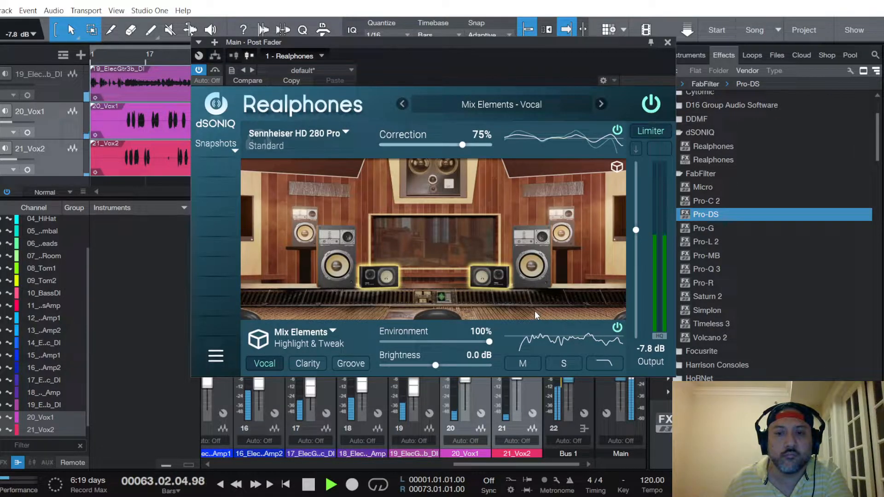
pyautogui.press('space')
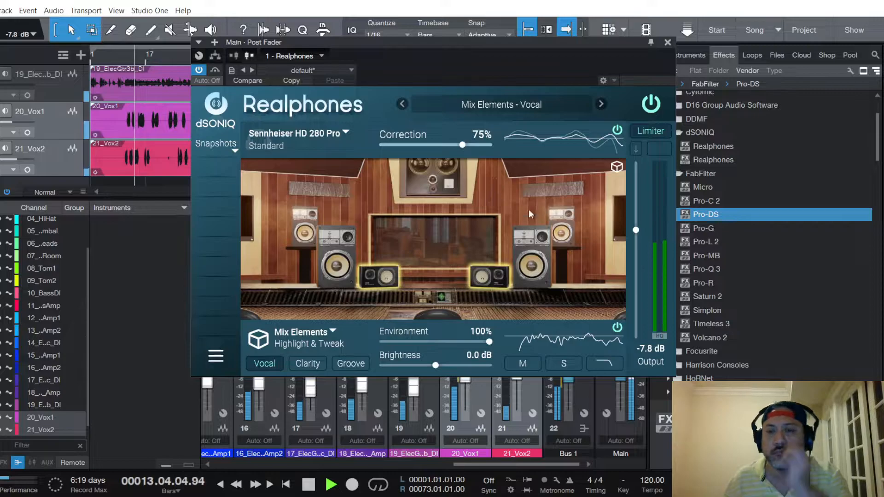
# Audition the mix through the Realphones presets "Mix Elements - Clarity" and "Mix Elements - Groove", and close the plug-in
pyautogui.click(526, 105)
pyautogui.click(441, 278)
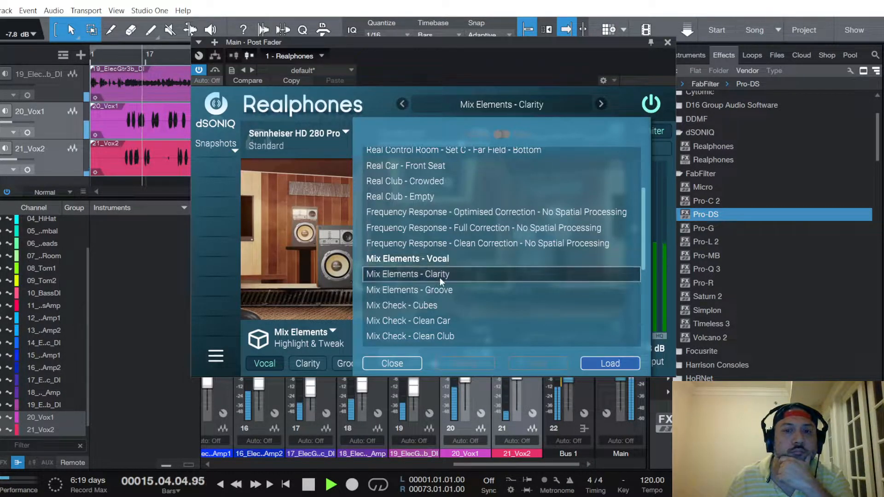
pyautogui.click(616, 364)
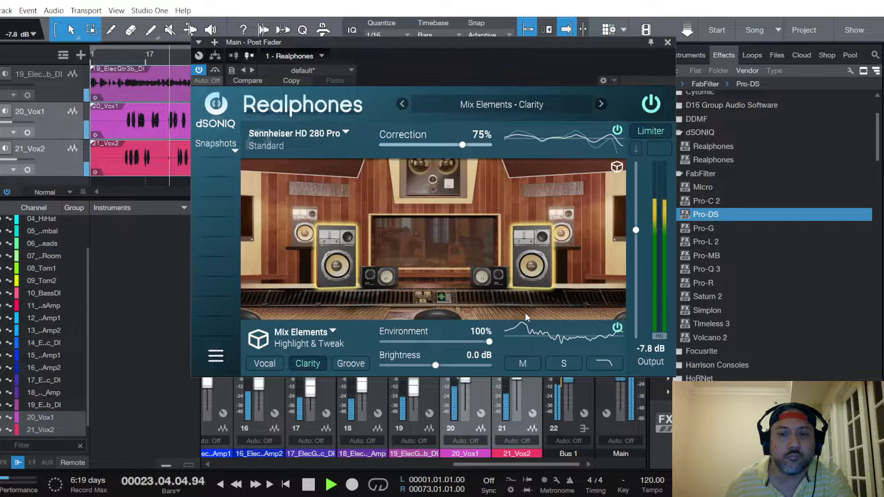
pyautogui.click(512, 105)
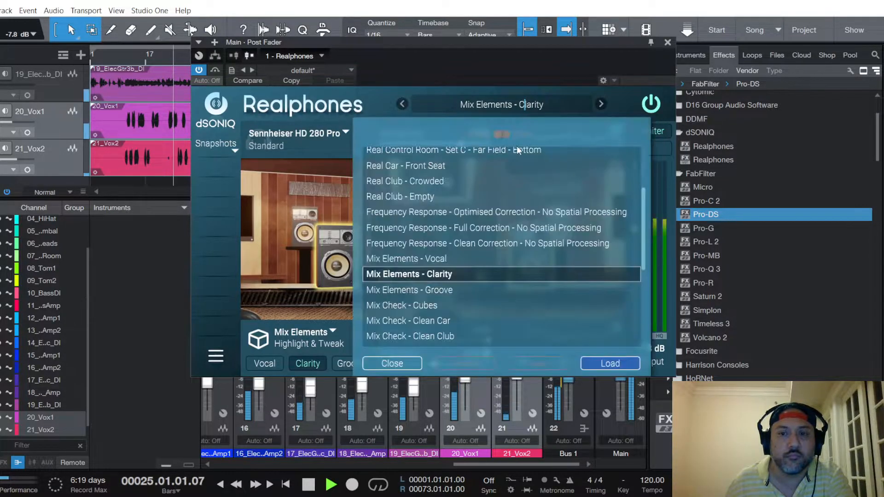
pyautogui.click(443, 293)
pyautogui.click(607, 363)
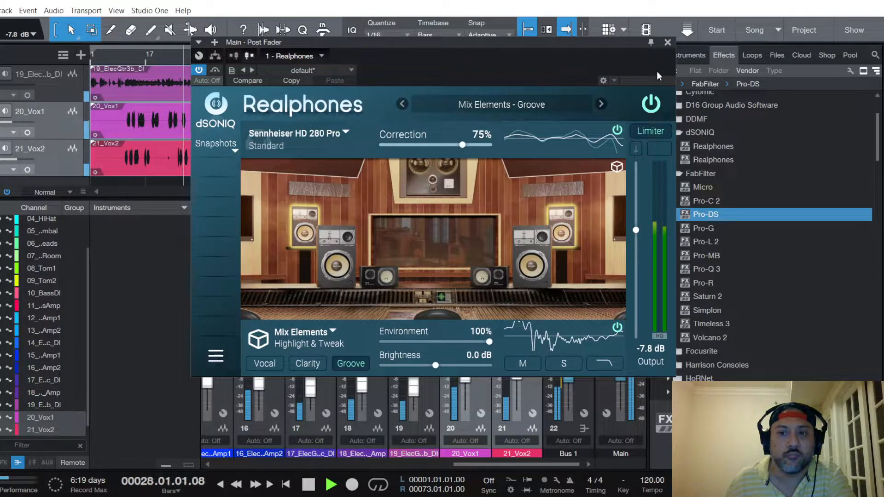
pyautogui.click(668, 41)
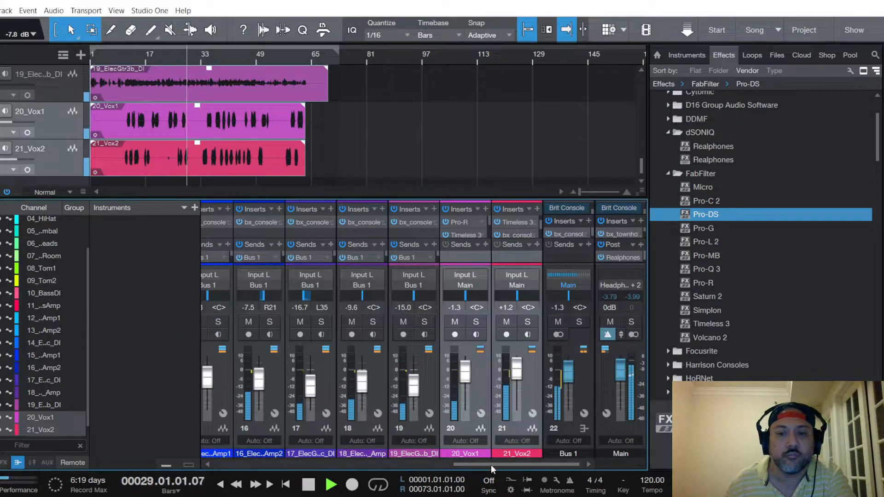
# Set the 01_Kick fader to +0.8 dB, the 11_BassAmp fader to -1.3 dB and the 10_BassDI fader to -3.8 dB
pyautogui.moveTo(491, 465); pyautogui.dragTo(247, 462)
pyautogui.moveTo(226, 372); pyautogui.dragTo(229, 373)
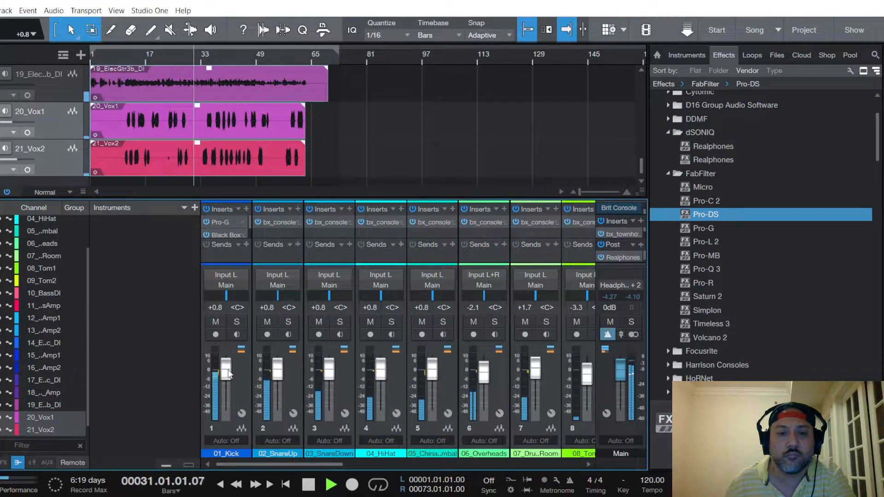
pyautogui.moveTo(328, 463); pyautogui.dragTo(432, 462)
pyautogui.moveTo(421, 377); pyautogui.dragTo(369, 374)
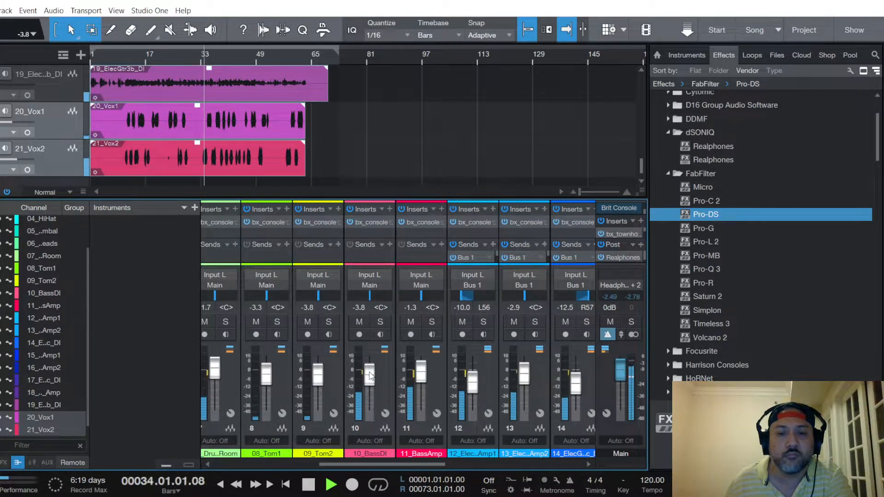
pyautogui.moveTo(432, 465); pyautogui.dragTo(580, 463)
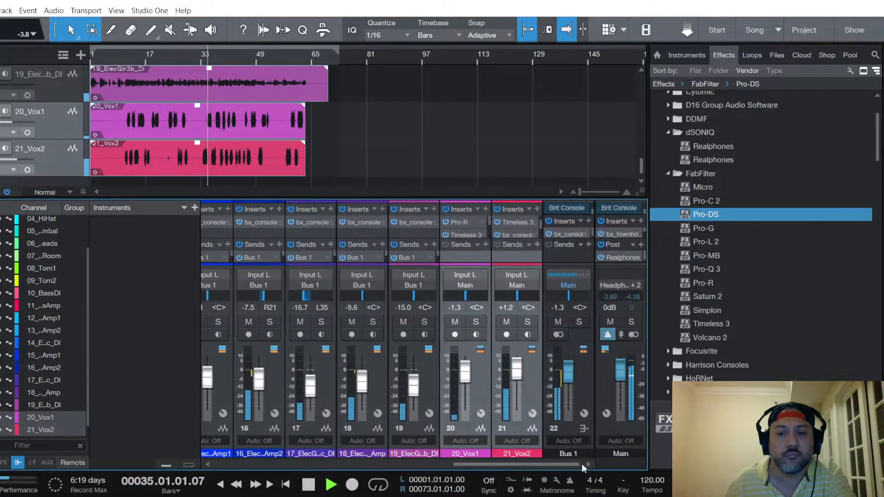
# Reopen Realphones on the Main channel and audition the presets "Mix Check - Cubes" and "Mix Check - Clean Car"
pyautogui.click(623, 258)
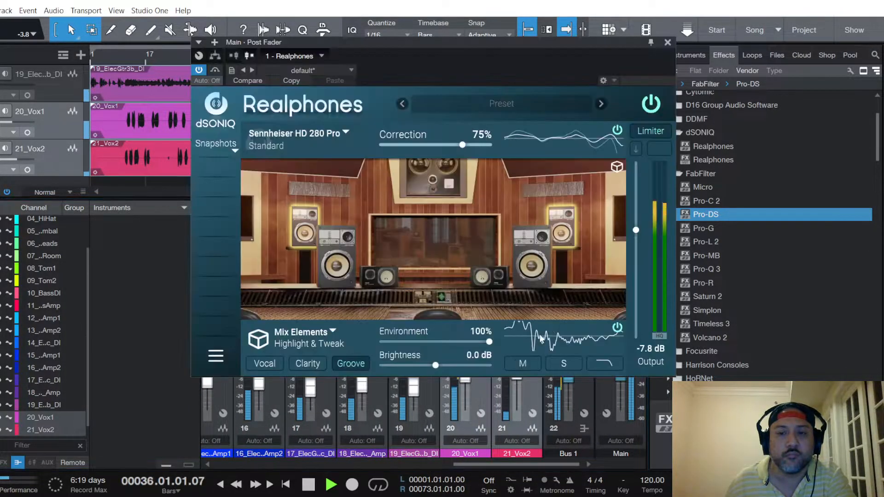
pyautogui.click(493, 105)
pyautogui.scroll(-5, 452, 310)
pyautogui.click(424, 241)
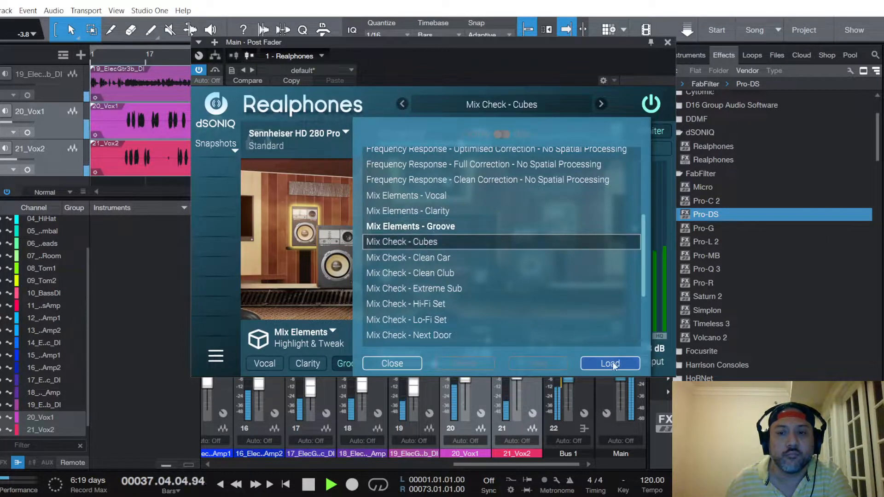
pyautogui.click(611, 363)
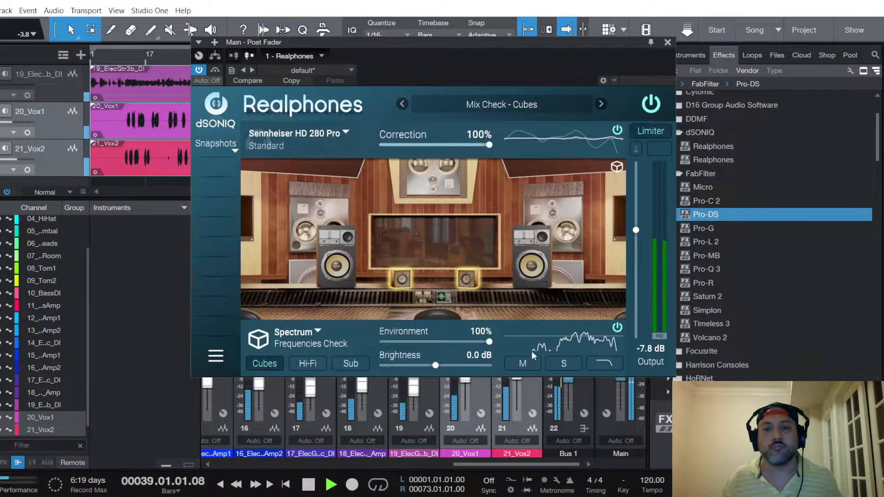
pyautogui.click(523, 104)
pyautogui.click(437, 258)
pyautogui.click(613, 363)
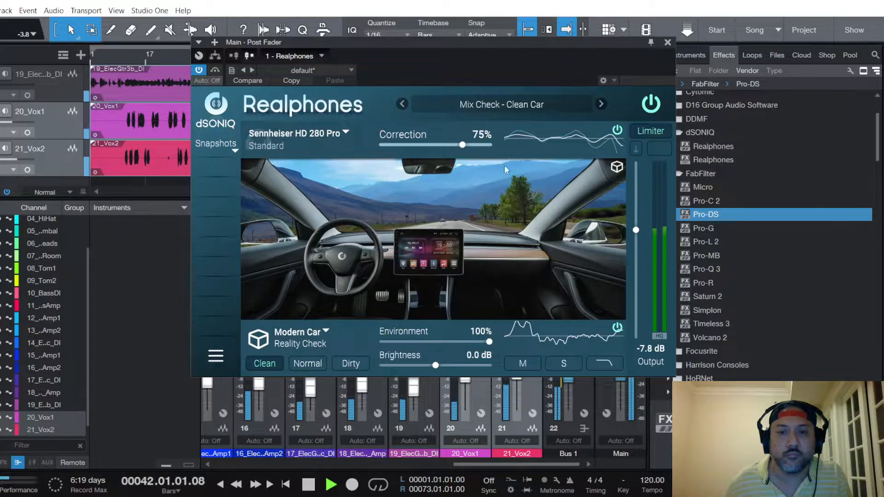
# Audition the mix through the Realphones presets "Mix Check - Clean Club" and "Mix Check - Extreme Sub"
pyautogui.click(513, 105)
pyautogui.click(437, 274)
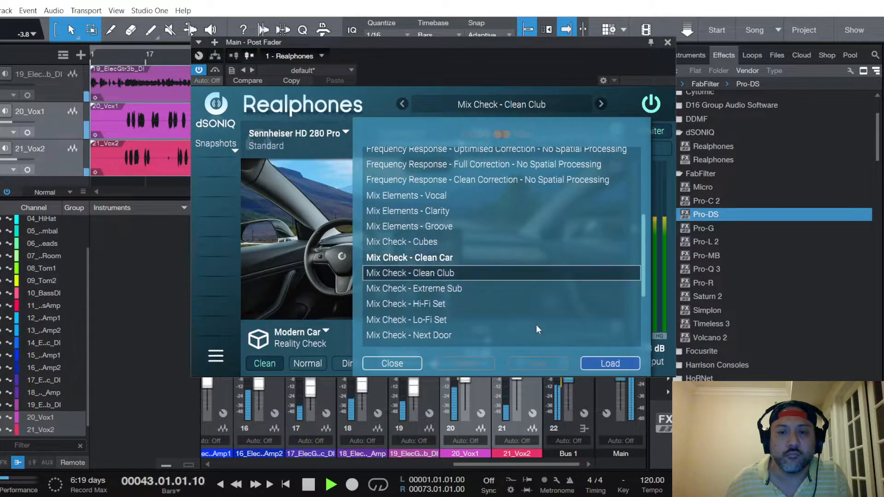
pyautogui.click(612, 363)
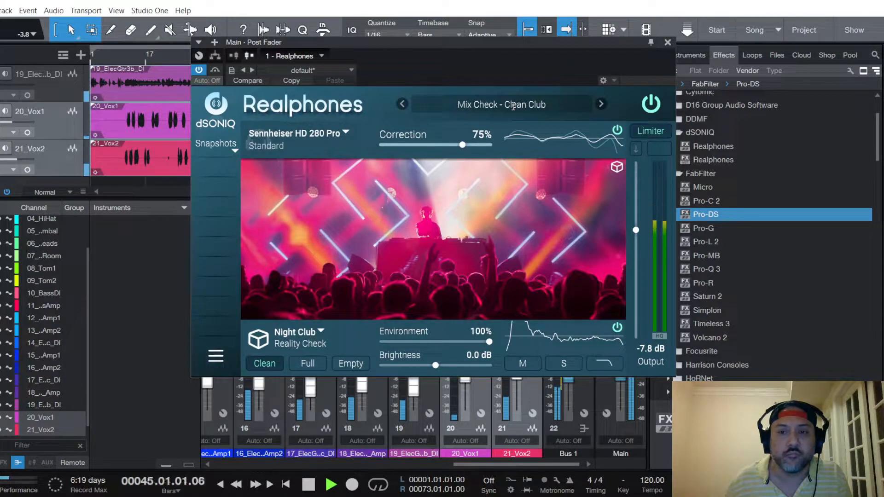
pyautogui.click(513, 107)
pyautogui.click(438, 289)
pyautogui.click(611, 363)
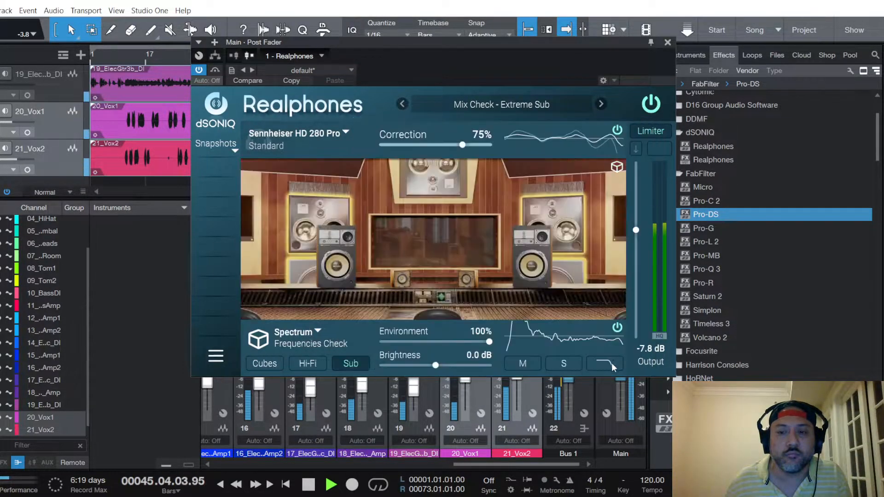
# Audition the mix through the Realphones presets "Mix Check - Hi-Fi Set" and "Mix Check - Lo-Fi Set"
pyautogui.click(494, 104)
pyautogui.click(425, 303)
pyautogui.click(595, 365)
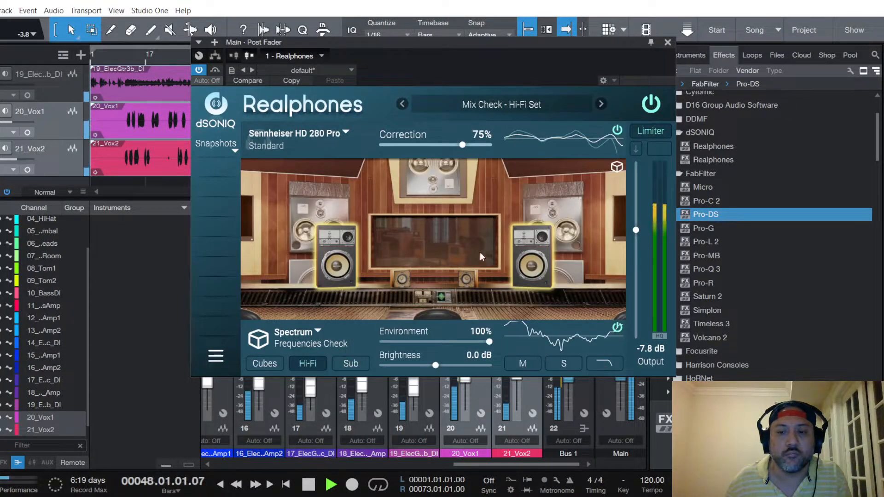
pyautogui.click(502, 104)
pyautogui.click(431, 320)
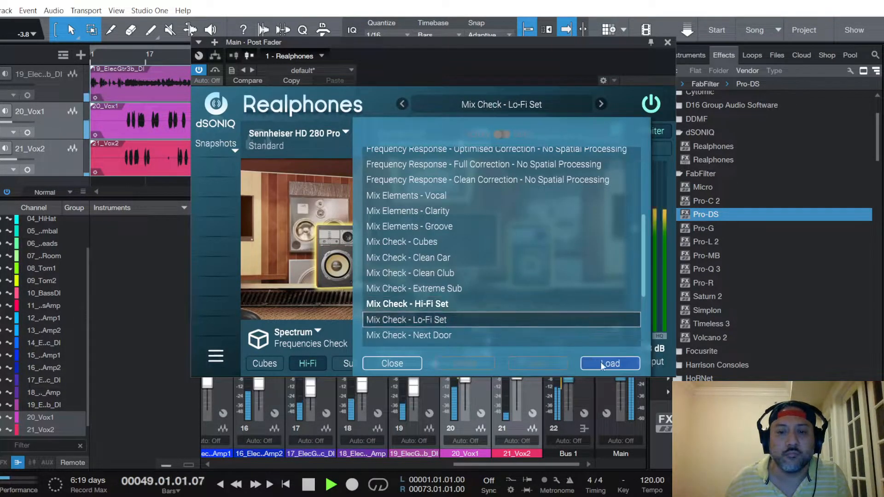
pyautogui.click(600, 363)
# Audition the mix through the Realphones presets "Mix Check - Next Door" and "Mix Check - Earbuds"
pyautogui.click(502, 104)
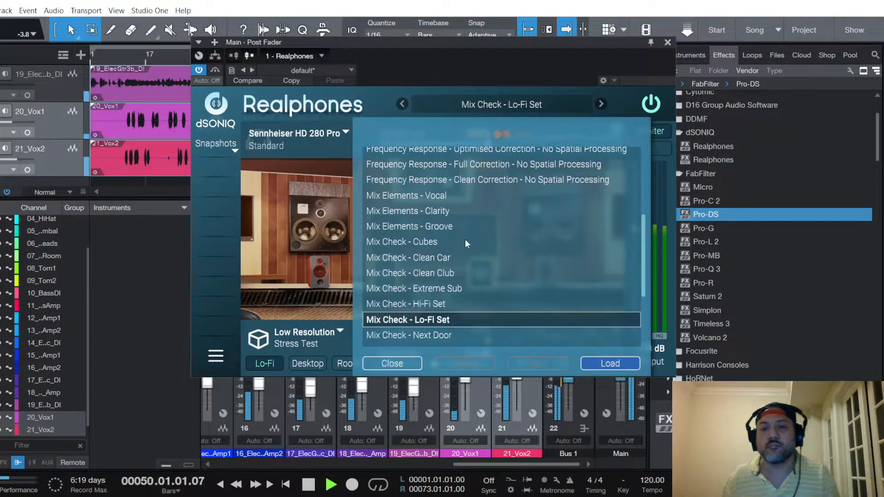
pyautogui.scroll(-3, 466, 239)
pyautogui.click(439, 214)
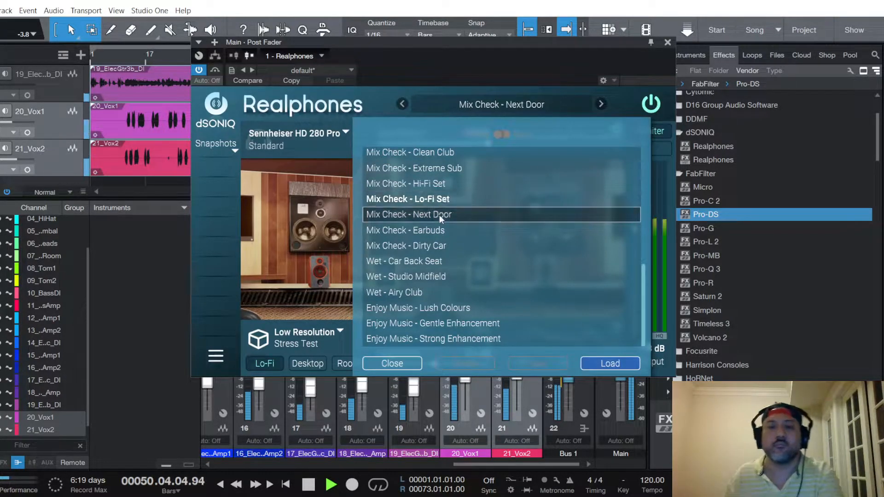
pyautogui.click(616, 366)
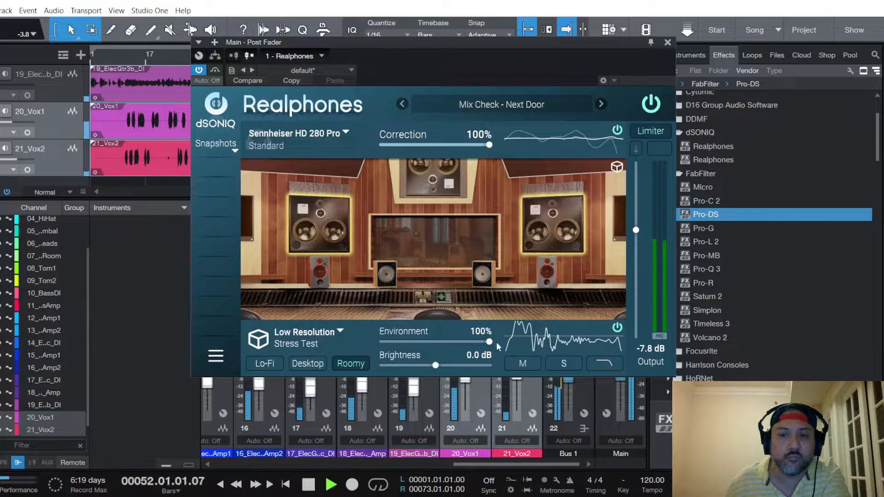
pyautogui.click(498, 105)
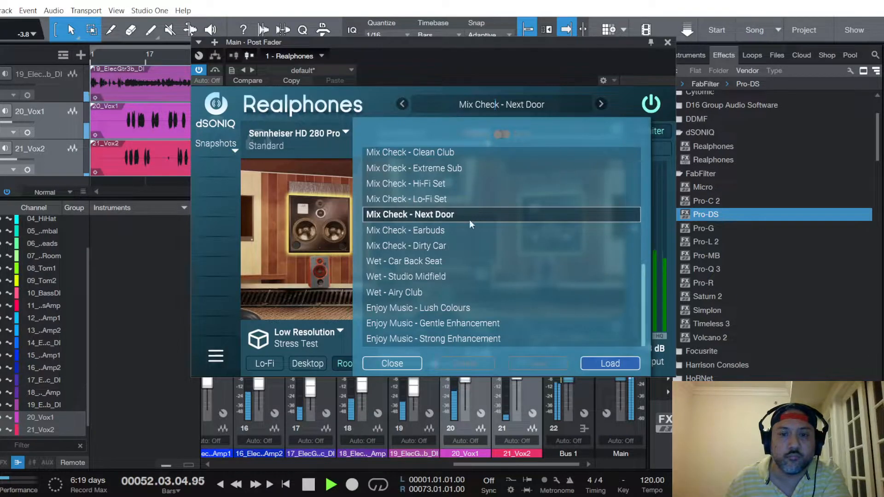
pyautogui.click(435, 230)
pyautogui.click(615, 364)
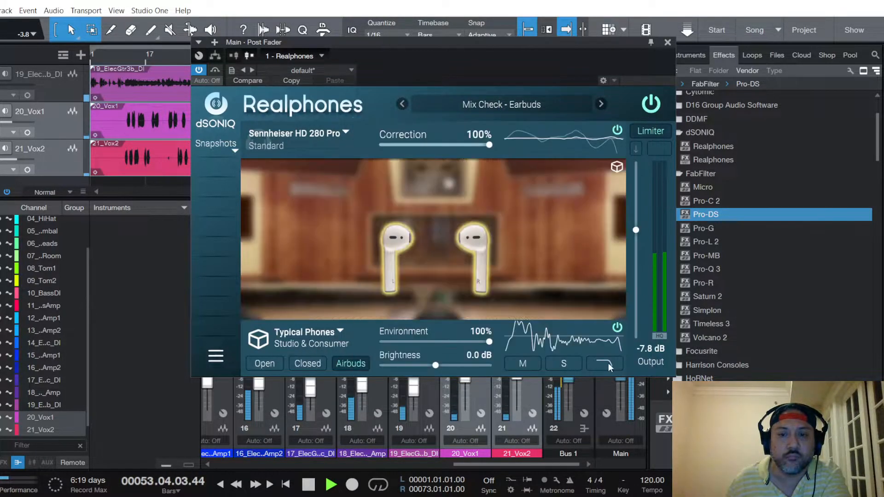
# Audition the mix through the Realphones presets "Mix Check - Dirty Car" and "Wet - Car Back Seat"
pyautogui.click(497, 105)
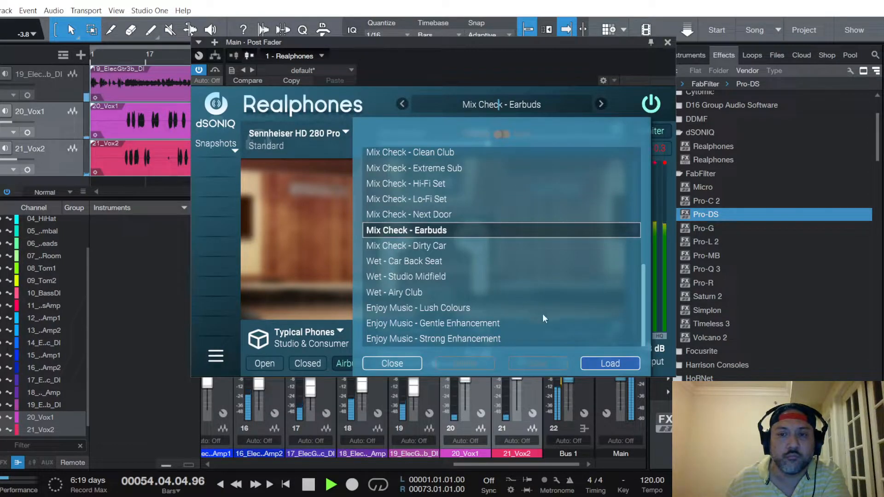
pyautogui.click(442, 247)
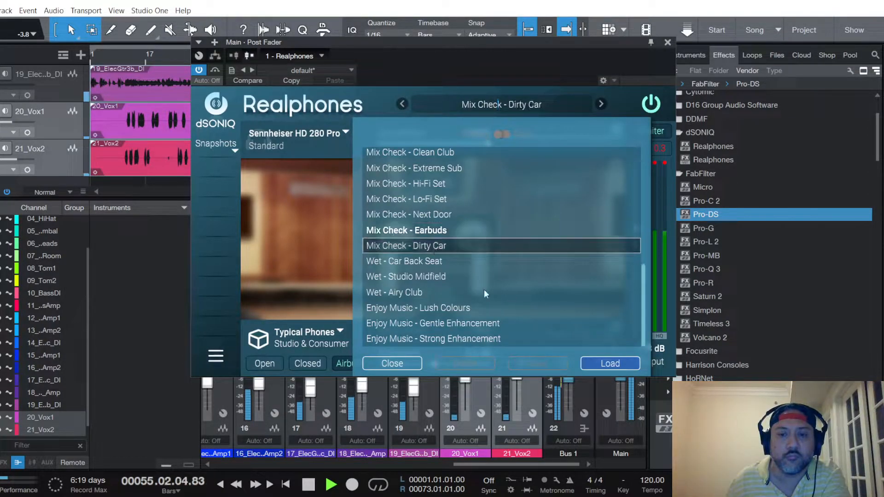
pyautogui.click(617, 364)
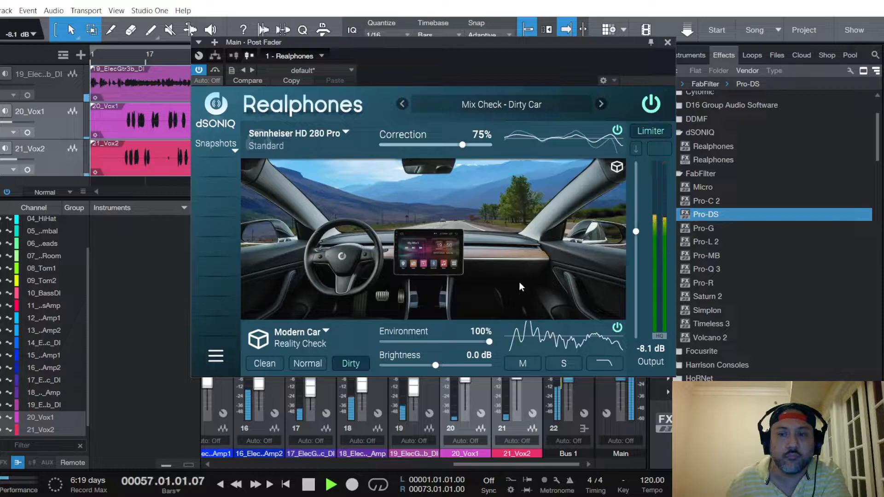
pyautogui.click(488, 105)
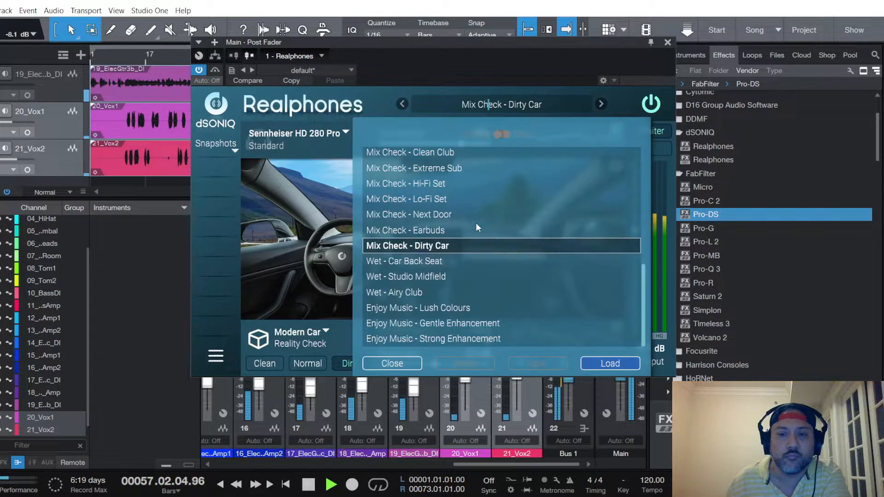
pyautogui.click(428, 261)
pyautogui.click(615, 364)
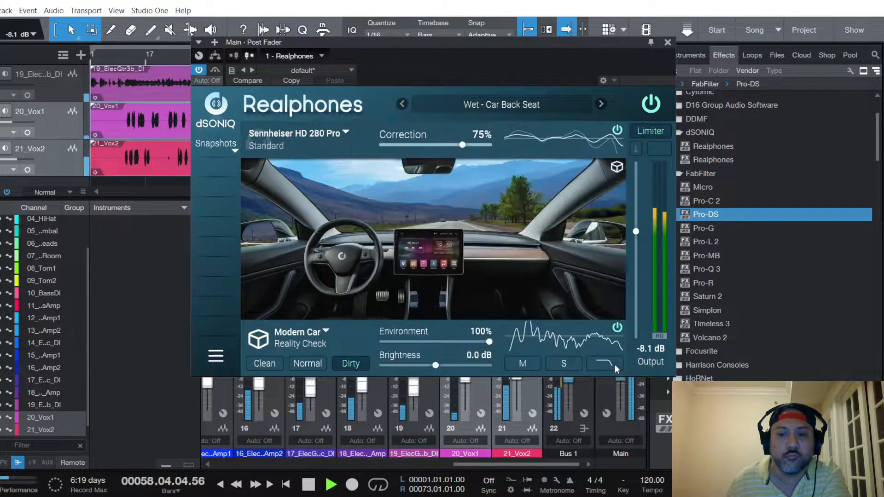
# Audition the Realphones presets "Wet - Studio Midfield" and "Wet - Airy Club", restarting playback with the latter loaded
pyautogui.click(502, 104)
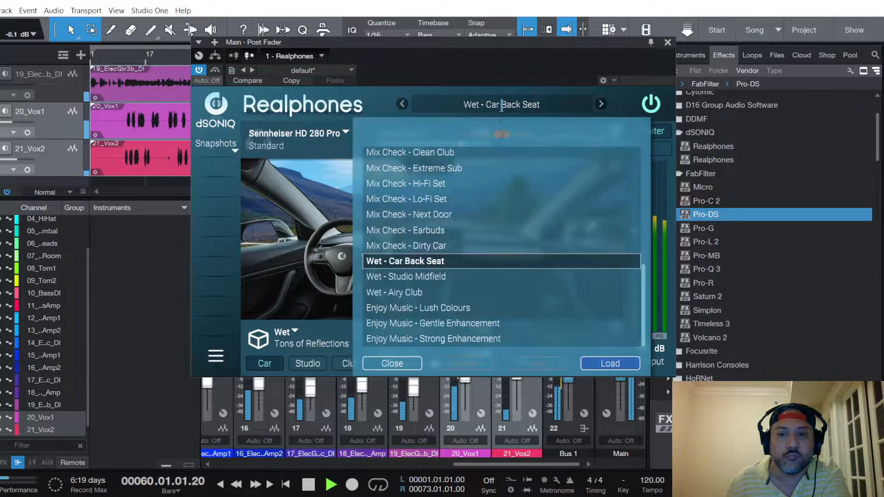
pyautogui.click(426, 279)
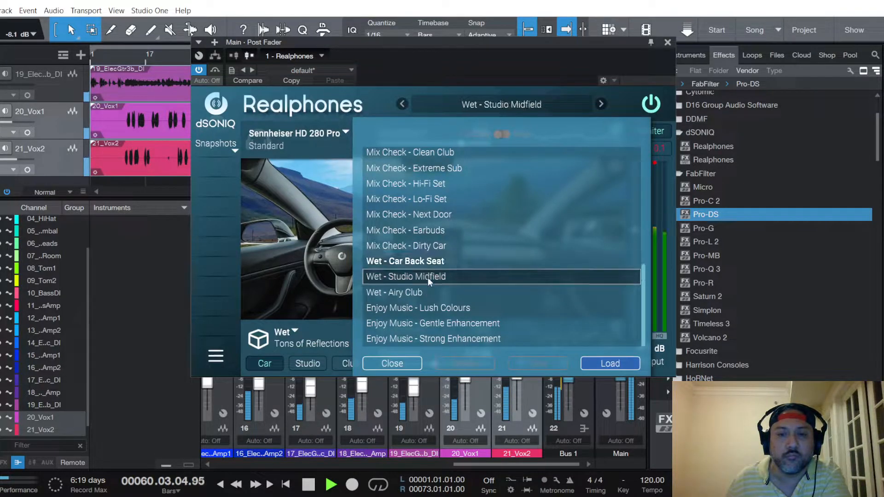
pyautogui.click(597, 364)
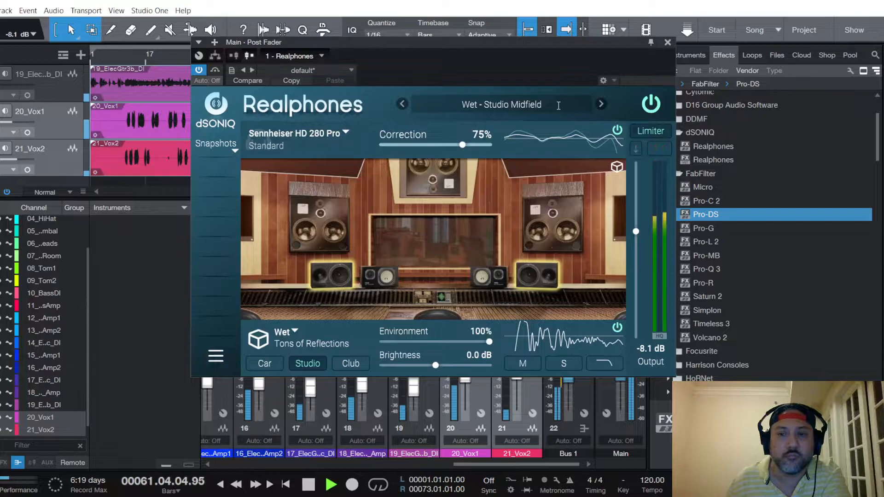
pyautogui.click(558, 106)
pyautogui.click(425, 295)
pyautogui.click(618, 364)
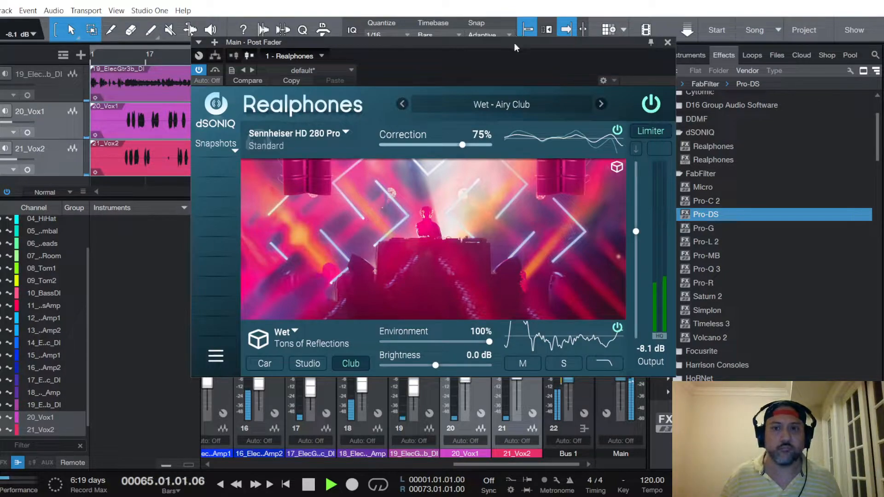
pyautogui.press('space')
pyautogui.press('space')
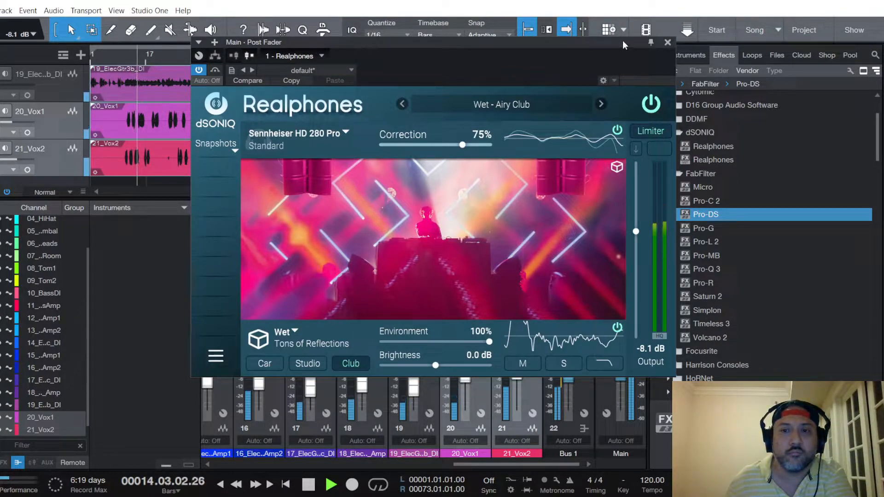
# Close Realphones and lower the threshold of the bx_townhouse Buss Compressor on the Main channel to -1.0 dB
pyautogui.click(668, 43)
pyautogui.click(614, 234)
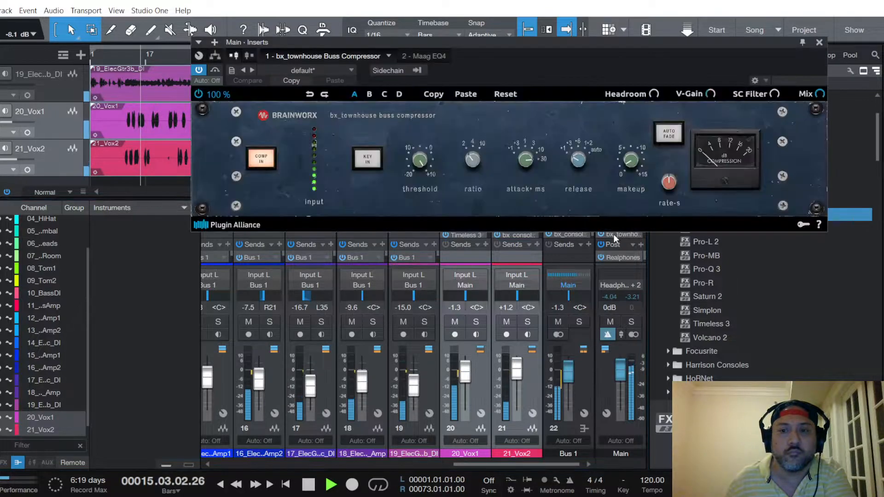
pyautogui.scroll(-3, 421, 165)
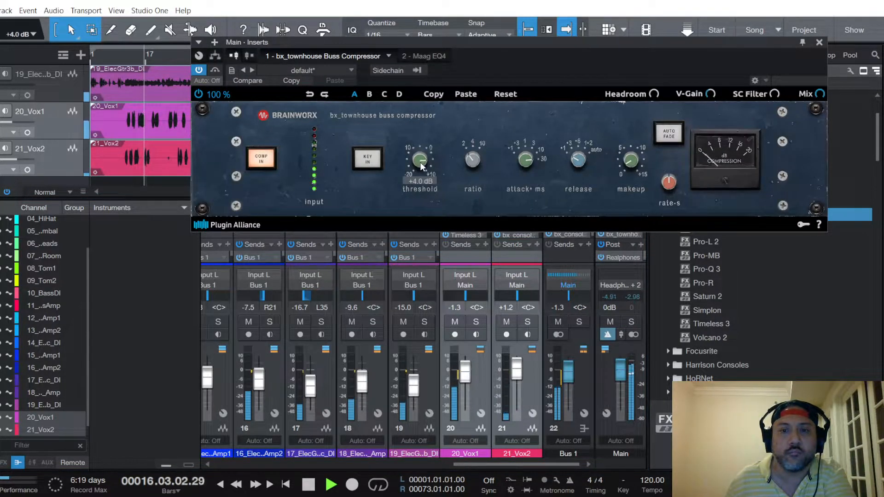
pyautogui.scroll(-1, 420, 163)
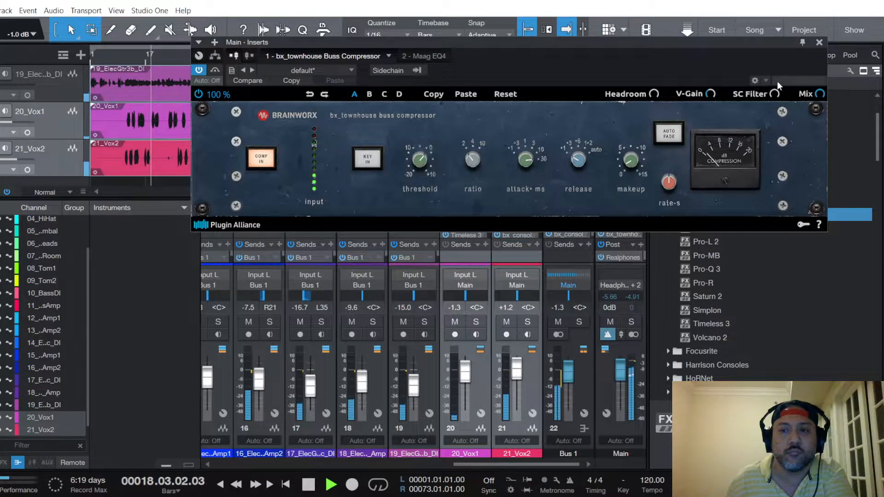
# Audition the mix through the Realphones preset "Real Control Room - Set B - Near Field - Balanced" and close the plug-in
pyautogui.click(820, 42)
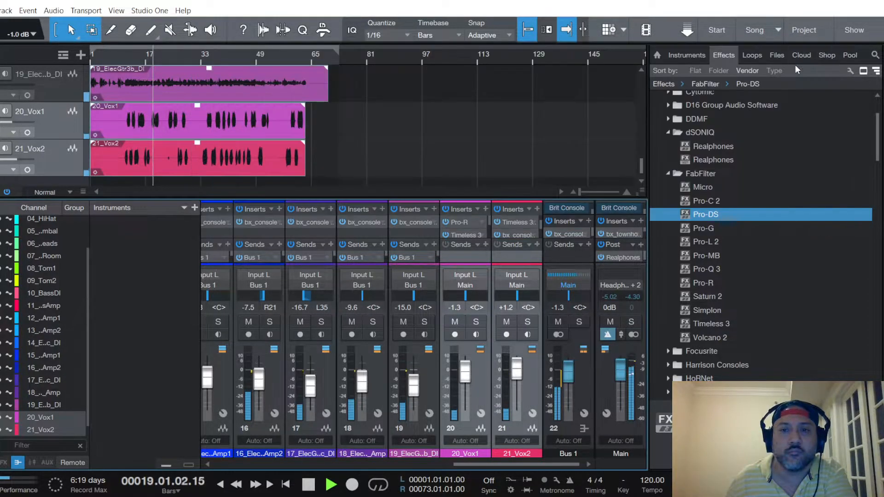
pyautogui.click(619, 257)
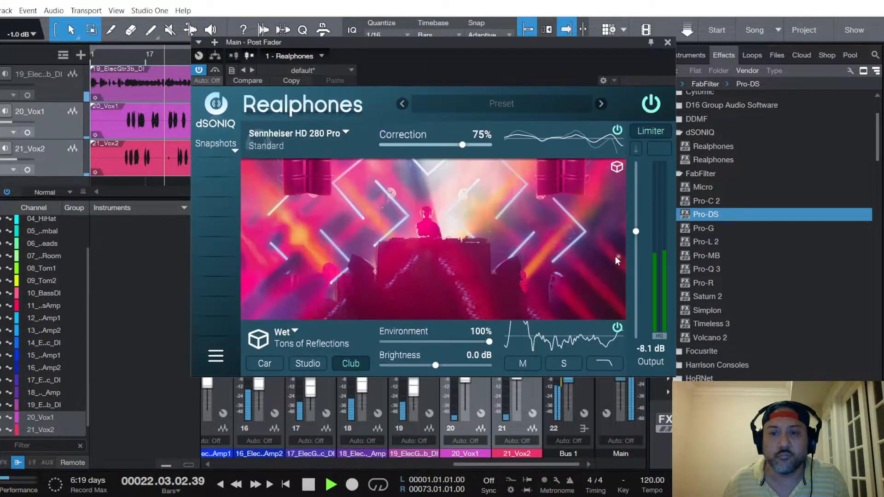
pyautogui.click(502, 104)
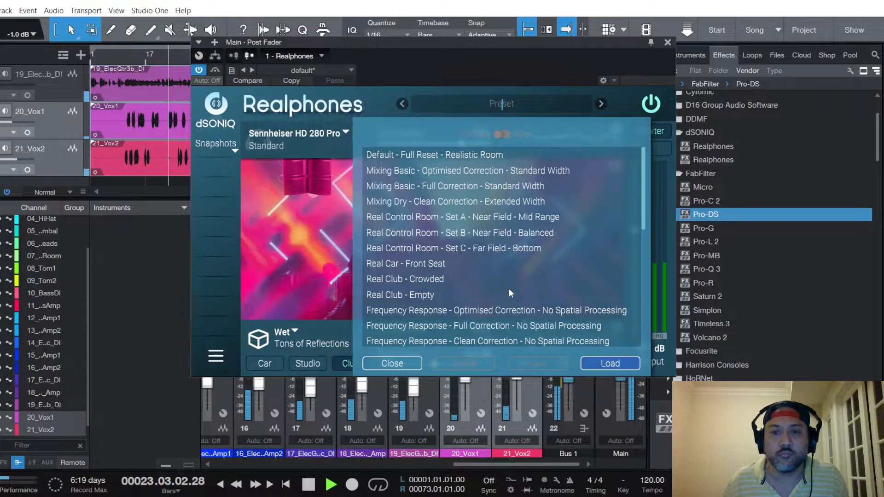
pyautogui.scroll(-5, 510, 289)
pyautogui.moveTo(644, 288); pyautogui.dragTo(635, 169)
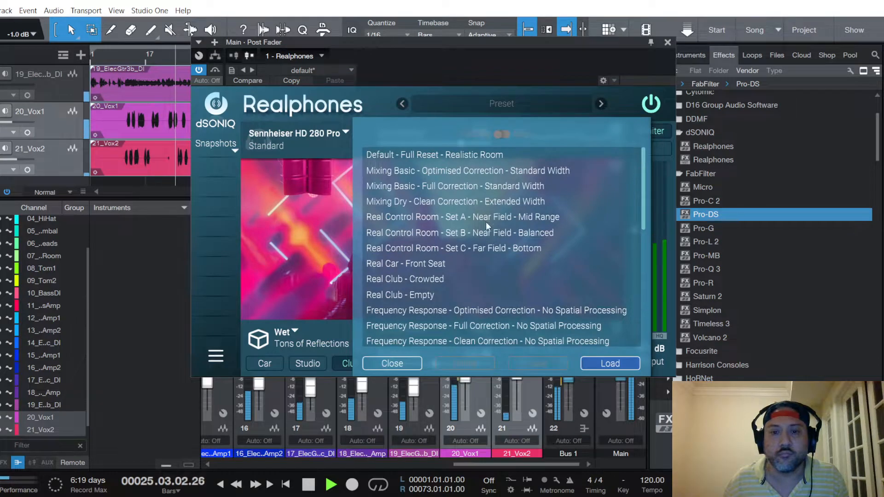
pyautogui.click(490, 234)
pyautogui.click(615, 362)
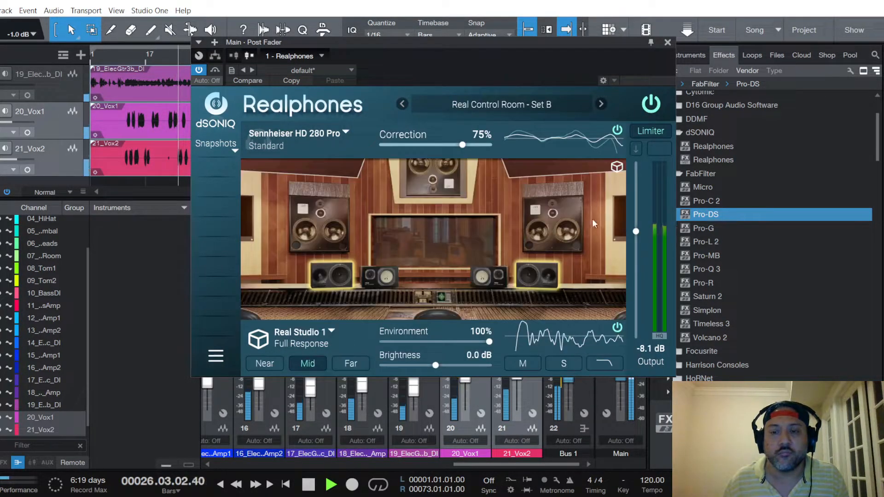
pyautogui.click(667, 42)
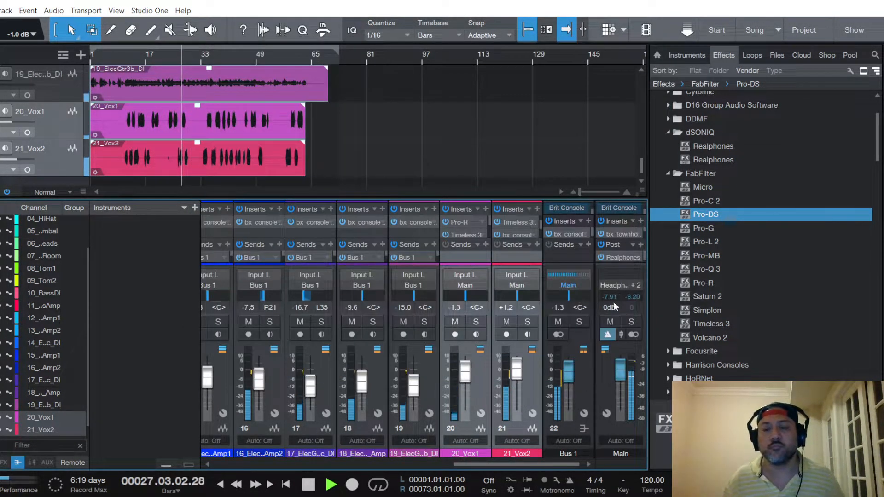
# In the Main channel's Maag EQ4, boost 40 Hz by +1.0 and enable the Air Band with an Air Gain of 1.0
pyautogui.click(615, 234)
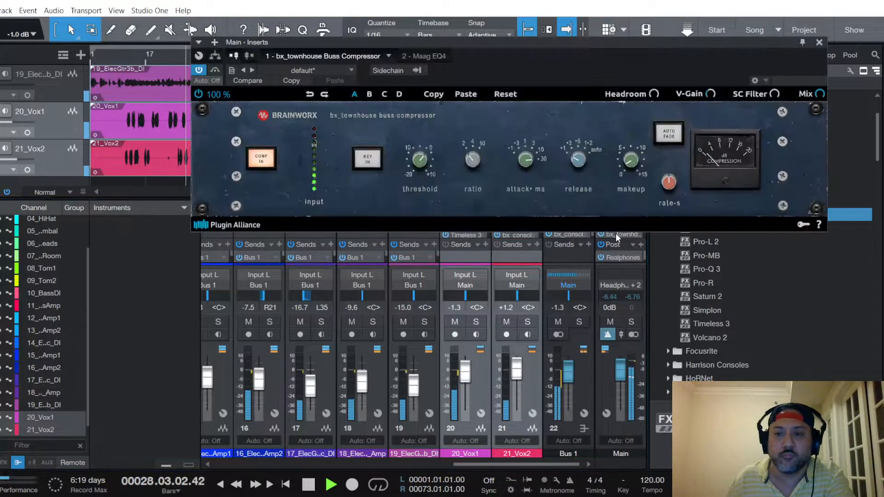
pyautogui.click(407, 57)
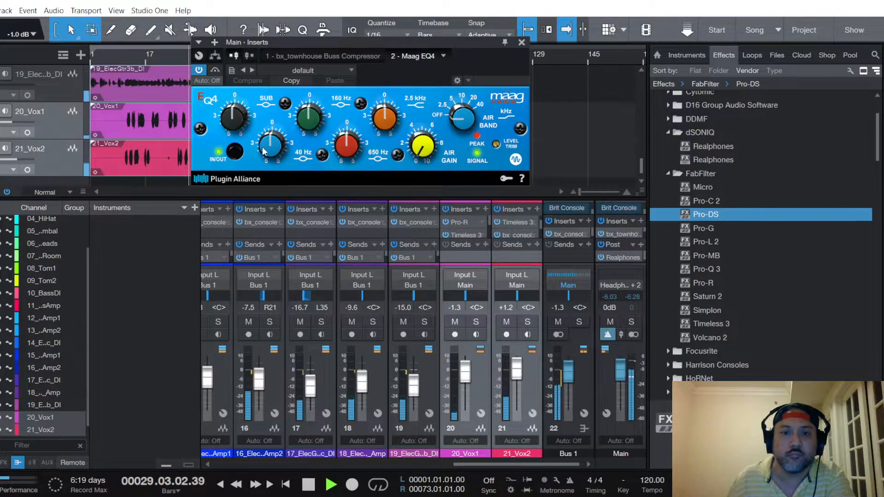
pyautogui.moveTo(269, 146); pyautogui.dragTo(270, 144)
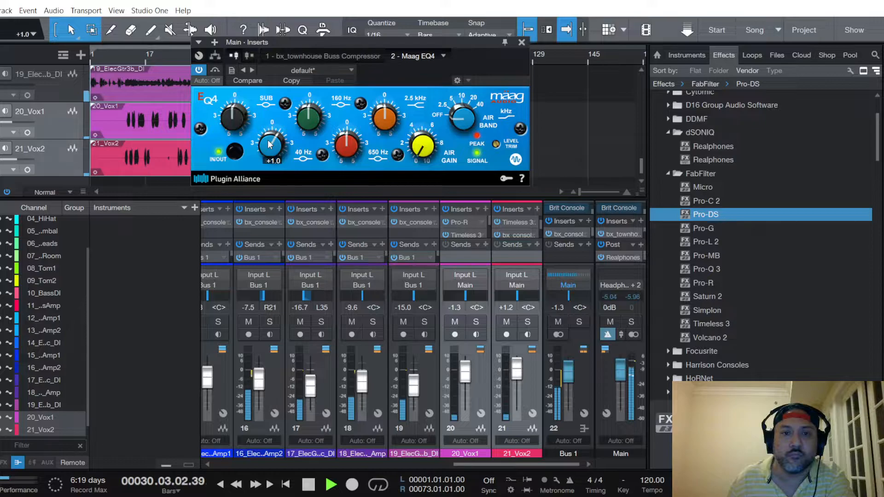
pyautogui.moveTo(462, 117); pyautogui.dragTo(463, 115)
pyautogui.moveTo(422, 149); pyautogui.dragTo(424, 147)
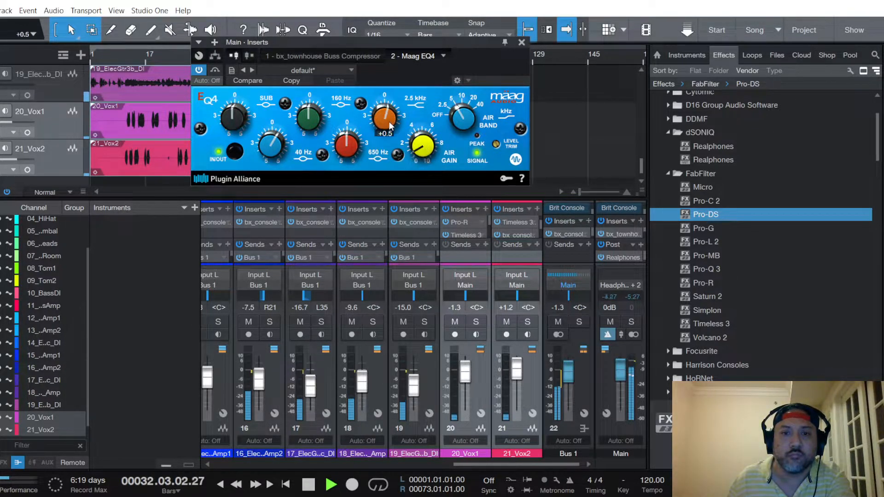
pyautogui.scroll(-1, 389, 121)
pyautogui.scroll(1, 428, 145)
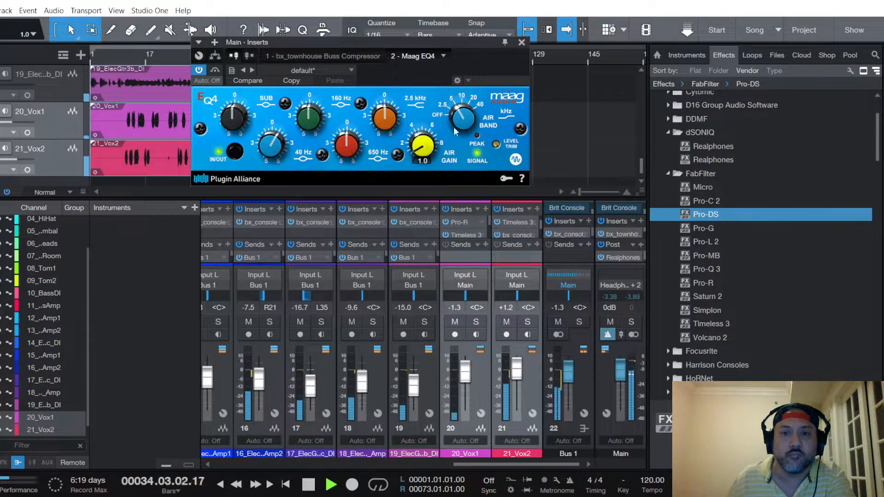
# Boost the 160 Hz and Sub bands of the Maag EQ4 by +0.5 each and close the EQ
pyautogui.scroll(1, 314, 121)
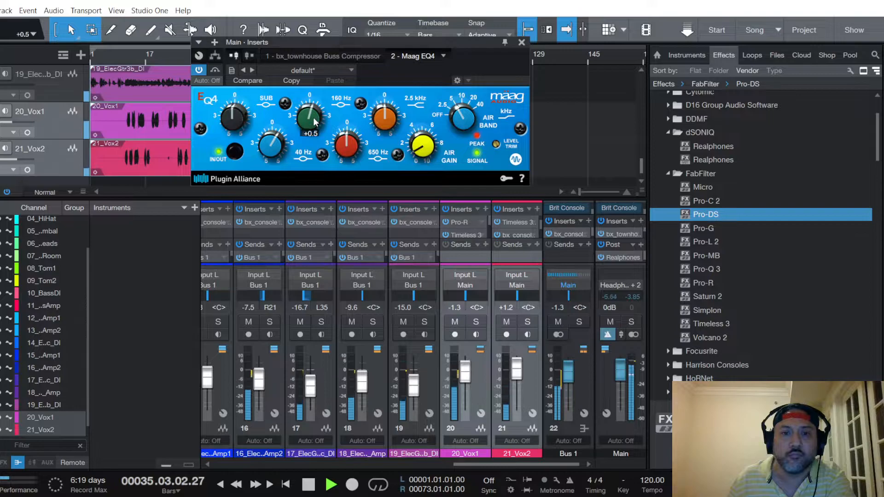
pyautogui.scroll(1, 355, 146)
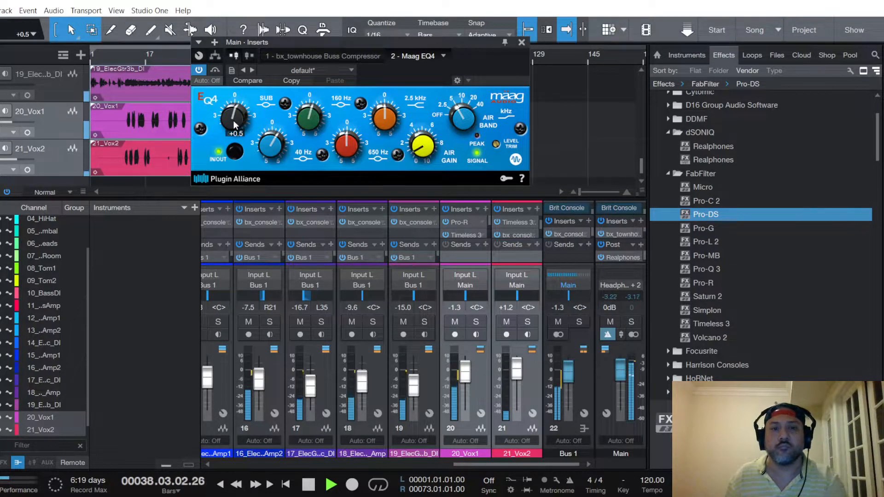
pyautogui.scroll(2, 234, 120)
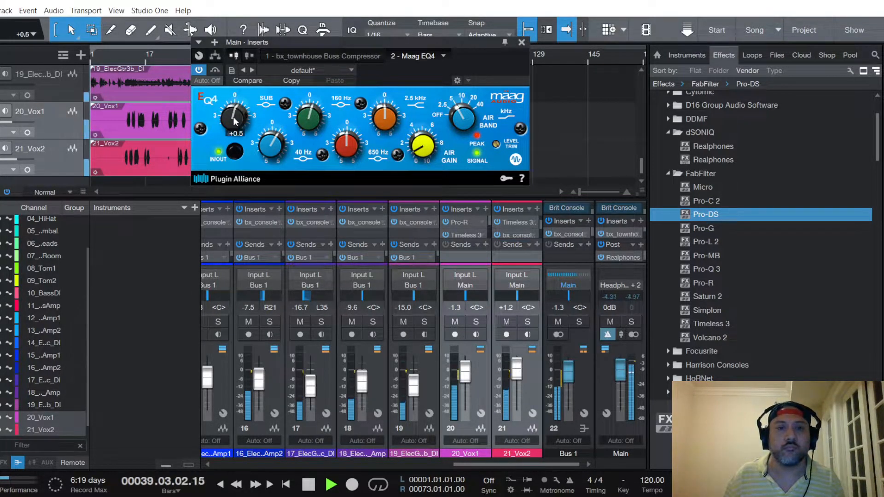
pyautogui.scroll(-1, 233, 119)
pyautogui.scroll(1, 234, 119)
pyautogui.scroll(1, 235, 118)
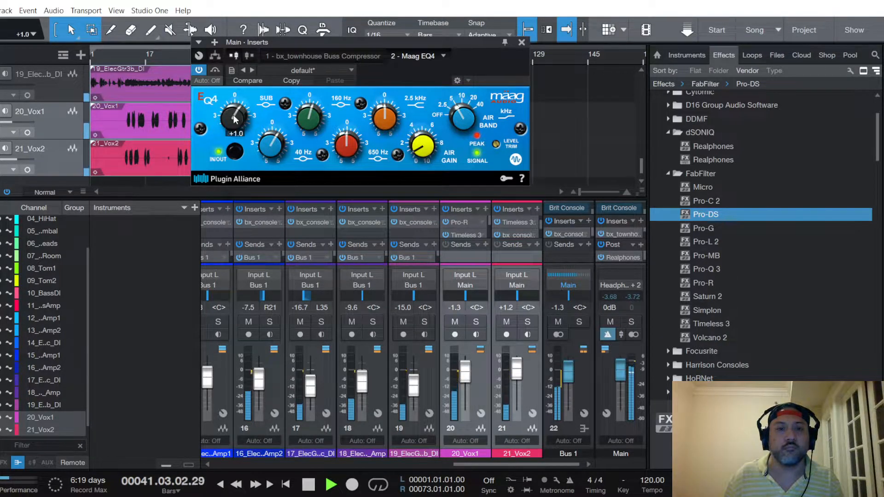
pyautogui.scroll(1, 235, 119)
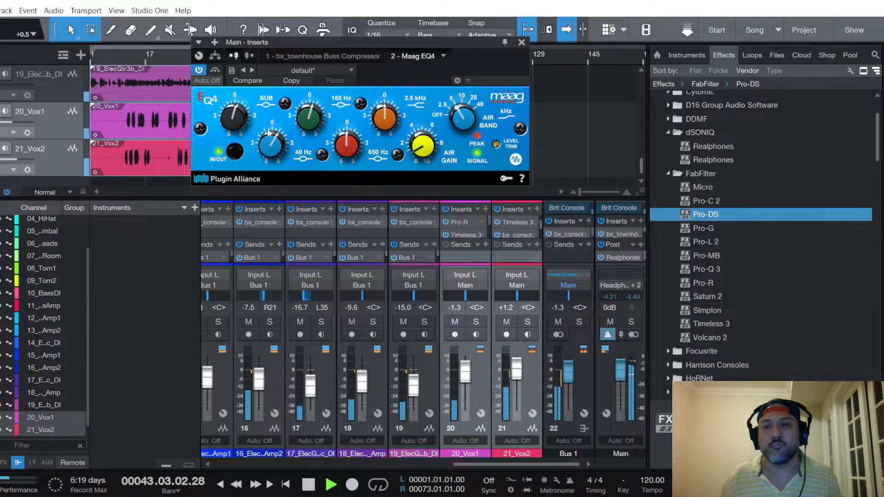
pyautogui.click(525, 43)
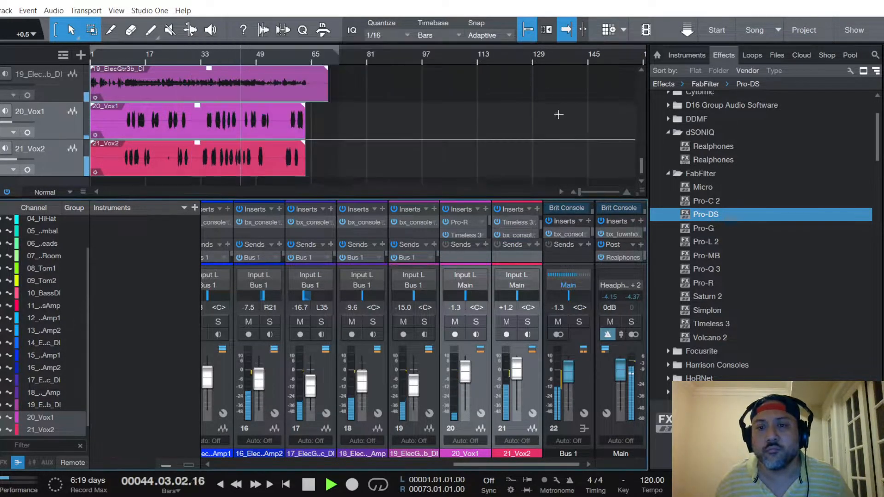
# Audition the mix through the Realphones presets "Real Control Room - Set C - Far Field - Bottom" and "Real Control Room - Set A - Near Field - Mid Range"
pyautogui.click(624, 258)
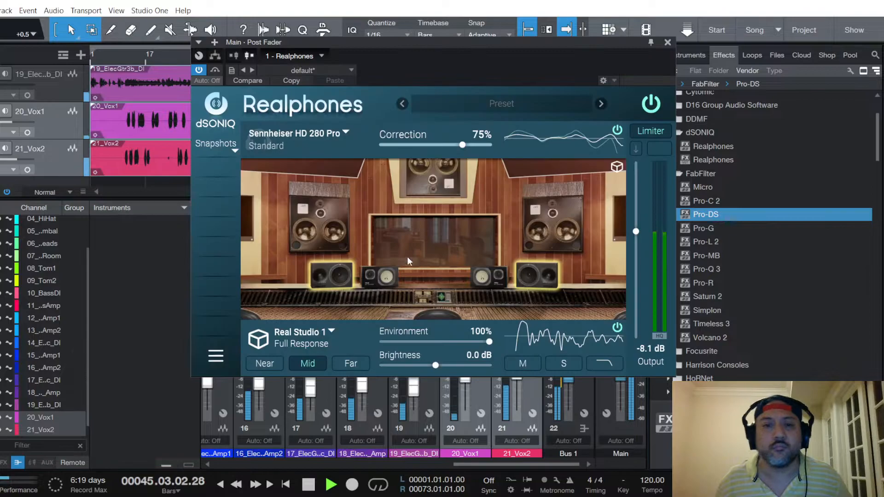
pyautogui.click(502, 103)
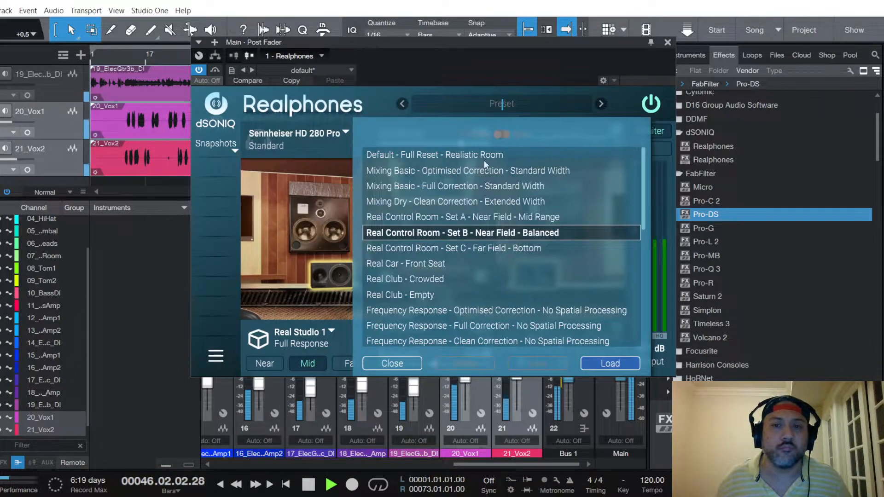
pyautogui.click(494, 249)
pyautogui.click(613, 366)
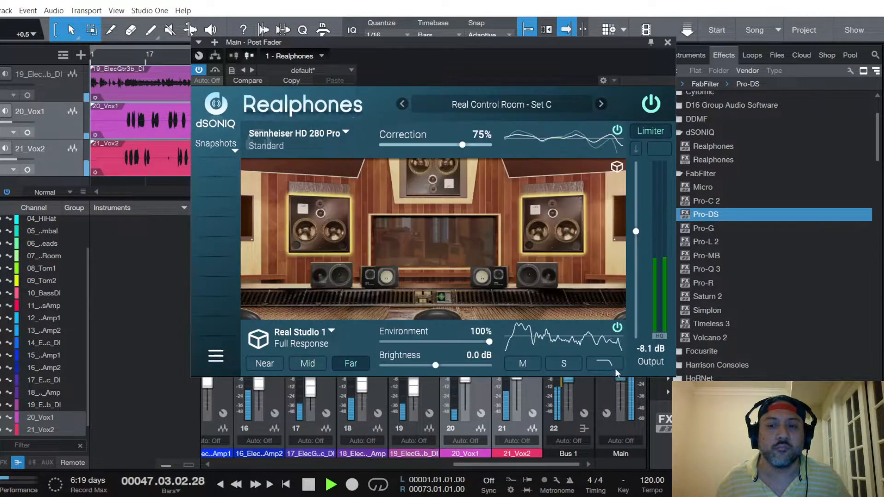
pyautogui.click(506, 104)
pyautogui.click(504, 217)
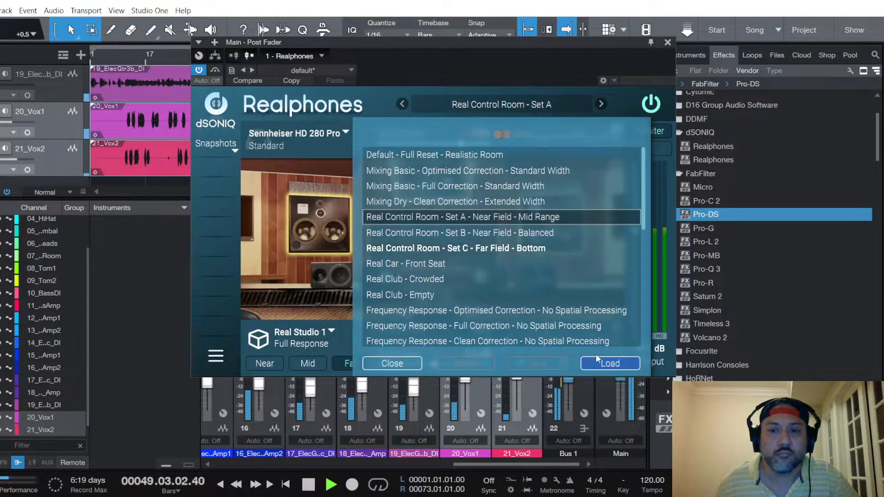
pyautogui.click(610, 364)
# Load the Realphones preset "Real Car - Front Seat", restart playback and lower the plug-in output to -8.5 dB
pyautogui.click(524, 105)
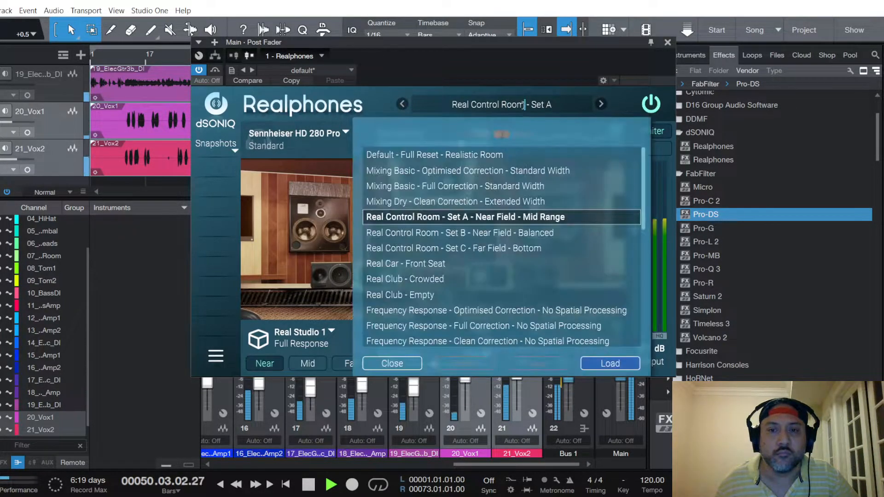
pyautogui.click(430, 264)
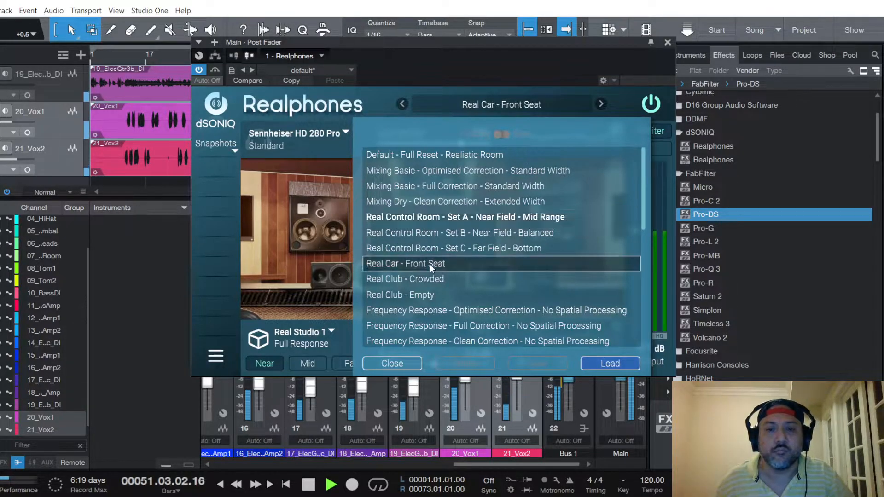
pyautogui.click(594, 364)
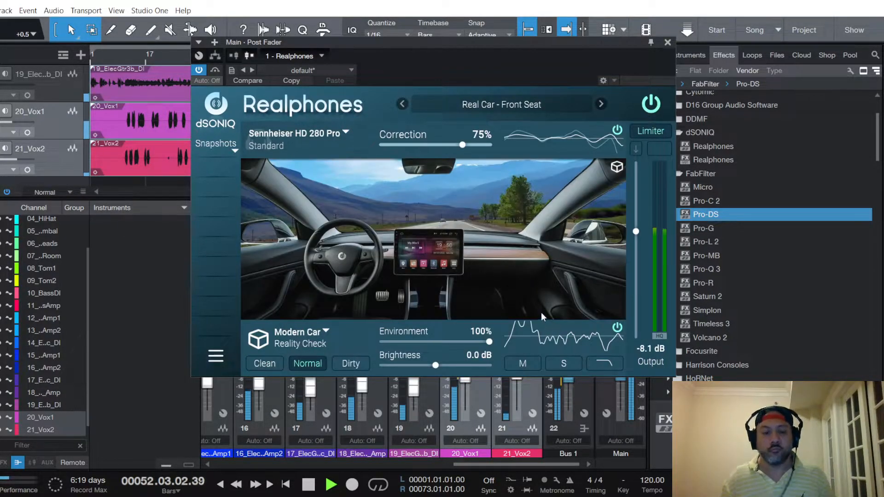
pyautogui.press('space')
pyautogui.press('space')
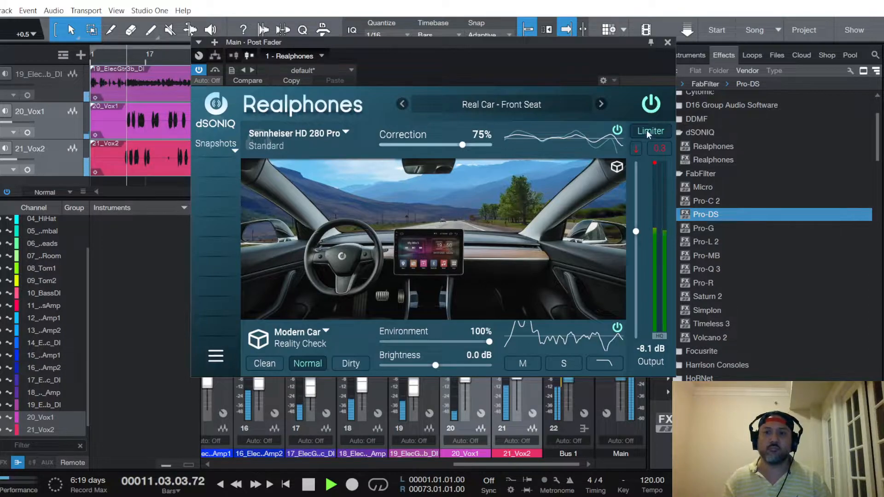
pyautogui.click(636, 149)
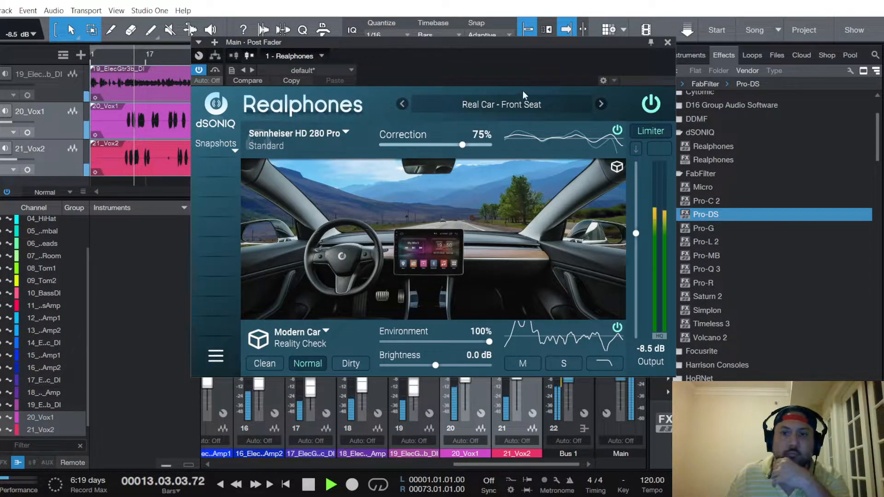
pyautogui.click(520, 104)
pyautogui.click(420, 279)
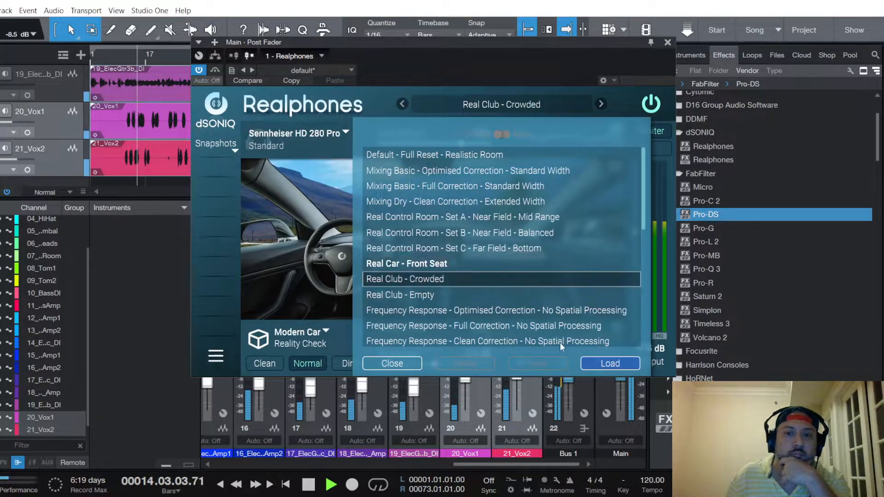
pyautogui.click(393, 363)
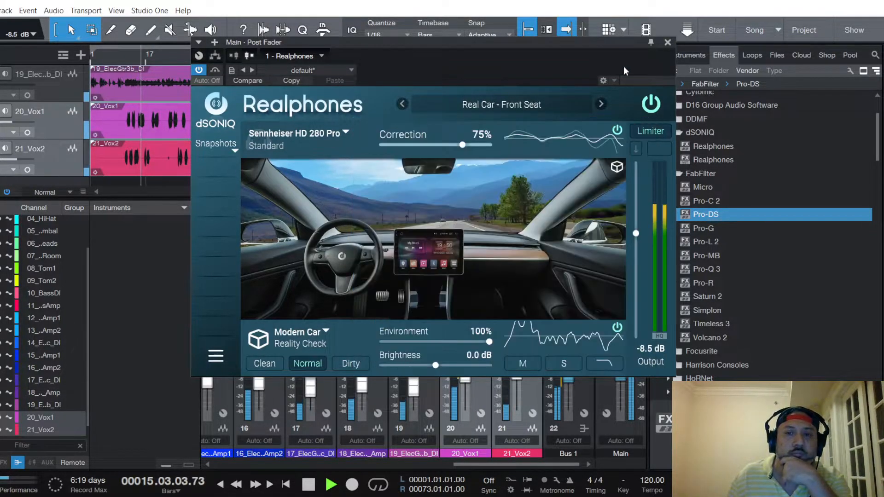
# Close Realphones and raise the 02_SnareUp and 03_SnareDown faders together to +1.7 dB
pyautogui.click(667, 42)
pyautogui.scroll(2, 48, 120)
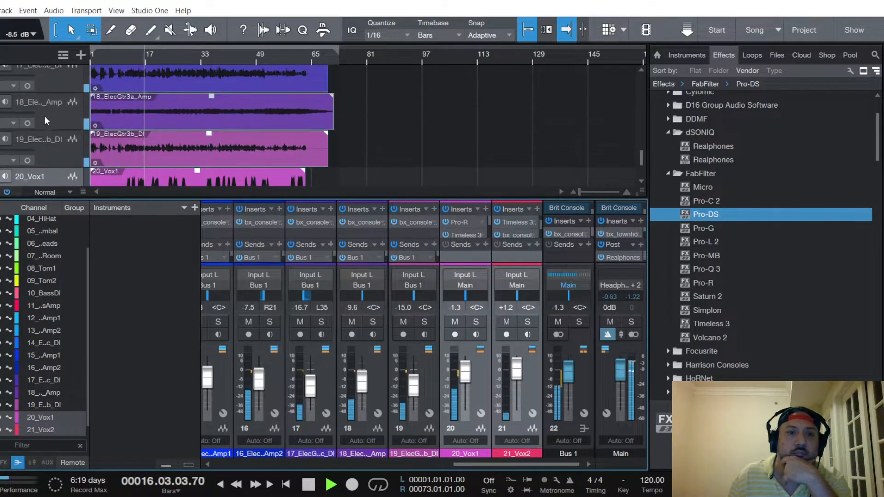
pyautogui.scroll(9, 44, 115)
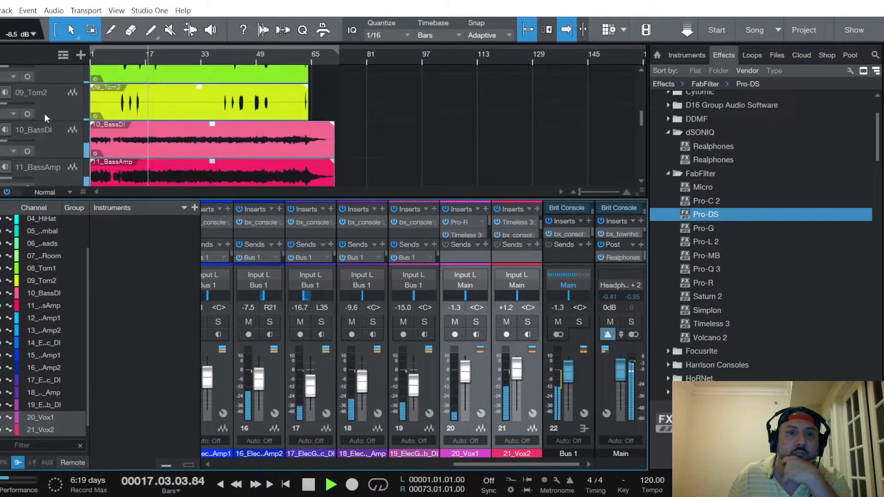
pyautogui.scroll(8, 45, 112)
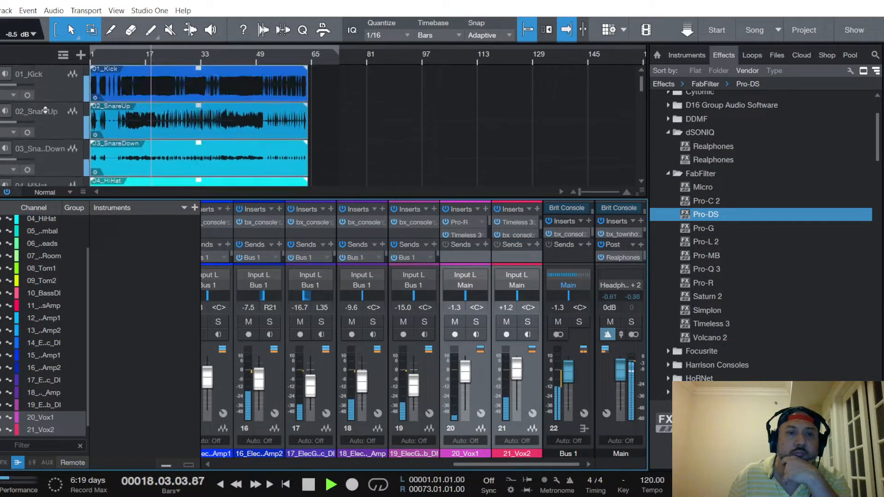
pyautogui.click(72, 118)
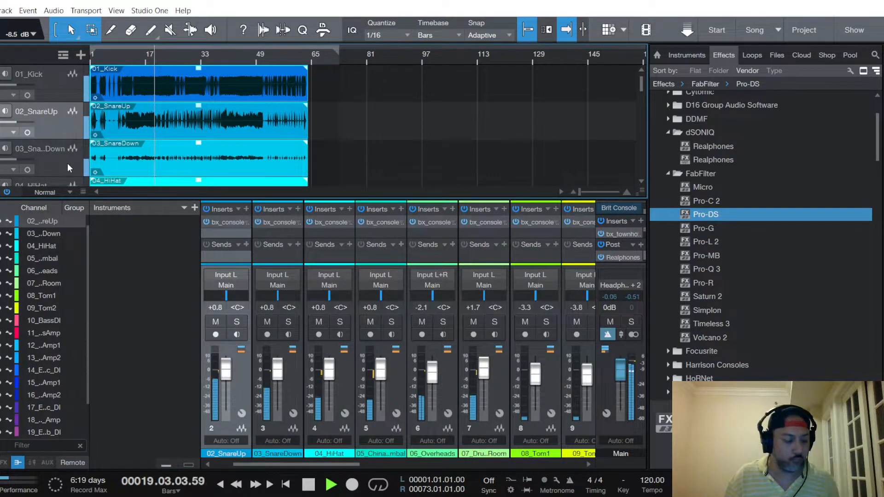
pyautogui.keyDown('shift'); pyautogui.click(68, 163); pyautogui.keyUp('shift')
pyautogui.moveTo(281, 378); pyautogui.dragTo(278, 372)
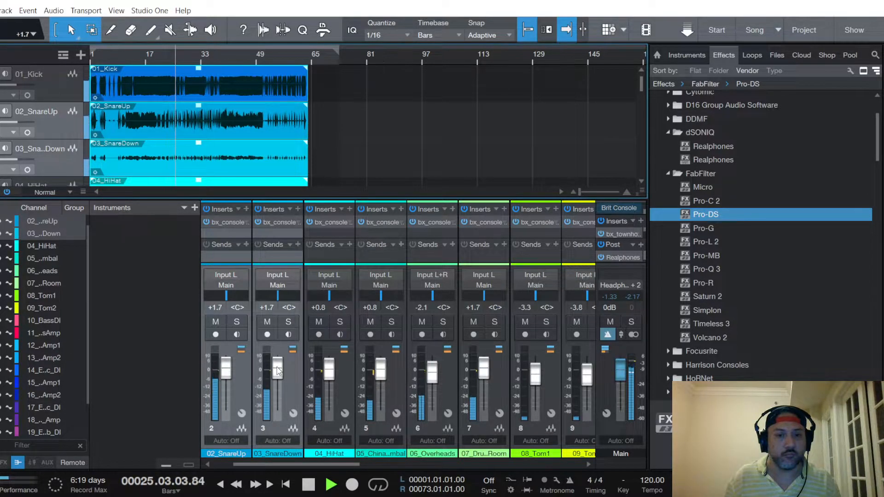
# Reopen Realphones on the Main channel and lower its output to -9.3 dB
pyautogui.click(623, 255)
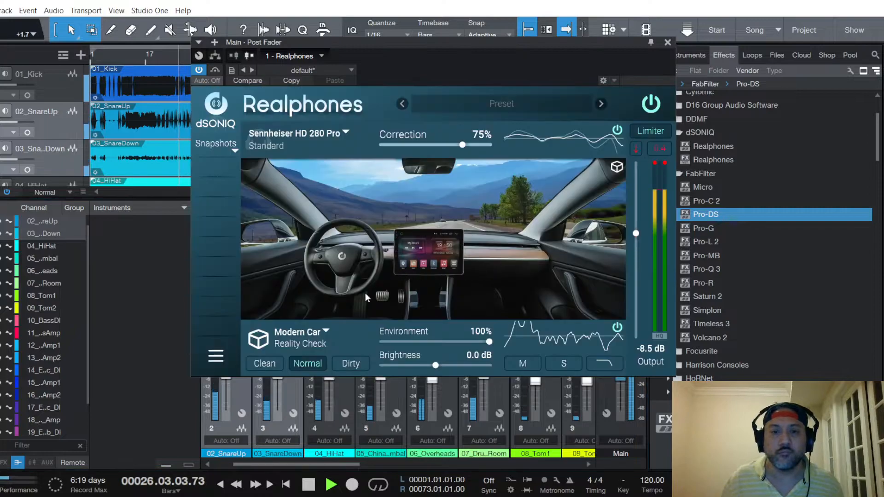
pyautogui.click(637, 149)
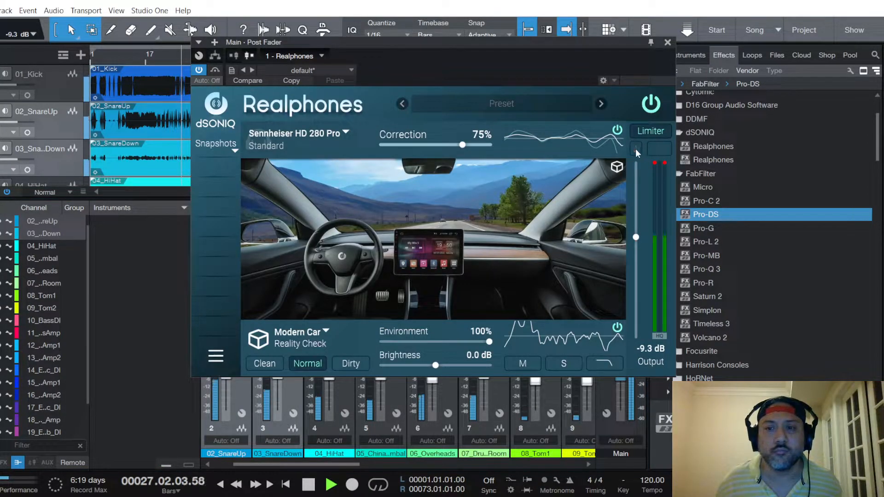
# Audition the mix through the Realphones presets "Real Club - Crowded" and "Real Club - Empty"
pyautogui.click(527, 105)
pyautogui.click(429, 280)
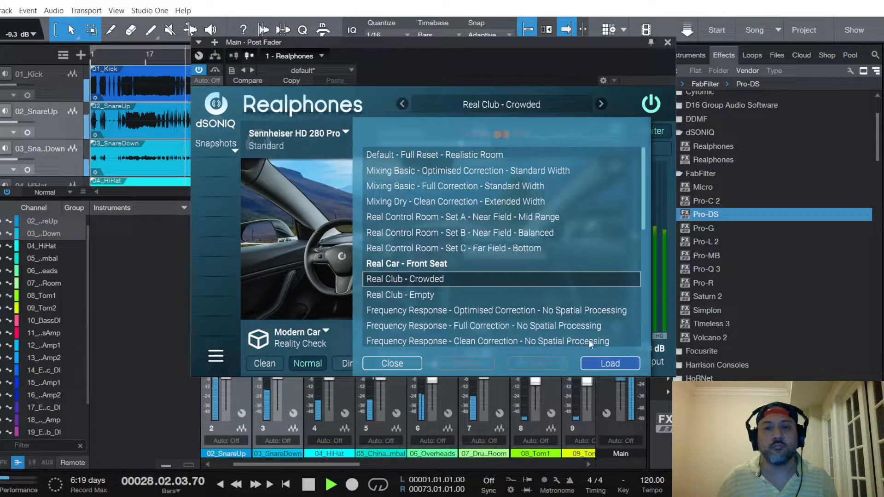
pyautogui.click(608, 364)
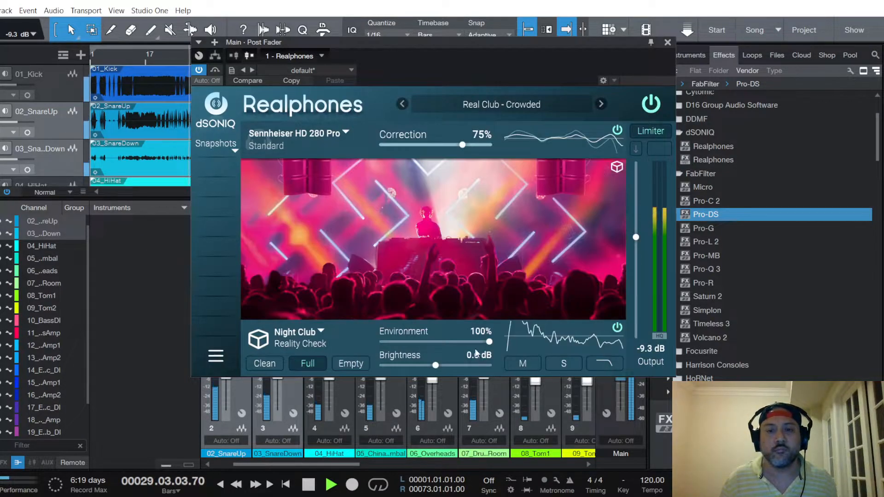
pyautogui.click(507, 105)
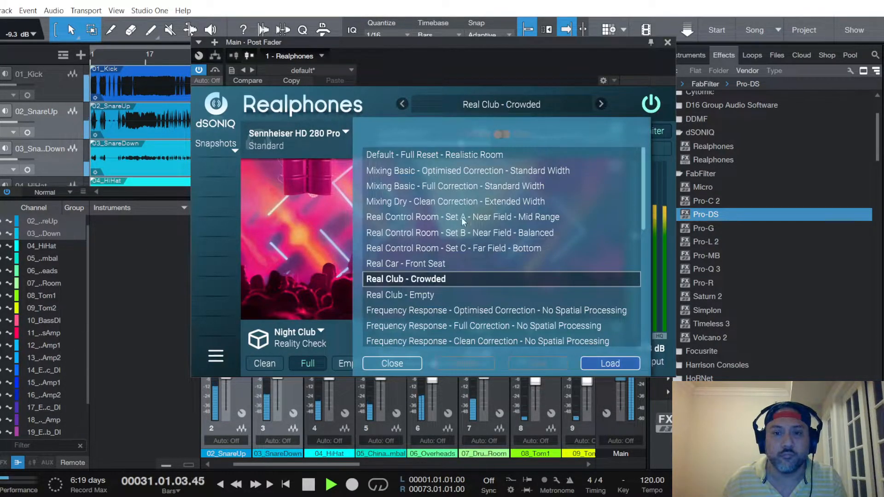
pyautogui.click(422, 295)
pyautogui.click(624, 363)
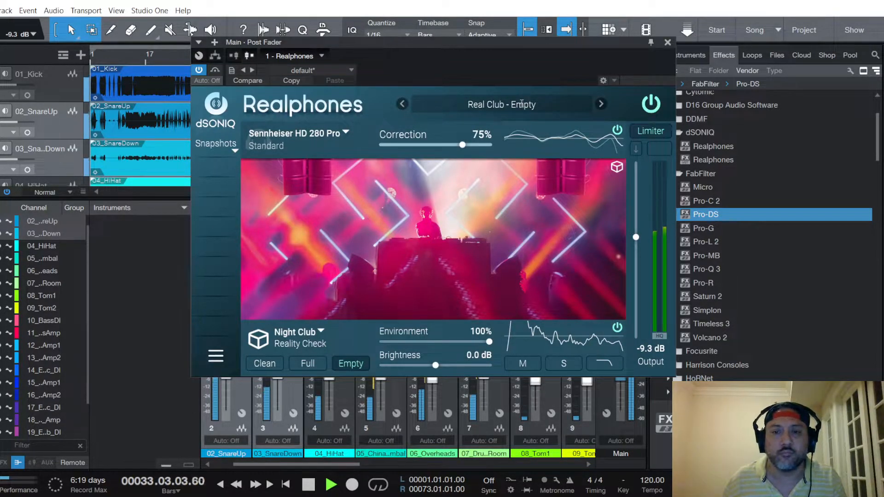
# Audition the mix through the three "Frequency Response" presets without spatial processing: Optimised Correction, Full Correction and Clean Correction
pyautogui.click(522, 104)
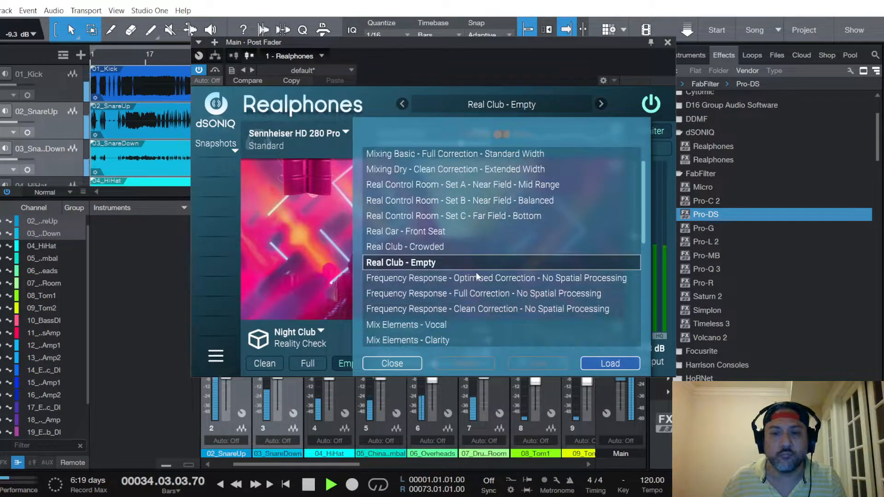
pyautogui.click(478, 278)
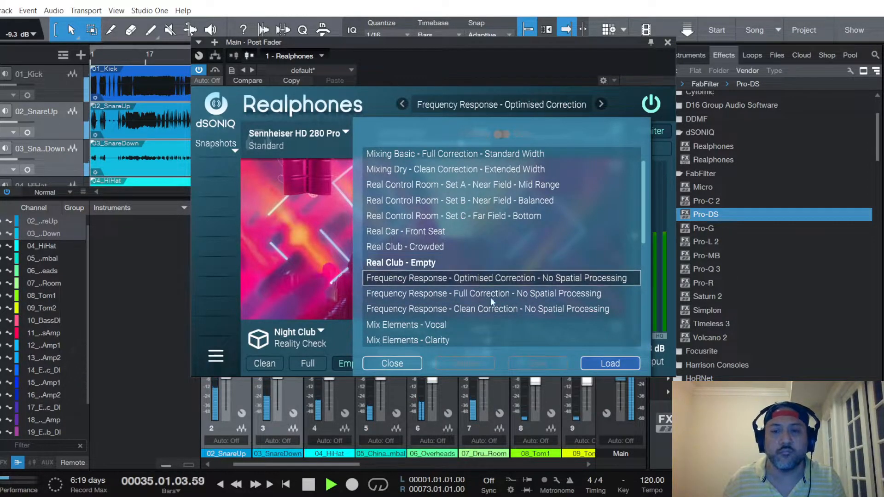
pyautogui.click(619, 363)
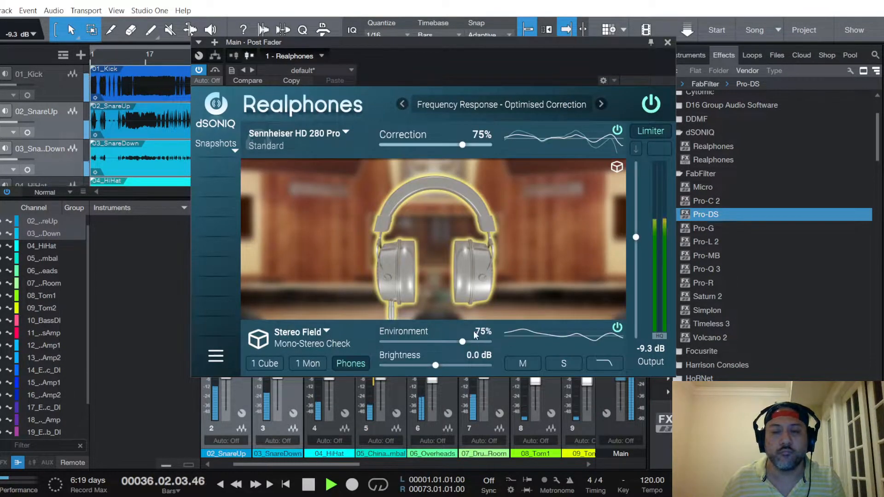
pyautogui.click(497, 105)
pyautogui.click(476, 295)
pyautogui.click(617, 364)
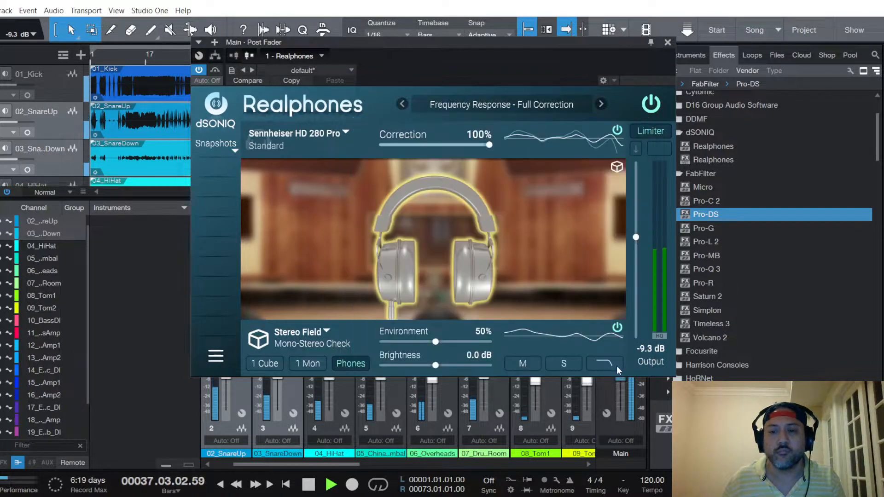
pyautogui.click(482, 308)
pyautogui.click(591, 359)
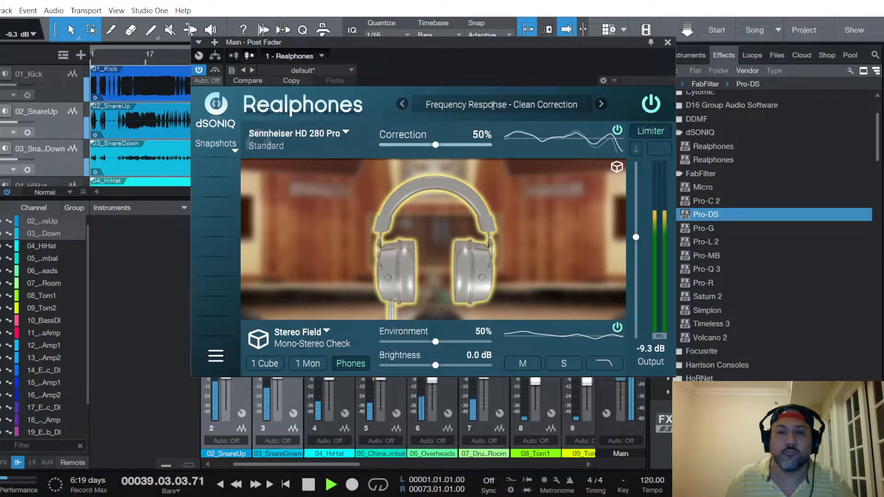
# Audition the mix through the "Mix Elements" presets Vocal, Clarity and Groove
pyautogui.click(493, 106)
pyautogui.click(435, 319)
pyautogui.click(598, 362)
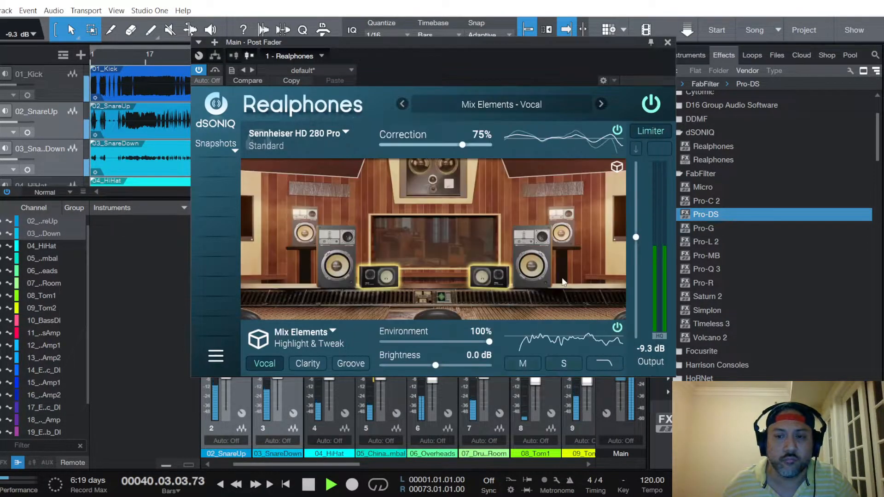
pyautogui.click(512, 104)
pyautogui.scroll(-3, 432, 290)
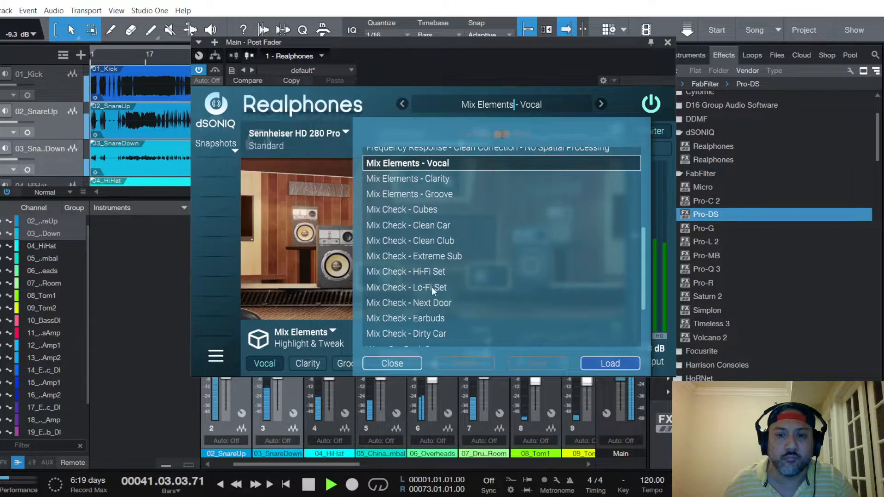
pyautogui.click(427, 179)
pyautogui.click(617, 364)
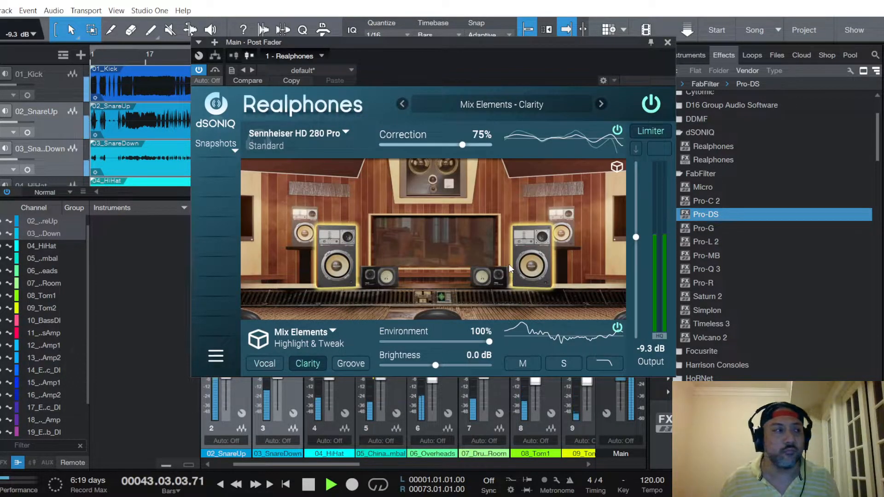
pyautogui.click(509, 103)
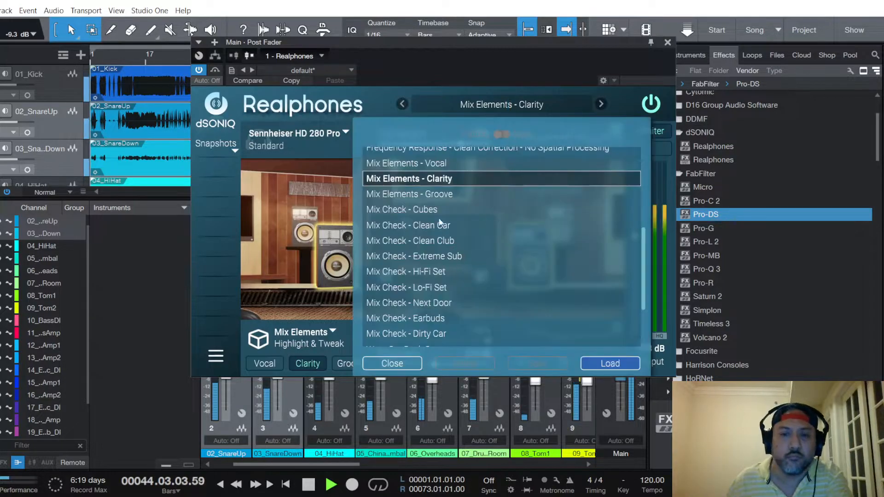
pyautogui.press('Down')
pyautogui.click(623, 366)
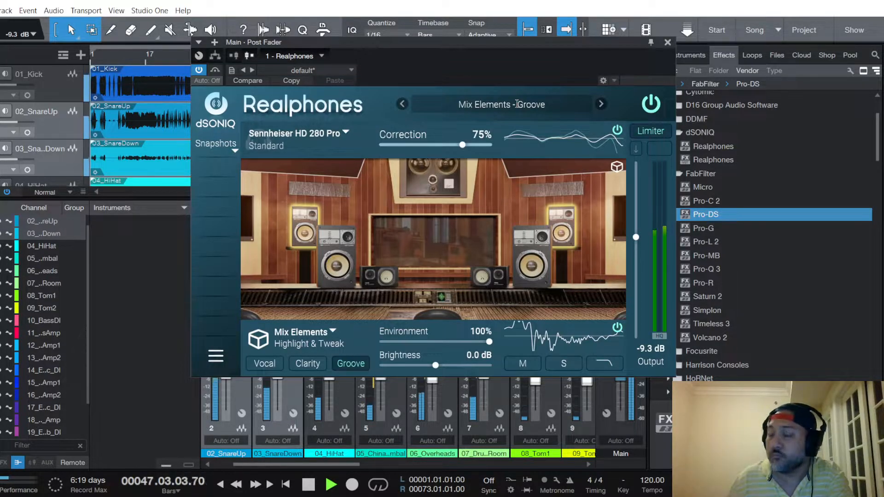
# Audition the mix through the presets "Mix Check - Cubes" and "Mix Check - Clean Car"
pyautogui.click(516, 104)
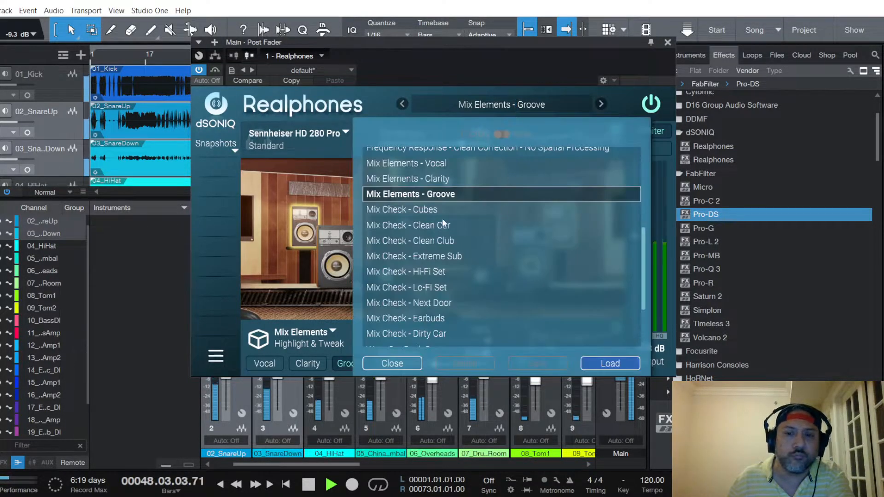
pyautogui.press('Down')
pyautogui.click(610, 364)
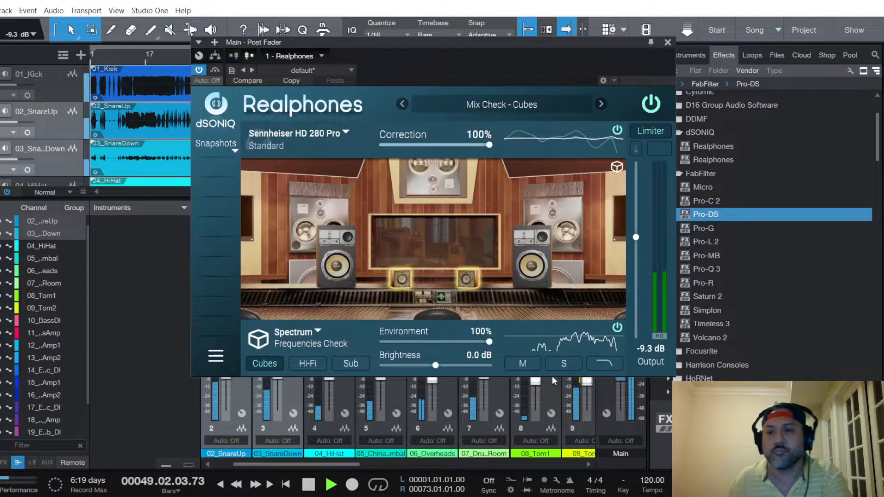
pyautogui.click(510, 110)
pyautogui.press('Down')
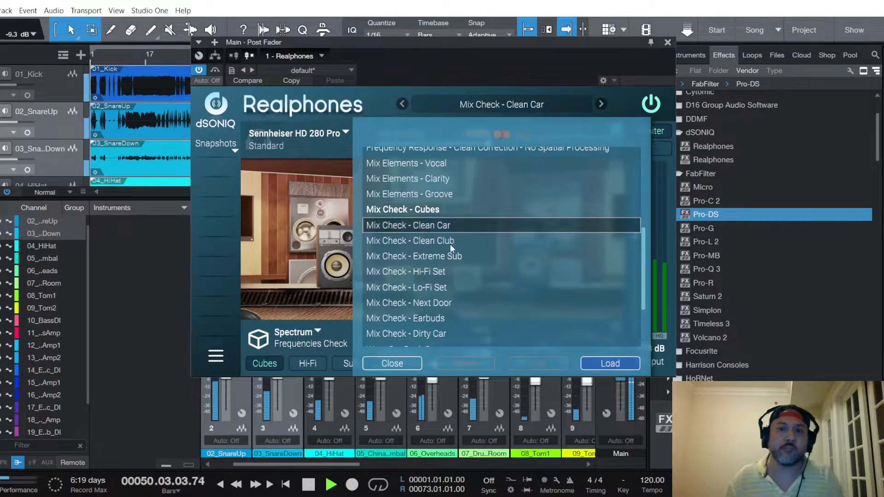
pyautogui.click(610, 364)
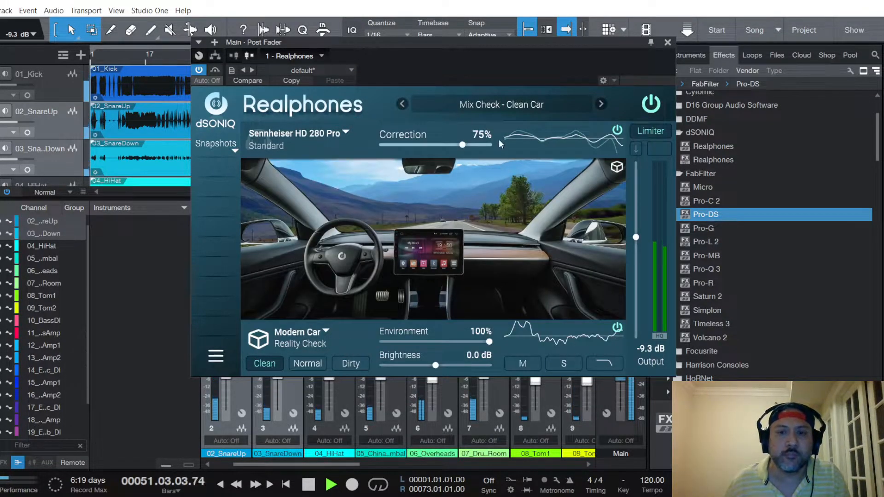
# Audition the mix through the presets "Mix Check - Clean Club" and "Mix Check - Extreme Sub"
pyautogui.click(510, 105)
pyautogui.press('Down')
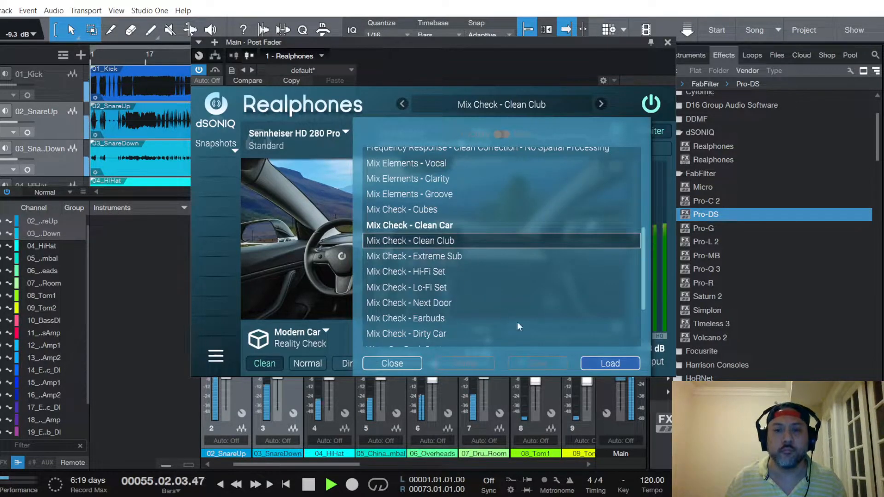
pyautogui.click(610, 363)
pyautogui.click(520, 107)
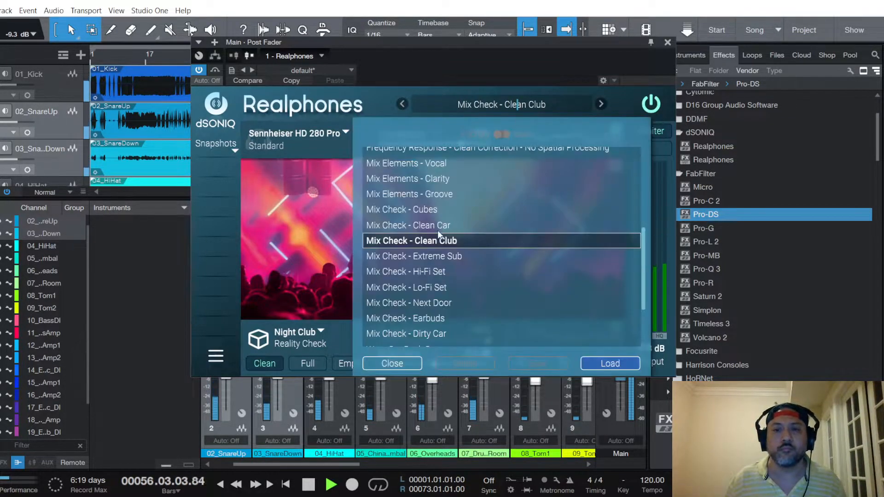
pyautogui.click(437, 256)
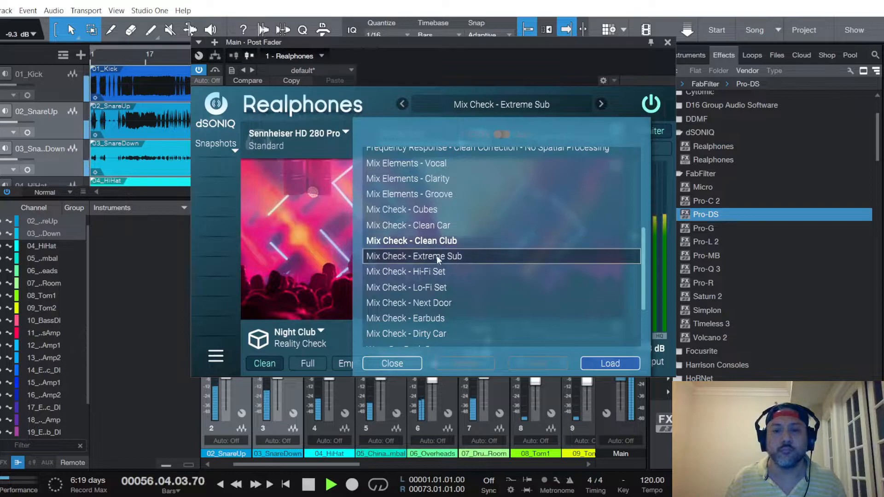
pyautogui.click(610, 363)
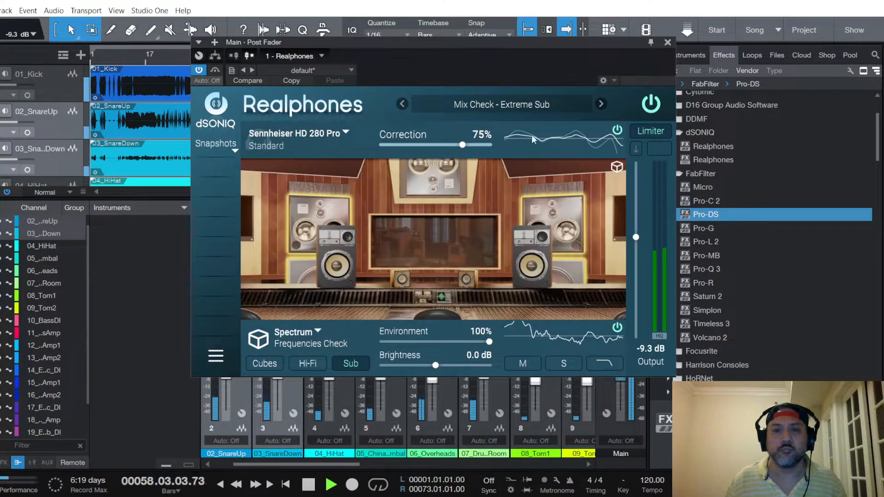
# Audition the mix through the presets "Mix Check - Hi-Fi Set" and "Mix Check - Lo-Fi Set"
pyautogui.click(521, 105)
pyautogui.click(432, 271)
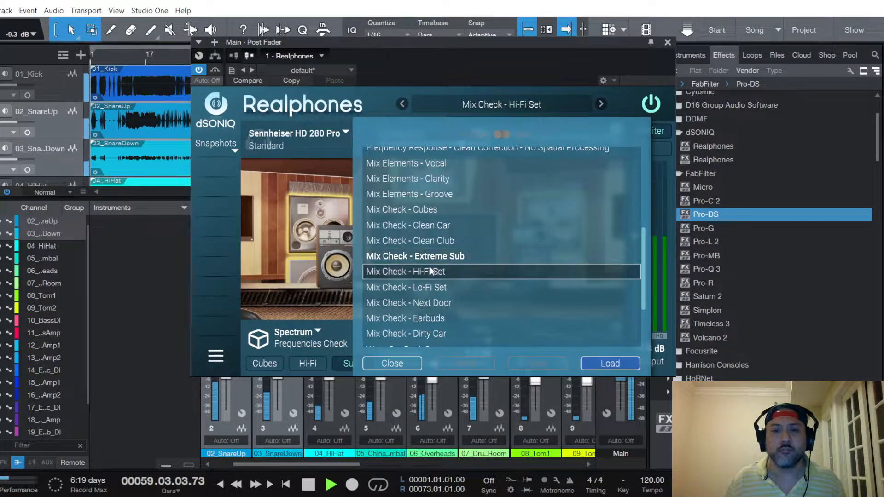
pyautogui.click(614, 362)
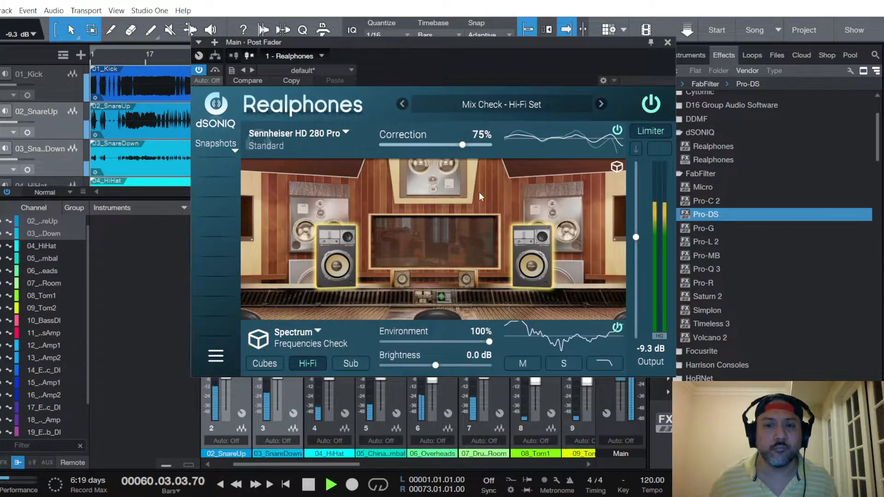
pyautogui.click(502, 105)
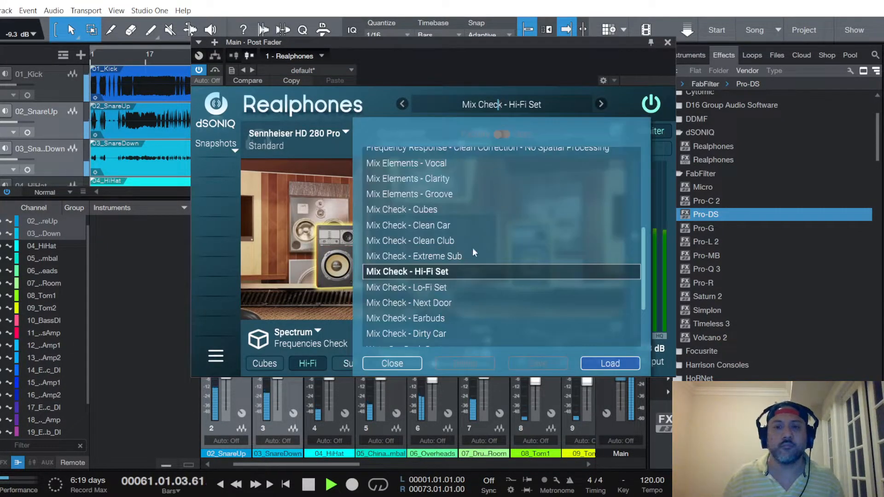
pyautogui.click(427, 288)
pyautogui.click(612, 364)
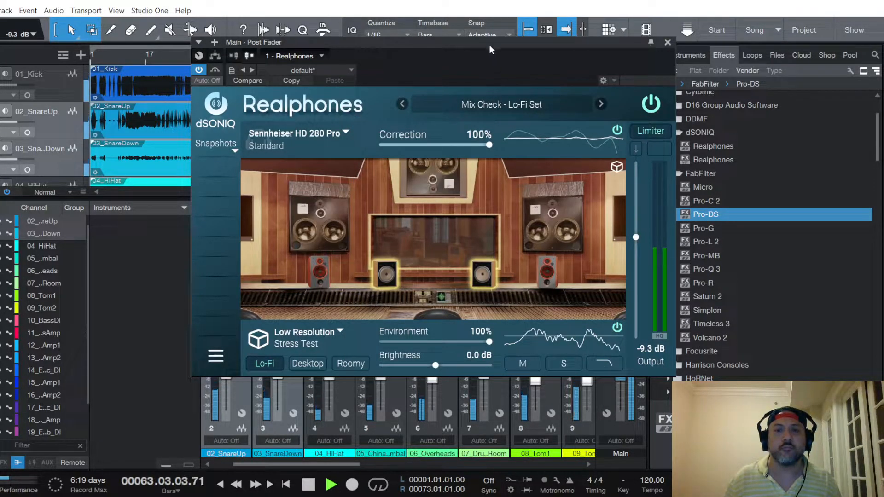
# Audition the mix through the presets "Mix Check - Next Door" and "Mix Check - Earbuds"
pyautogui.click(497, 105)
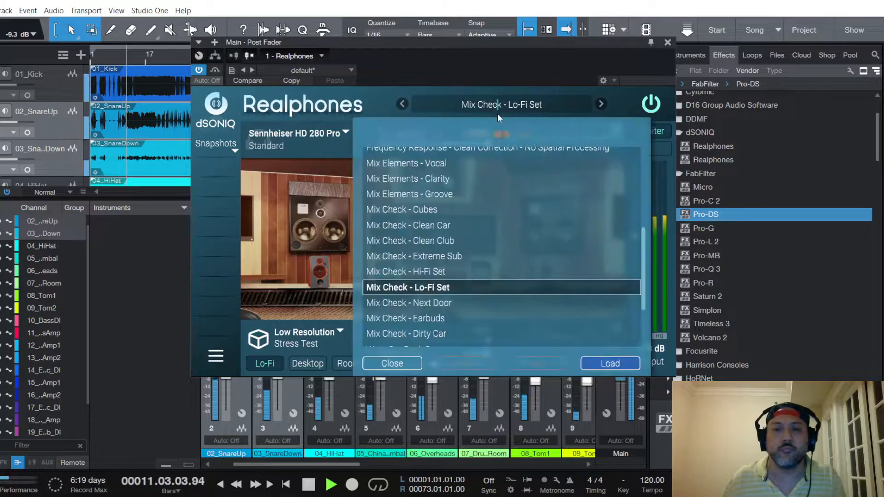
pyautogui.click(438, 303)
pyautogui.click(596, 360)
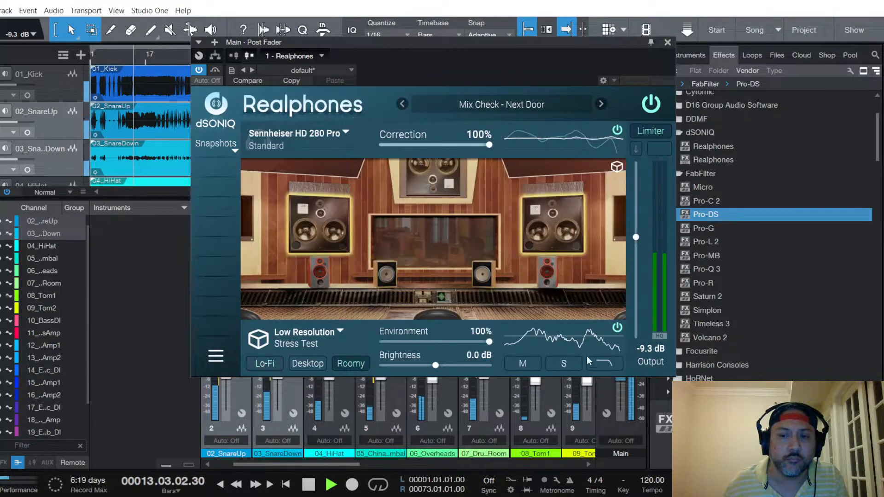
pyautogui.click(490, 105)
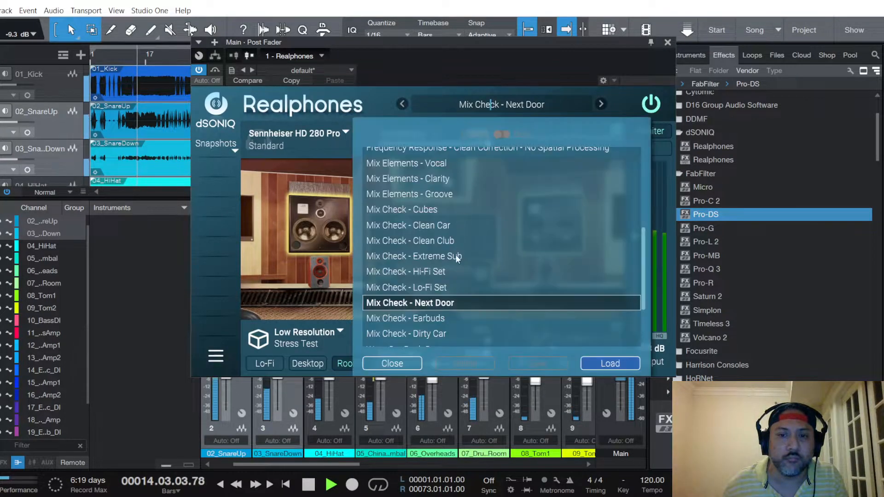
pyautogui.click(431, 319)
pyautogui.click(609, 363)
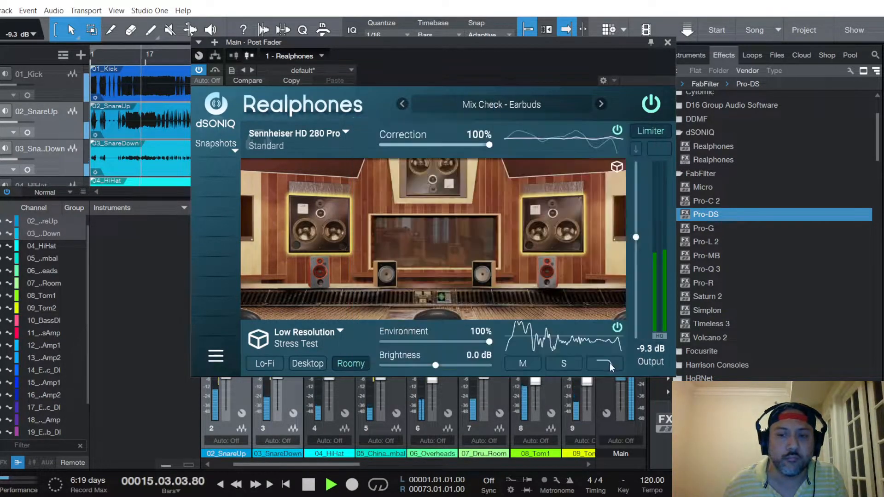
# Load the Realphones preset "Mix Check - Dirty Car" and lower the plug-in output to -9.7 dB
pyautogui.click(523, 104)
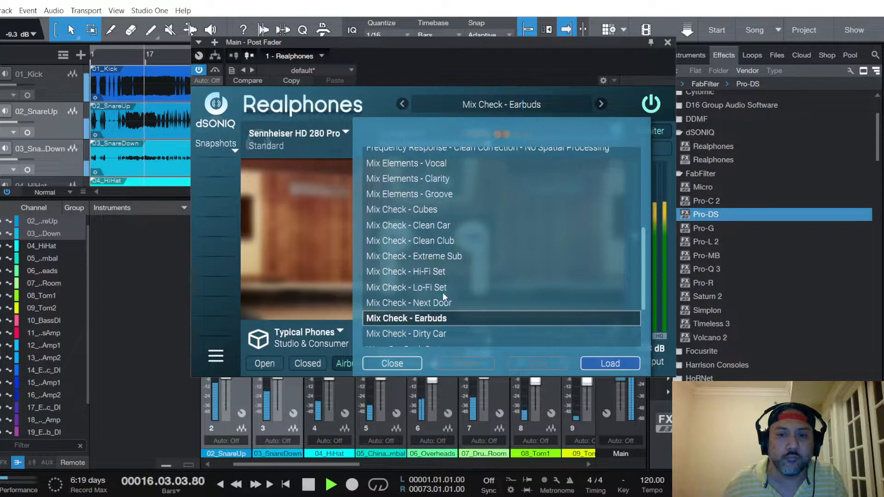
pyautogui.scroll(-2, 445, 298)
pyautogui.click(431, 246)
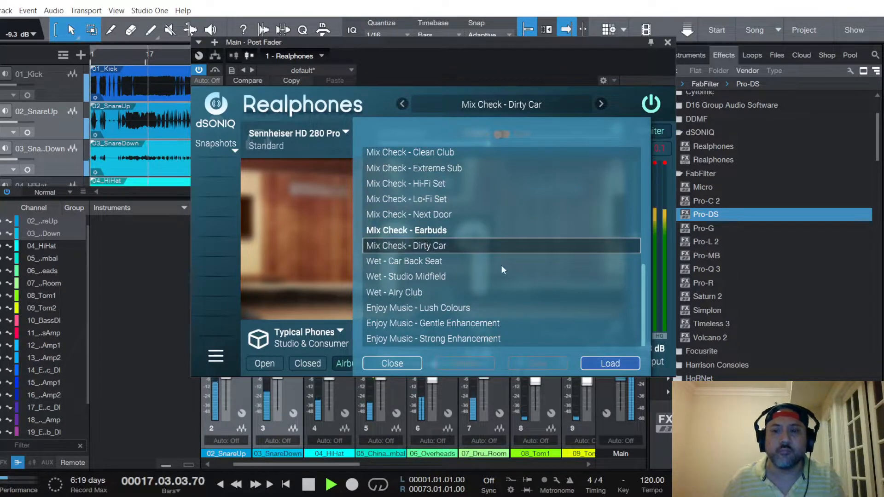
pyautogui.click(599, 364)
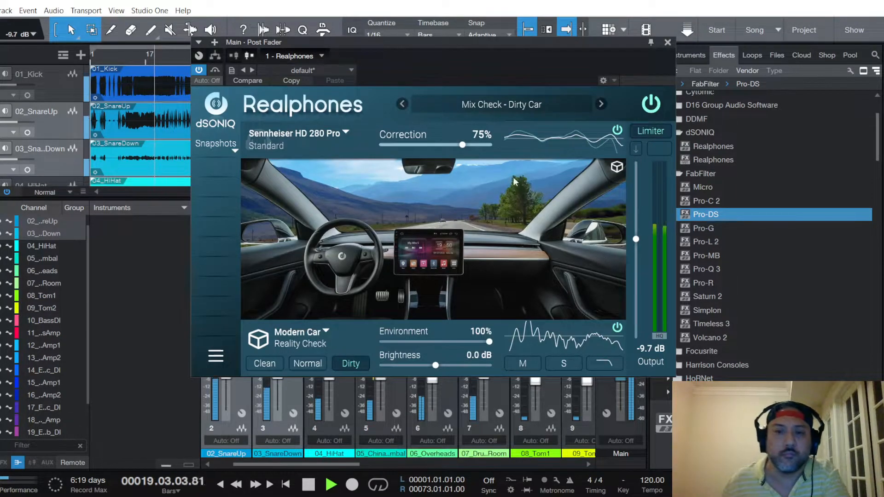
# Audition the mix through the Realphones presets "Wet - Car Back Seat" and "Wet - Studio Midfield"
pyautogui.click(495, 104)
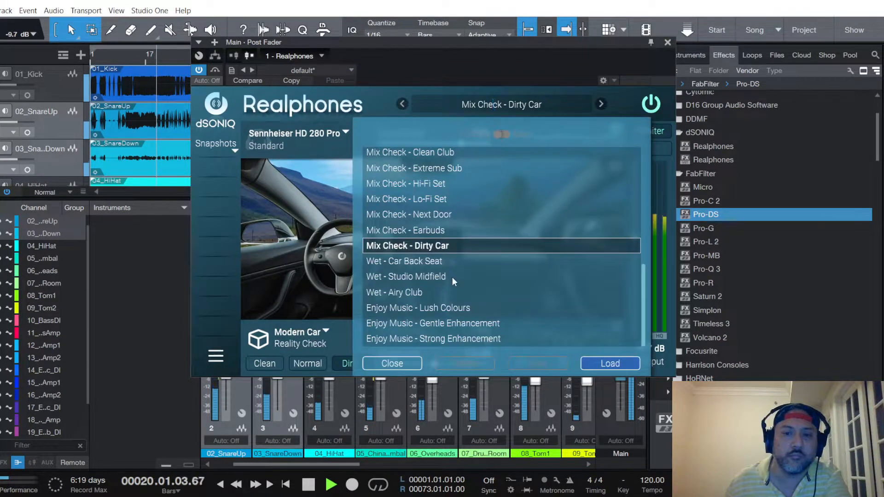
pyautogui.click(435, 260)
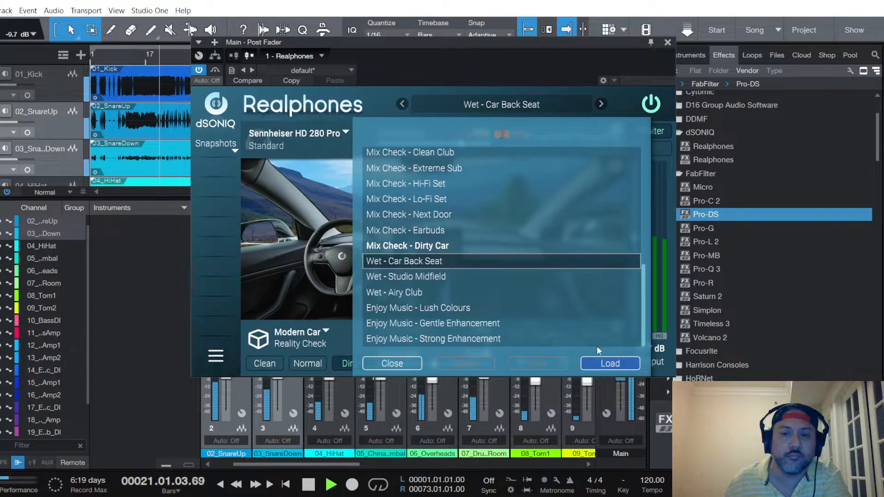
pyautogui.click(616, 364)
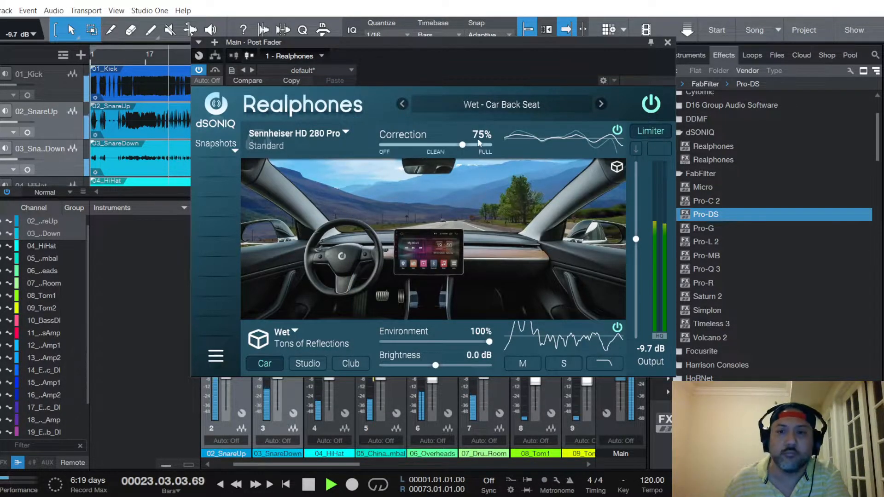
pyautogui.click(491, 105)
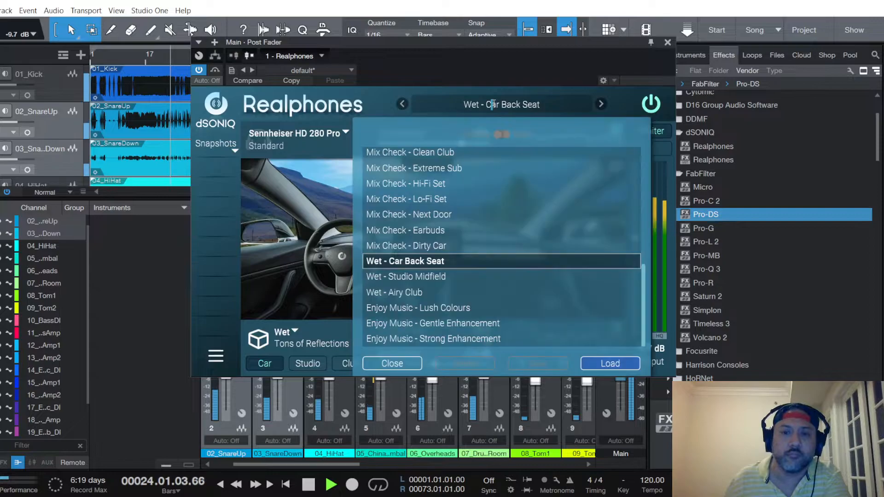
pyautogui.click(430, 278)
pyautogui.click(616, 364)
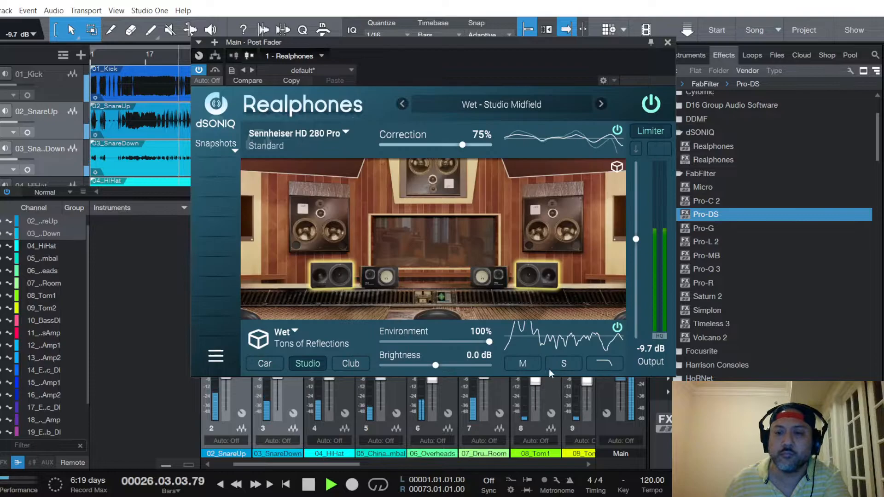
# Audition the mix through the preset "Wet - Airy Club" and close the Realphones plug-in
pyautogui.click(494, 104)
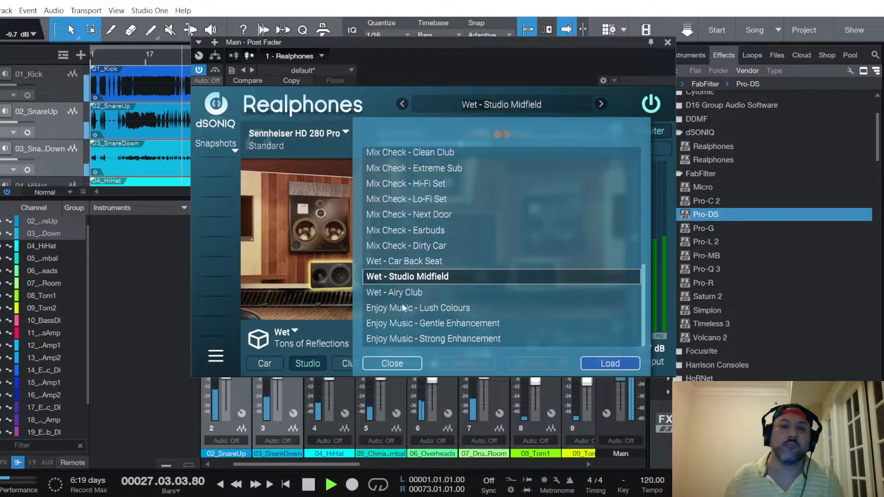
pyautogui.click(401, 292)
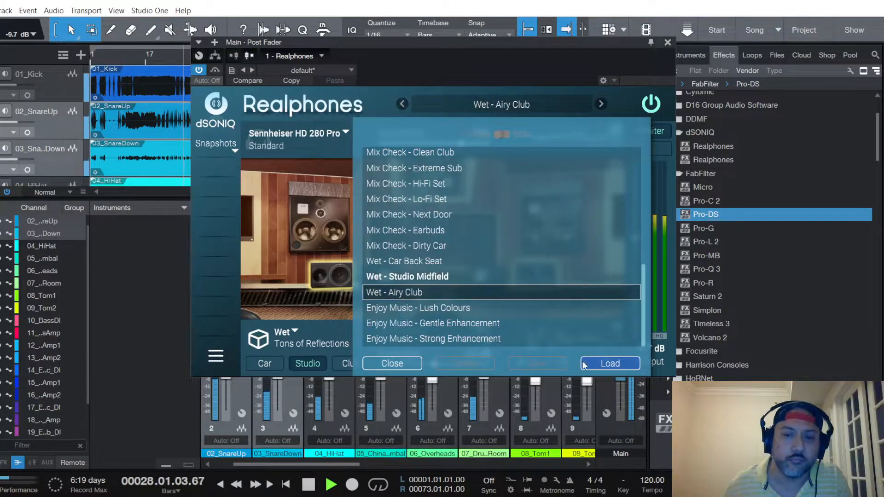
pyautogui.click(609, 363)
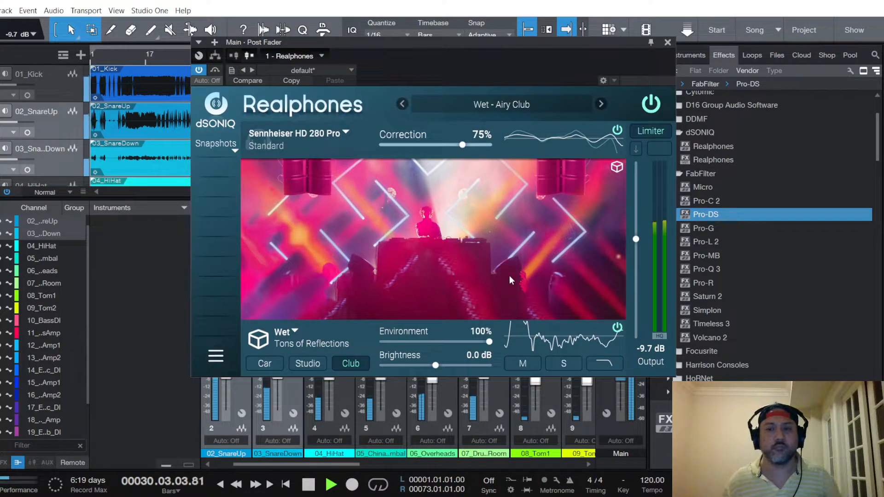
pyautogui.click(668, 42)
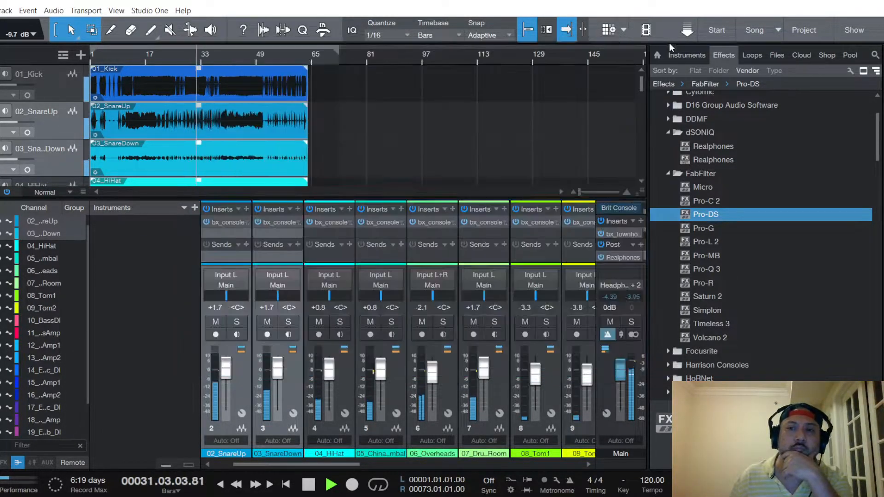
# Review the Brit Console settings on the Main bus and save the song
pyautogui.click(621, 208)
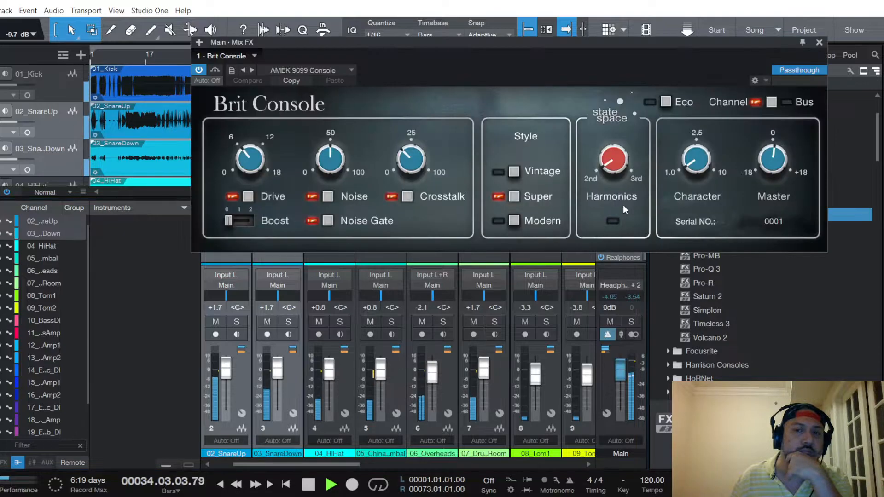
pyautogui.click(819, 42)
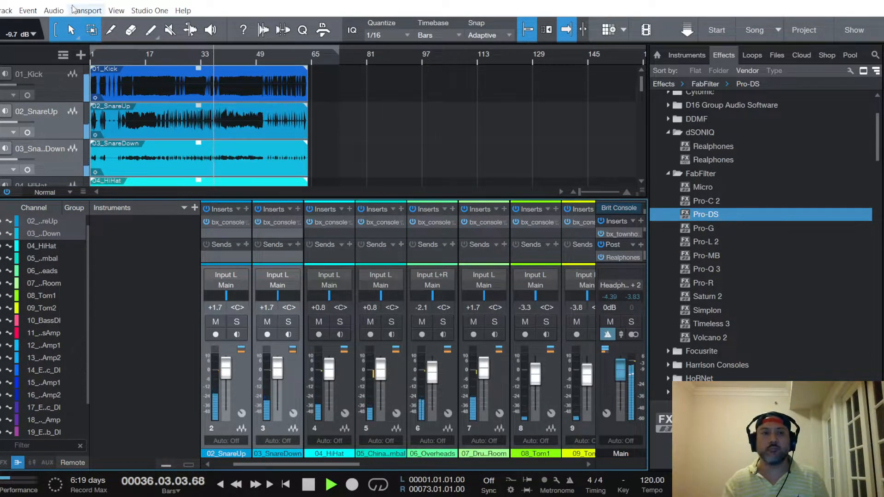
pyautogui.click(0, 10)
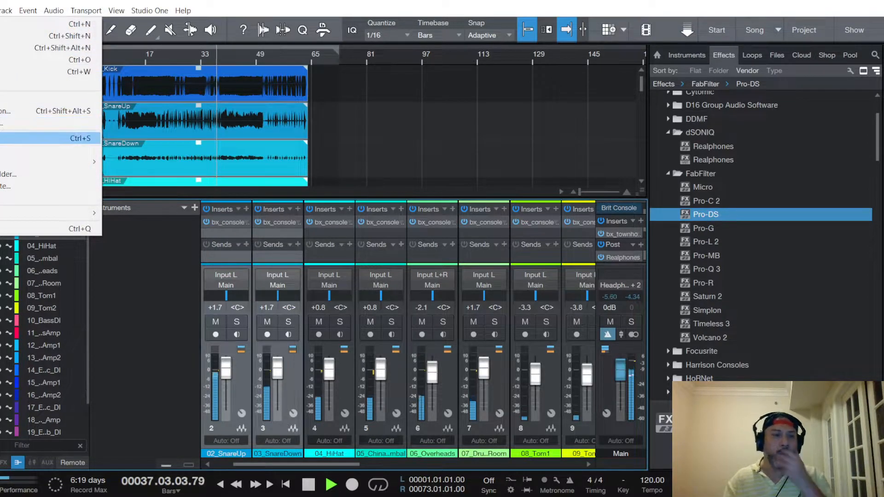
pyautogui.click(2, 139)
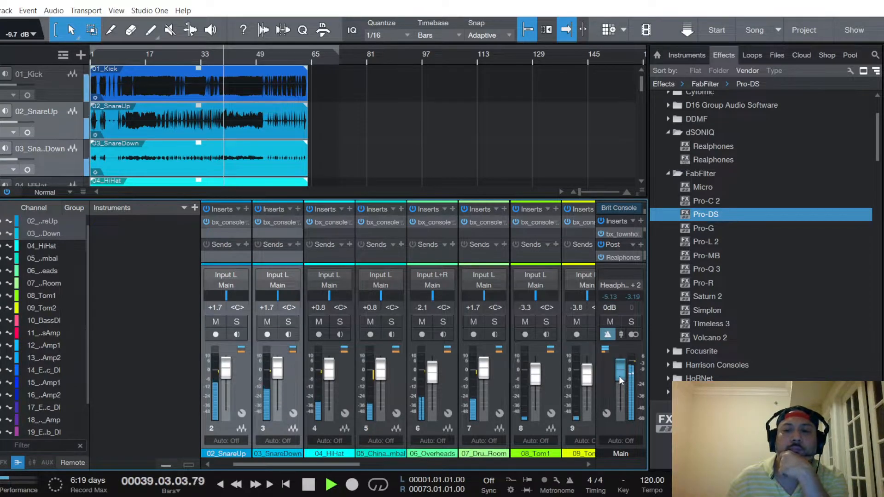
pyautogui.click(621, 259)
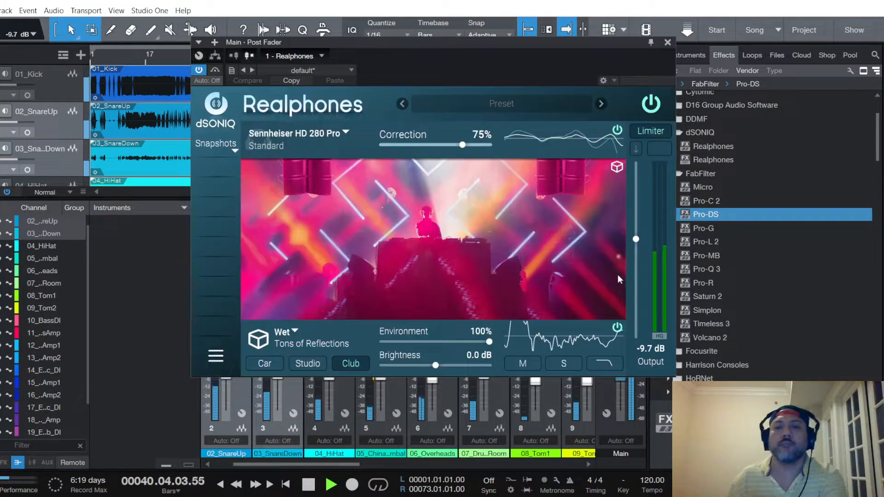
pyautogui.click(668, 43)
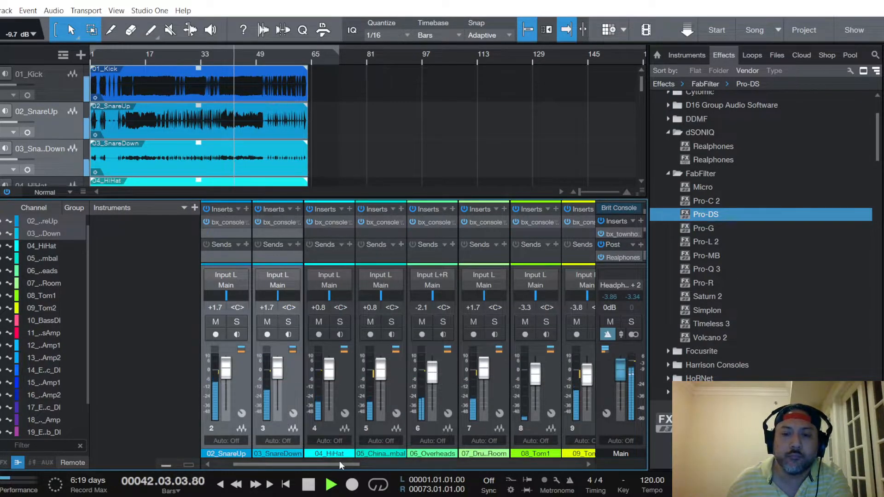
# Set the 02_SnareUp and 03_SnareDown faders to +2.9 dB, 04_HiHat to +1.7 dB and the channel 5 cymbal to +1.2 dB, keeping 01_Kick at +0.8 dB
pyautogui.moveTo(335, 465); pyautogui.dragTo(273, 461)
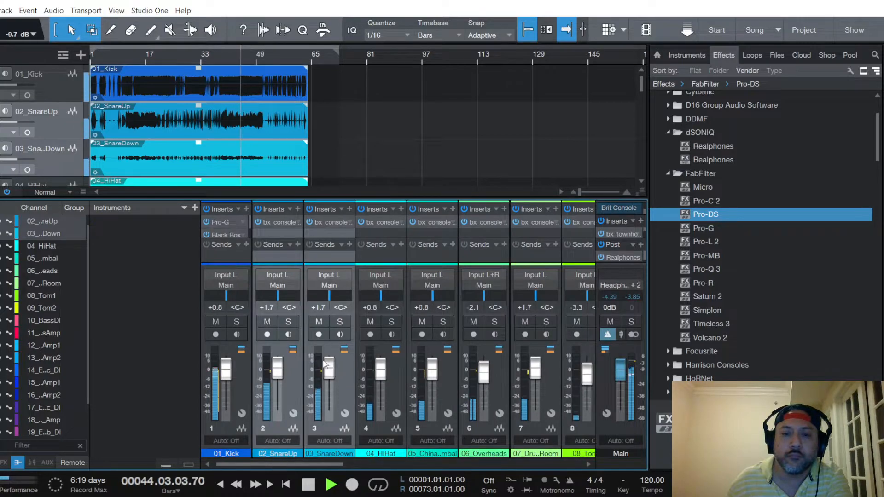
pyautogui.scroll(1, 384, 377)
pyautogui.scroll(1, 434, 374)
pyautogui.scroll(1, 433, 374)
pyautogui.scroll(1, 277, 371)
pyautogui.scroll(1, 330, 372)
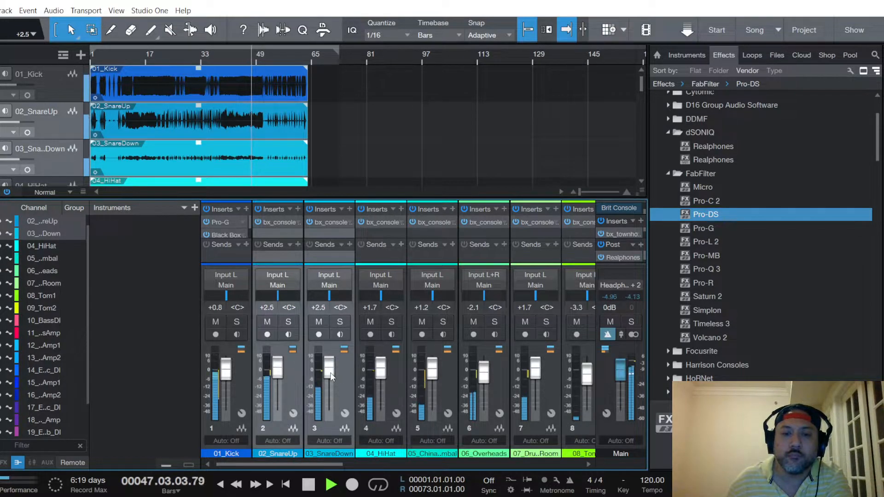
pyautogui.scroll(1, 330, 372)
pyautogui.scroll(1, 228, 371)
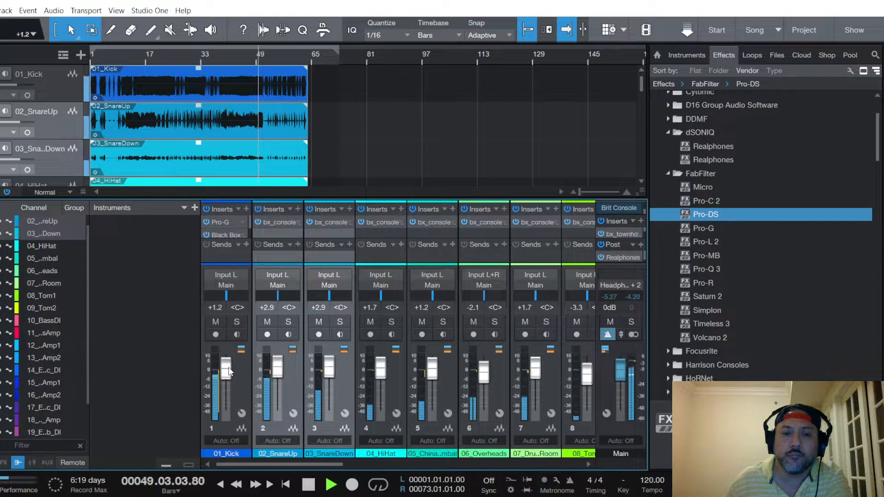
pyautogui.scroll(-1, 229, 371)
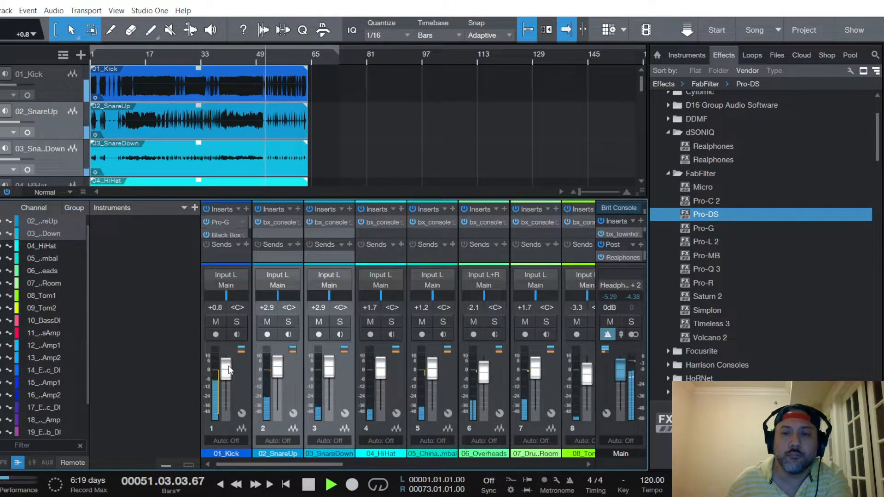
# Look through the Realphones presets on the Main bus, keep "Wet - Airy Club", and save the song
pyautogui.click(617, 256)
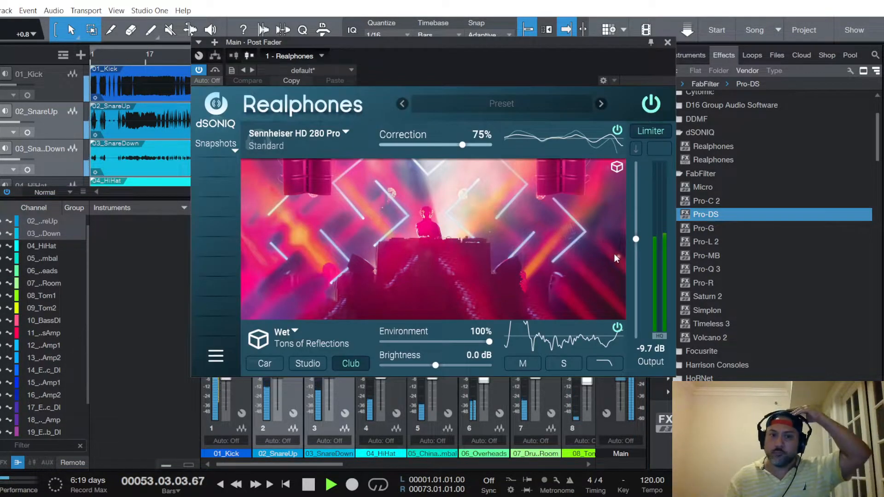
pyautogui.click(524, 104)
pyautogui.scroll(-8, 486, 249)
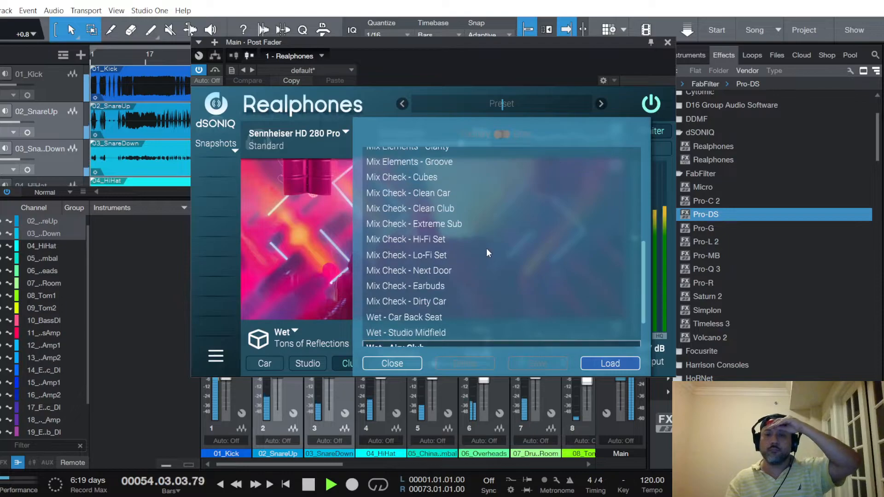
pyautogui.click(609, 364)
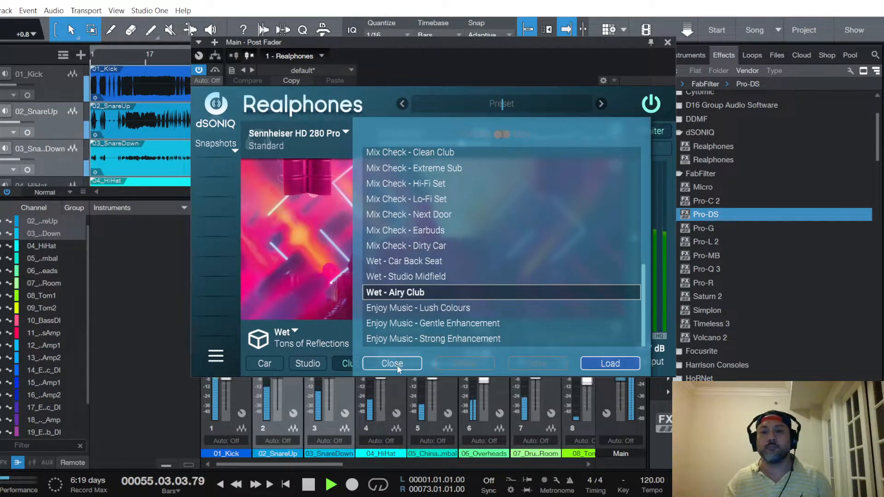
pyautogui.click(397, 363)
pyautogui.click(668, 42)
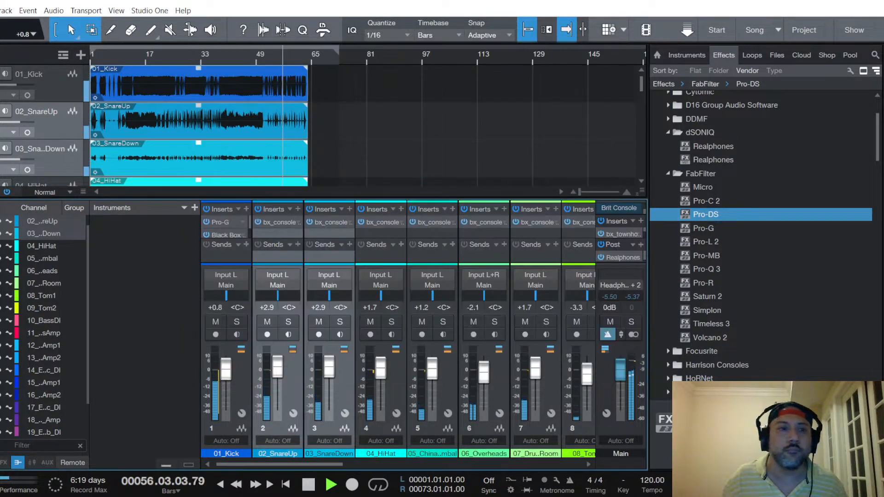
pyautogui.click(0, 10)
pyautogui.click(1, 138)
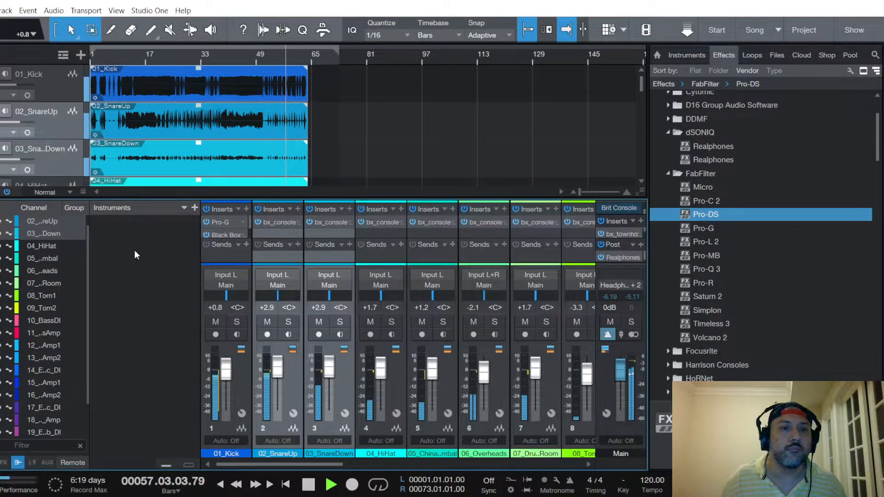
# Stop playback and remove Realphones from the Main channel's post-fader inserts
pyautogui.press('space')
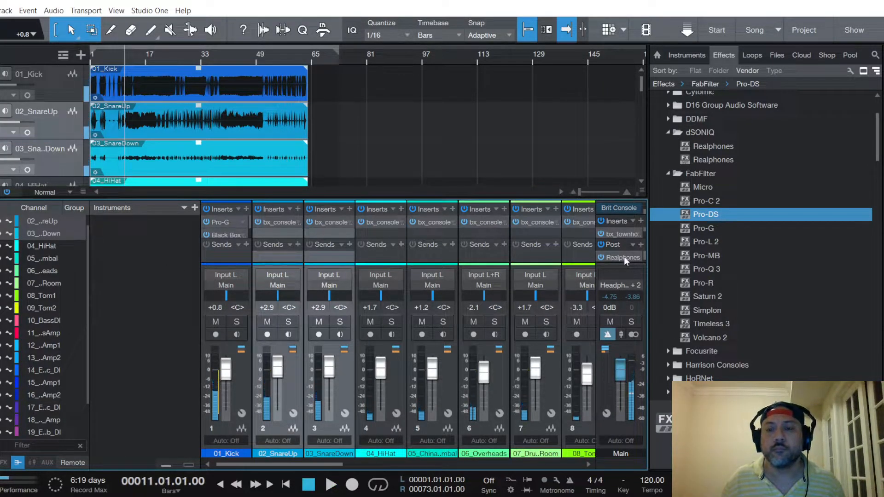
pyautogui.rightClick(624, 256)
pyautogui.click(635, 376)
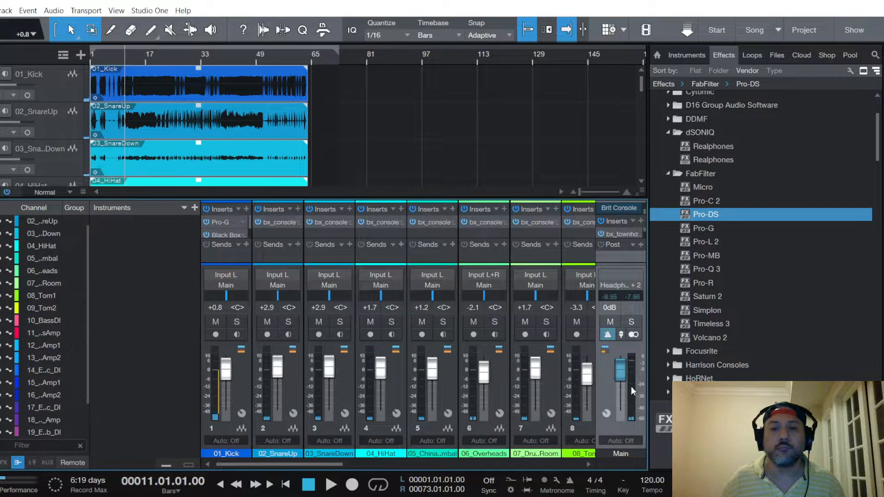
# Lower the Main channel fader to -10.0 dB and save the song
pyautogui.moveTo(618, 373); pyautogui.dragTo(621, 375)
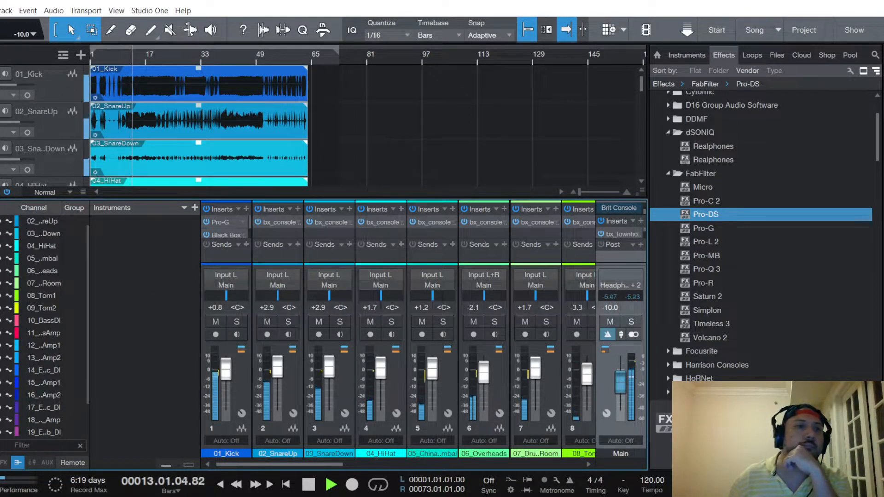
pyautogui.click(1, 10)
pyautogui.click(1, 139)
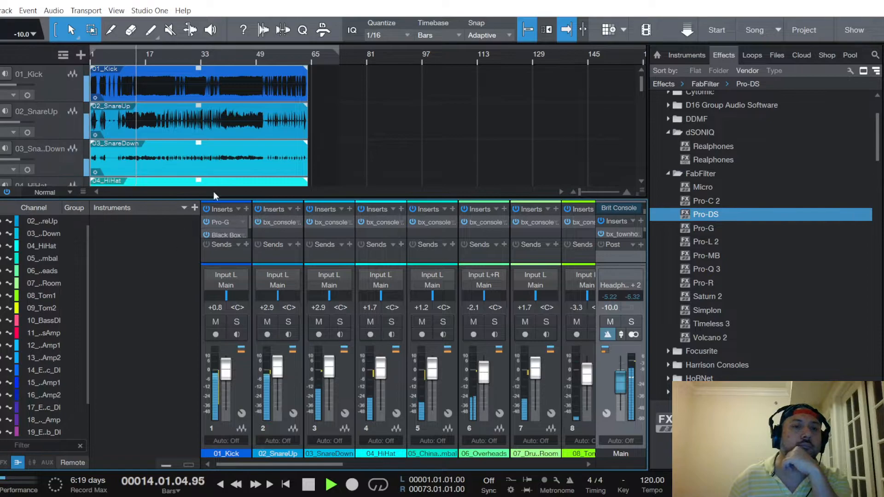
pyautogui.moveTo(640, 86)
pyautogui.mouseDown()
pyautogui.moveTo(641, 174)
pyautogui.moveTo(624, 87)
pyautogui.mouseUp()
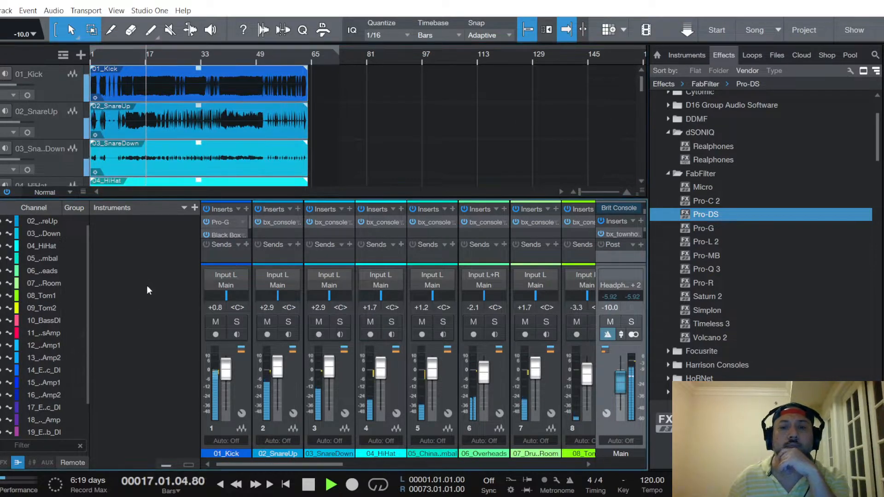
pyautogui.moveTo(335, 465); pyautogui.dragTo(274, 467)
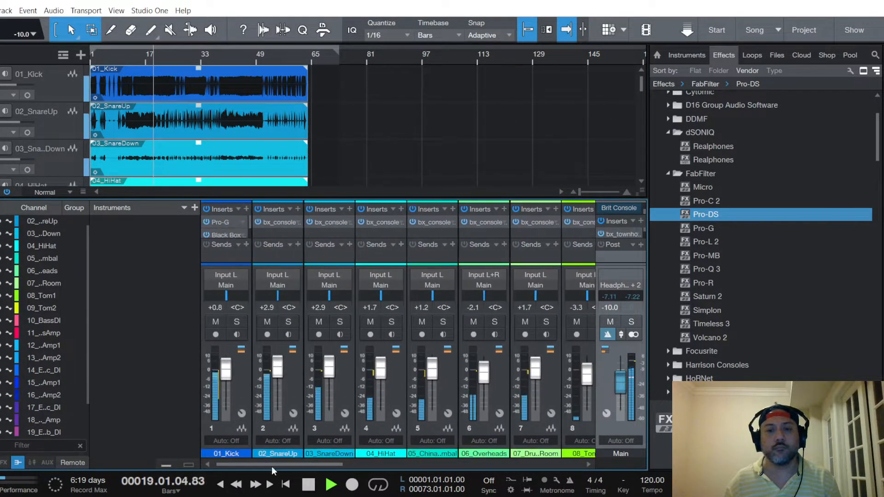
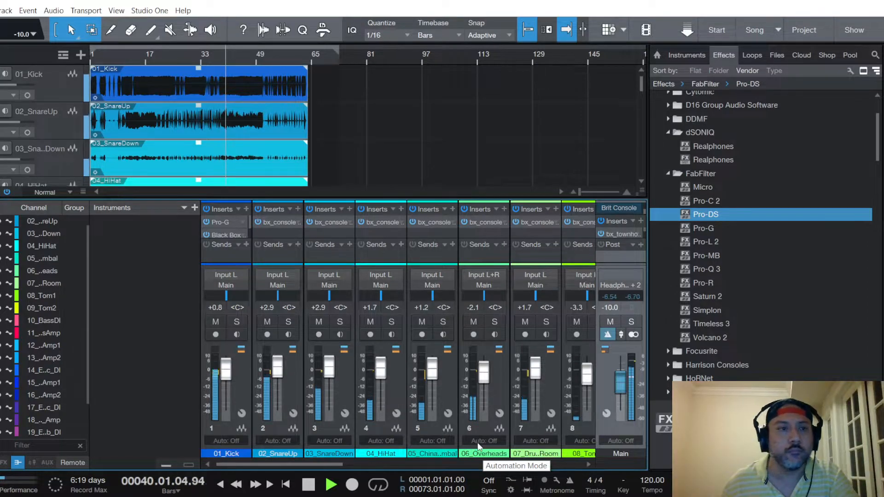
pyautogui.click(0, 10)
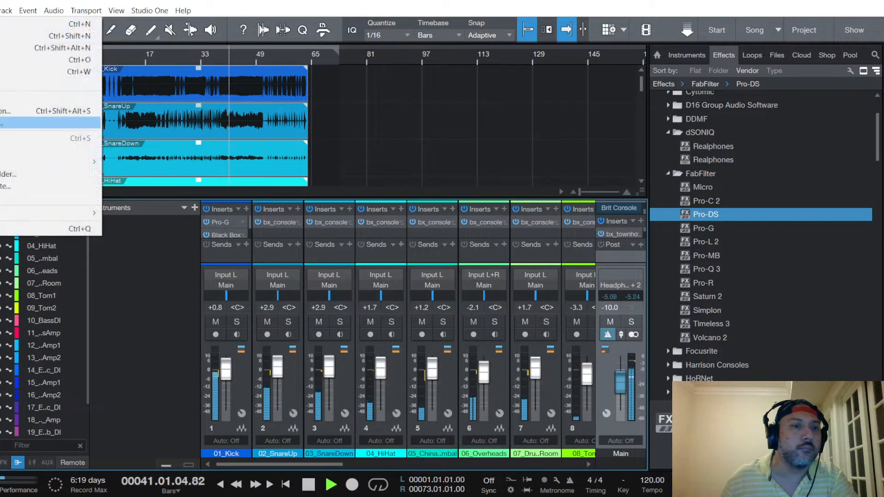
pyautogui.click(162, 277)
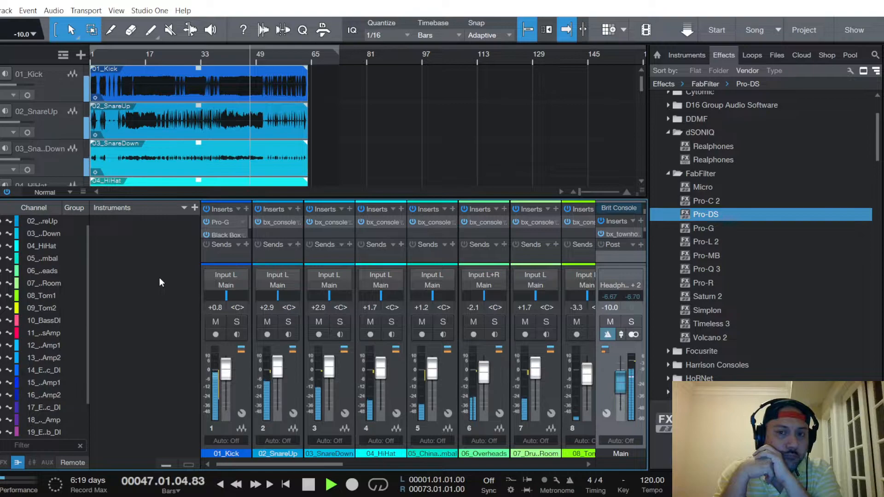
# Review the settings of the bx_townhouse Buss Compressor and the Maag EQ4 on the Main inserts
pyautogui.click(630, 234)
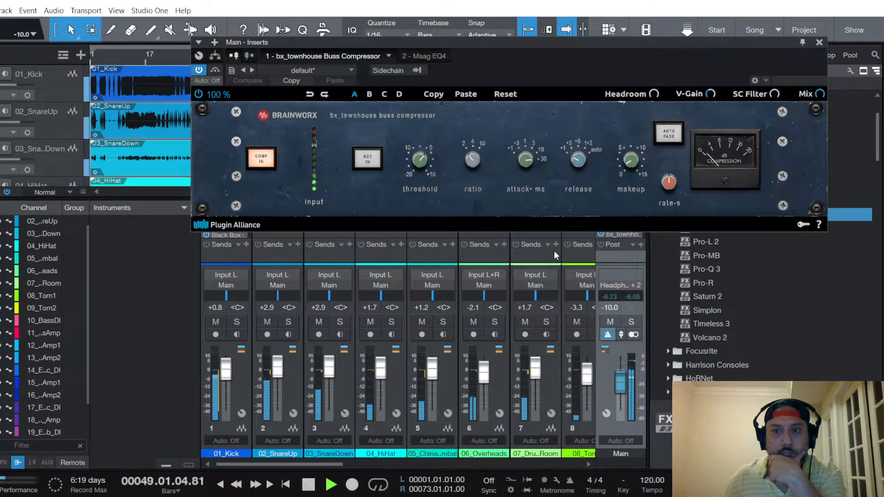
pyautogui.click(426, 56)
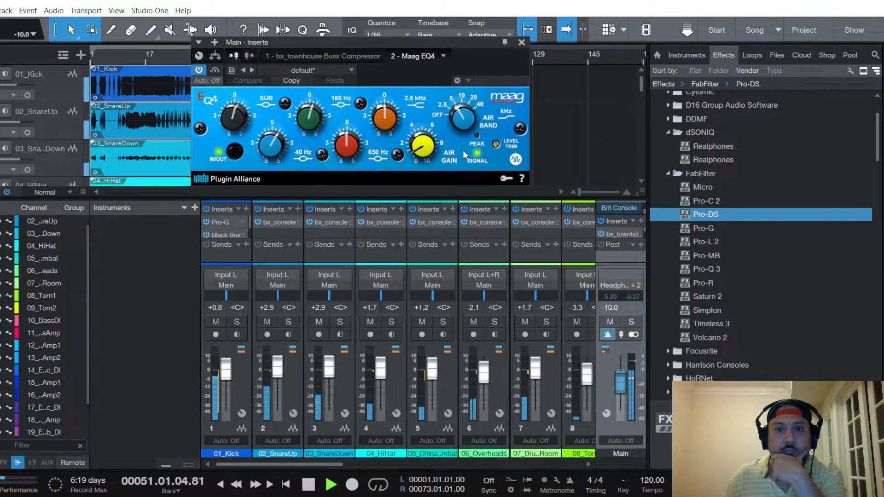
# Close the Main channel's insert effects, save the song, and stop playback
pyautogui.click(522, 42)
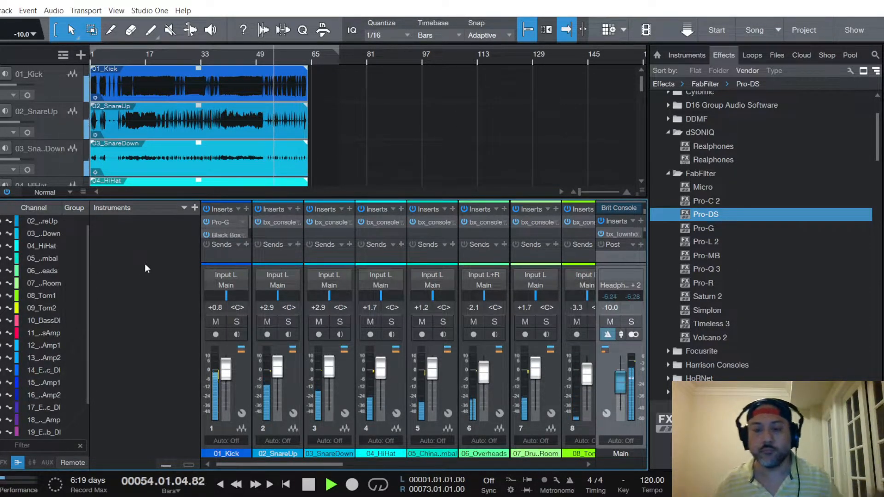
pyautogui.click(0, 10)
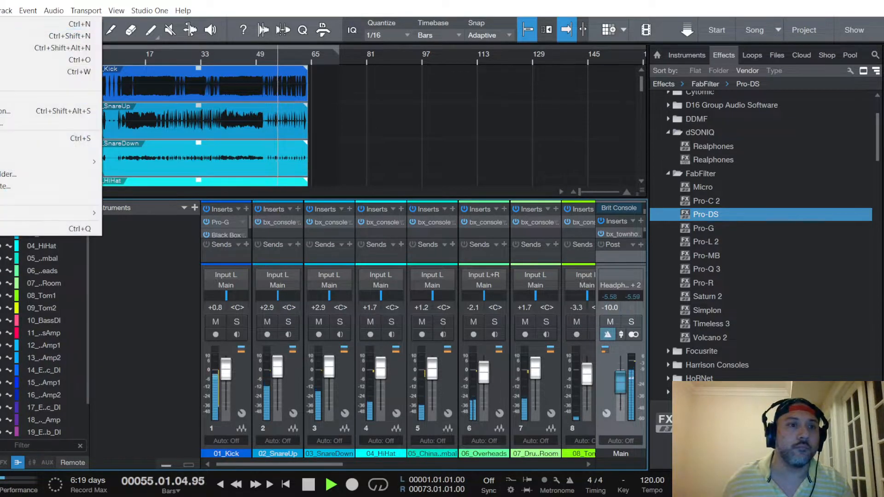
pyautogui.click(10, 138)
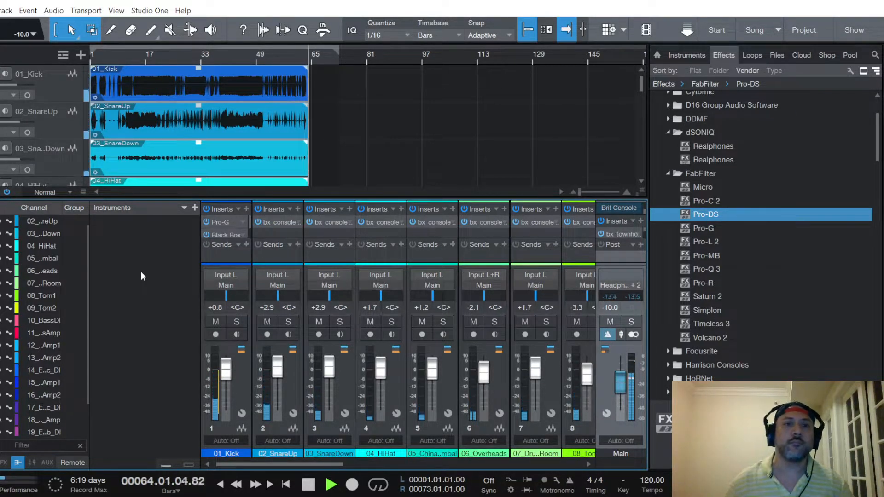
pyautogui.click(0, 10)
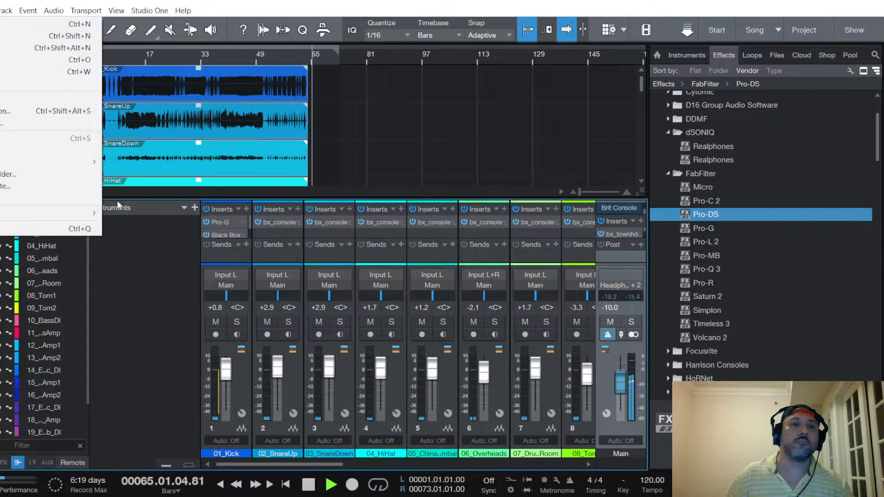
pyautogui.click(154, 247)
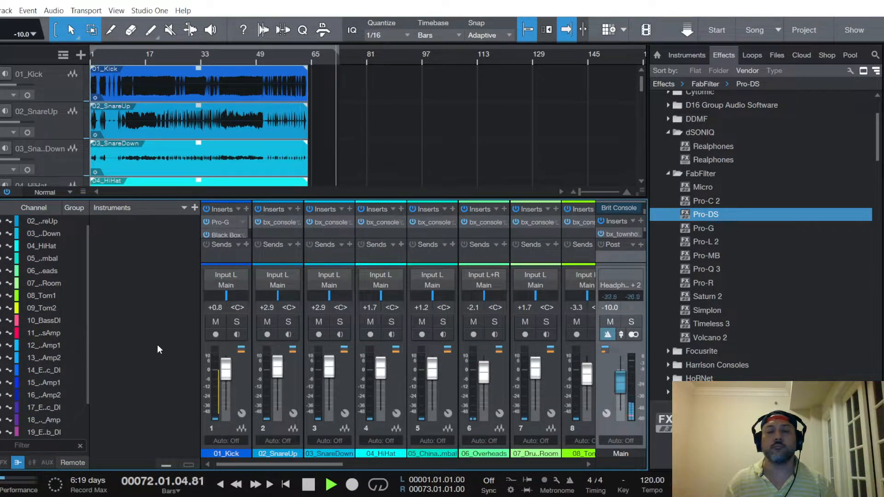
pyautogui.press('space')
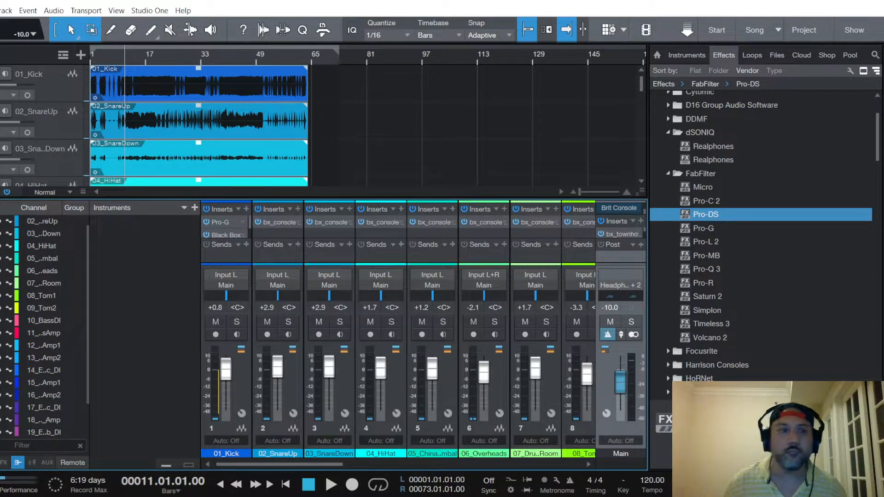
pyautogui.click(0, 10)
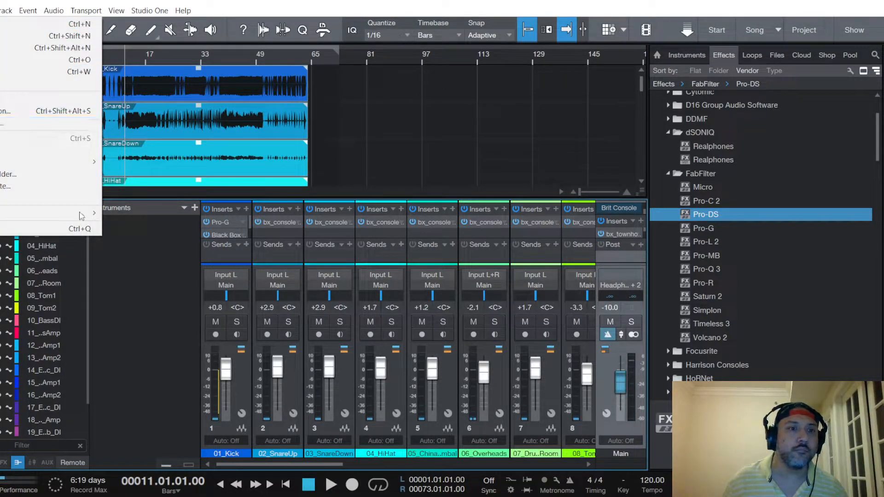
pyautogui.click(165, 312)
# Switch to OBS, unmute the Mic/Aux audio source, and return to the Studio One song
pyautogui.click(594, 496)
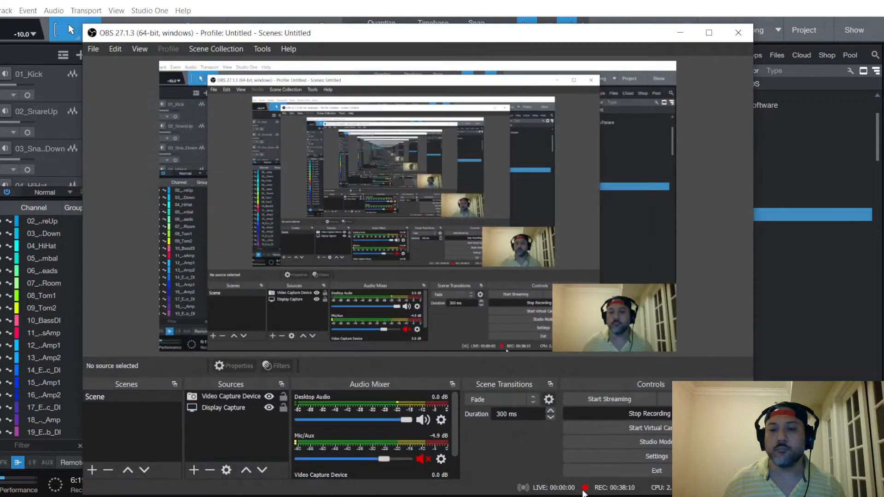
pyautogui.click(423, 460)
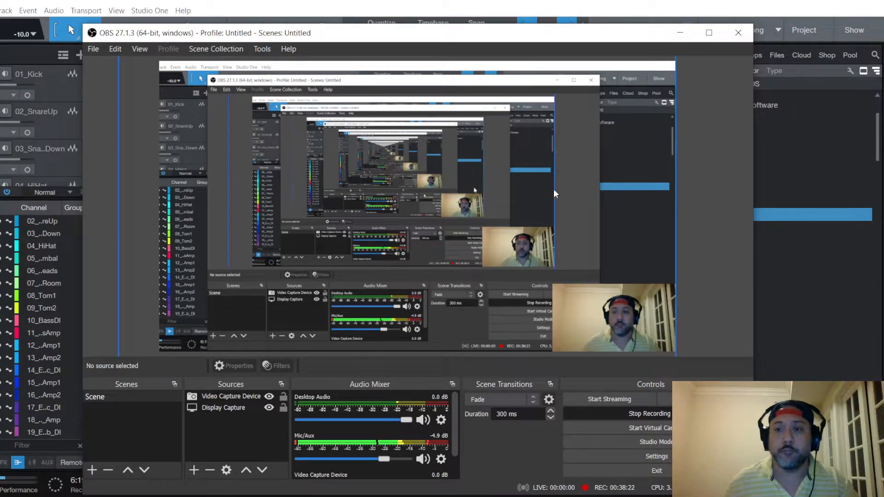
pyautogui.click(680, 33)
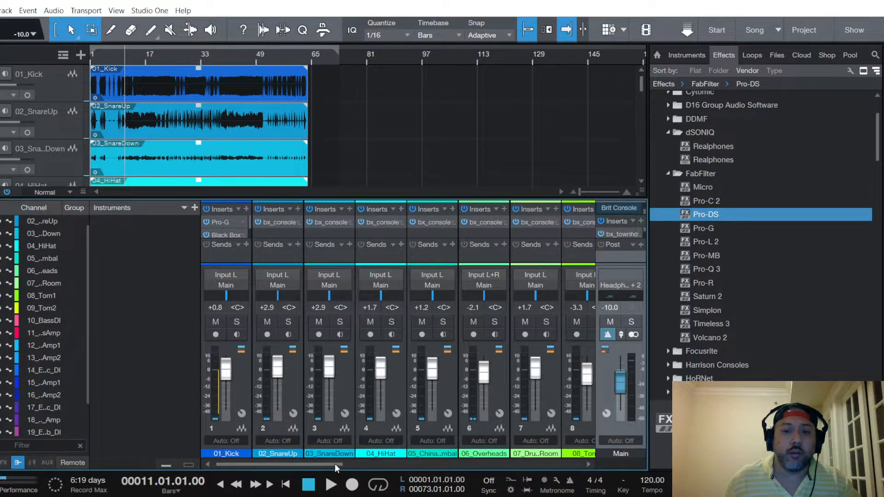
# Review the Pro-G, Black Box Analog Design HG-2 and bx_console AMEK 9099 settings on the 01_Kick channel
pyautogui.click(223, 224)
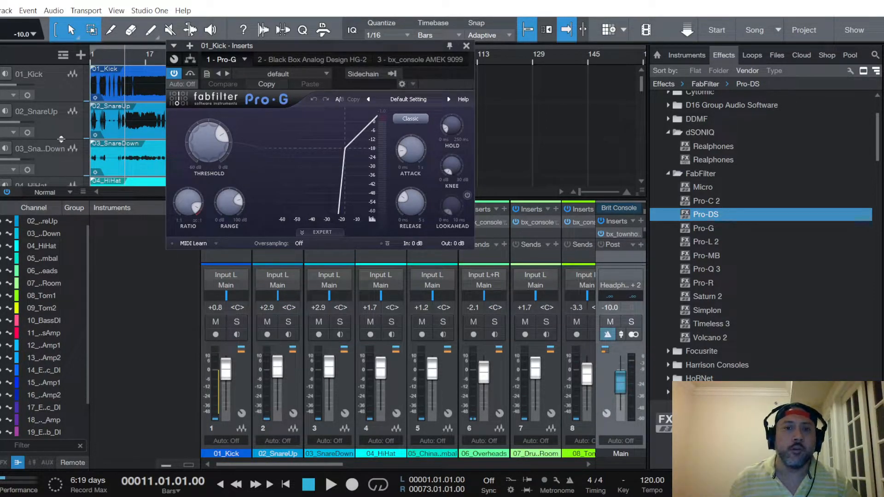
pyautogui.click(421, 59)
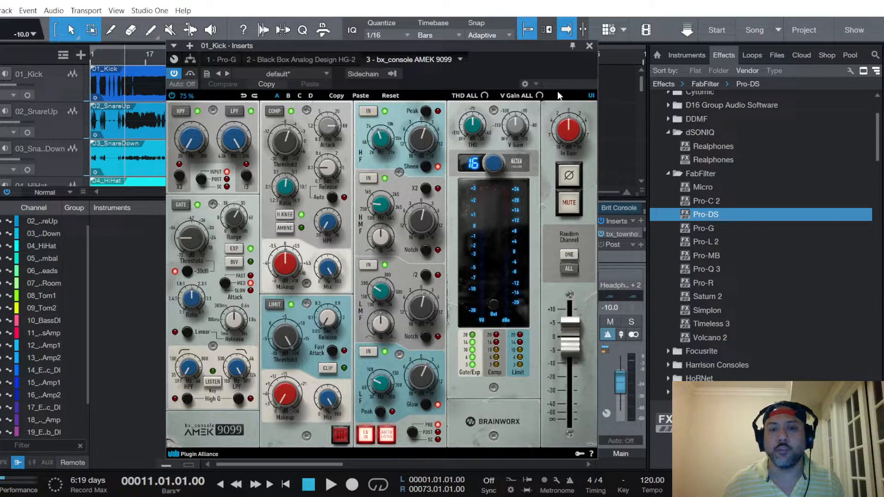
pyautogui.click(227, 58)
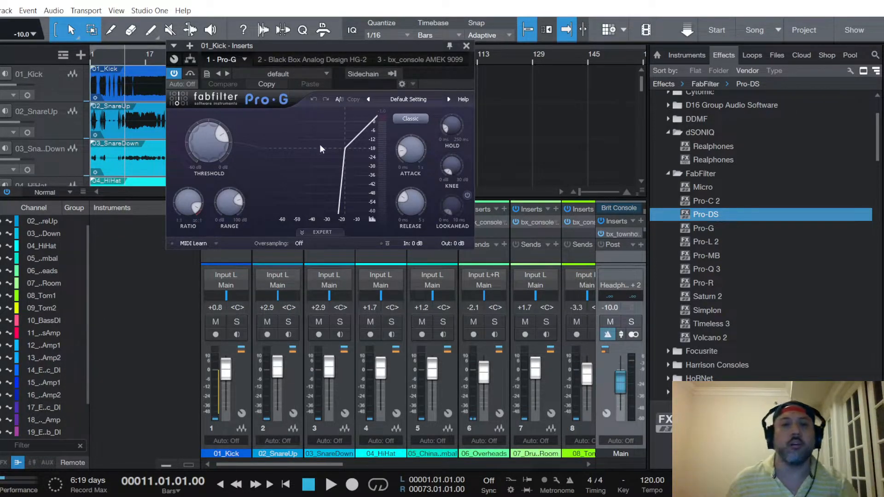
pyautogui.click(312, 59)
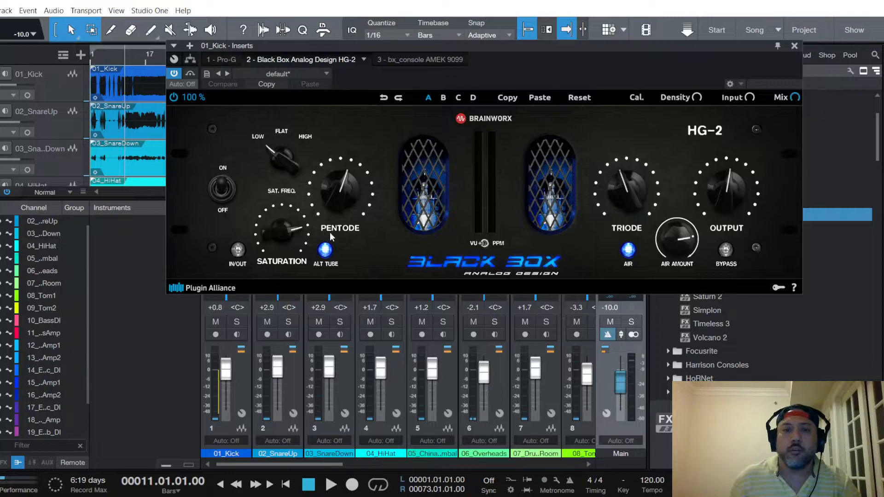
pyautogui.click(409, 60)
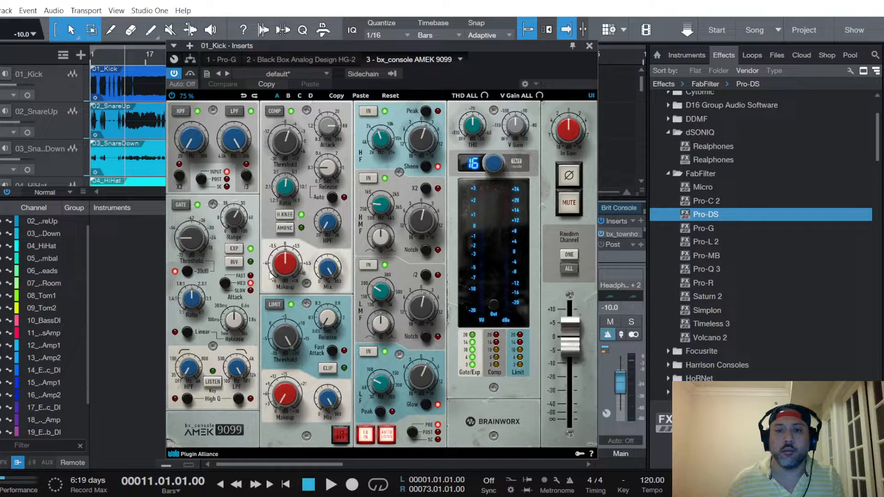
pyautogui.click(588, 47)
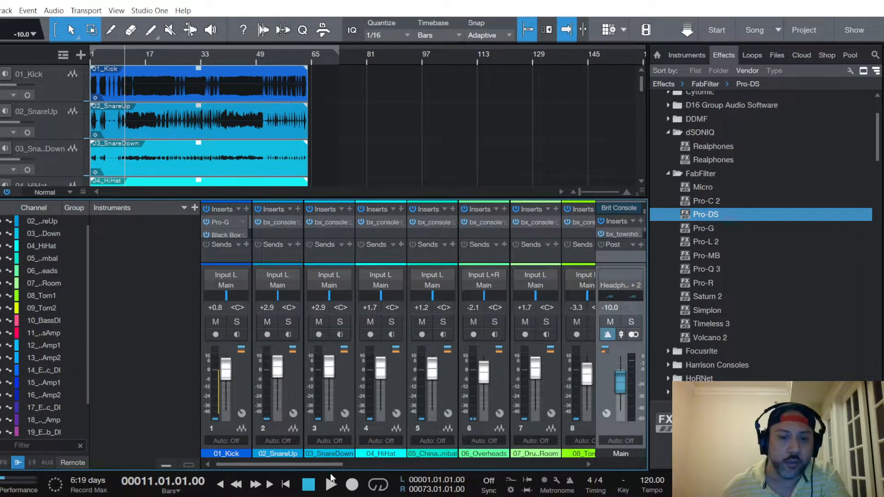
# Review the Pro-R reverb settings on the 20_Vox1 channel
pyautogui.moveTo(330, 465); pyautogui.dragTo(588, 467)
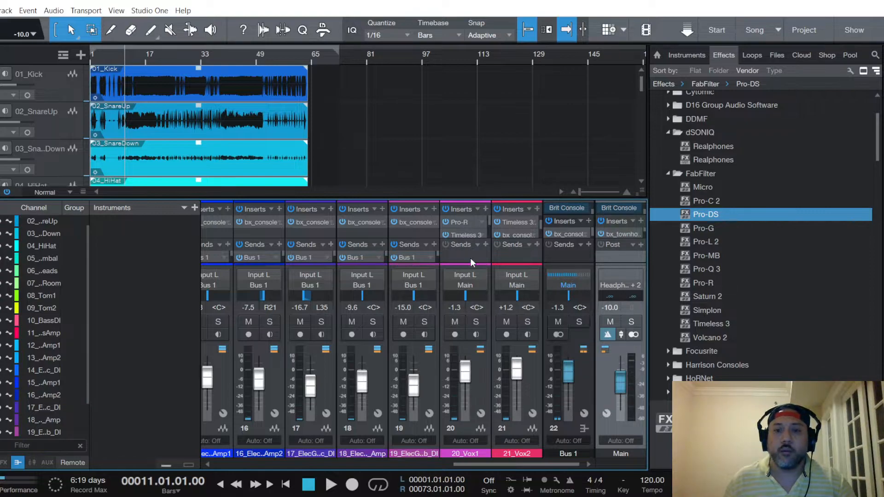
pyautogui.click(466, 221)
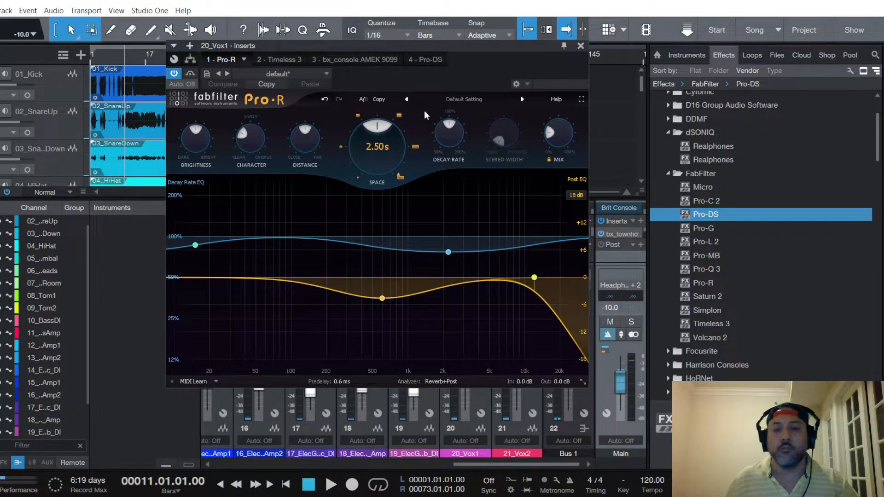
pyautogui.moveTo(404, 143)
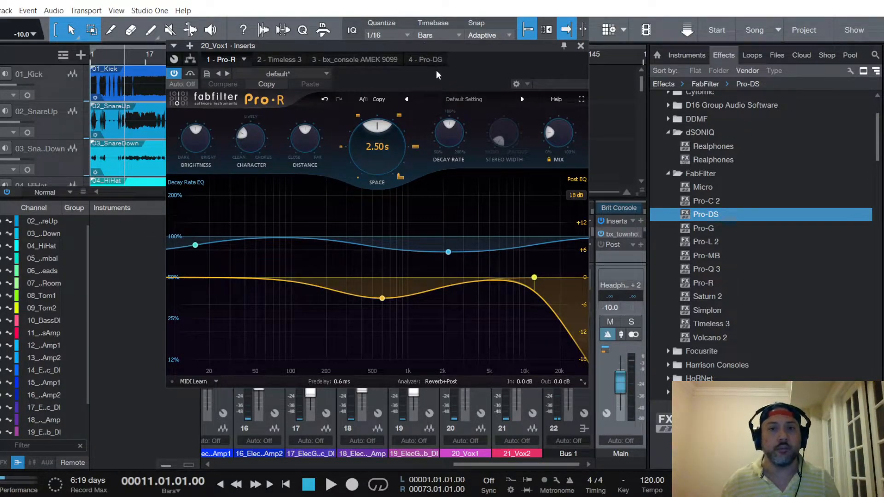
pyautogui.click(581, 46)
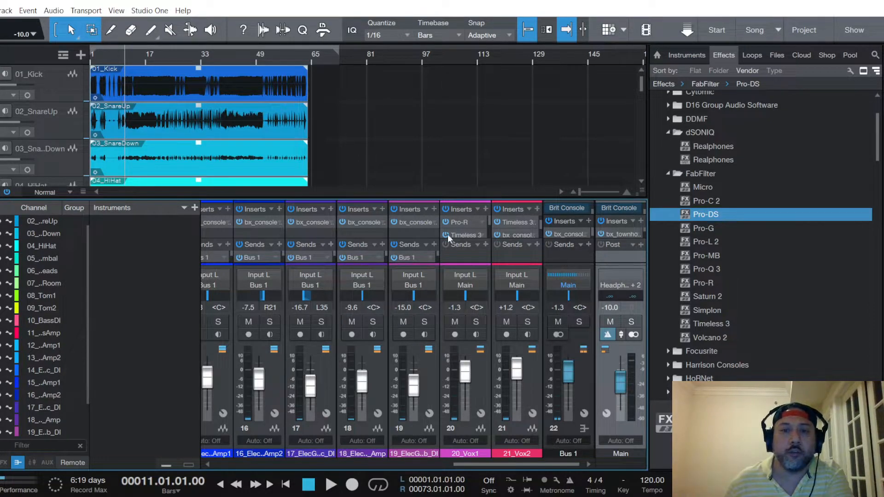
# Review the Pro-R, Timeless 3, bx_console AMEK 9099 and Pro-DS settings on the 21_Vox2 channel
pyautogui.click(519, 235)
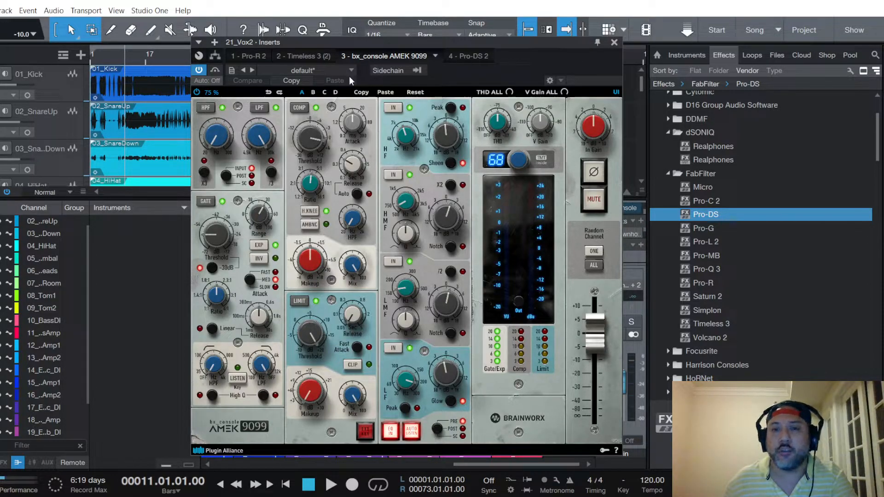
pyautogui.click(251, 54)
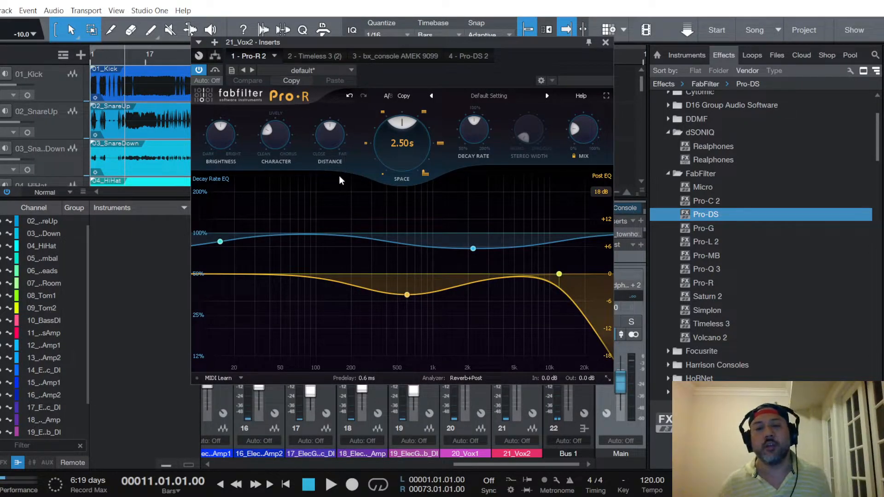
pyautogui.click(401, 56)
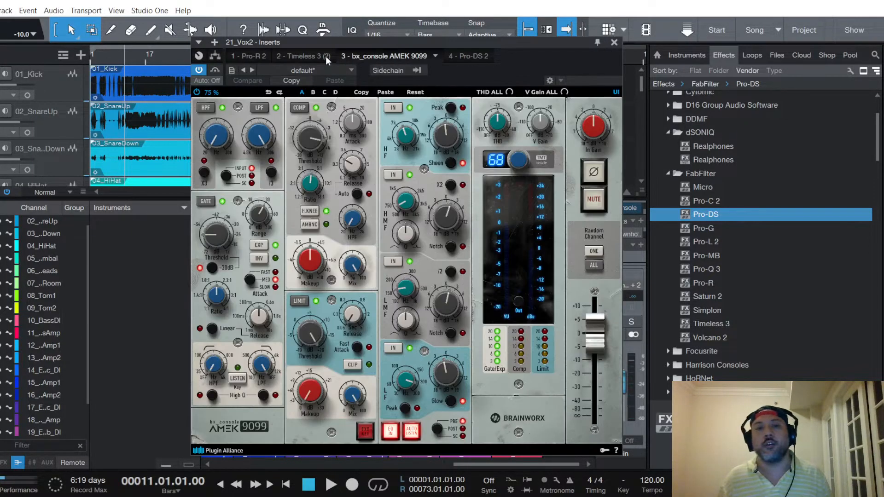
pyautogui.click(308, 57)
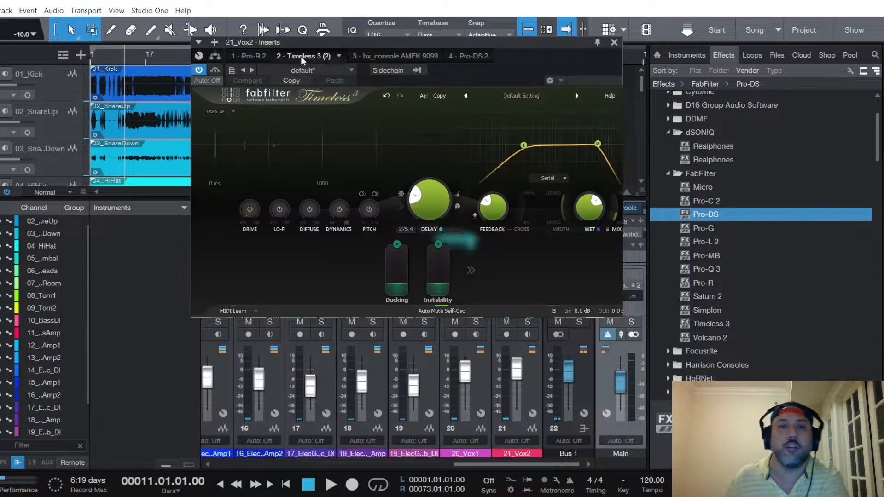
pyautogui.click(251, 56)
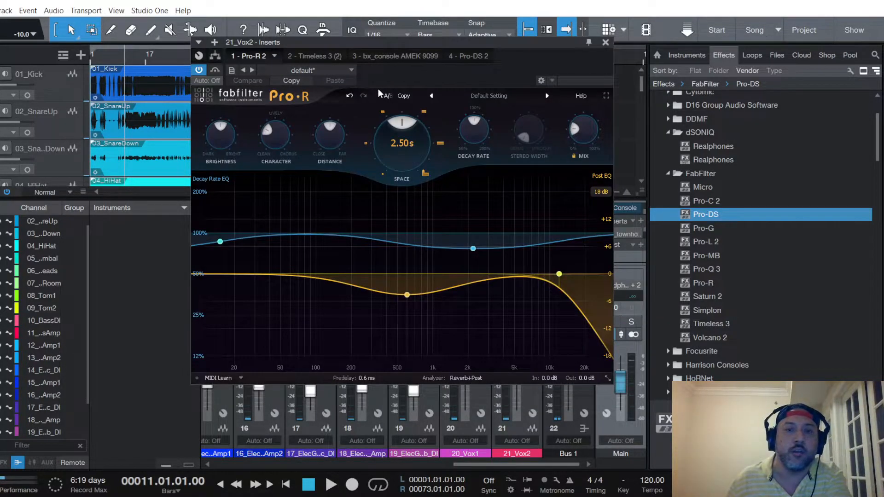
pyautogui.click(321, 57)
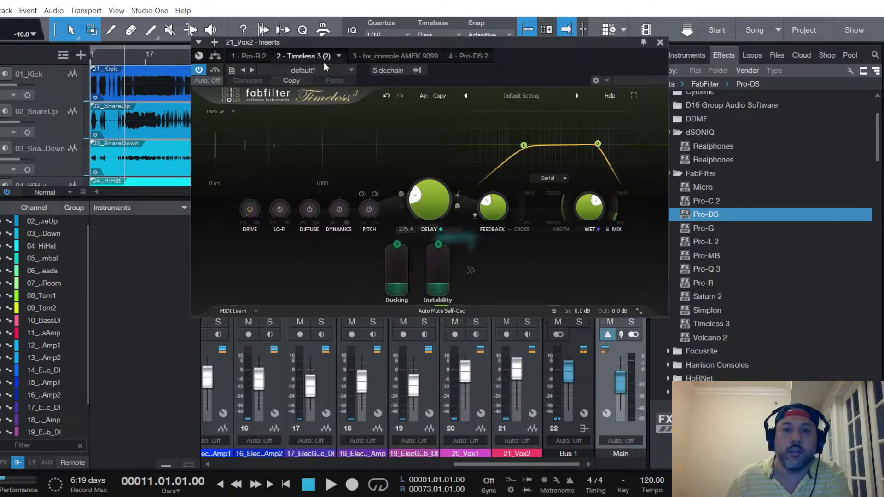
pyautogui.click(468, 57)
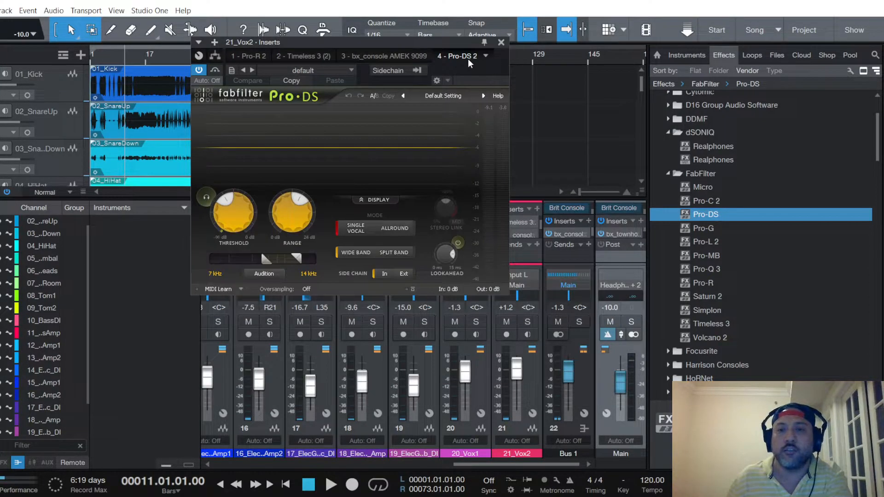
pyautogui.click(501, 43)
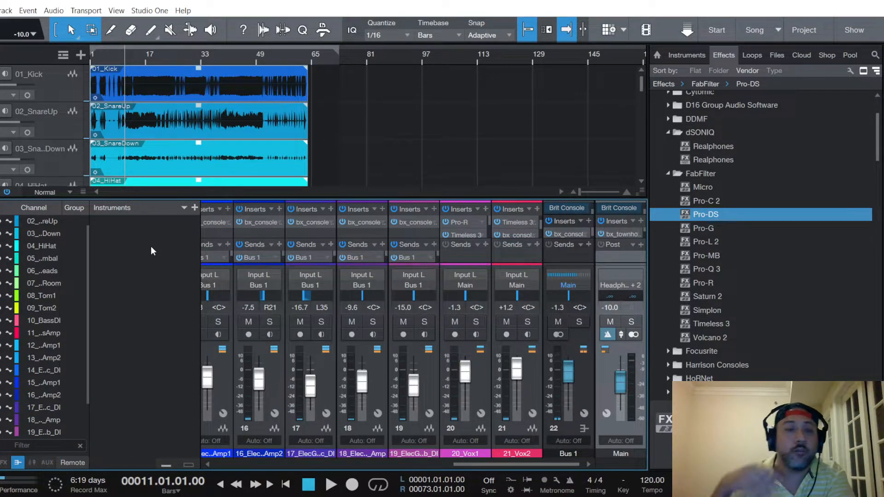
# Save the song again with the current mix settings
pyautogui.click(0, 11)
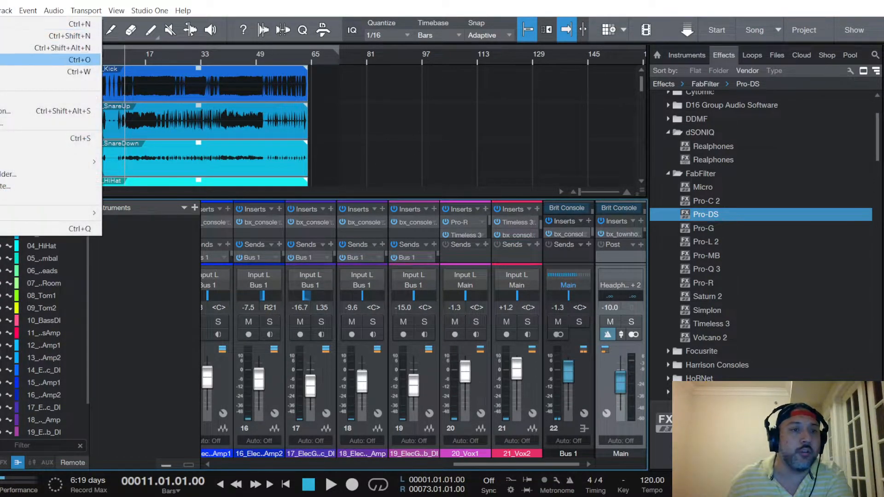
pyautogui.click(4, 139)
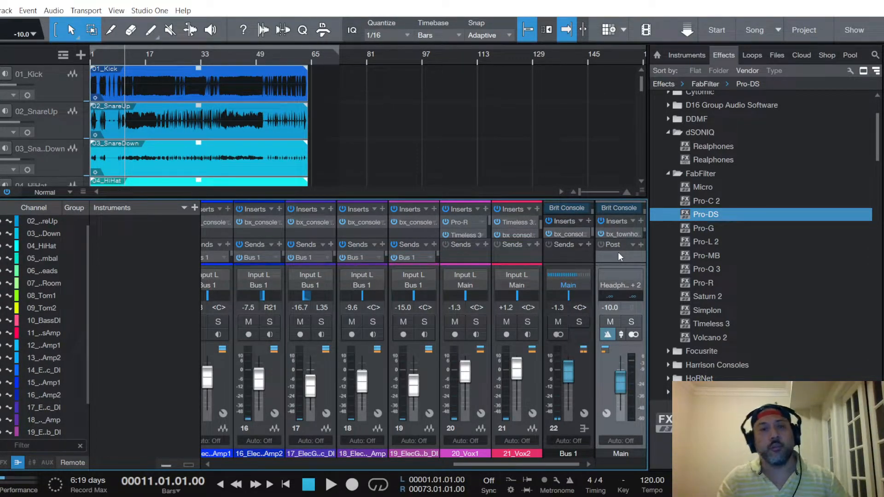
pyautogui.click(0, 11)
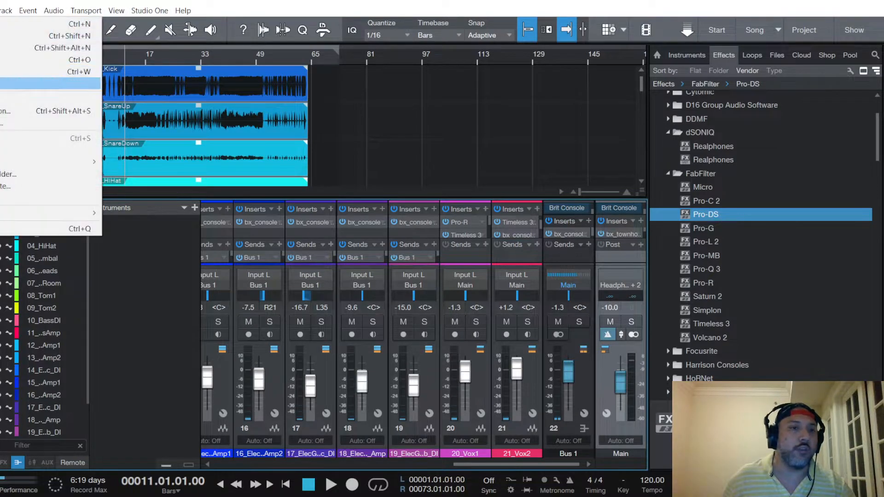
pyautogui.click(0, 138)
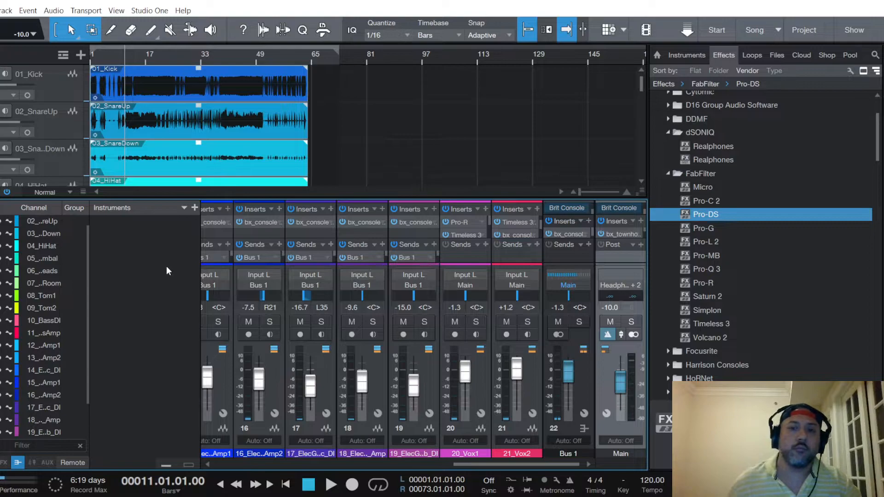
# Examine the bx_console AMEK 9099 channel strip settings on the 19_ElecGtr3b_DI channel
pyautogui.click(411, 222)
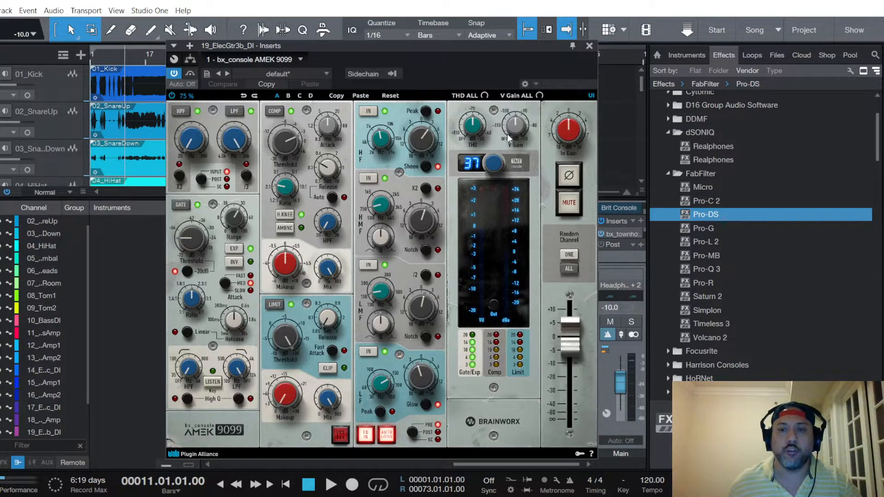
pyautogui.click(589, 47)
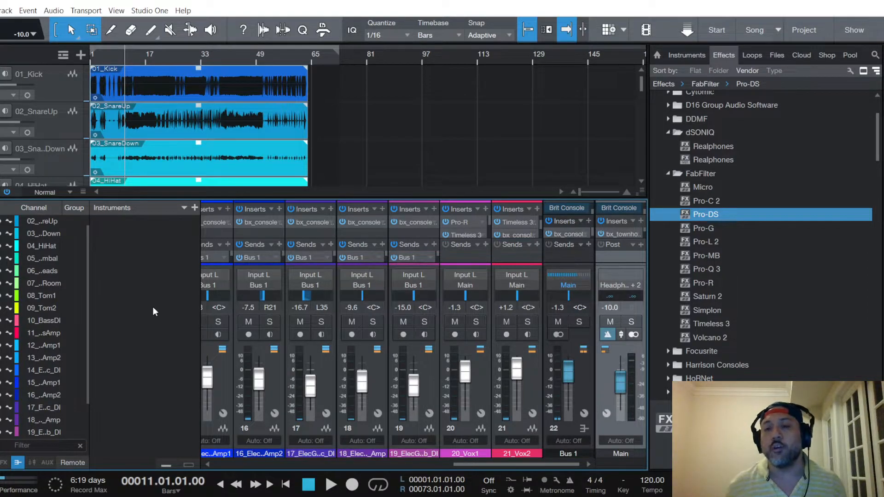
pyautogui.click(417, 222)
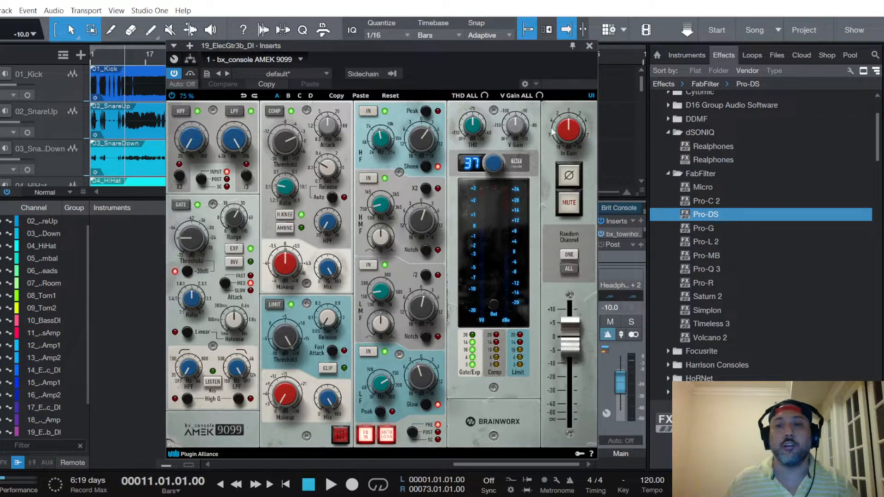
# Close the 19_ElecGtr3b_DI channel strip and save the song
pyautogui.click(590, 46)
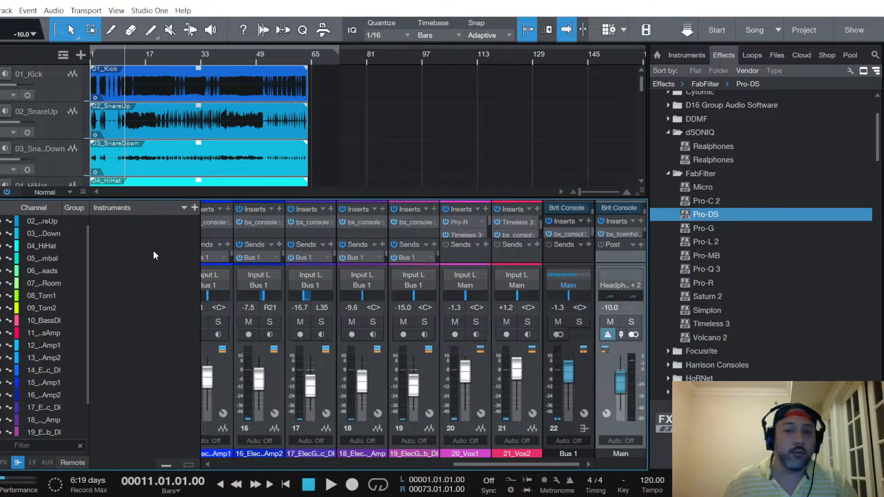
pyautogui.click(0, 11)
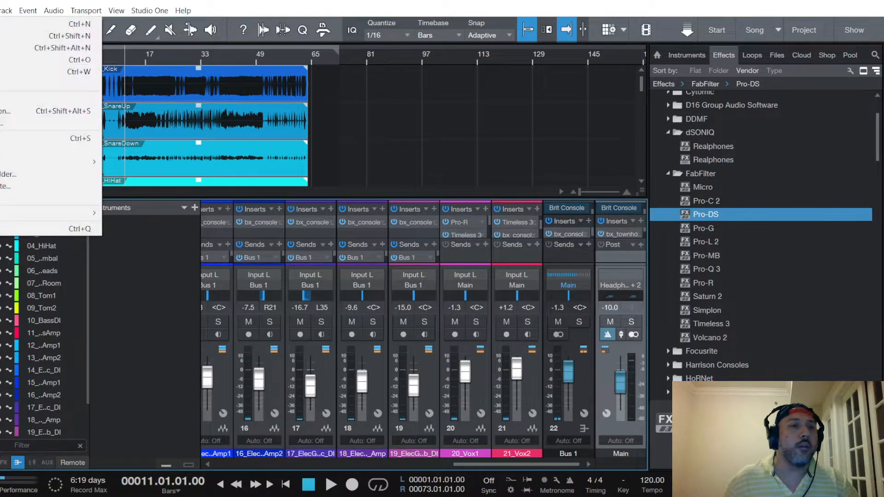
pyautogui.click(0, 138)
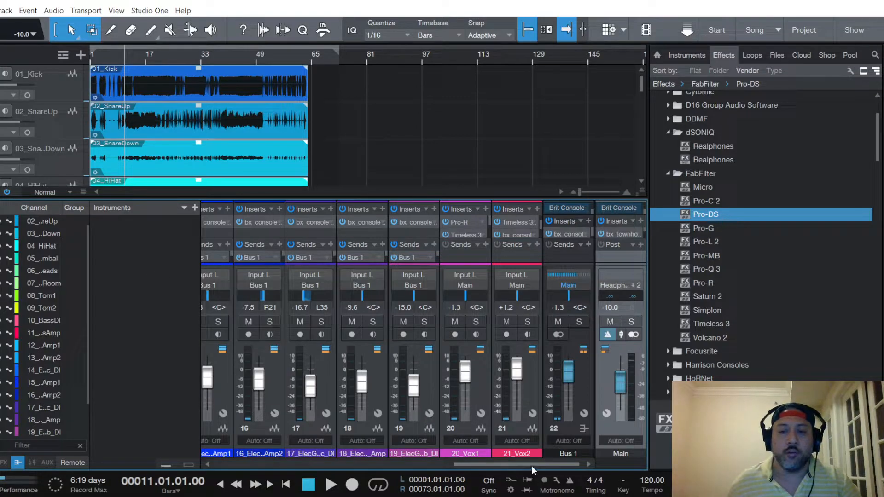
# Review the Brit Console Mix FX settings on Bus 1
pyautogui.moveTo(532, 464)
pyautogui.mouseDown()
pyautogui.moveTo(281, 464)
pyautogui.moveTo(548, 468)
pyautogui.mouseUp()
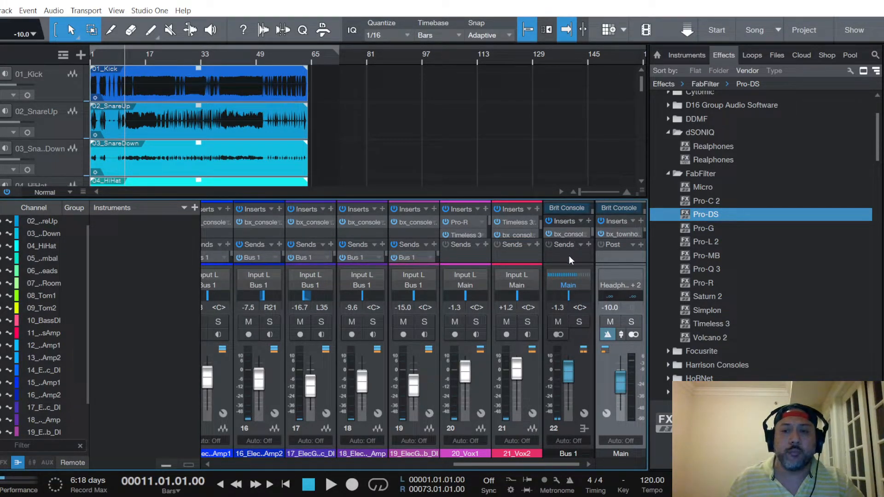
pyautogui.click(572, 208)
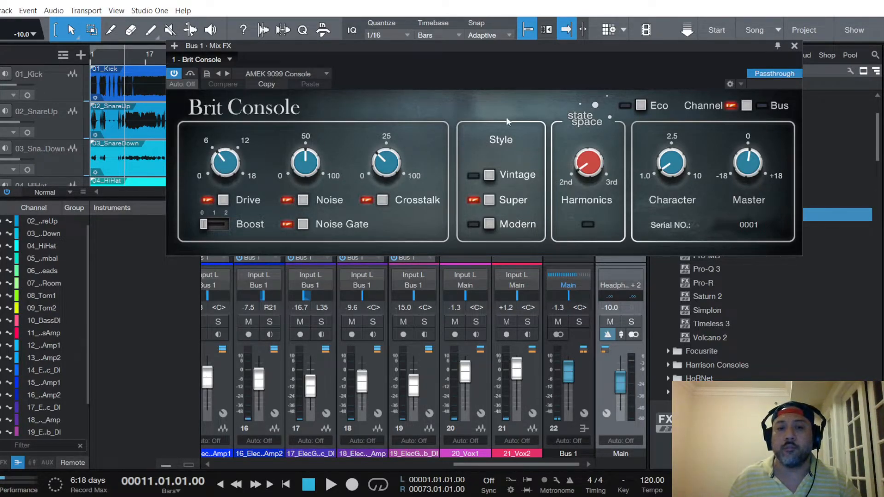
pyautogui.click(795, 45)
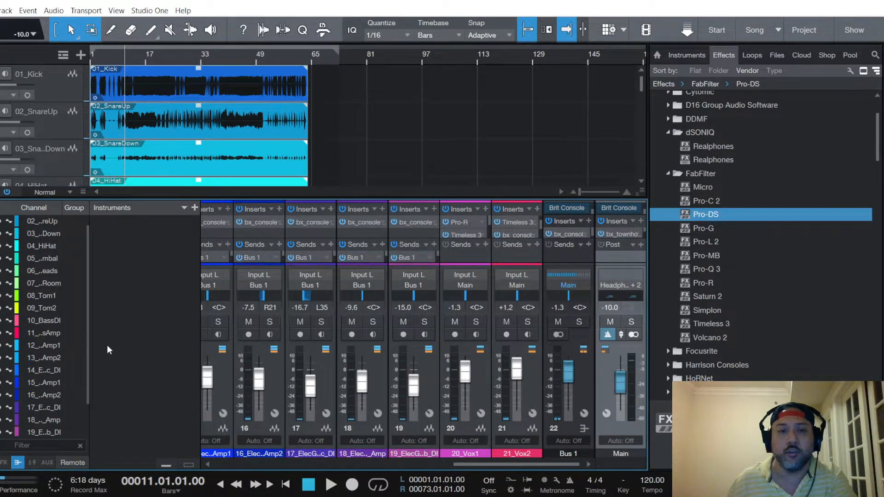
# Save the song again after the Bus 1 review
pyautogui.click(0, 10)
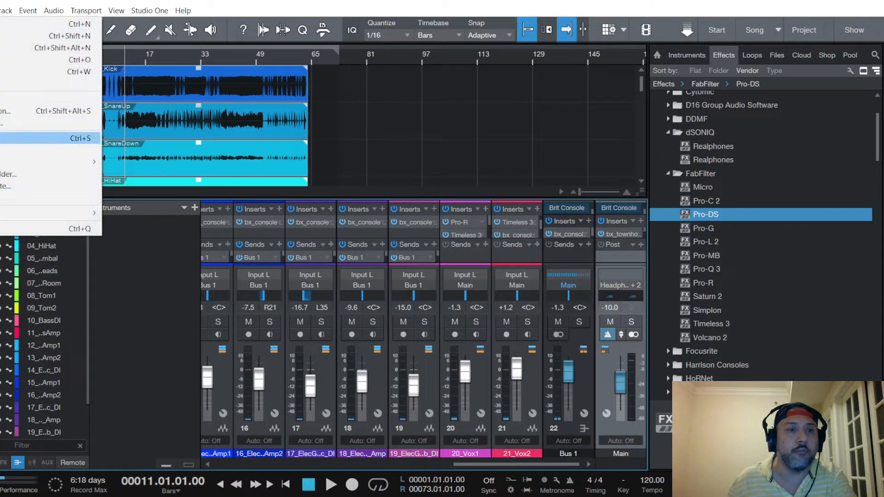
pyautogui.click(0, 138)
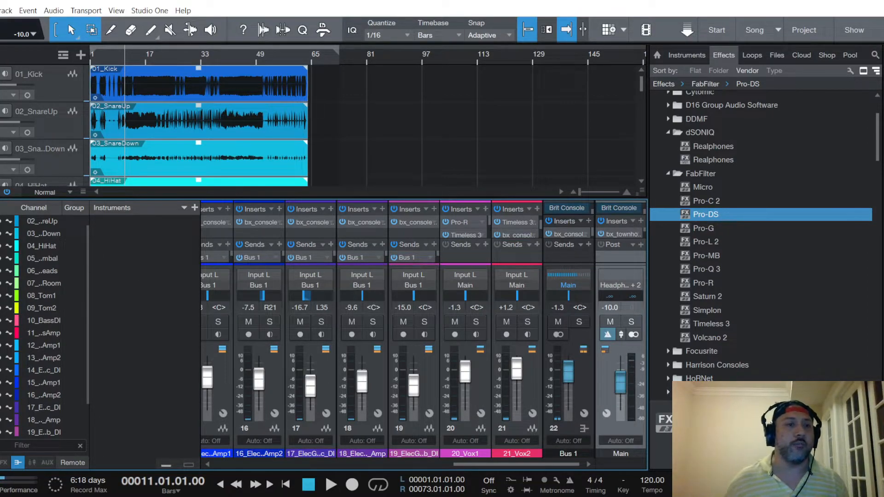
pyautogui.hotkey('alt', 'f')
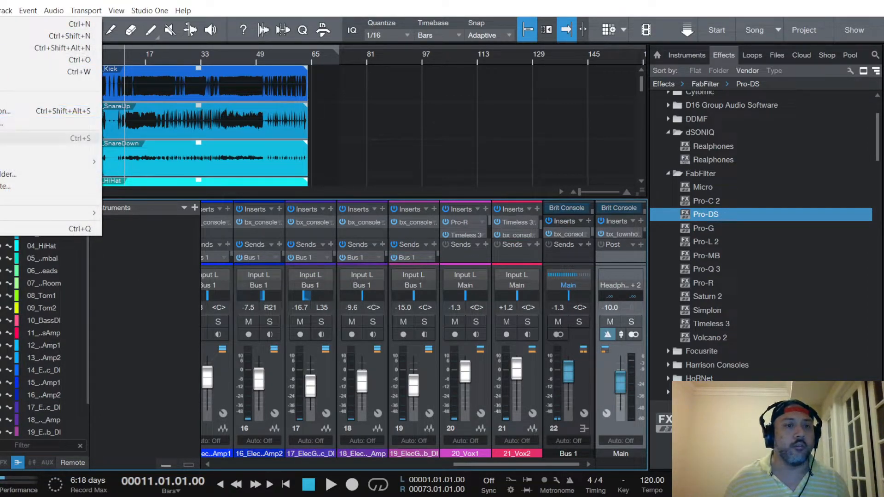
pyautogui.click(161, 294)
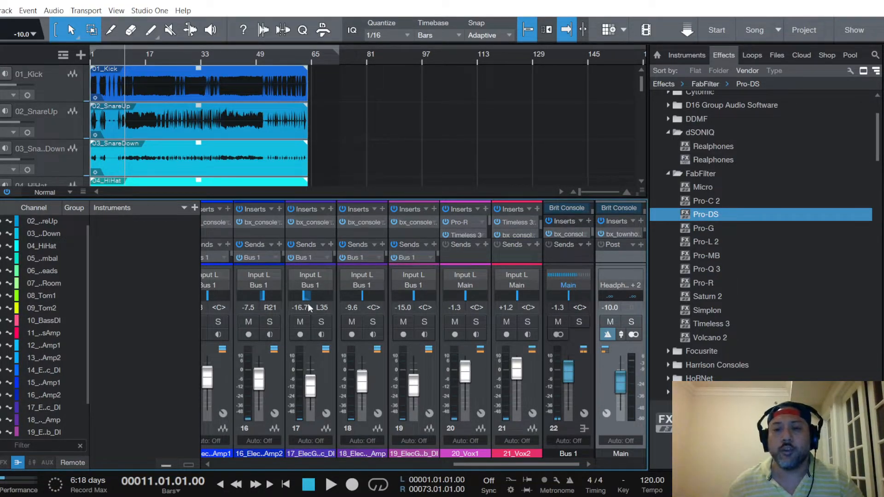
# Look over the drum tracks from 01_Kick onward and select the 06_Overheads track
pyautogui.moveTo(546, 463); pyautogui.dragTo(299, 471)
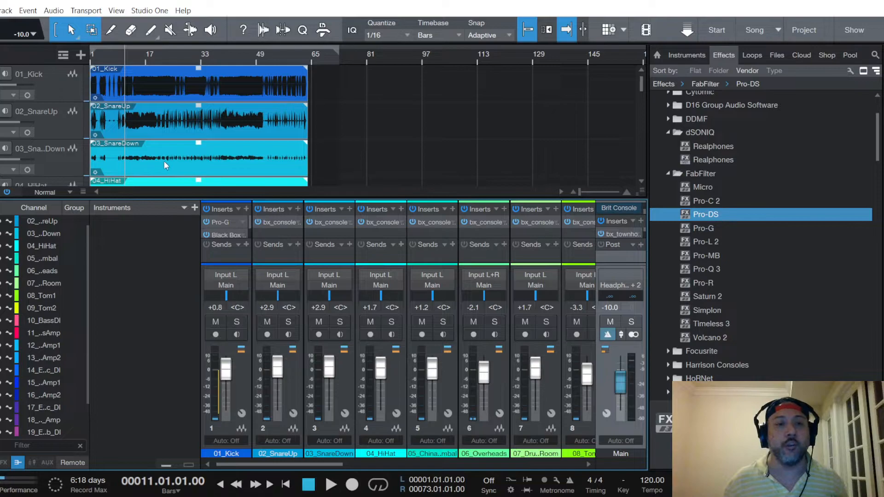
pyautogui.scroll(-5, 211, 144)
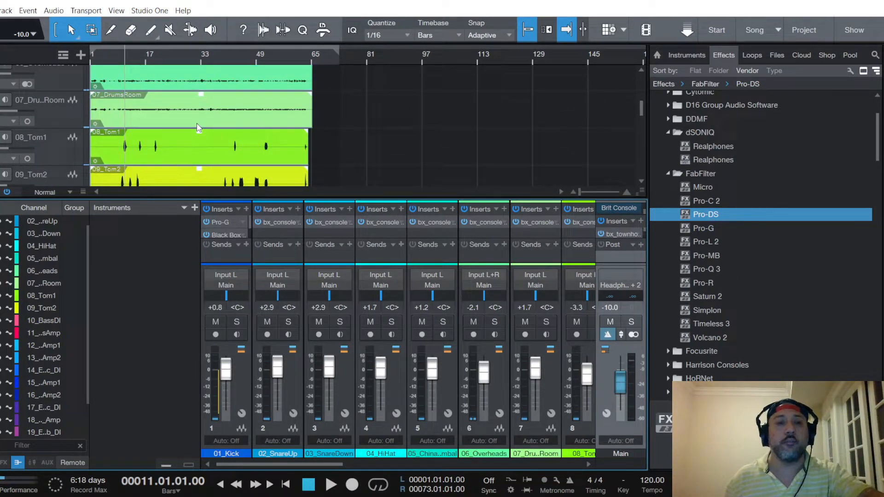
pyautogui.scroll(5, 200, 133)
pyautogui.scroll(1, 202, 134)
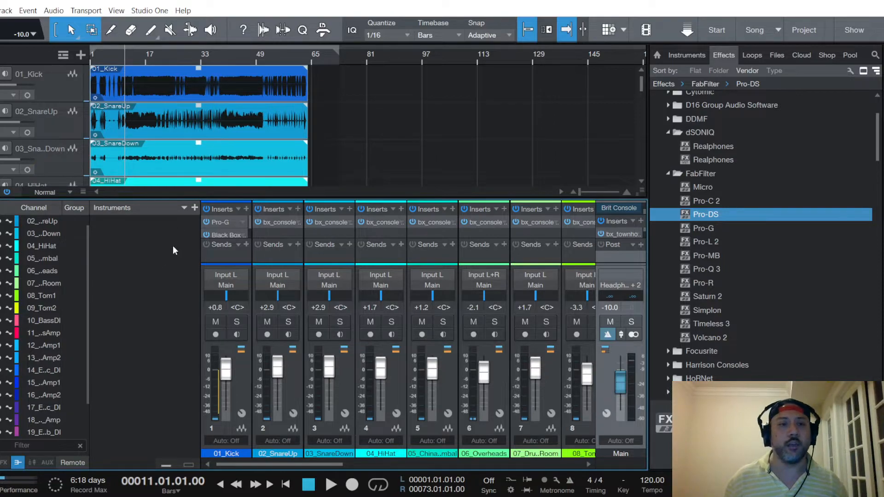
pyautogui.scroll(-4, 76, 111)
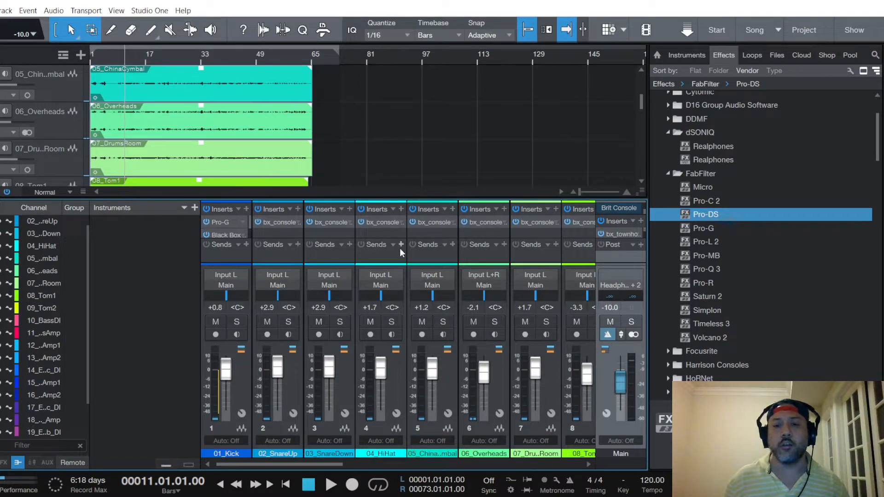
pyautogui.click(73, 132)
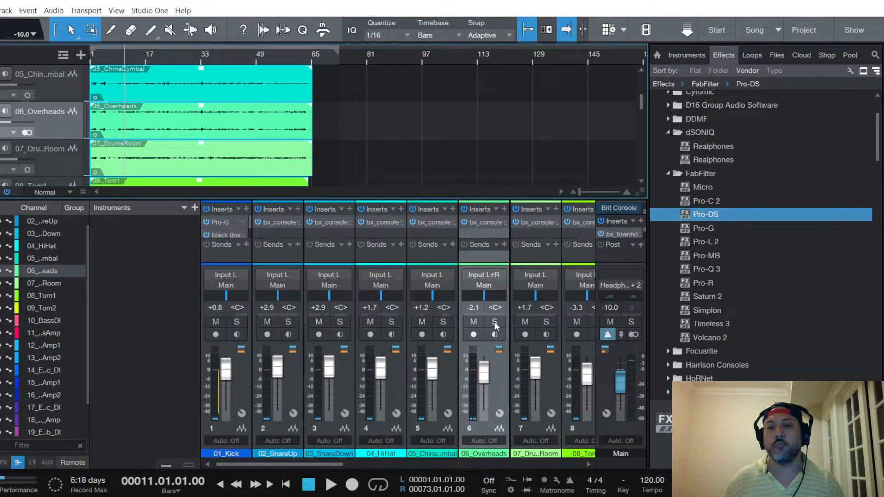
pyautogui.click(632, 322)
pyautogui.click(636, 321)
pyautogui.click(634, 322)
pyautogui.click(634, 322)
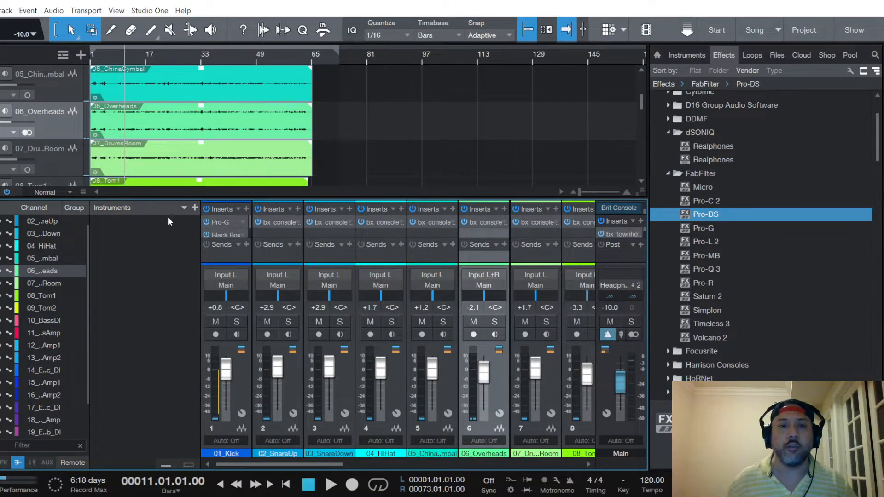
pyautogui.click(0, 10)
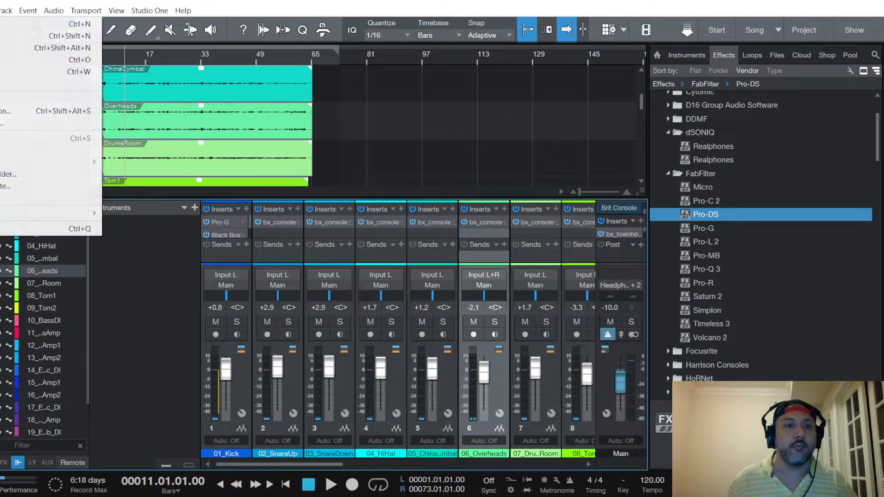
pyautogui.click(162, 241)
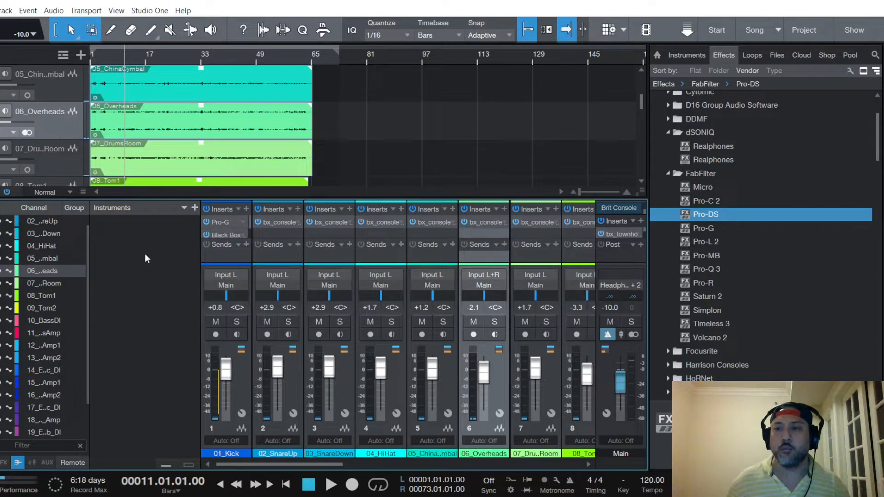
# Review the Brit Console and bx_townhouse plug-ins on the Main channel and the bx_console AMEK 9099 on 05_ChinaCymbal
pyautogui.doubleClick(616, 208)
pyautogui.click(822, 44)
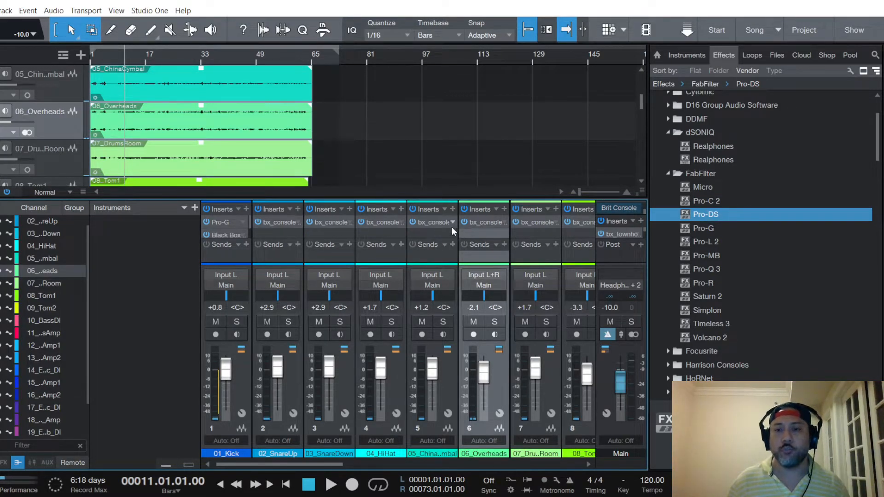
pyautogui.doubleClick(438, 222)
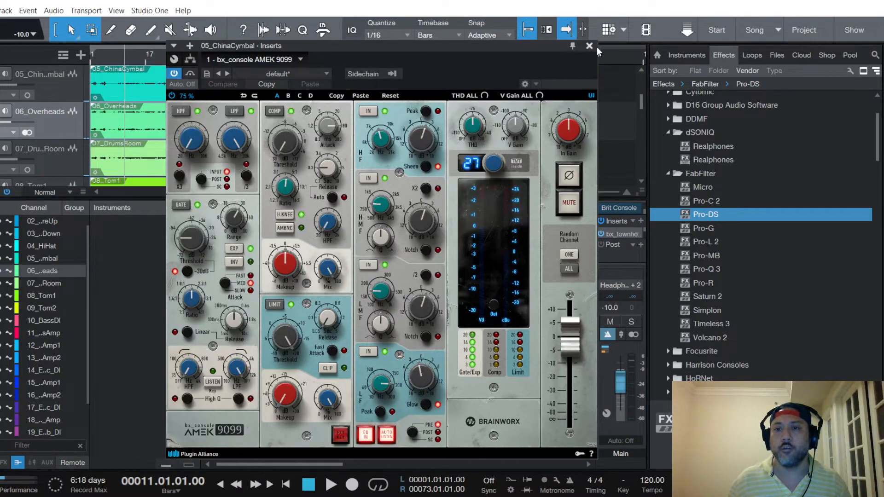
pyautogui.click(590, 46)
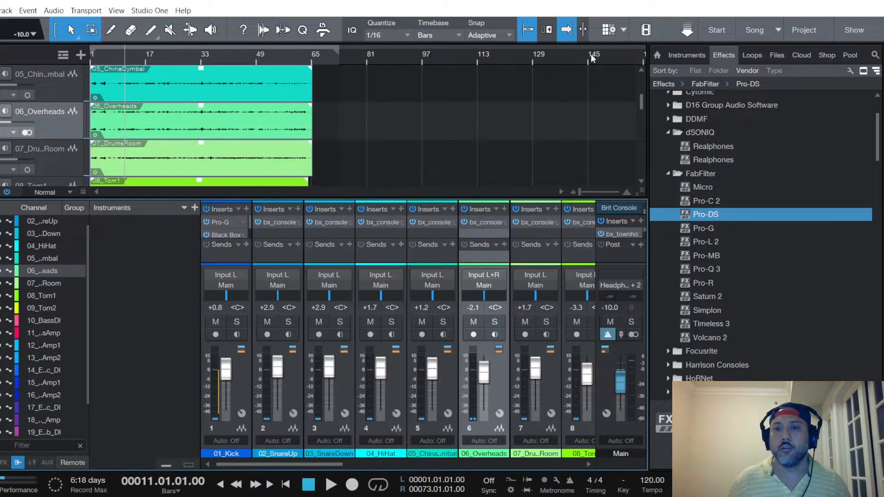
pyautogui.click(624, 235)
pyautogui.click(818, 43)
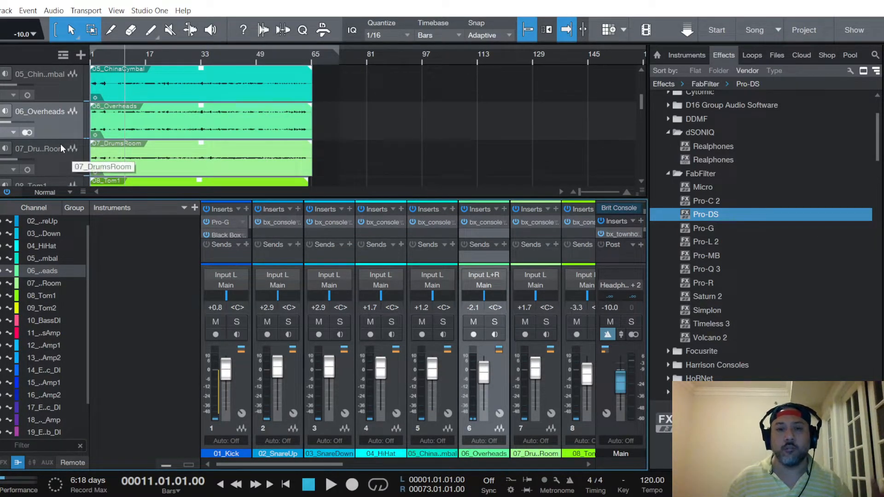
# Save the song after the Main and 05_ChinaCymbal plug-in review
pyautogui.scroll(4, 60, 146)
pyautogui.scroll(-4, 56, 139)
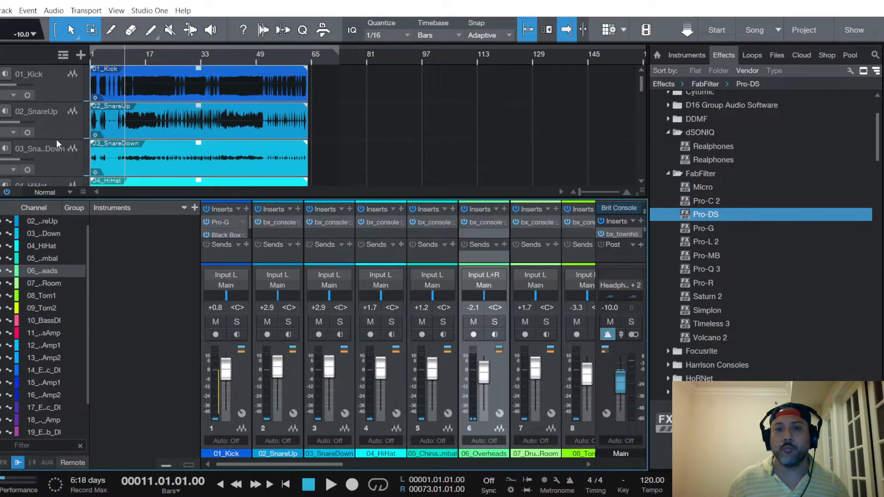
pyautogui.scroll(-2, 51, 120)
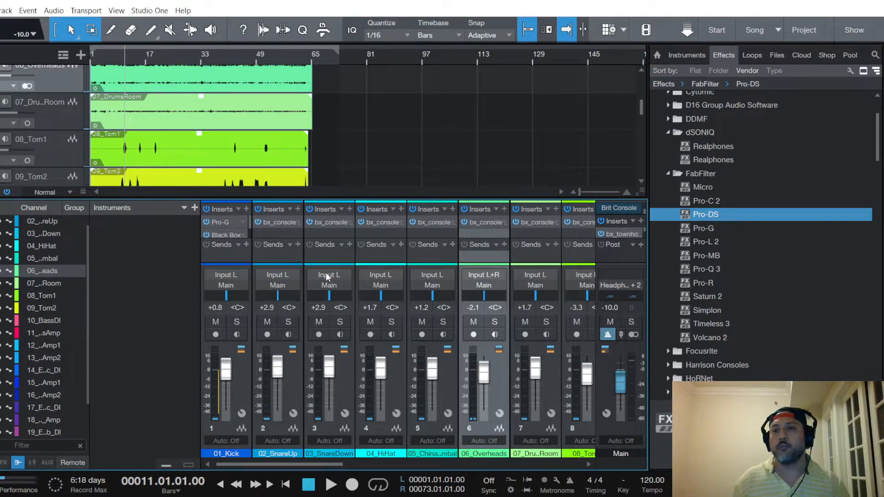
pyautogui.click(0, 11)
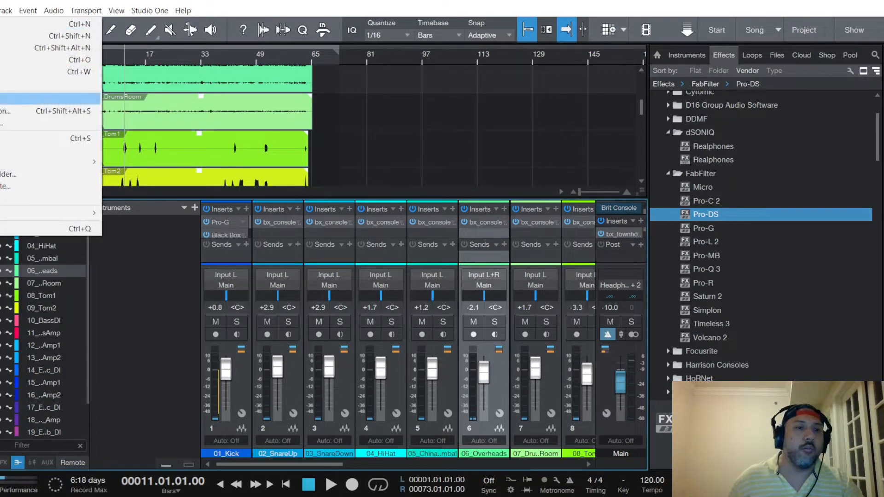
pyautogui.click(3, 138)
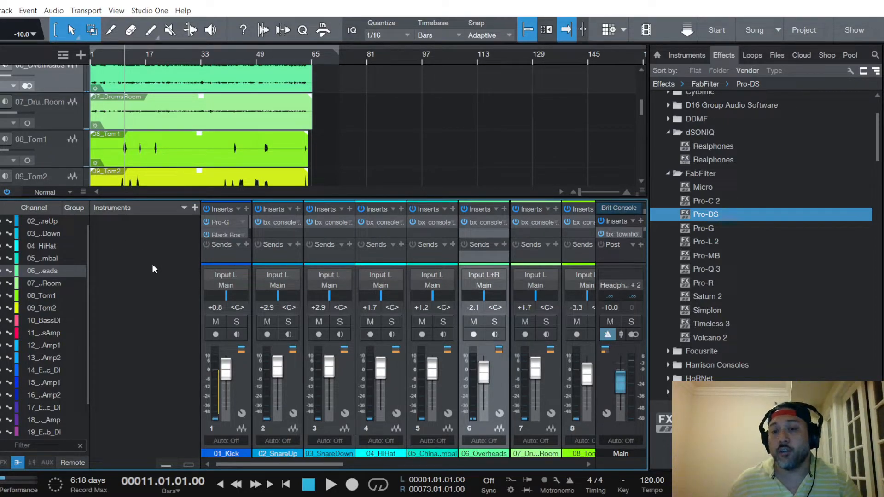
pyautogui.click(0, 10)
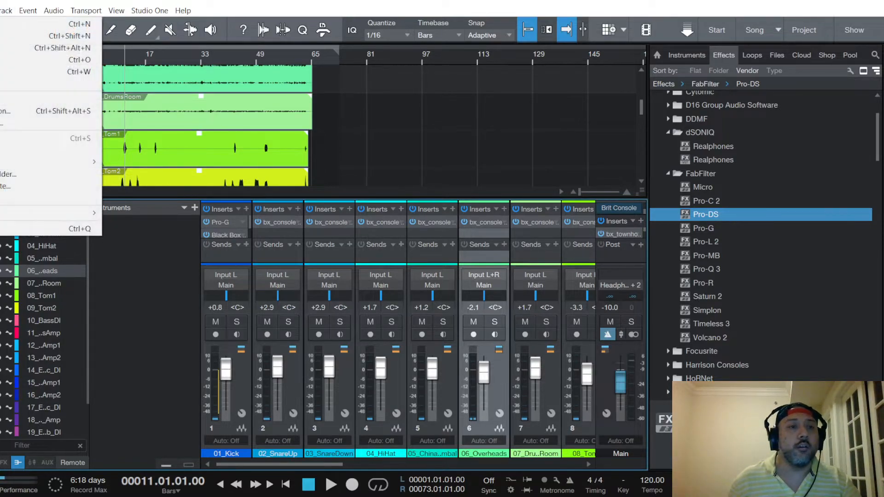
pyautogui.click(149, 267)
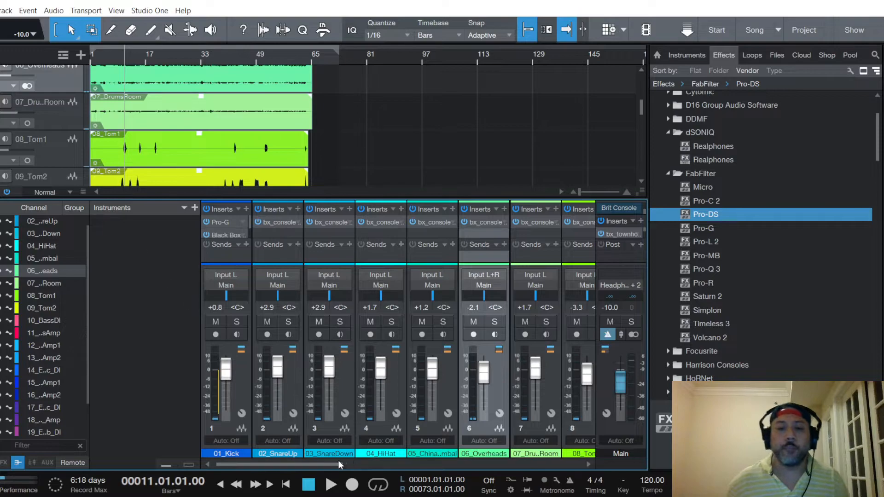
pyautogui.moveTo(330, 463); pyautogui.dragTo(585, 456)
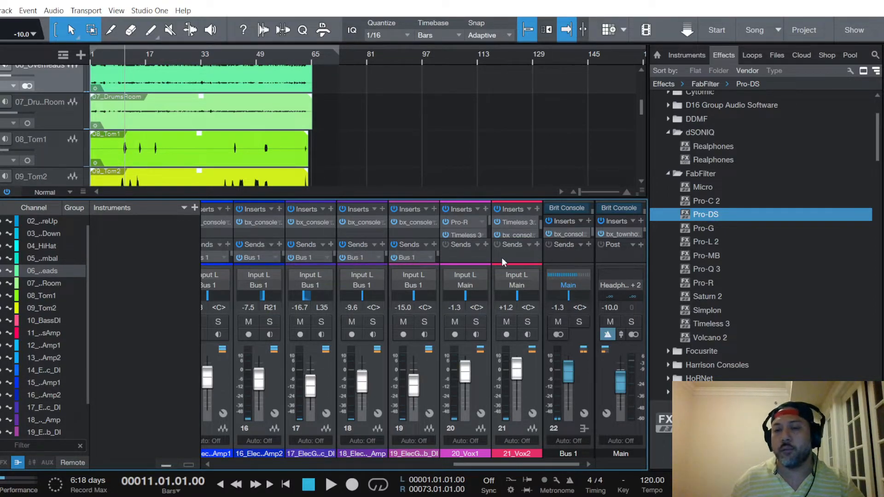
pyautogui.moveTo(482, 464); pyautogui.dragTo(229, 462)
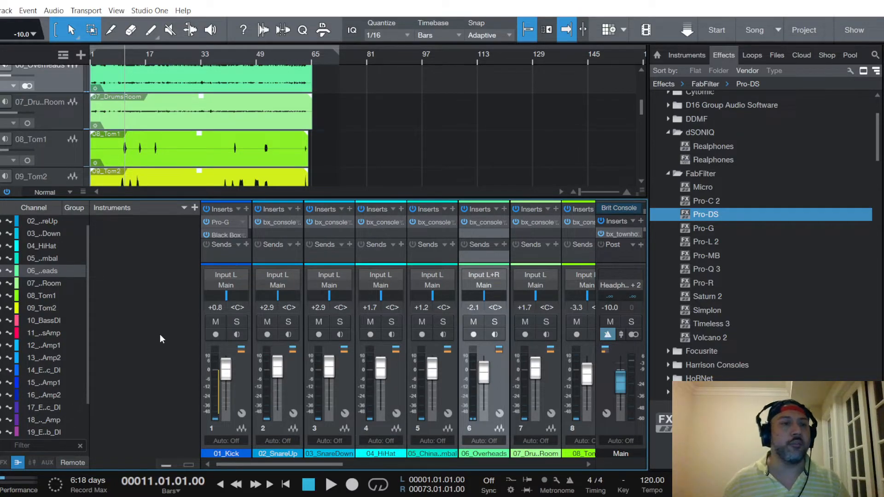
pyautogui.click(1, 10)
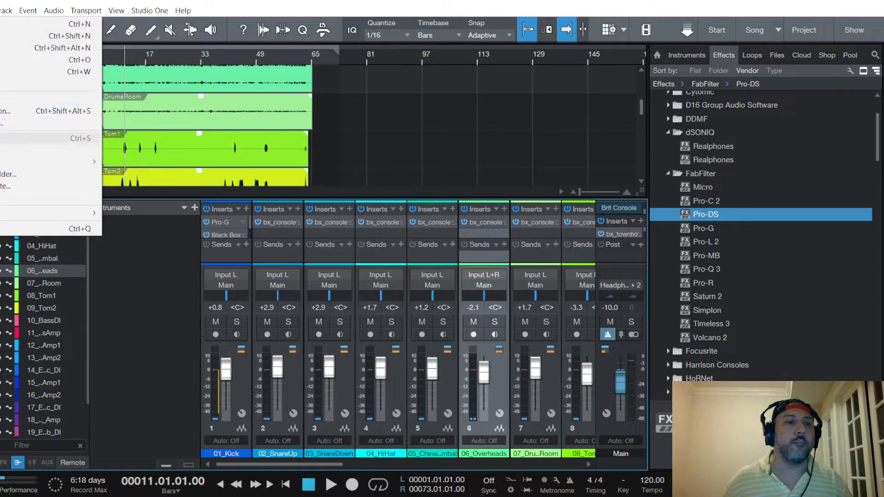
pyautogui.click(150, 266)
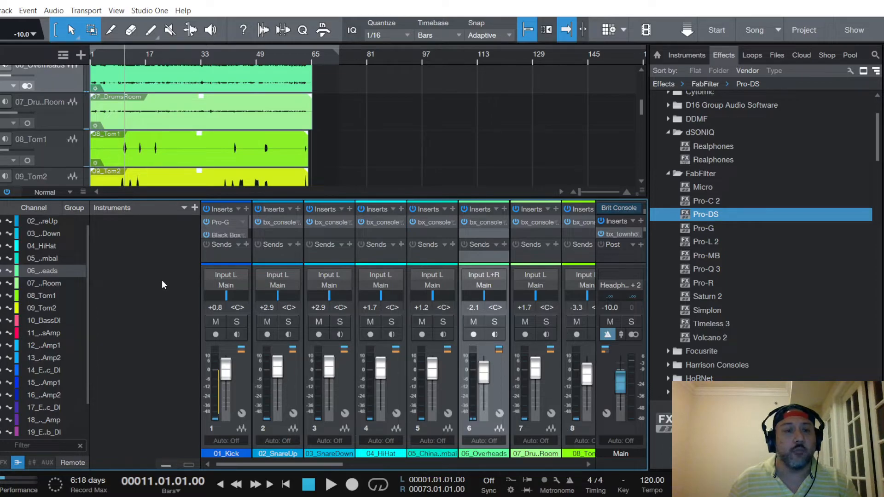
pyautogui.click(0, 10)
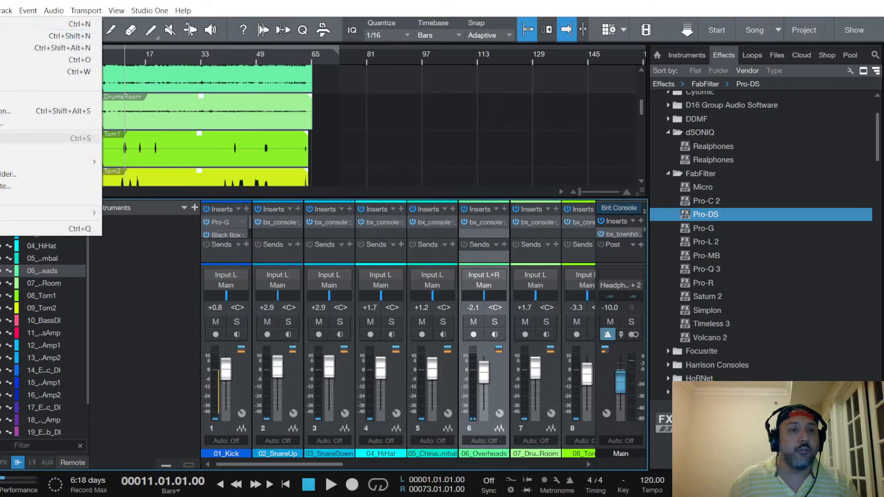
pyautogui.click(115, 247)
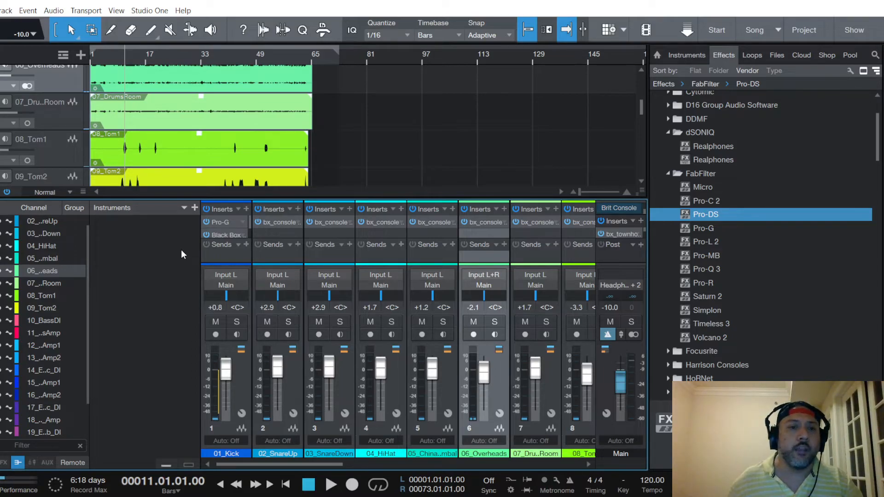
# Open the Brit Console Mix FX on the Main channel to examine its settings
pyautogui.click(622, 208)
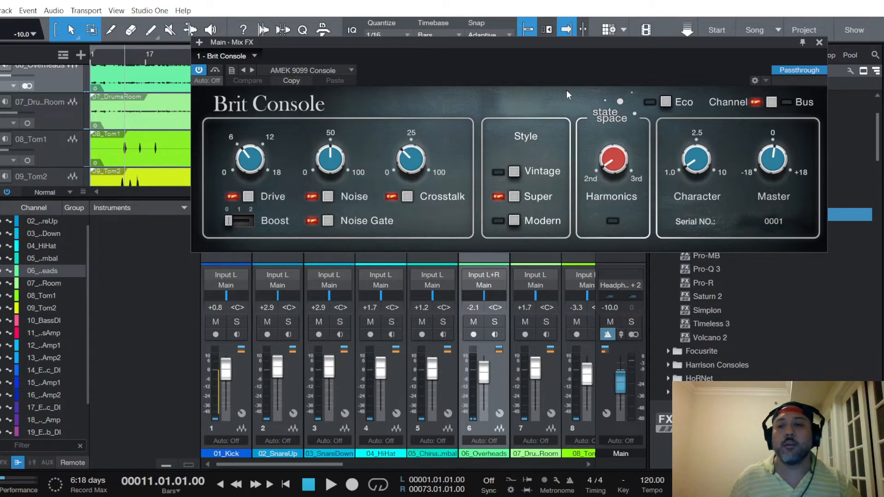
# Review the bx_console AMEK 9099 on the 06_Overheads channel instead of the Main Mix FX, and save the song
pyautogui.click(819, 43)
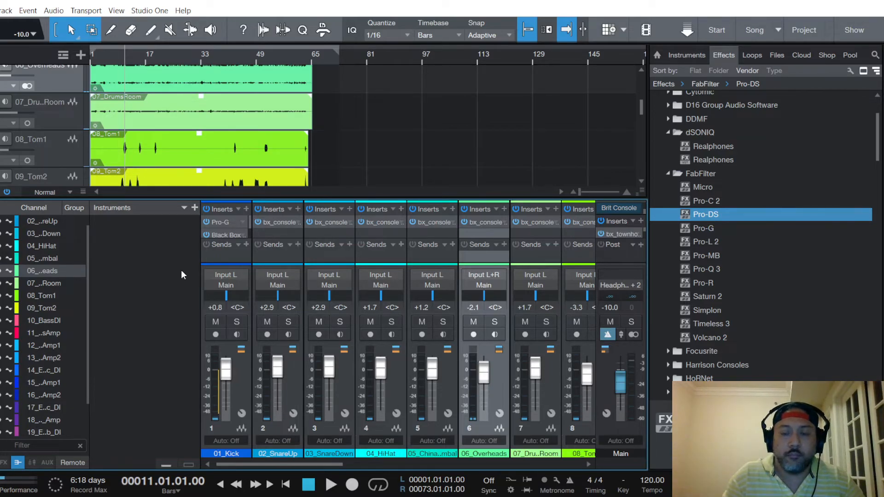
pyautogui.click(491, 223)
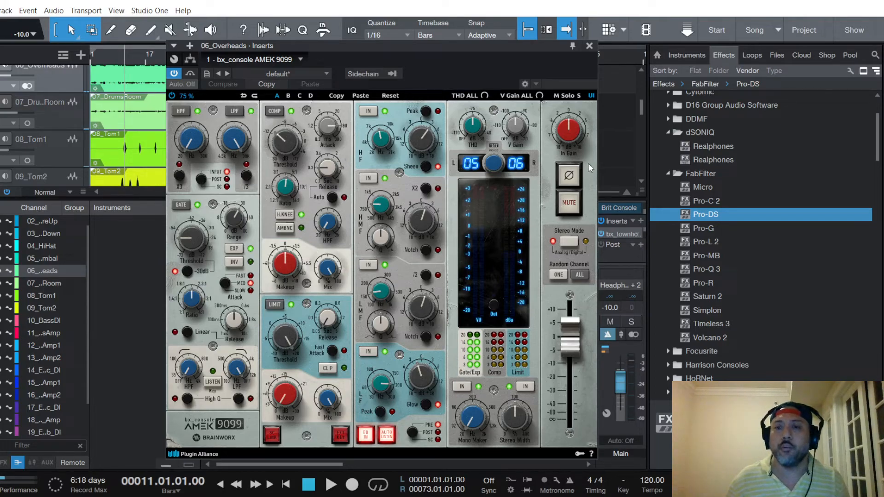
pyautogui.click(589, 45)
pyautogui.click(0, 10)
pyautogui.click(9, 138)
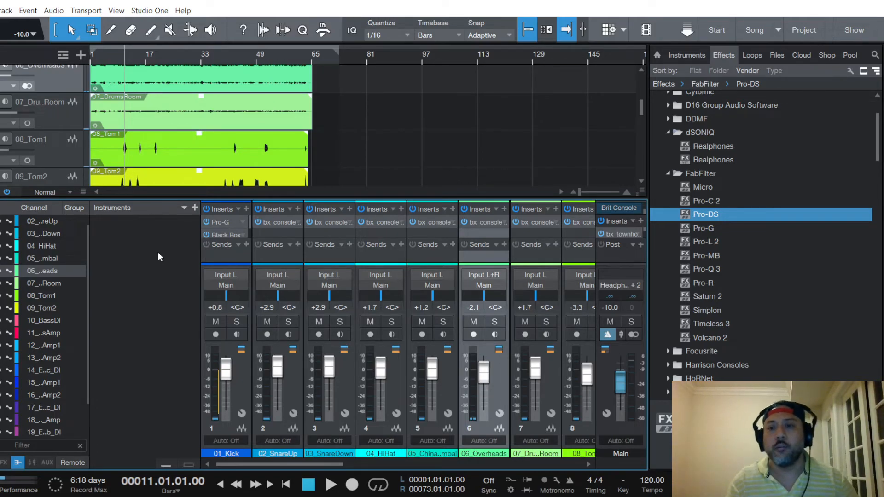
# Reopen the bx_console AMEK 9099 on 06_Overheads to re-examine its settings, close it and save the song again
pyautogui.click(485, 222)
pyautogui.click(593, 45)
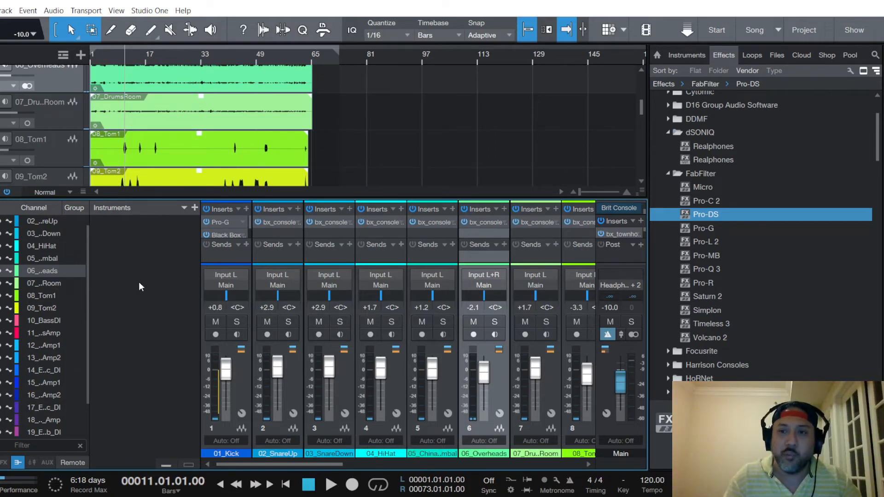
pyautogui.click(487, 223)
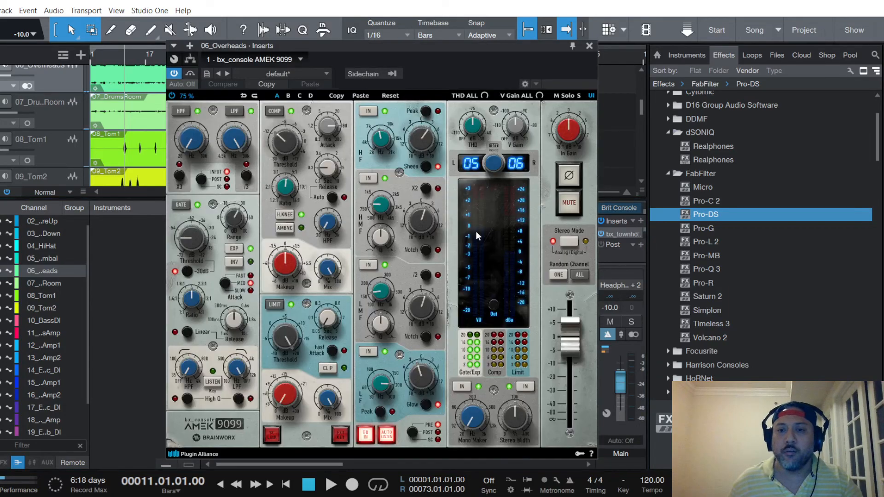
pyautogui.click(591, 46)
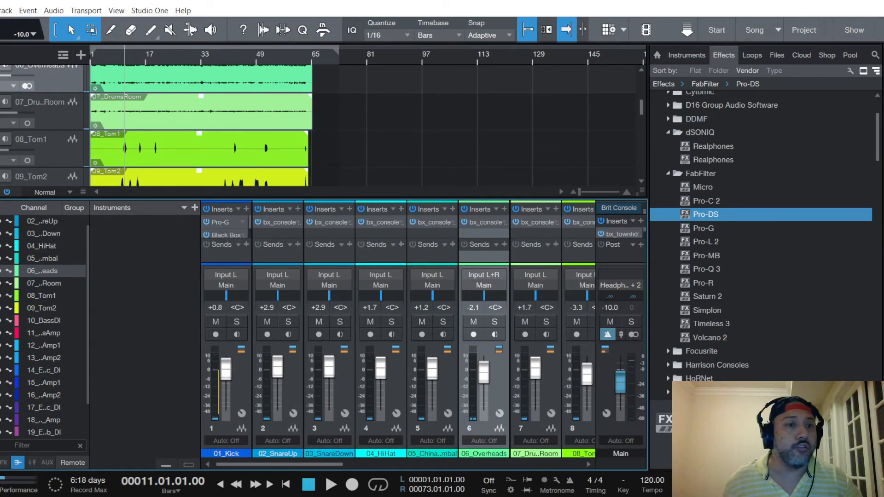
pyautogui.click(0, 10)
pyautogui.click(5, 139)
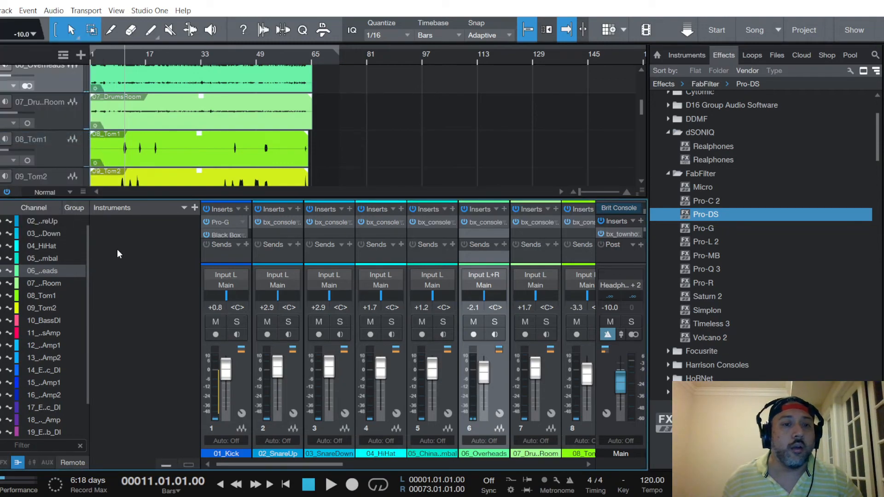